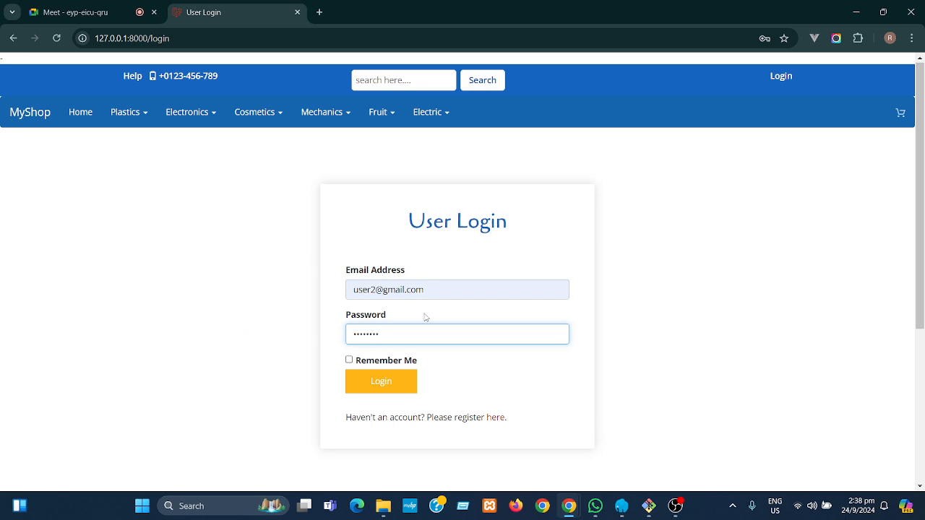
- Log in to the shop account and dismiss the password breach warning
click(392, 382)
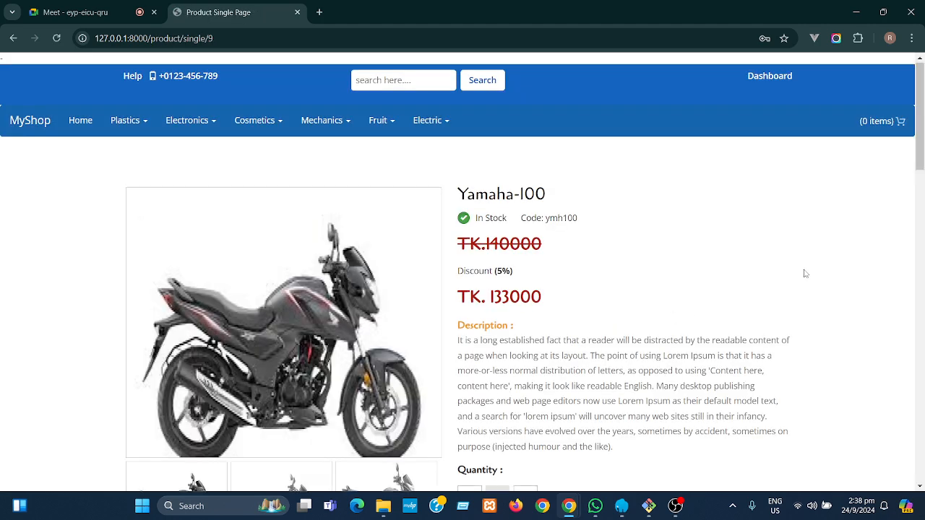
click(564, 208)
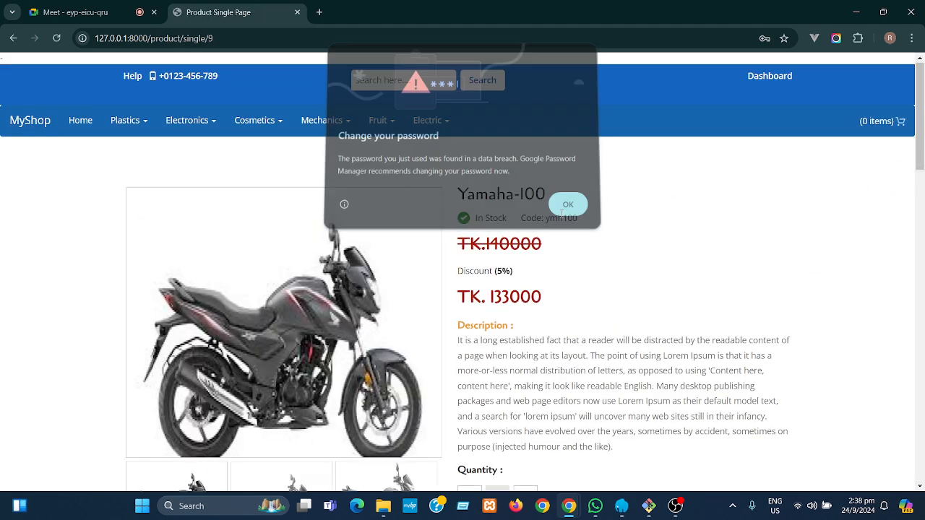
drag(921, 143, 922, 185)
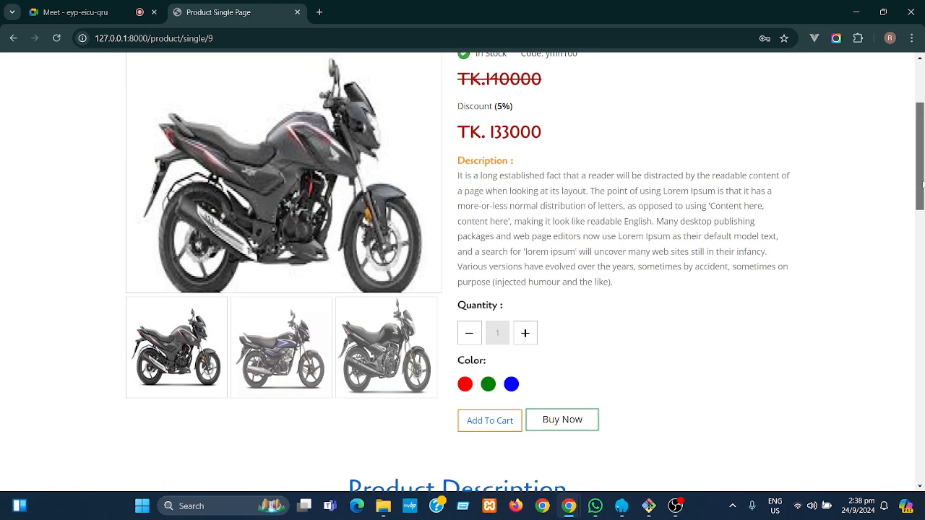
- Buy three Yamaha-100 motorcycles, reaching checkout with a 399300 TK total
click(559, 429)
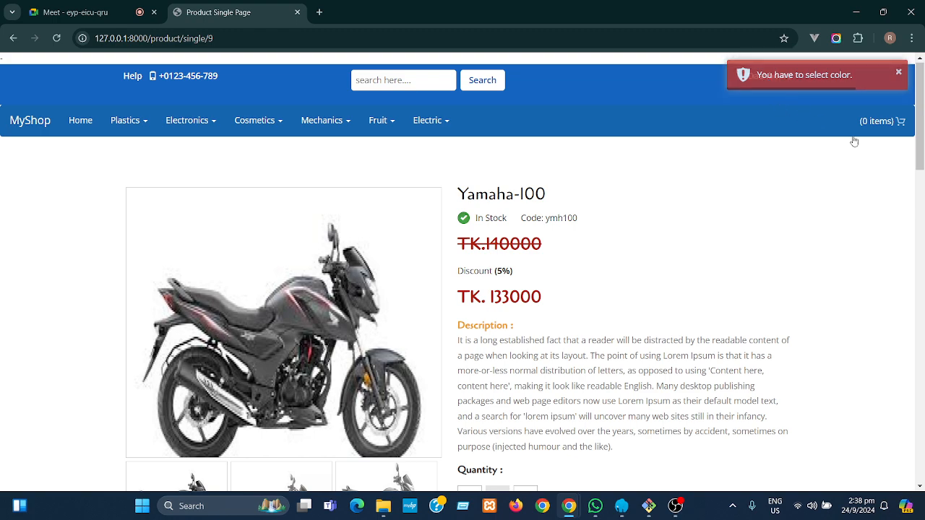
drag(922, 143, 908, 197)
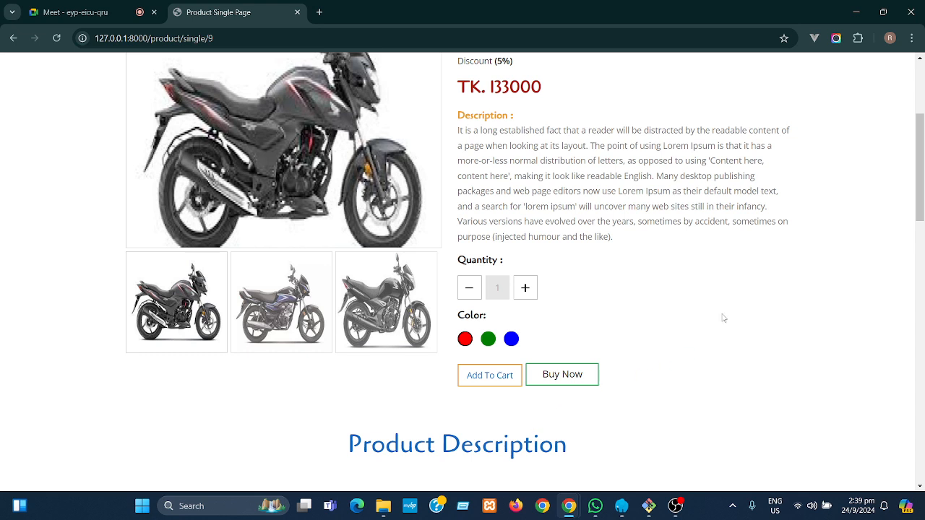
click(526, 288)
click(526, 287)
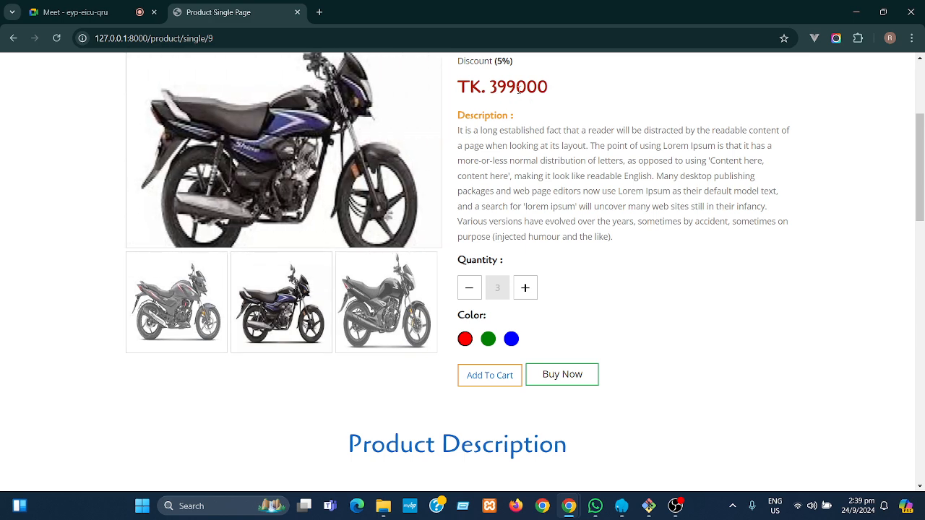
click(565, 376)
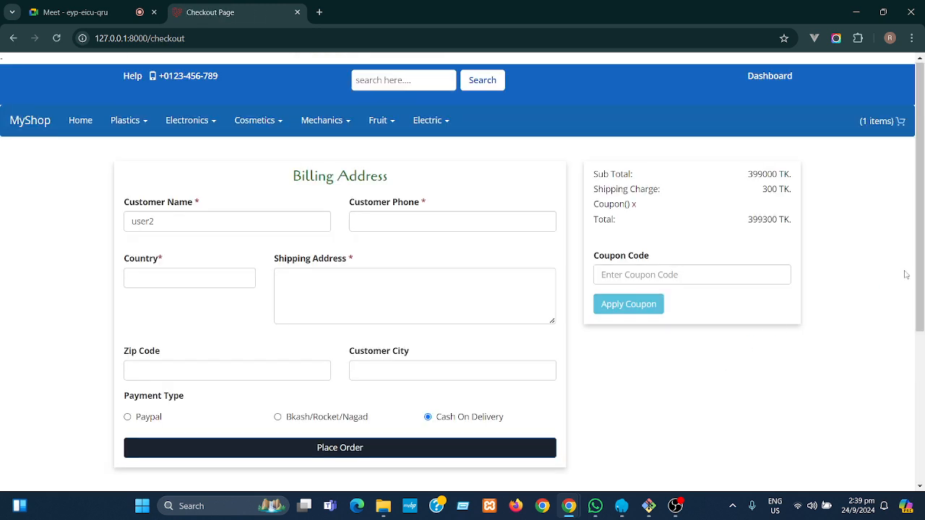
click(373, 219)
- Autofill billing from the saved address and place the cash-on-delivery order without saving the address
click(447, 257)
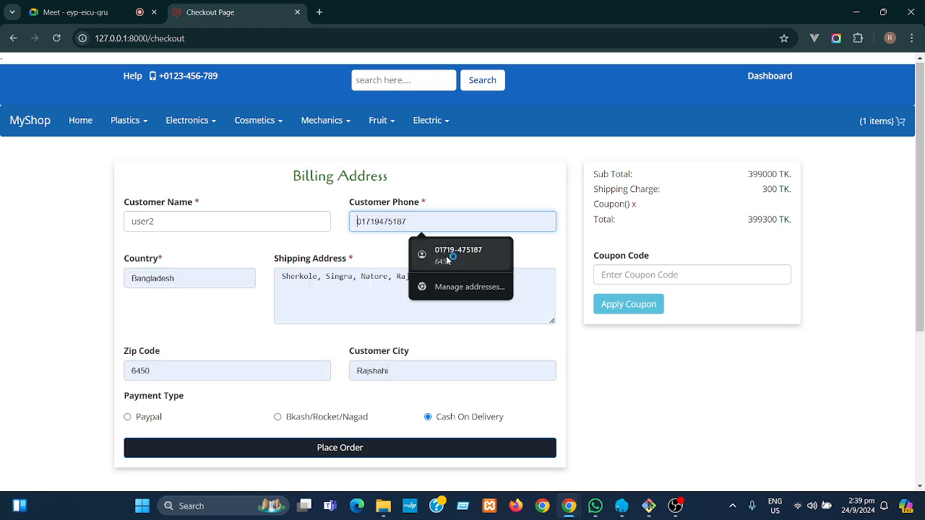
click(448, 257)
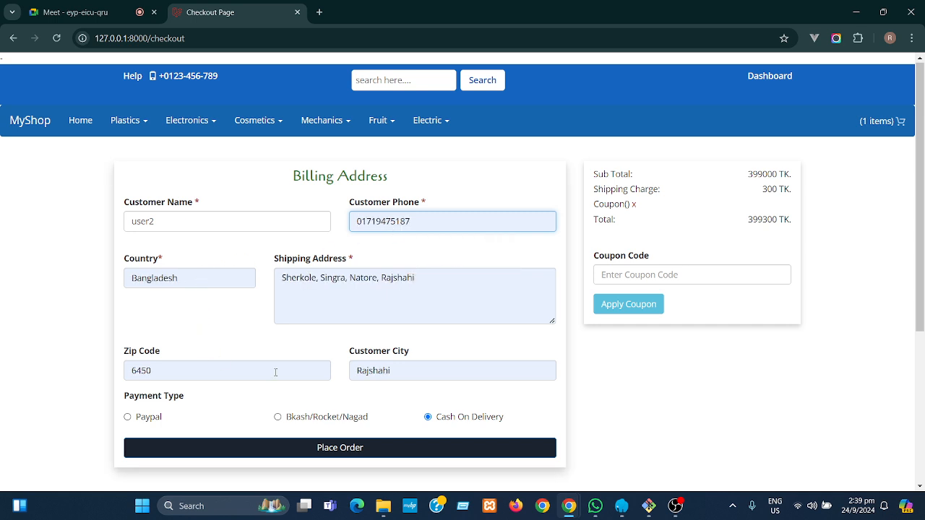
click(347, 448)
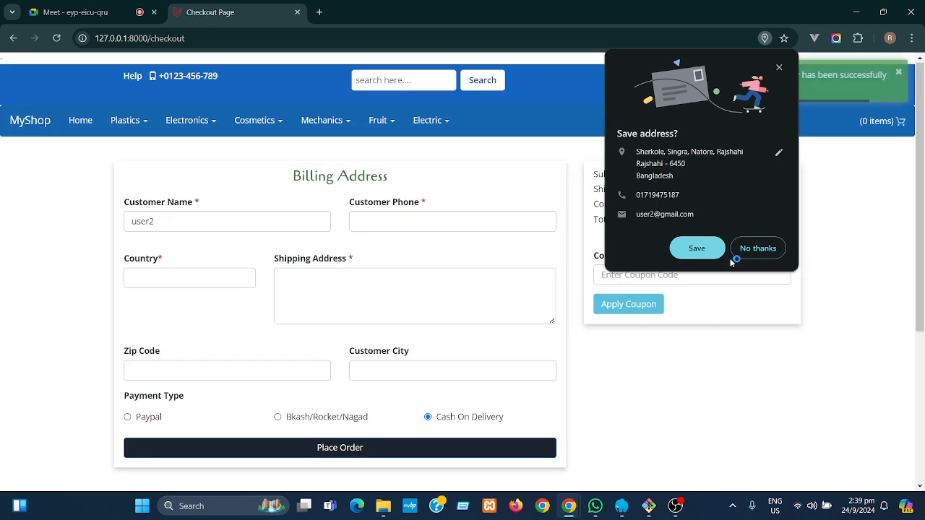
click(759, 249)
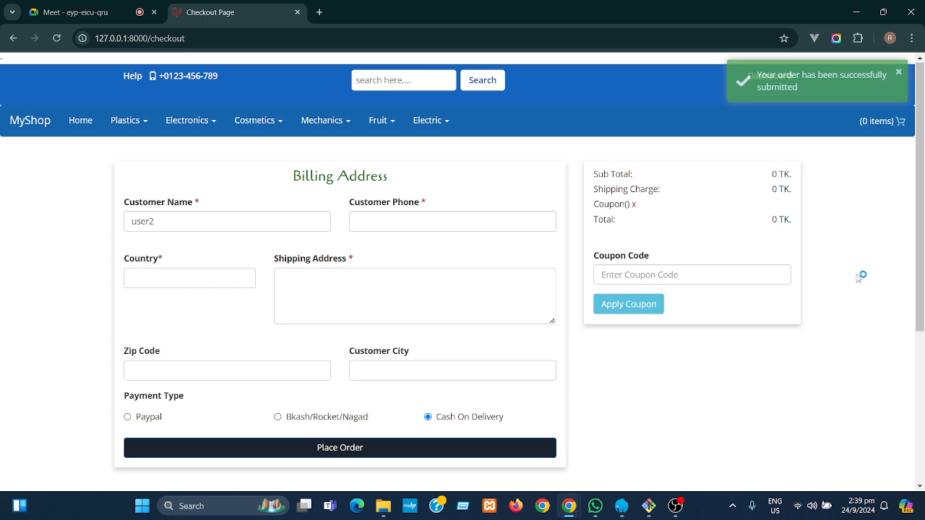
click(772, 80)
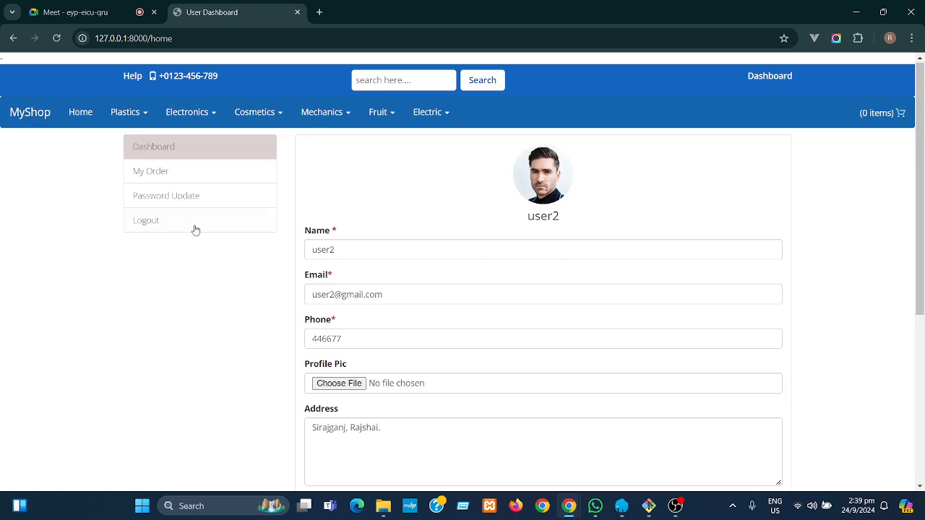
- Open My Order list and view the details of order 24457
click(153, 173)
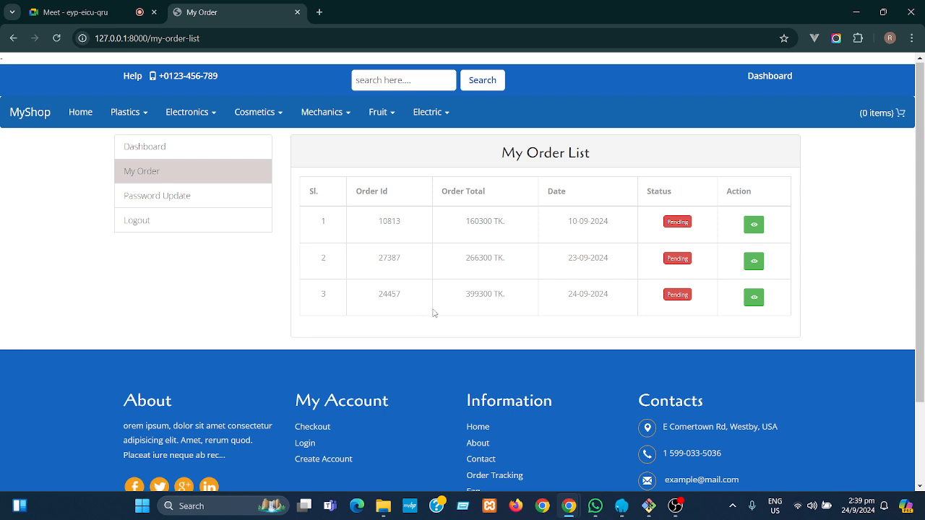
click(756, 299)
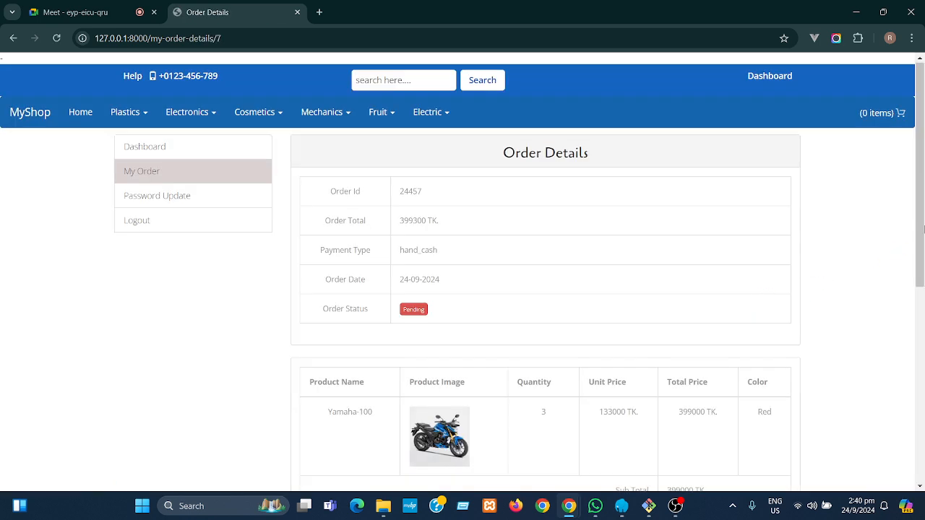
- Review order 24457's line item, picking out the Red colour and 399000 TK price
scroll(922, 212, down, 1)
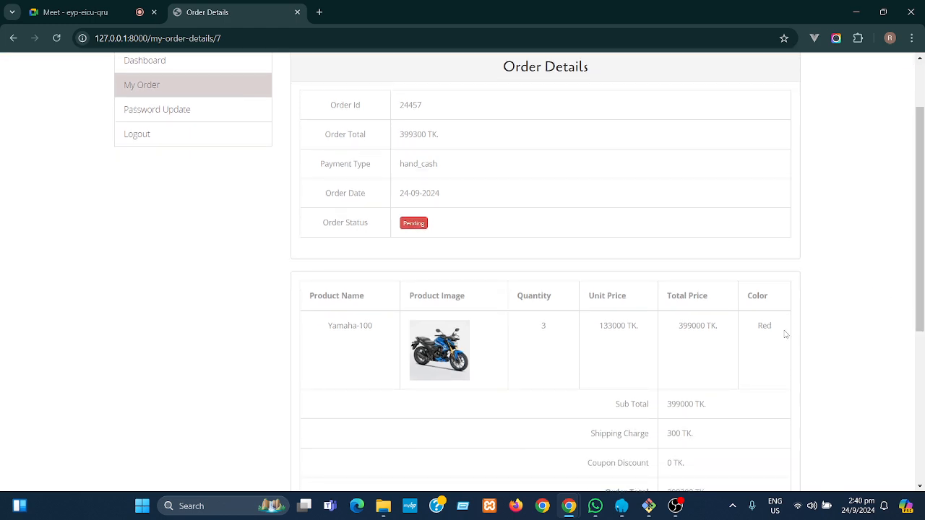
drag(773, 327, 756, 333)
click(755, 345)
drag(920, 280, 922, 319)
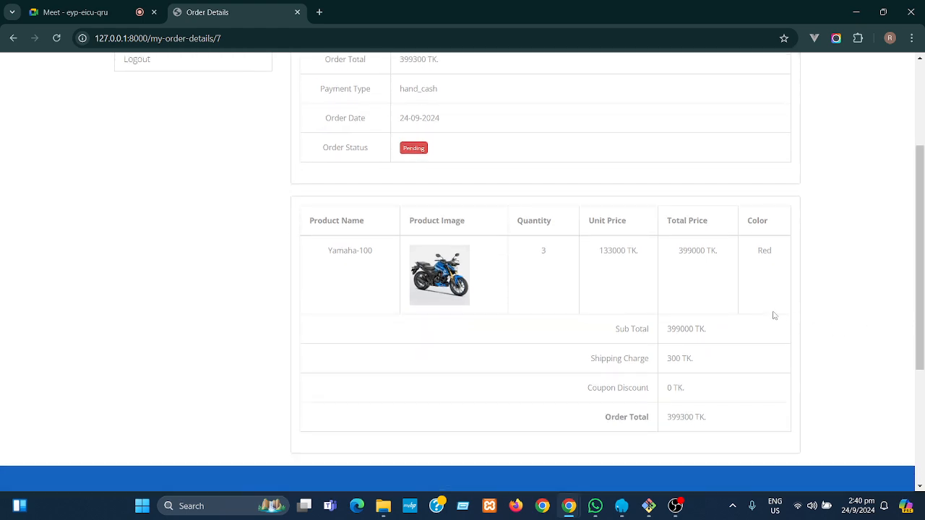
drag(681, 250, 709, 286)
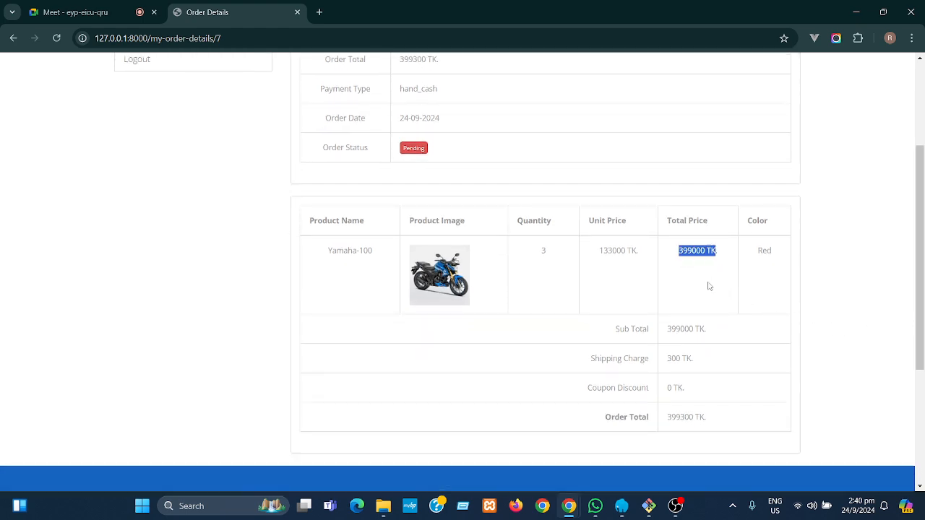
click(704, 364)
- Check the 300 TK shipping charge and the 399300 TK order total
drag(705, 363, 670, 357)
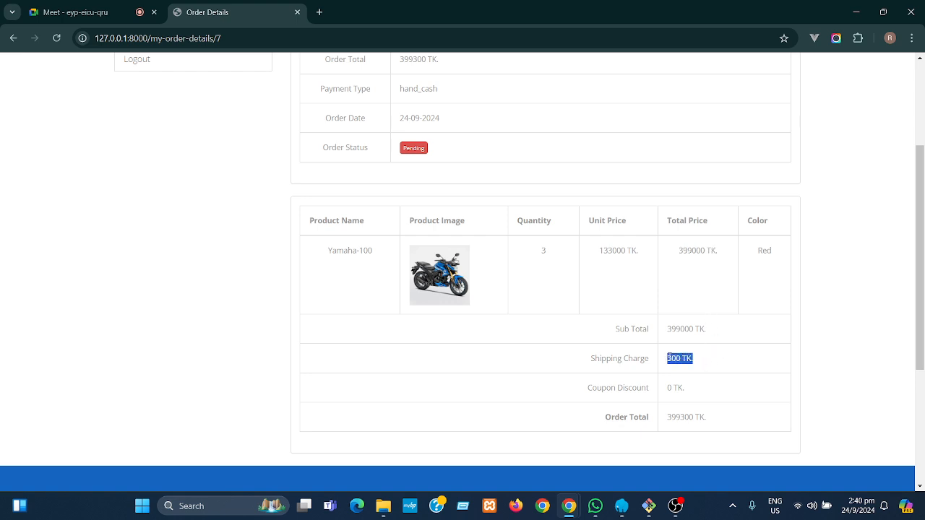
click(736, 349)
drag(704, 359, 666, 359)
click(719, 359)
drag(706, 417, 669, 417)
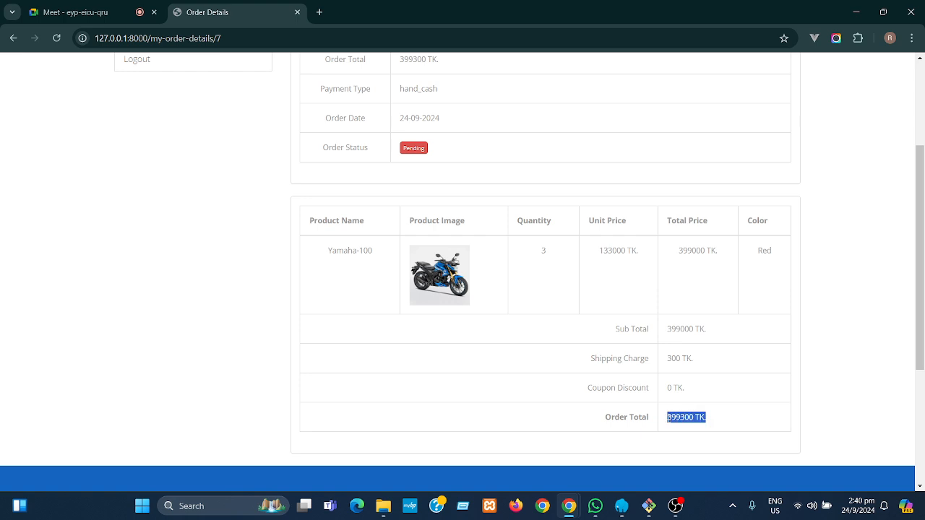
click(730, 419)
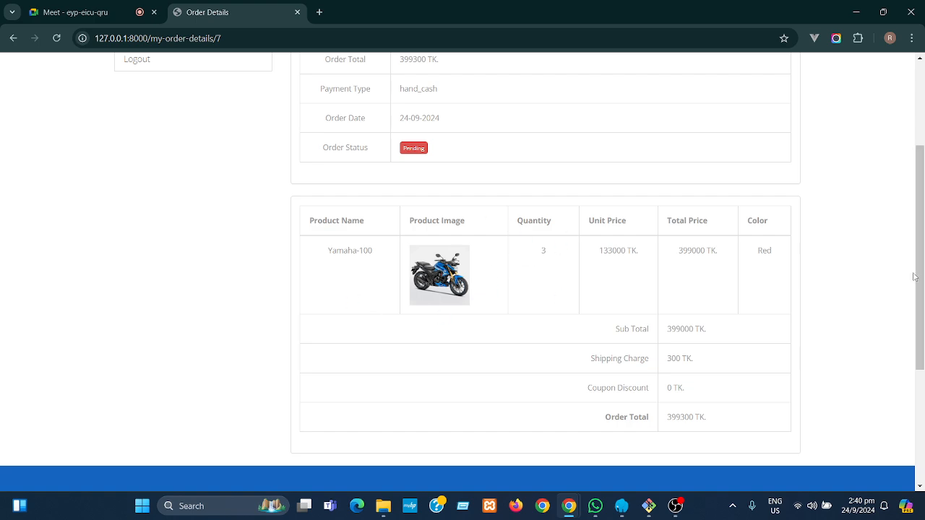
drag(917, 269, 908, 160)
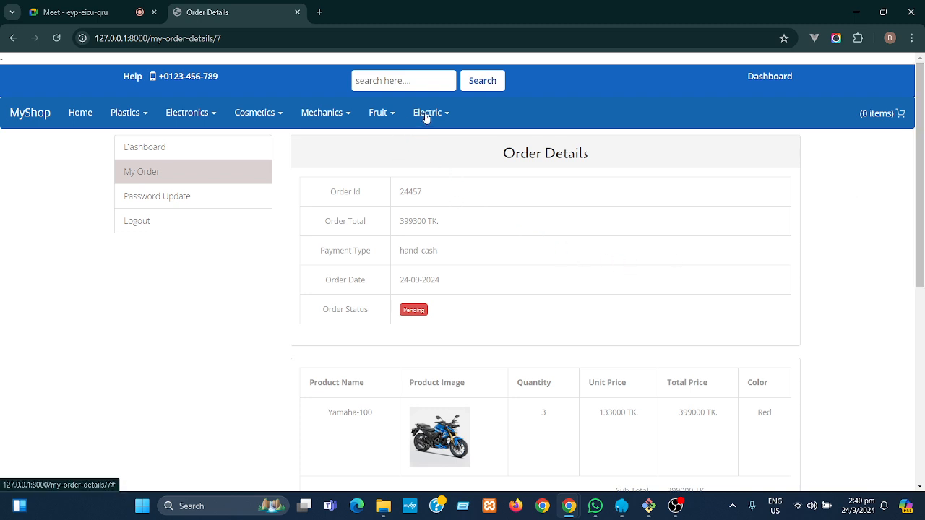
drag(920, 229, 908, 211)
- Open the Mechanics-1 product listing from the Mechanics category menu
click(332, 115)
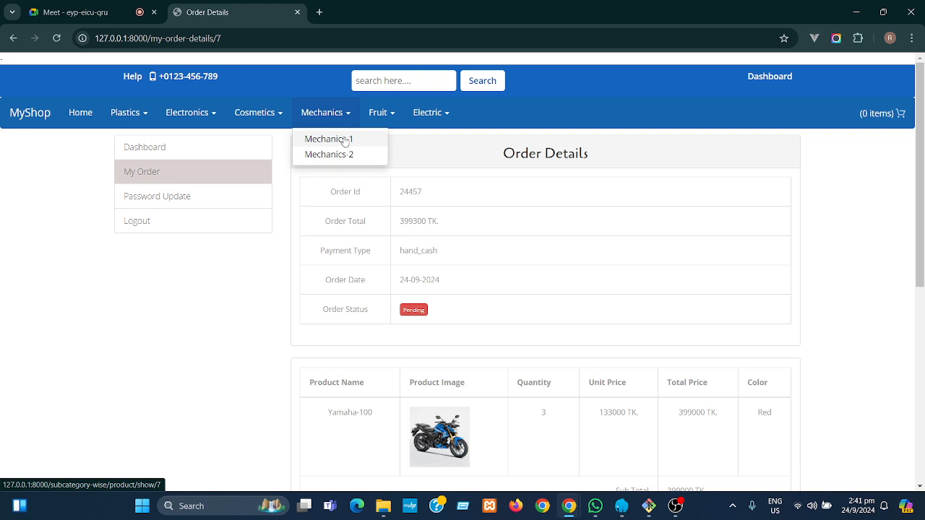
click(344, 141)
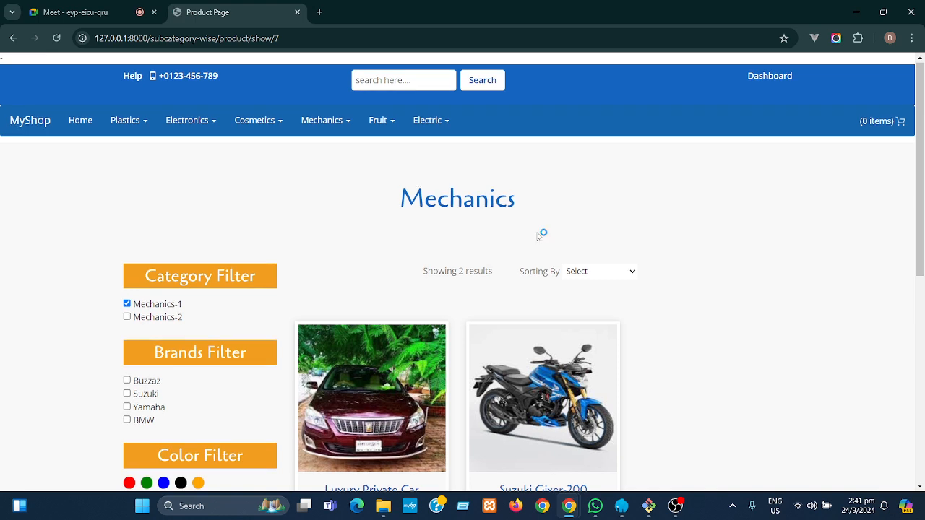
drag(923, 195, 923, 294)
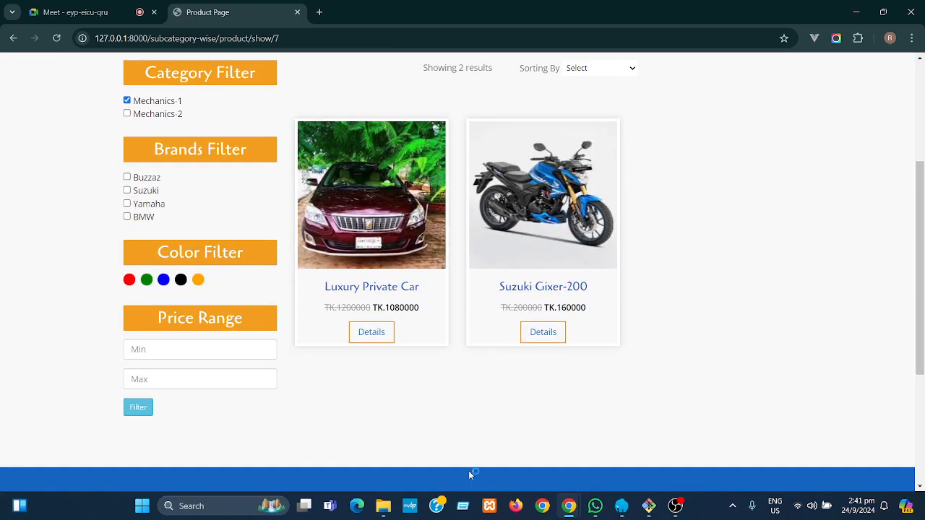
- Inspect the Price Range filter fields and heading, then scroll back to the top
click(157, 349)
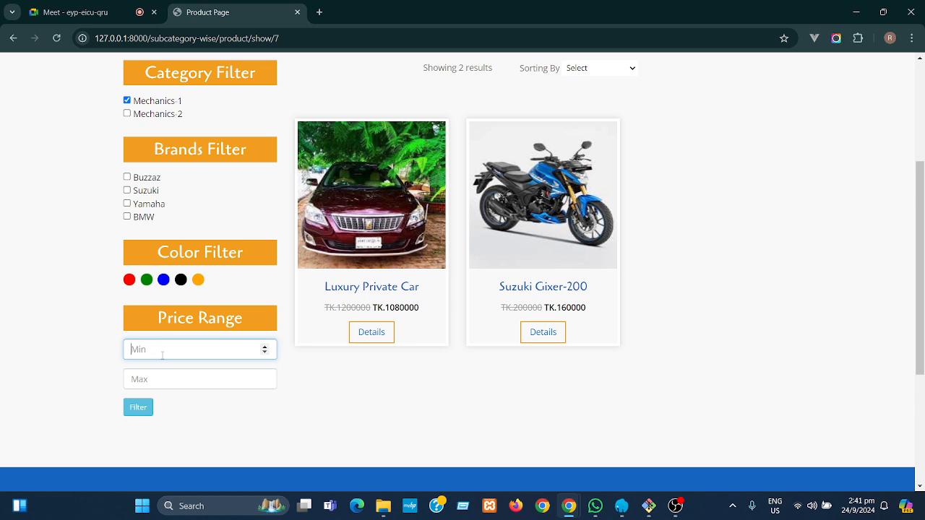
click(171, 380)
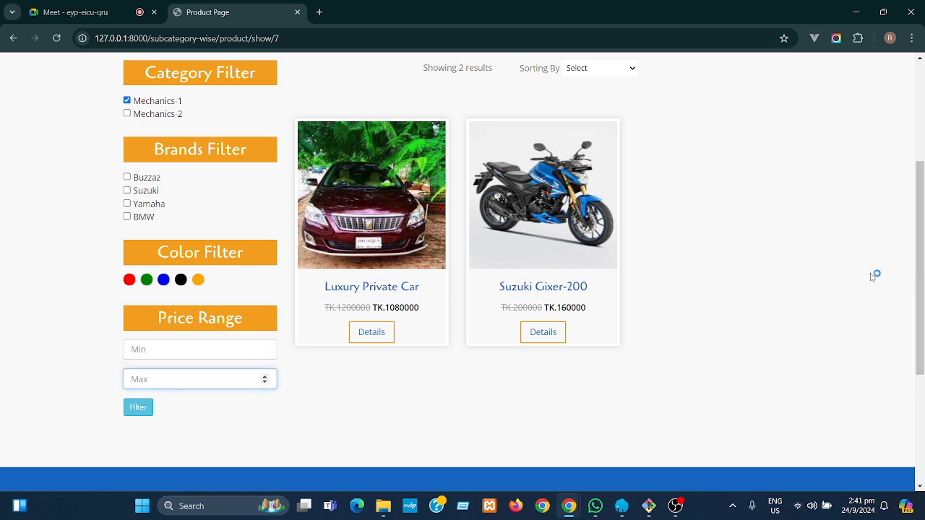
drag(158, 325, 247, 327)
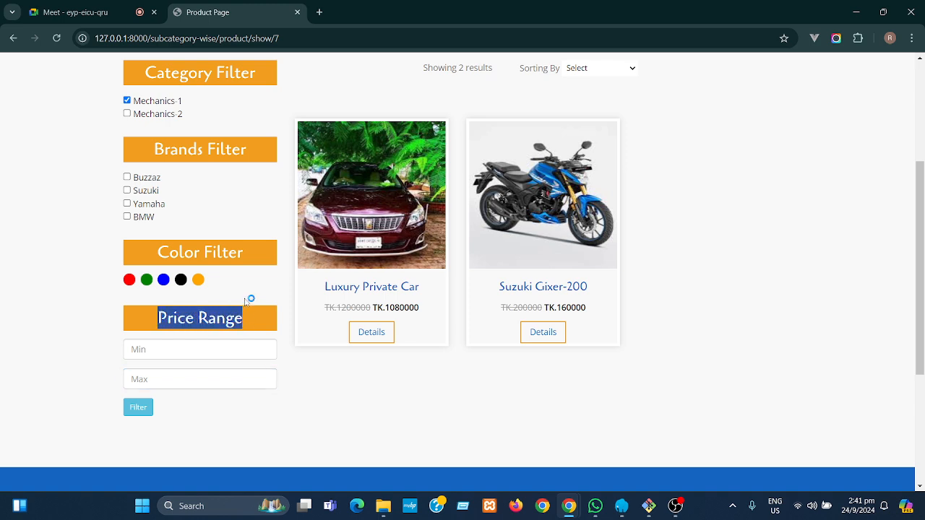
click(246, 300)
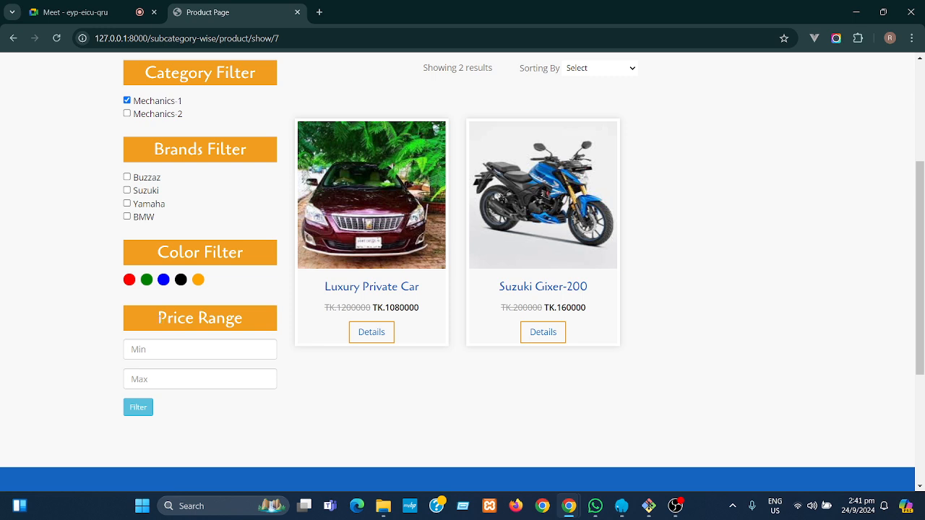
drag(158, 318, 226, 318)
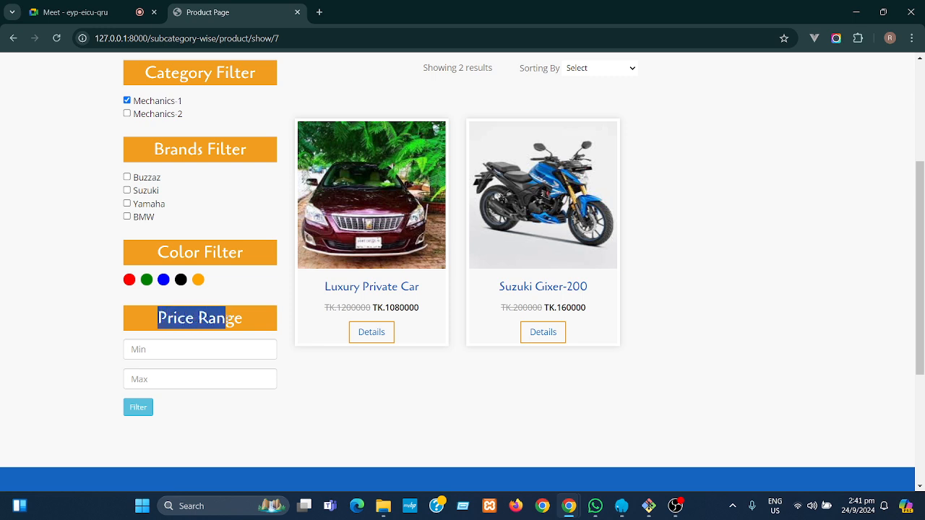
click(252, 319)
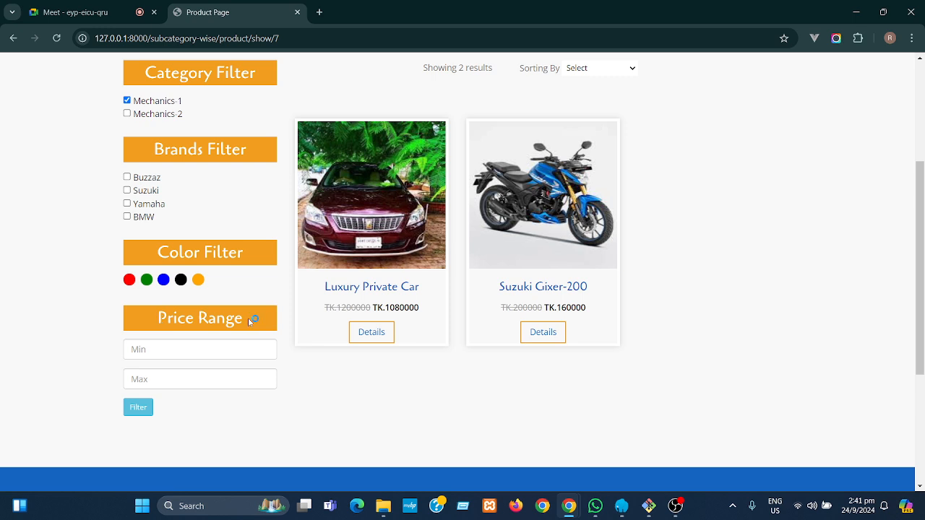
drag(246, 318, 178, 319)
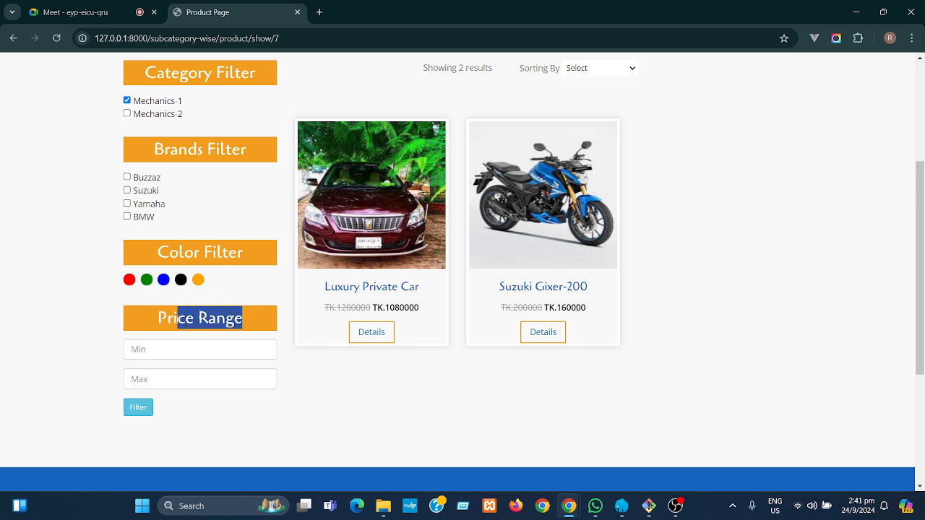
click(247, 293)
drag(917, 286, 907, 248)
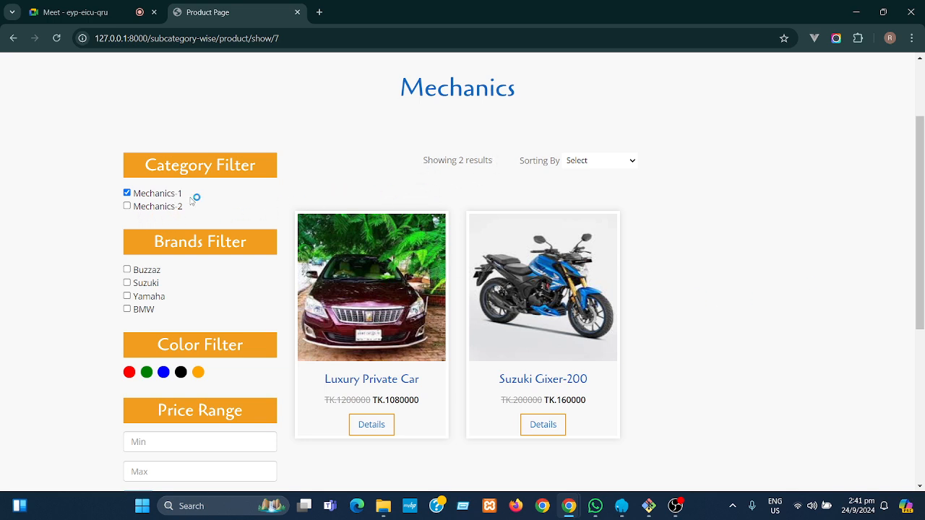
drag(917, 247, 913, 183)
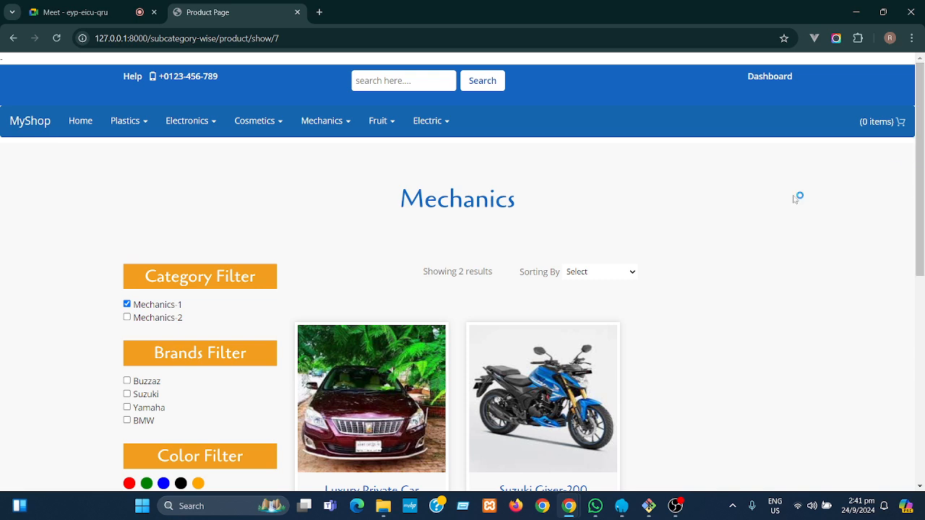
- From the home page, open Mechanics-1 and switch the filter from Mechanics-1 to Mechanics-2
click(79, 122)
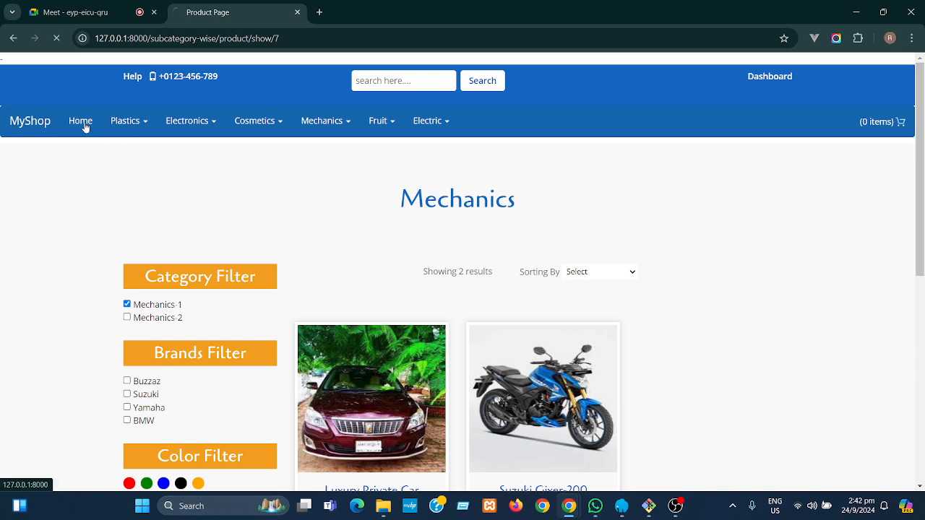
click(326, 113)
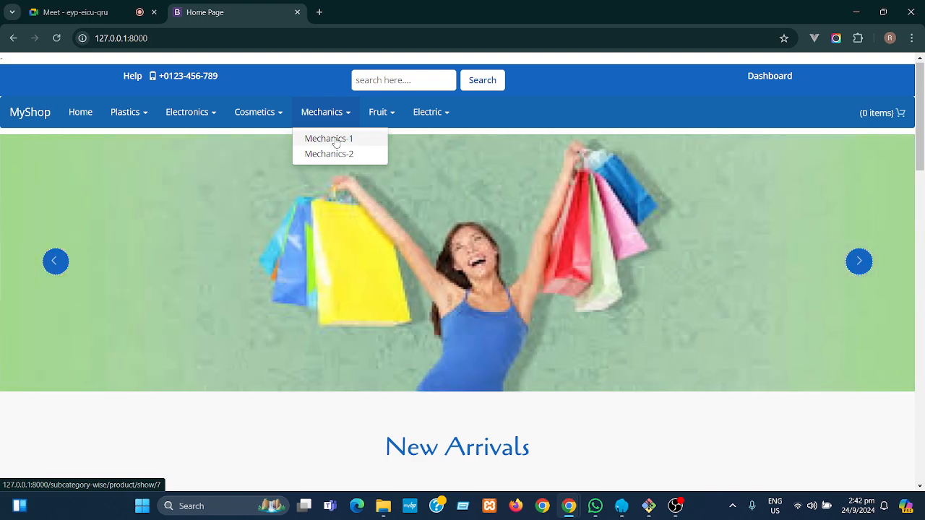
click(336, 141)
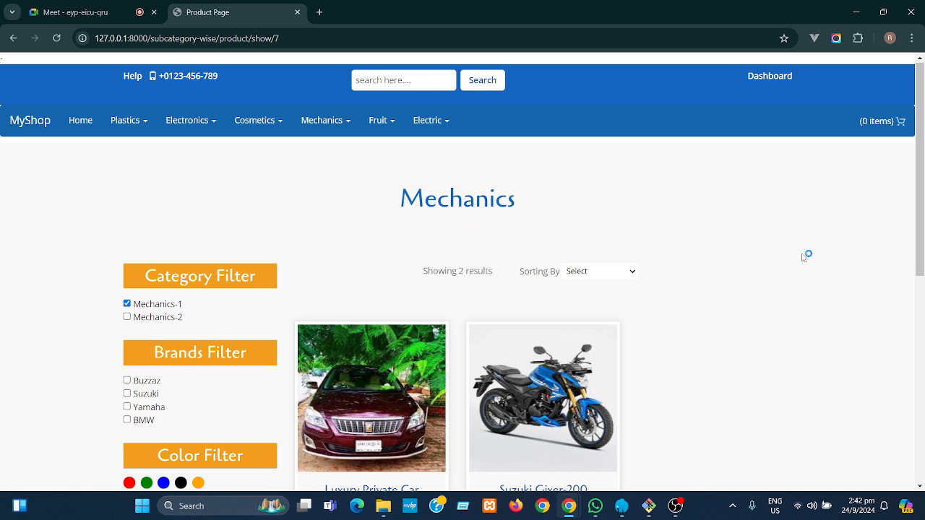
click(127, 316)
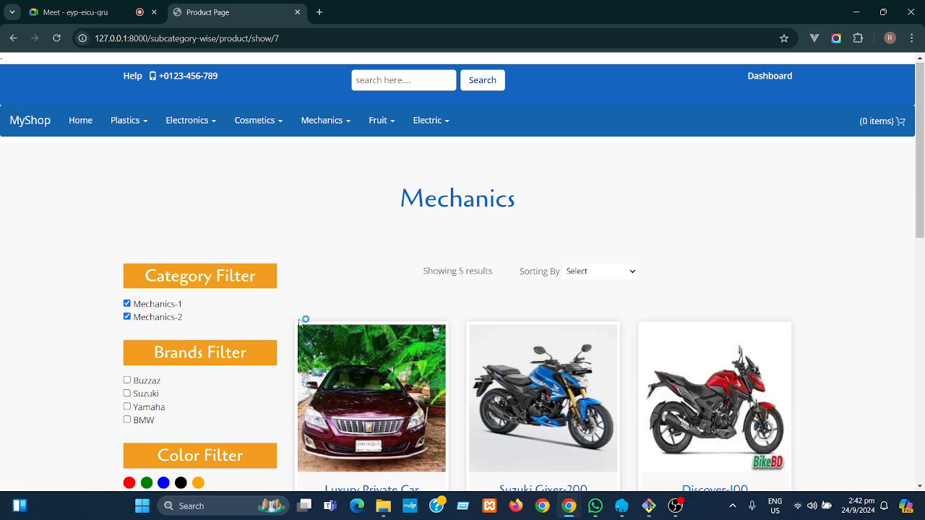
scroll(921, 208, down, 1)
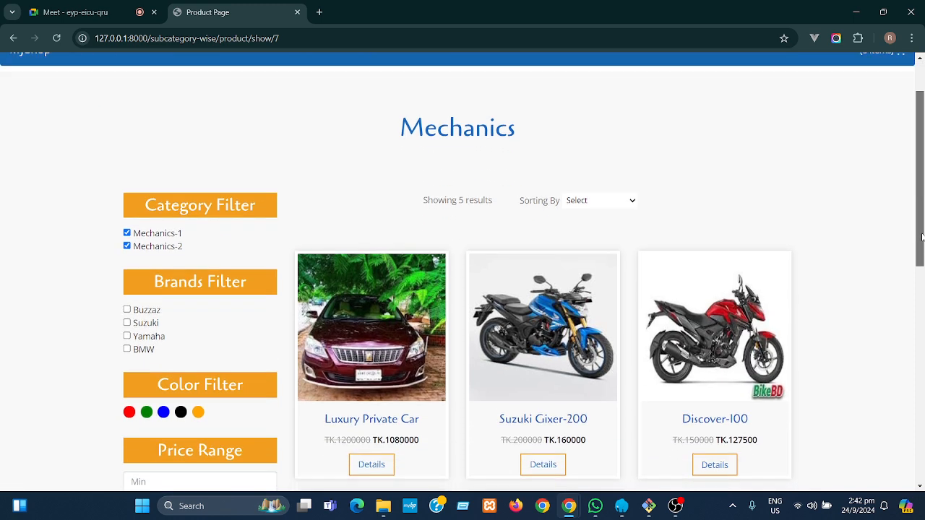
click(128, 234)
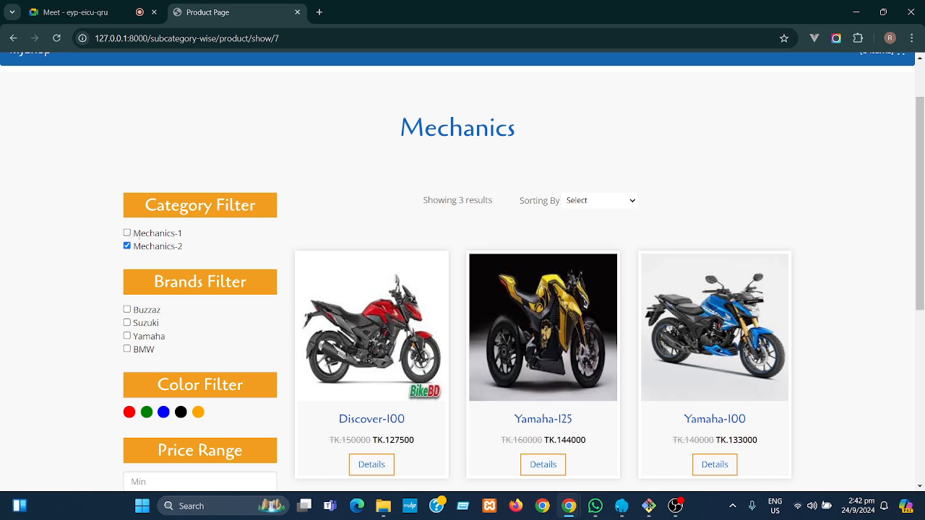
- After reloading, re-check Mechanics-2 and uncheck Mechanics-1, leaving three motorcycles listed
click(57, 38)
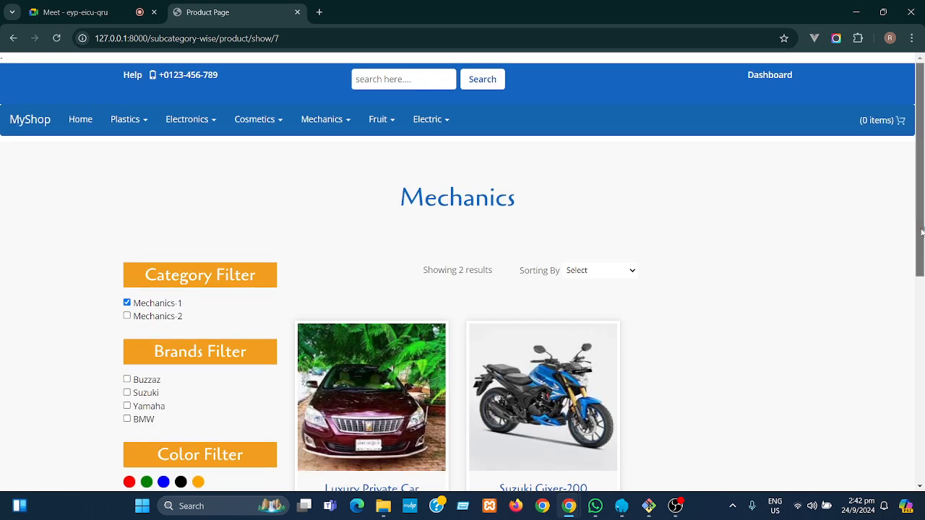
scroll(462, 274, down, 1)
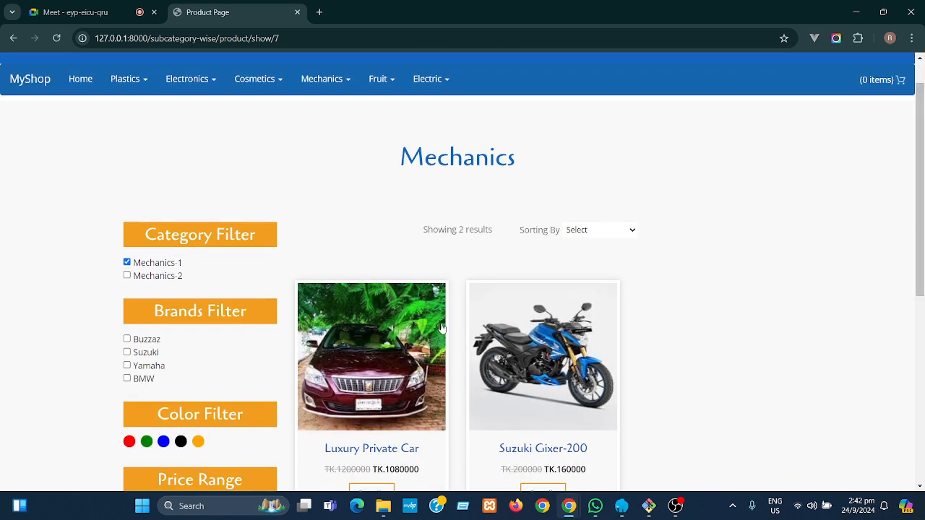
click(127, 277)
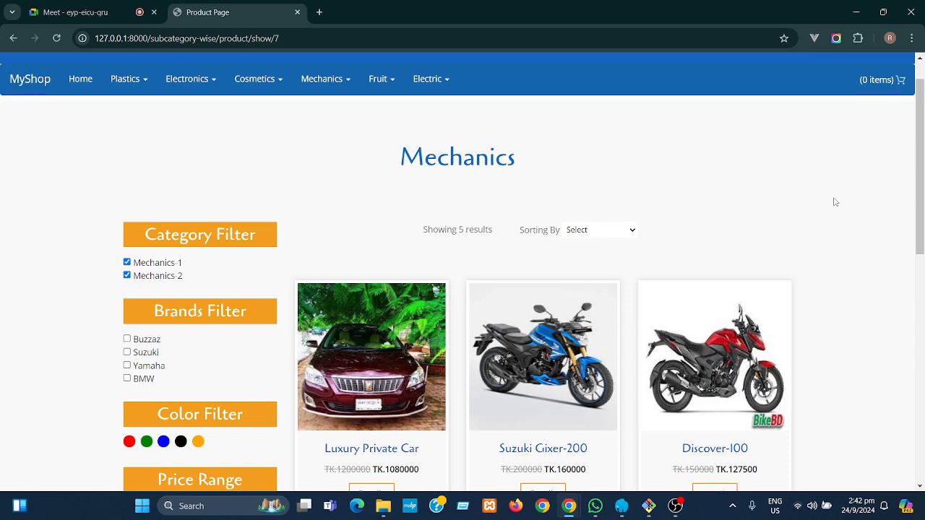
drag(922, 210, 894, 217)
drag(413, 214, 493, 214)
click(496, 242)
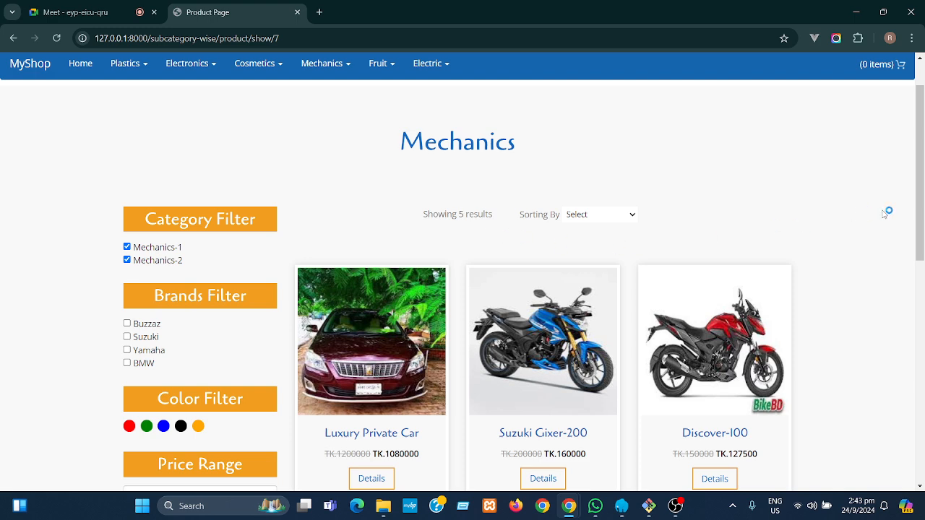
drag(922, 224, 921, 254)
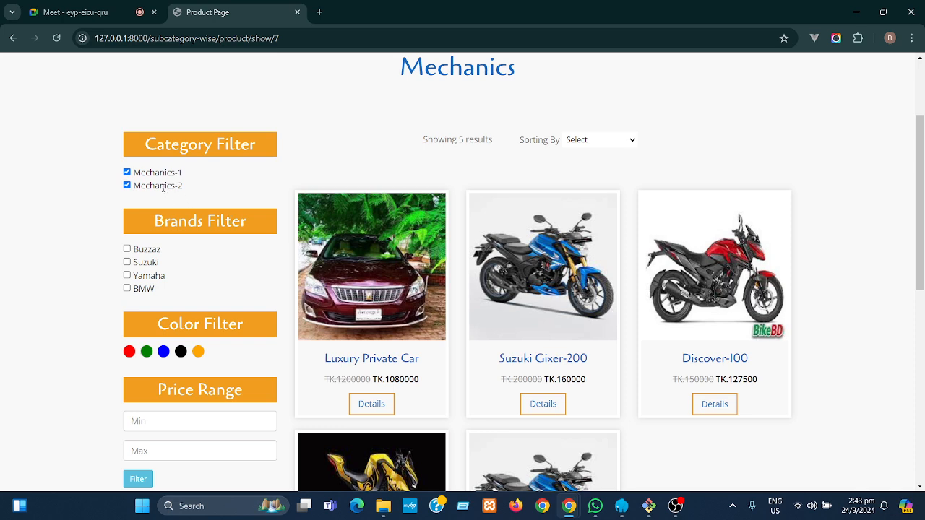
click(127, 173)
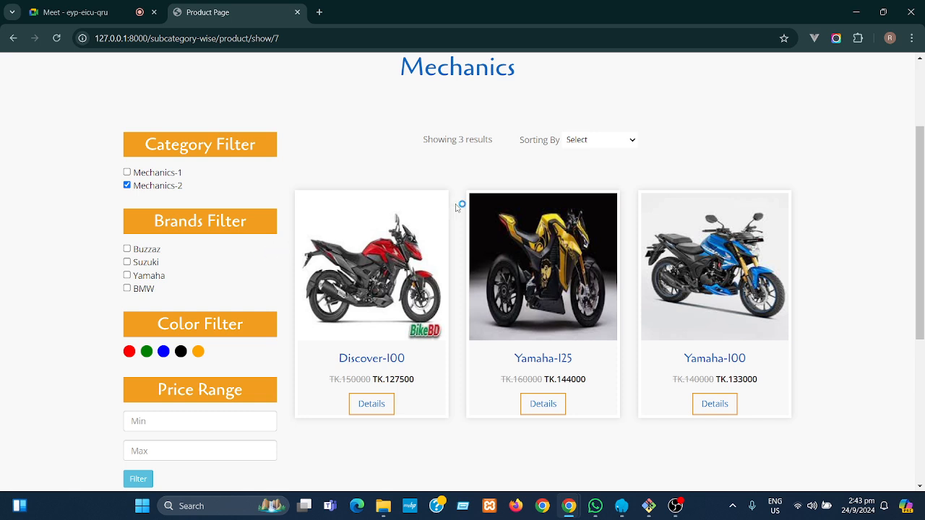
drag(917, 186, 920, 133)
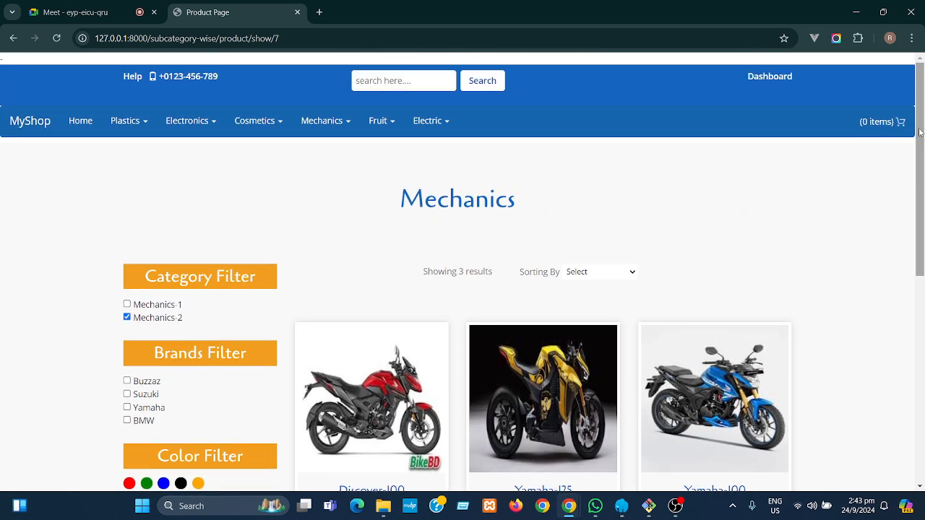
right_click(539, 155)
- Preview the Mechanics page as an iPhone 14 Pro Max in DevTools, then return to desktop width
click(587, 441)
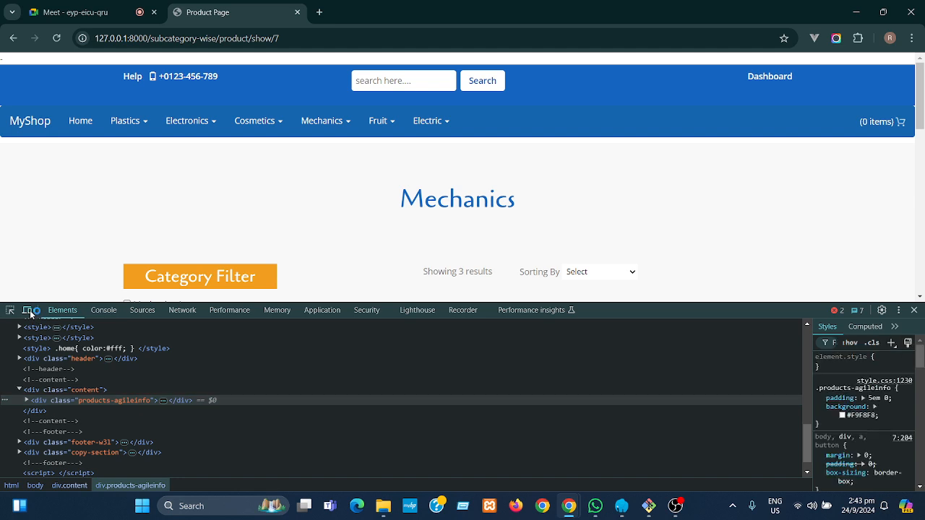
click(27, 310)
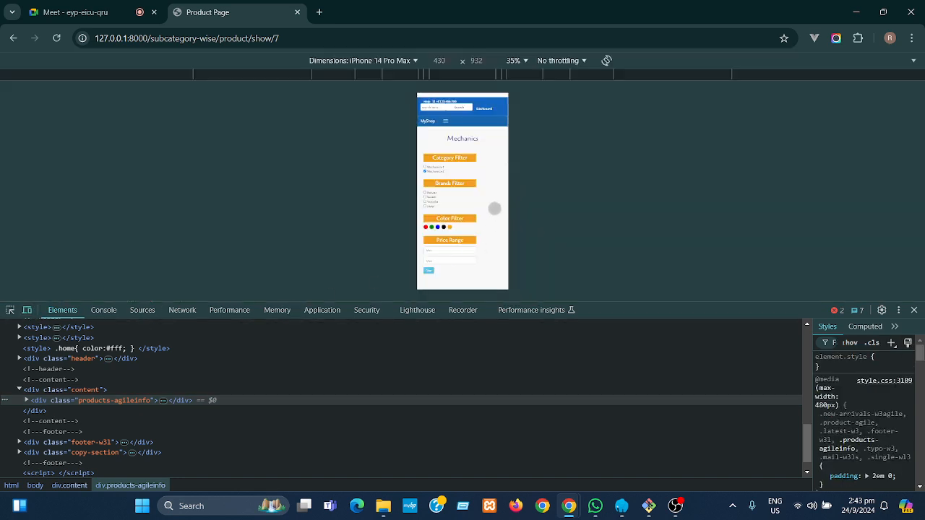
scroll(494, 209, down, 4)
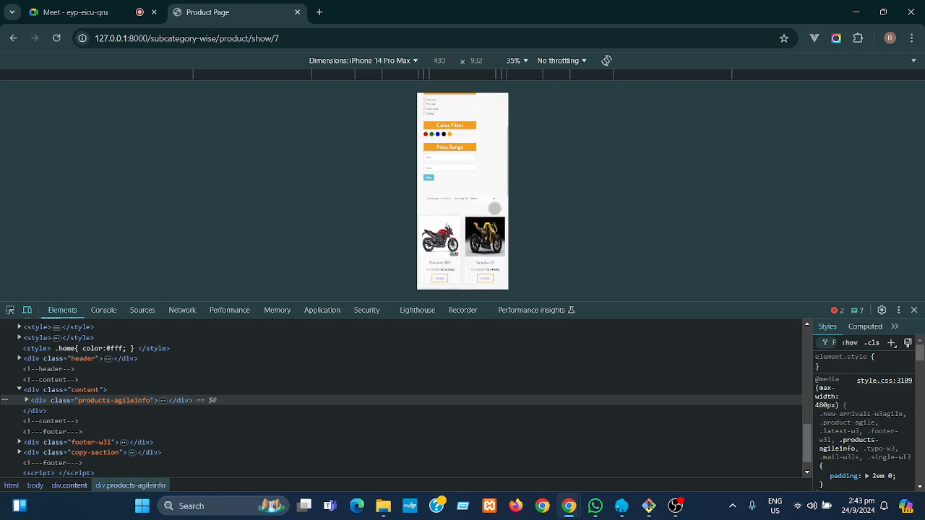
scroll(494, 209, down, 3)
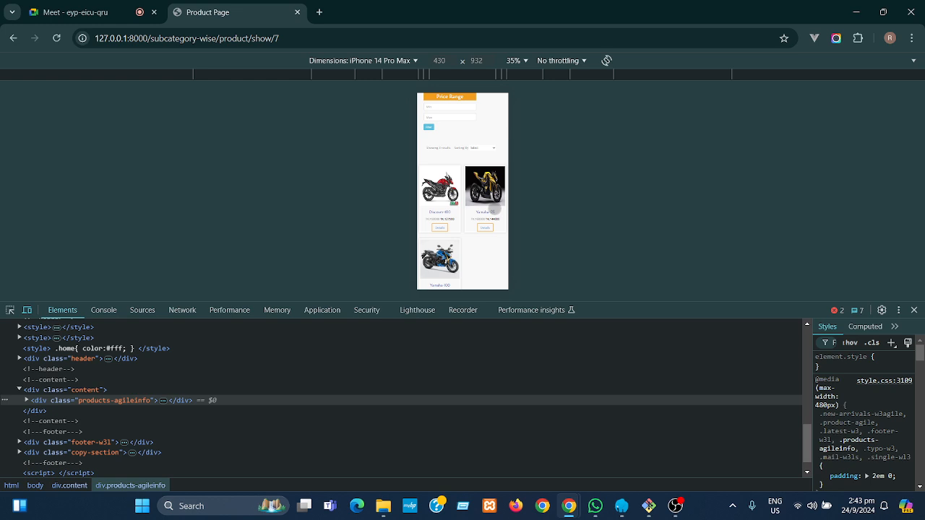
scroll(495, 209, down, 3)
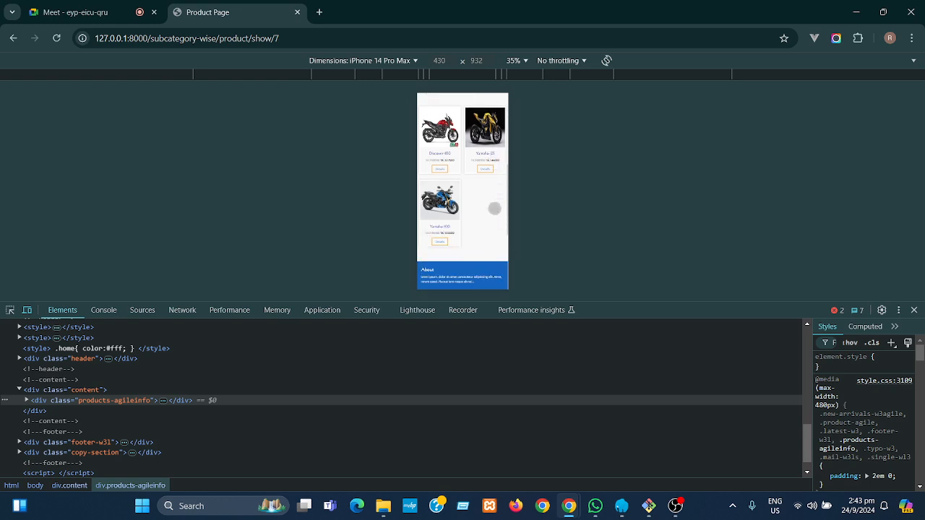
scroll(494, 209, up, 3)
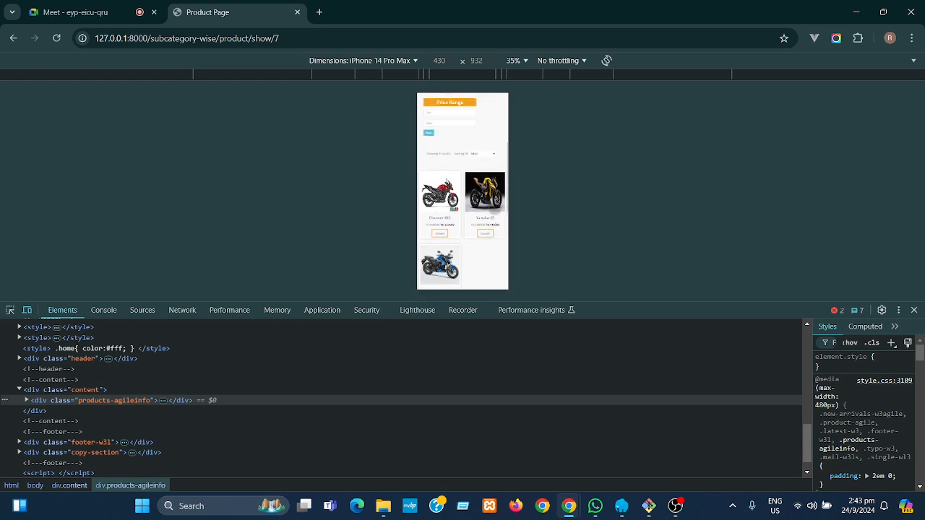
scroll(494, 209, up, 5)
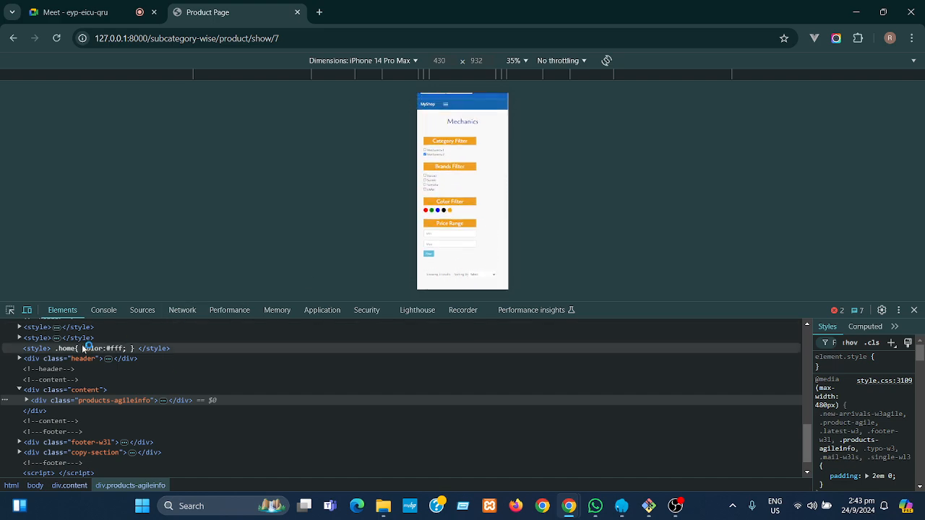
click(28, 310)
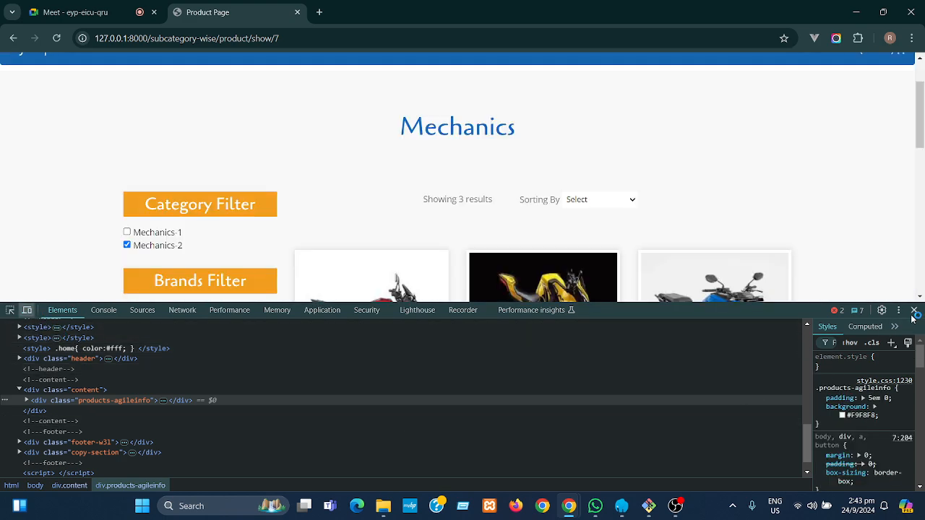
- Close DevTools and apply the red colour filter, leaving only Yamaha-100 at TK.133000
click(913, 311)
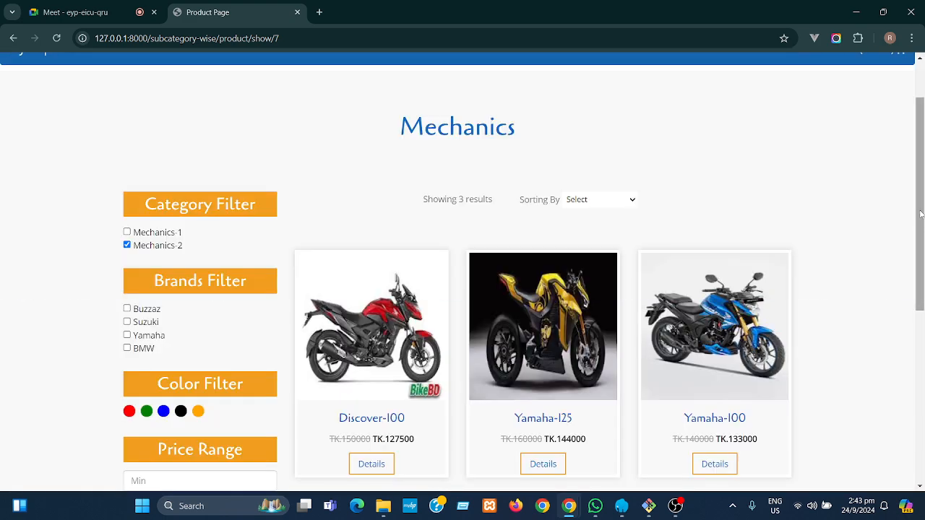
scroll(864, 282, down, 2)
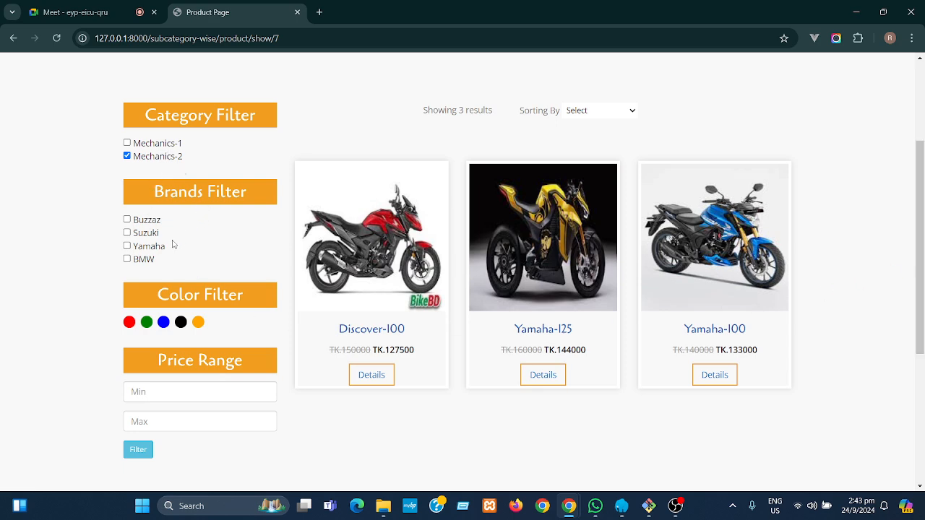
click(129, 323)
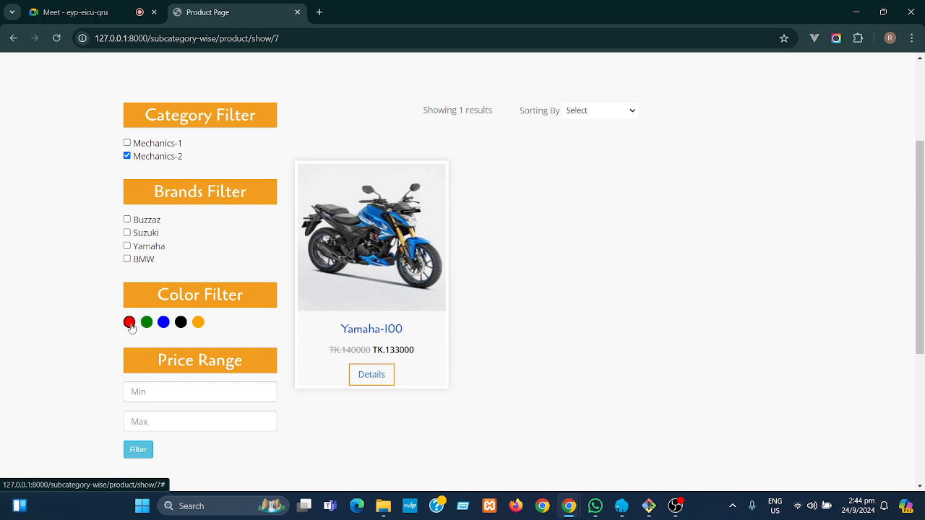
drag(408, 332, 341, 331)
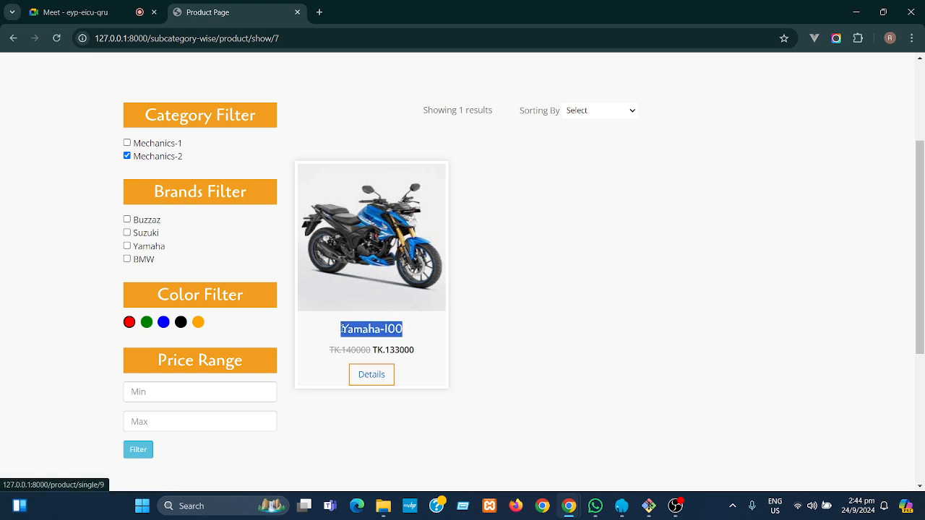
click(415, 336)
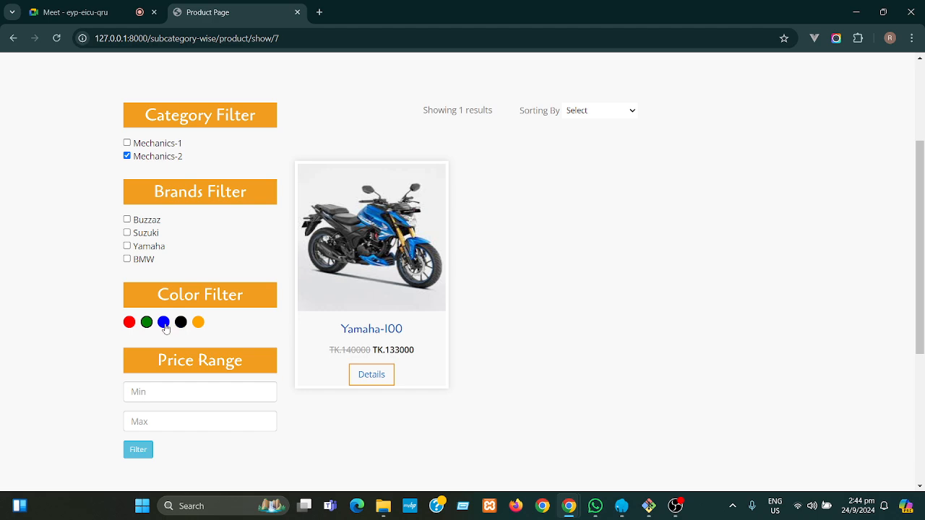
- Try the blue colour and Yamaha brand filters, then clear both to list all three bikes
click(165, 327)
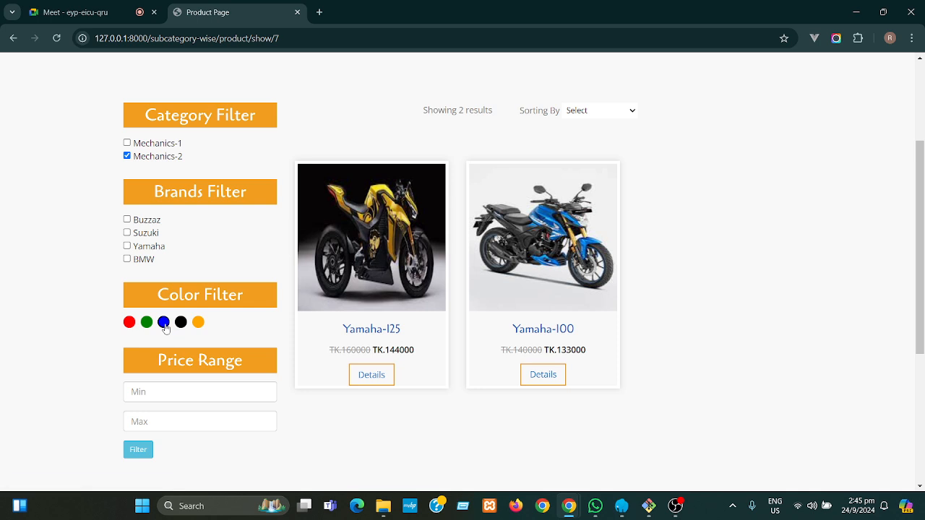
drag(414, 332, 334, 332)
drag(587, 332, 510, 331)
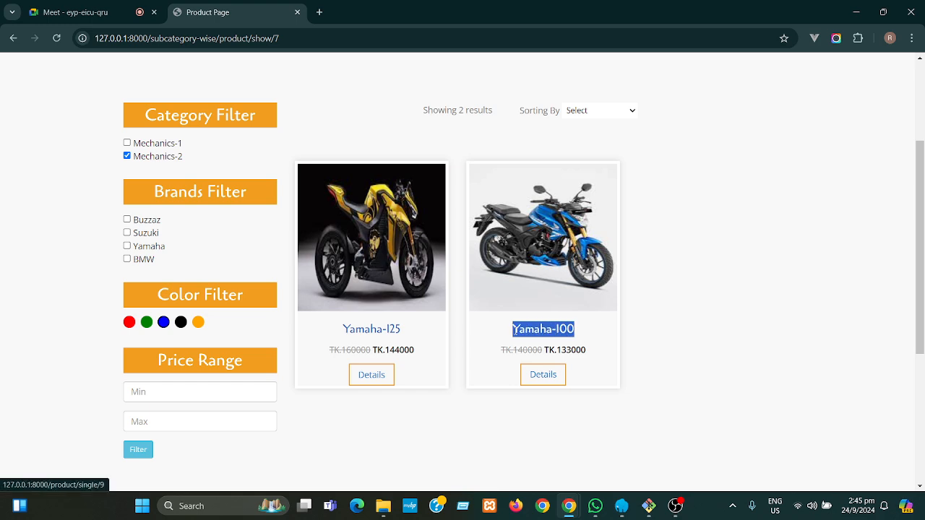
click(672, 341)
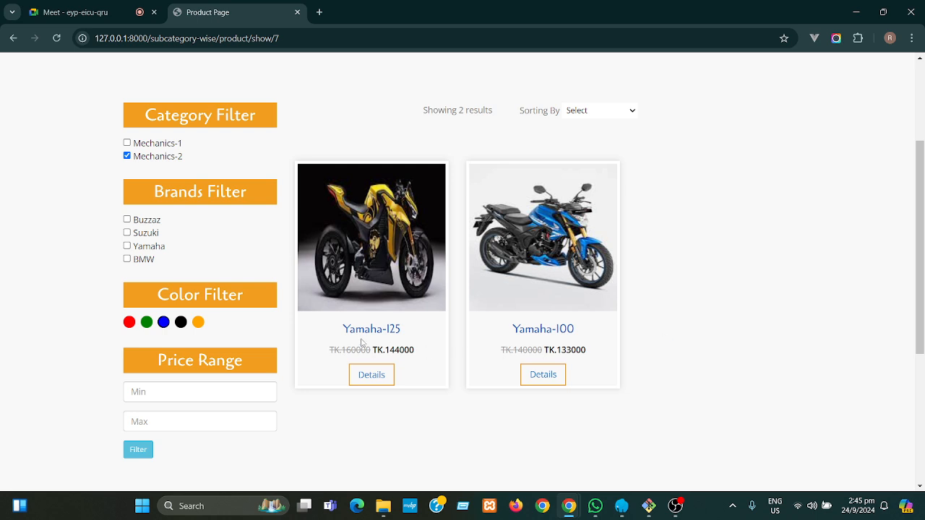
click(164, 323)
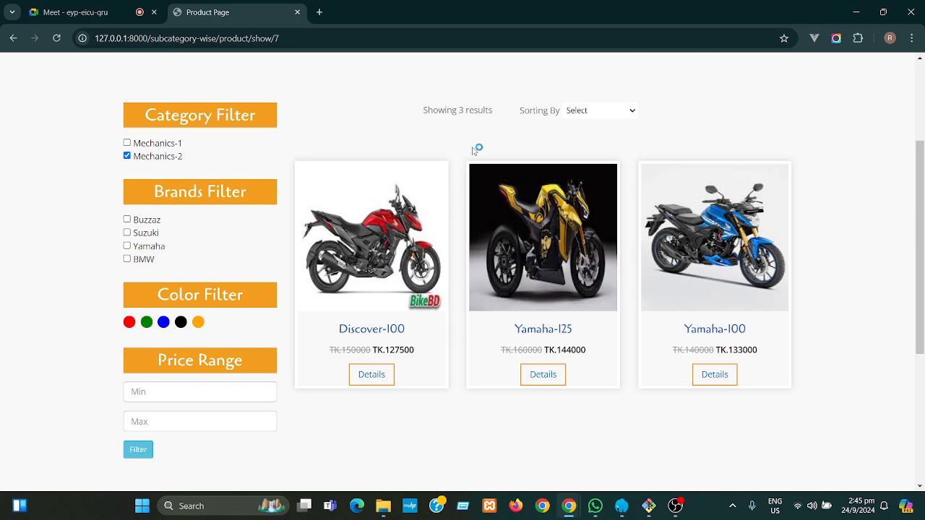
click(128, 246)
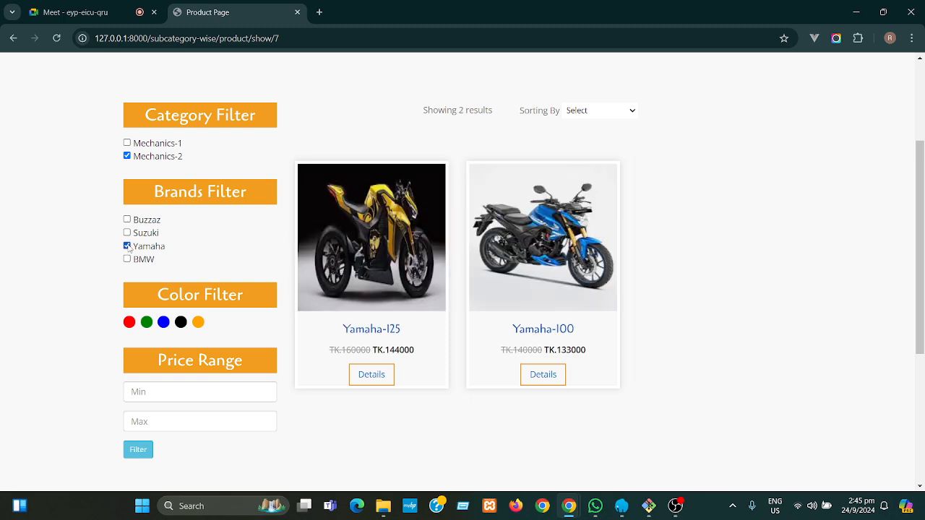
click(128, 245)
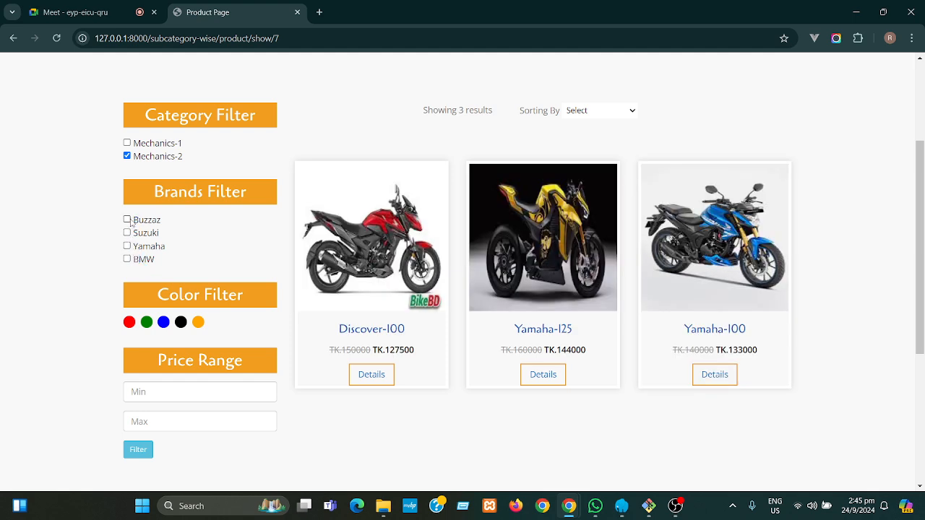
- Sort the listing by Price low to high, then switch to Price high to low
click(616, 117)
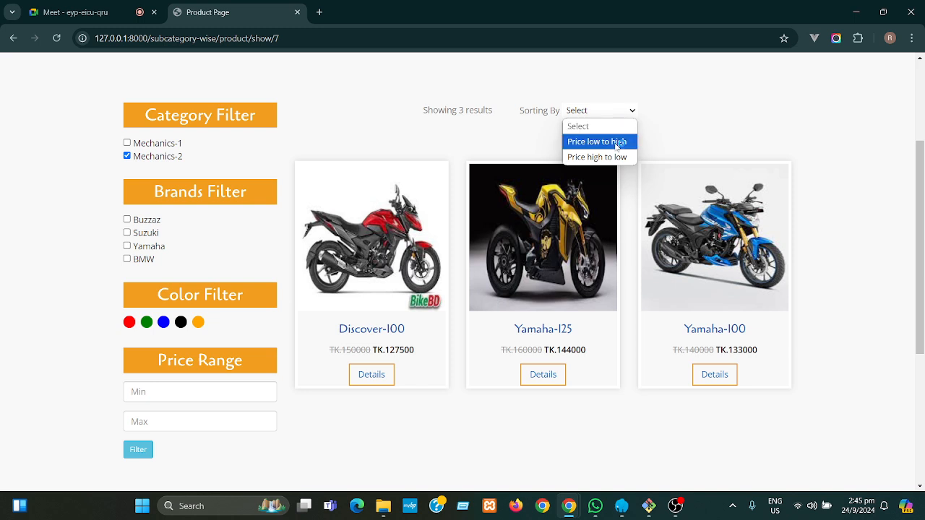
click(617, 144)
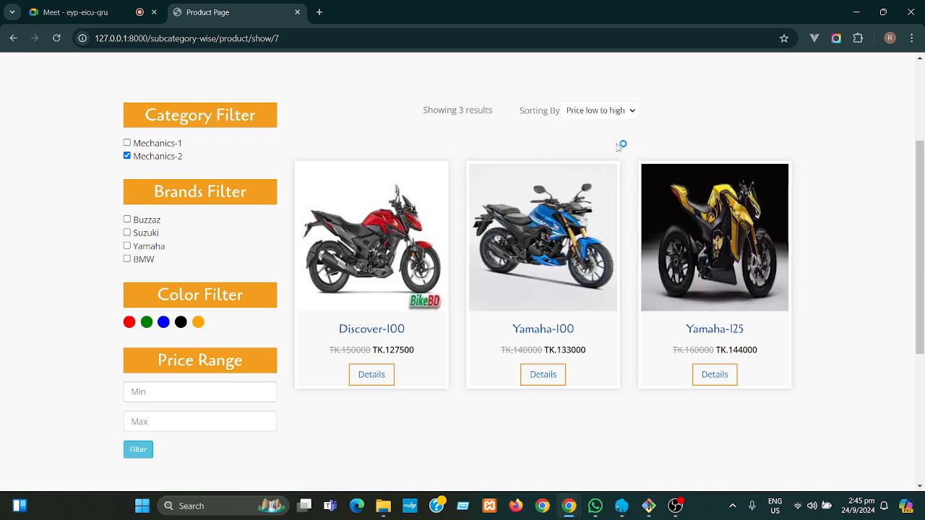
click(609, 112)
click(604, 157)
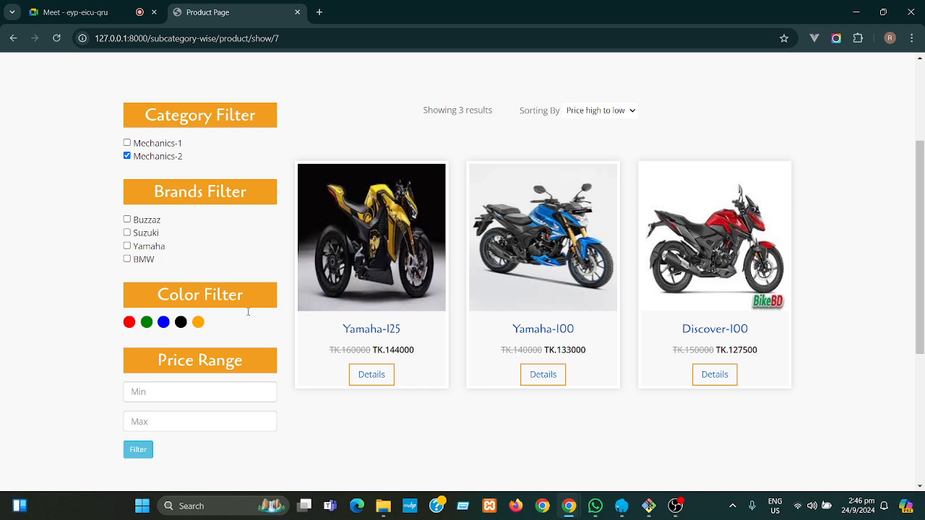
- Filter the Mechanics-2 listing to prices 100000–128000, leaving only Discover-100 at TK.127500
drag(923, 283, 924, 319)
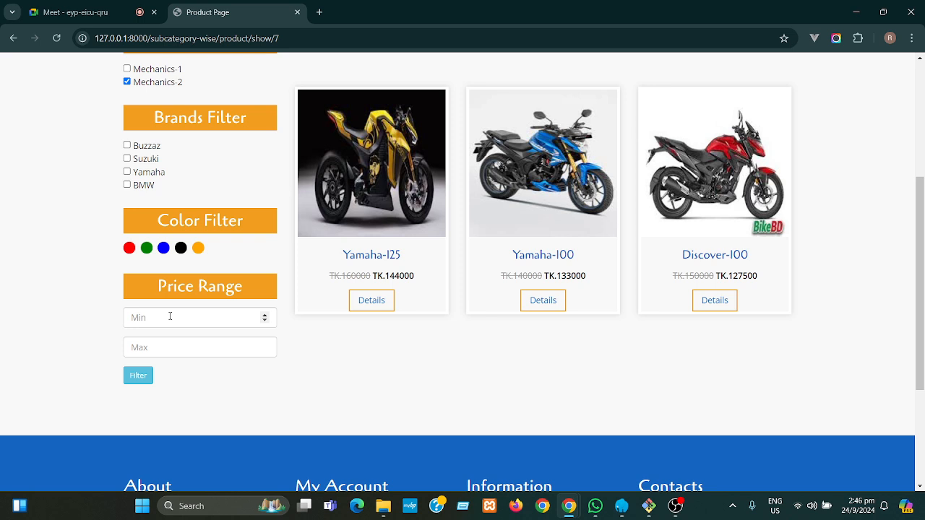
click(171, 316)
text(100000)
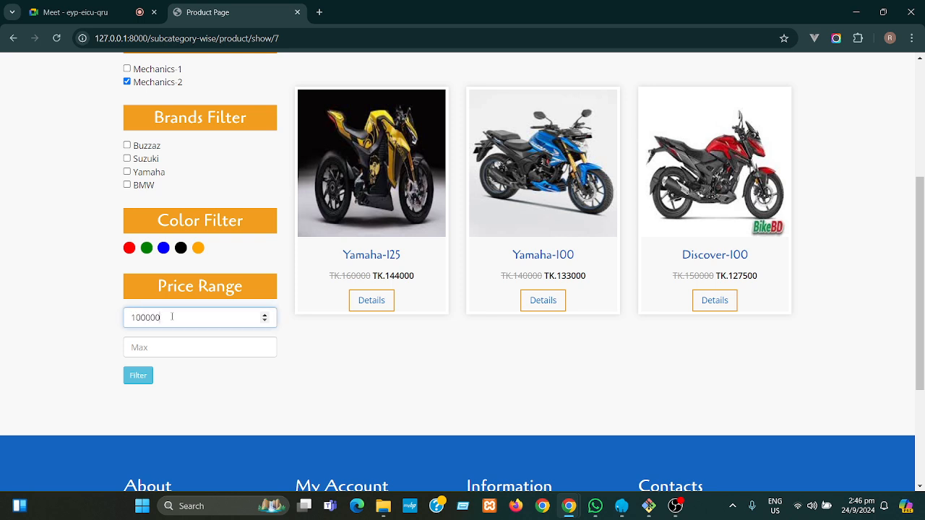
scroll(171, 317, up, 1)
click(179, 409)
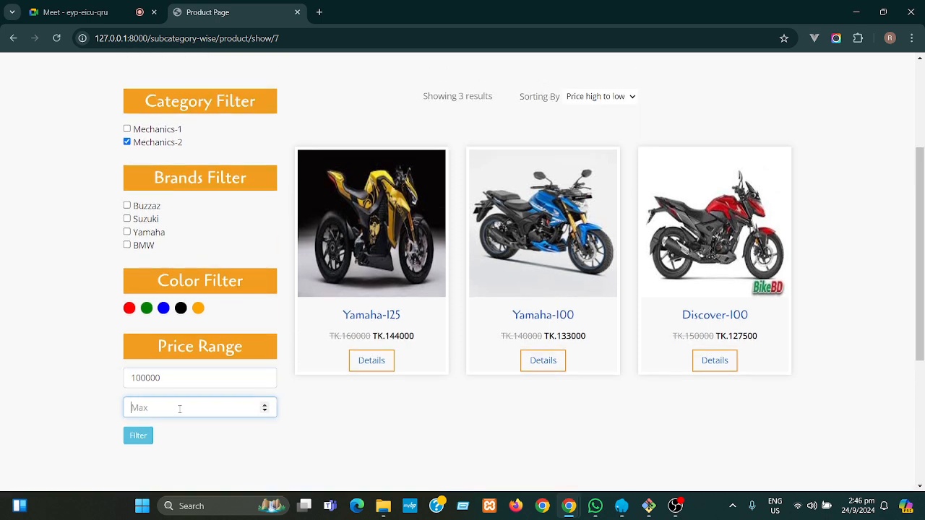
scroll(179, 408, up, 2)
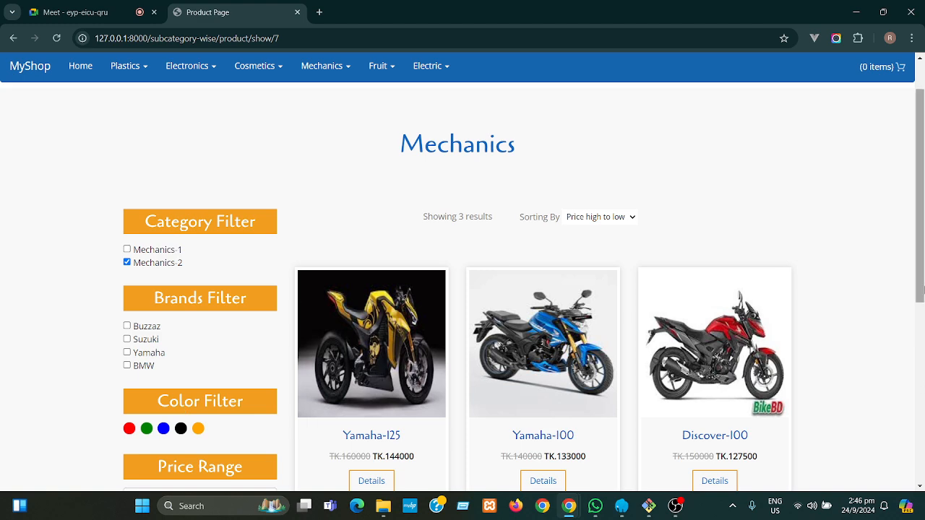
drag(922, 288, 909, 492)
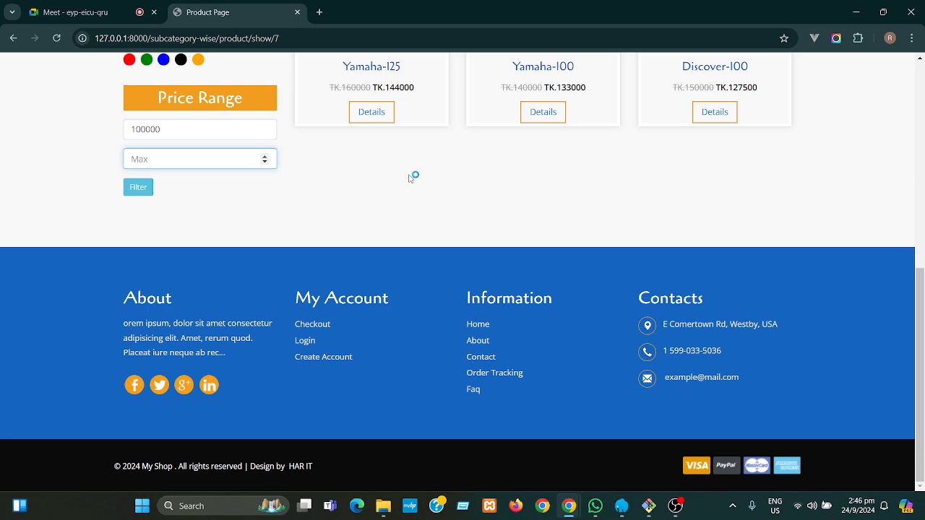
text(128000)
click(137, 189)
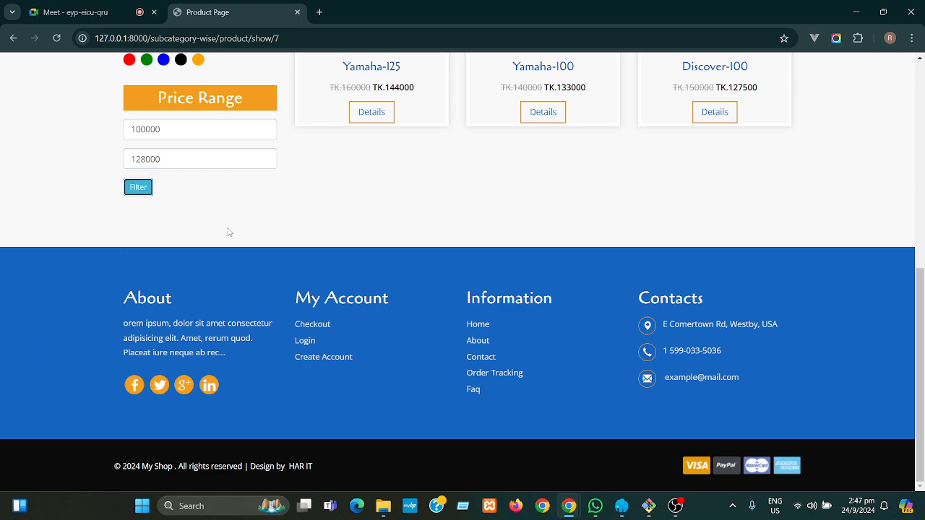
drag(914, 349, 922, 192)
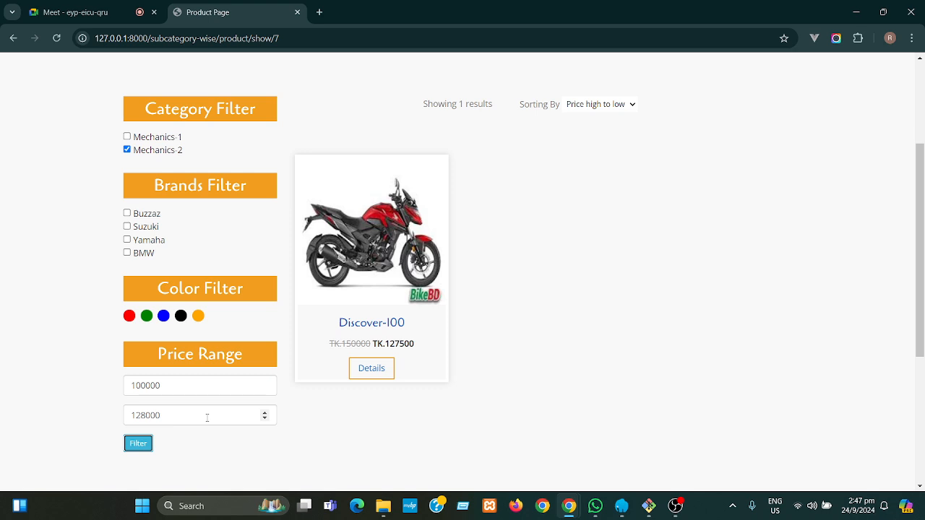
drag(178, 387, 128, 386)
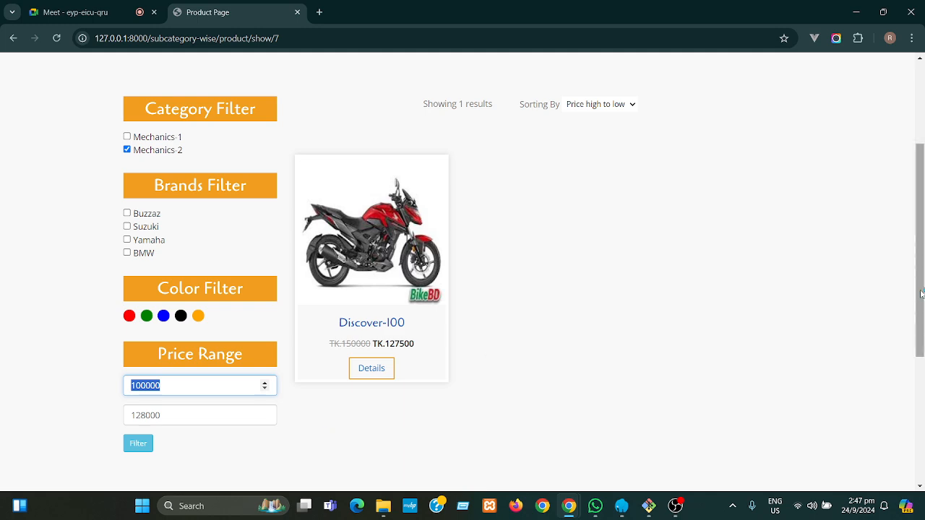
scroll(922, 293, up, 3)
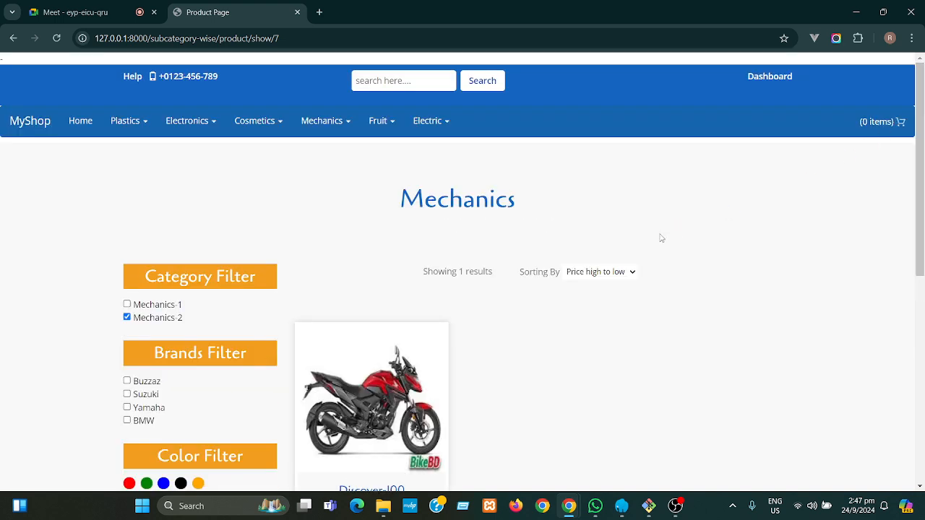
- Go from the dashboard to the store home page and step the banner slides forward and back
click(762, 83)
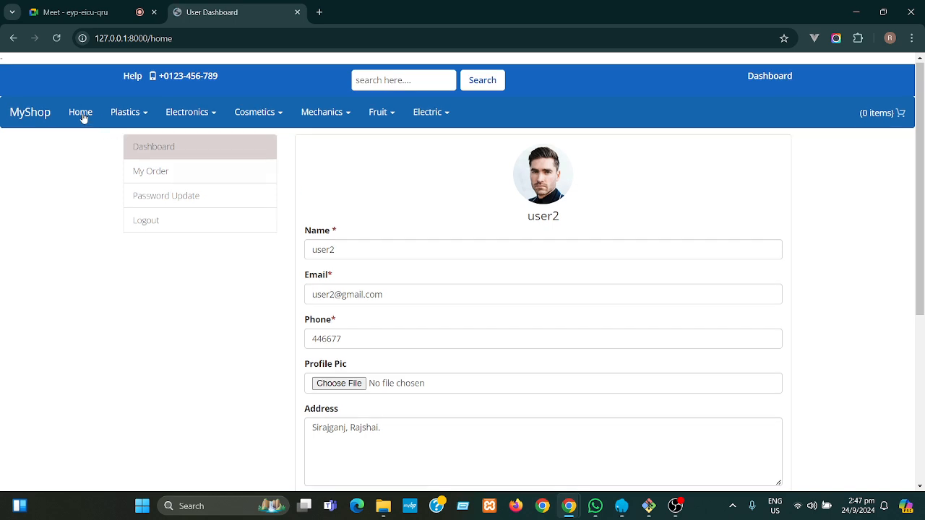
click(81, 115)
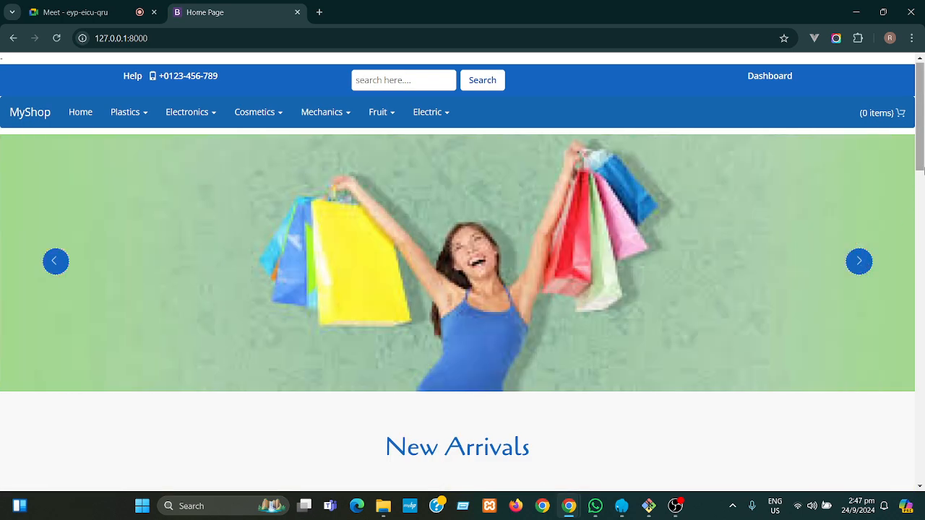
click(859, 263)
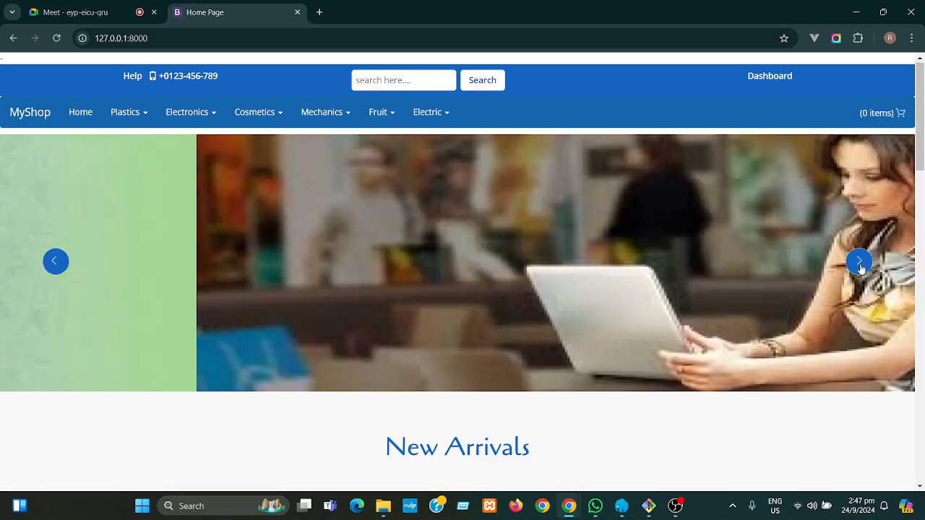
click(859, 263)
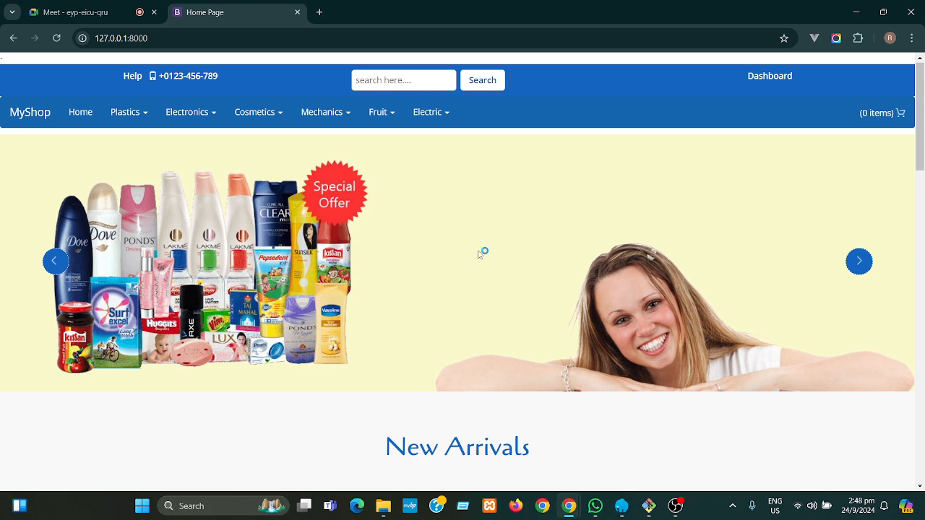
click(55, 262)
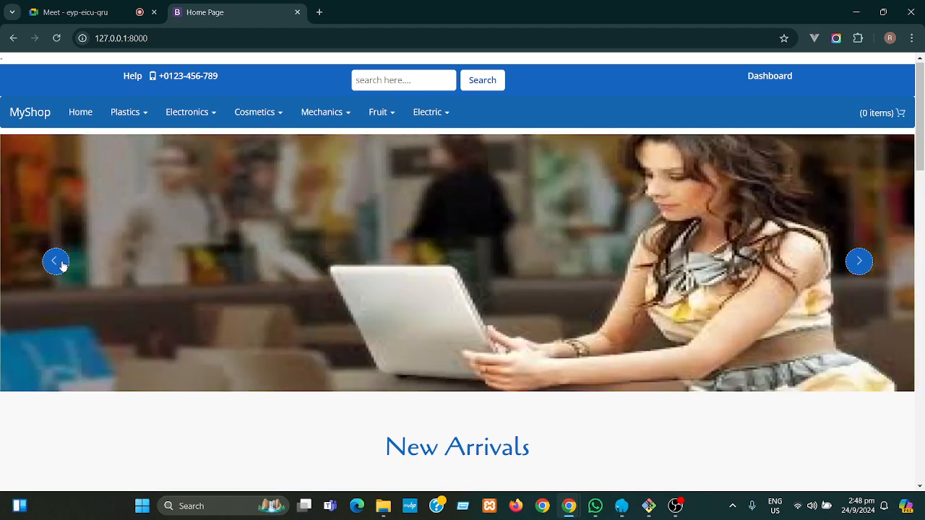
click(866, 268)
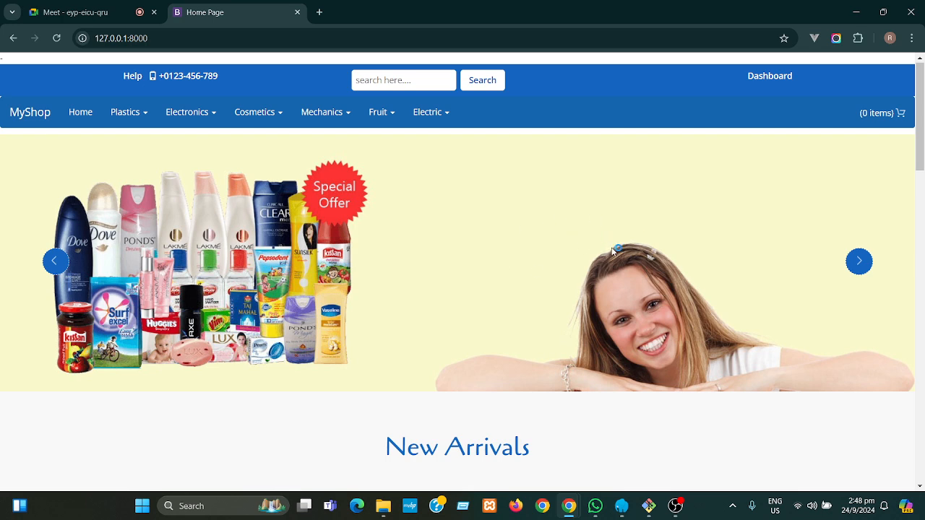
drag(921, 153, 922, 235)
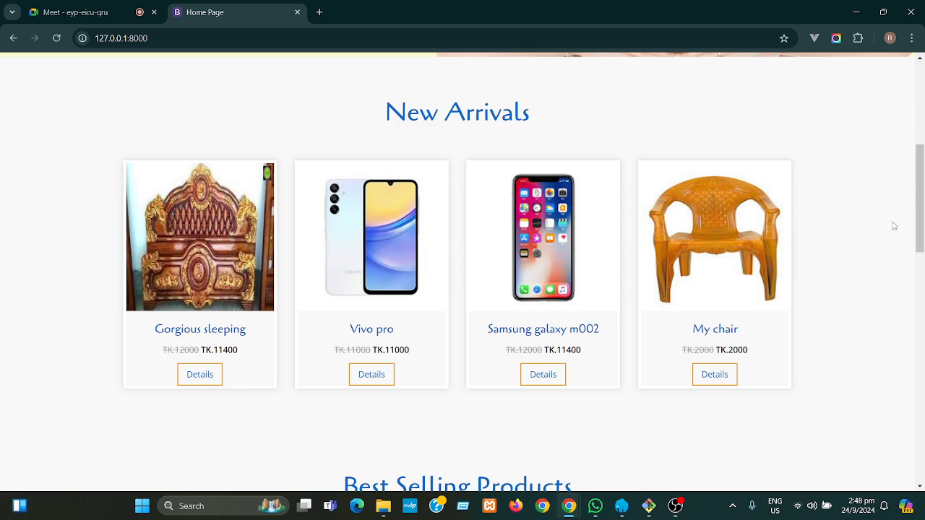
drag(921, 253, 924, 359)
drag(923, 317, 923, 313)
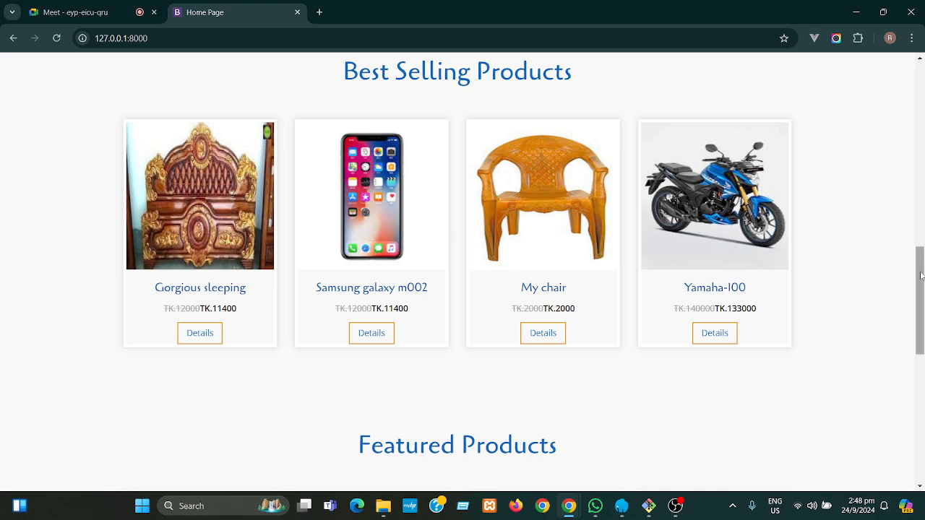
drag(922, 275, 916, 404)
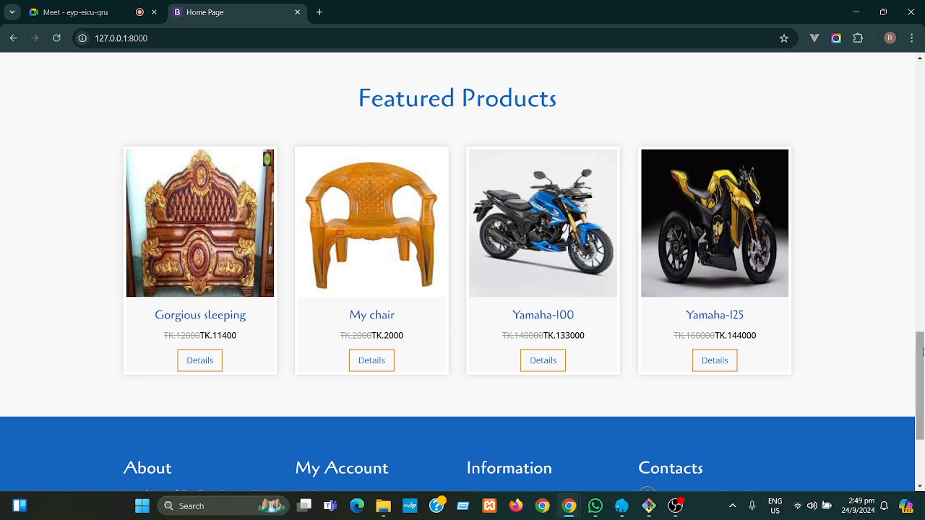
- Open the Faq link under the footer's Information section
scroll(923, 353, down, 3)
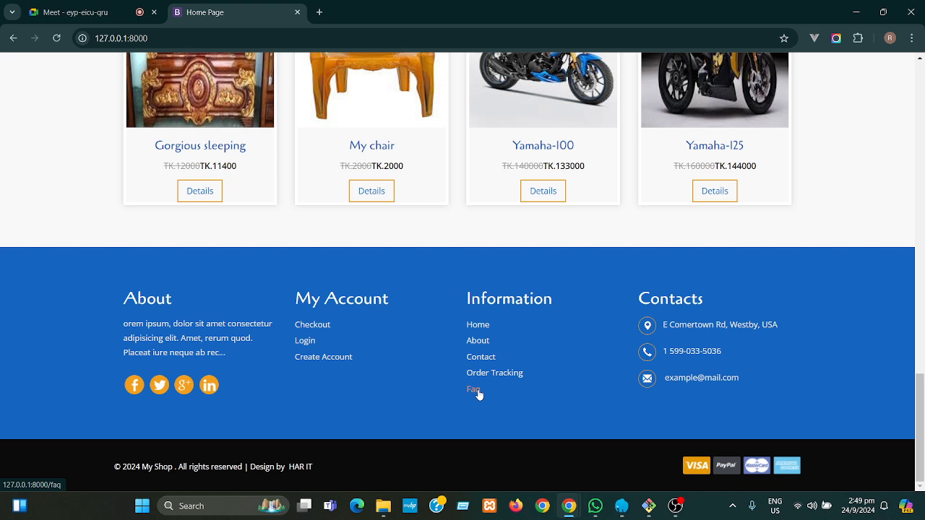
click(477, 391)
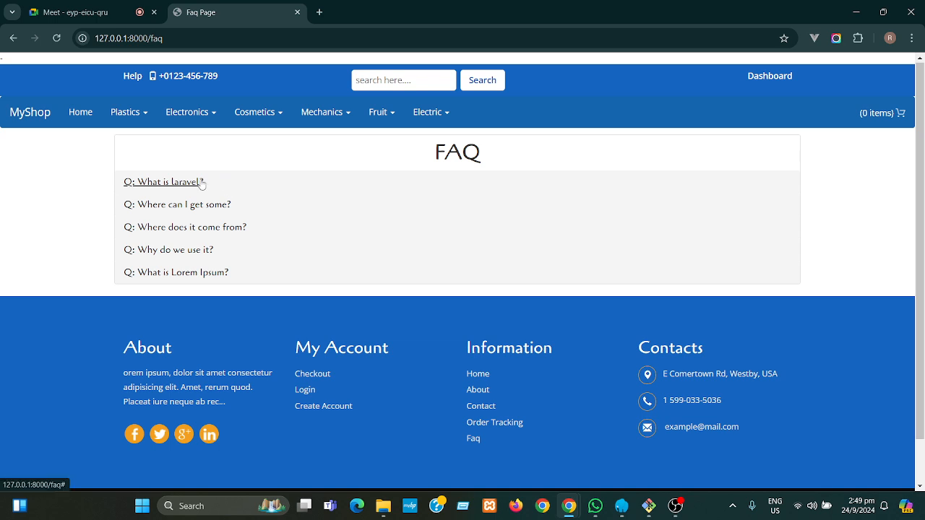
click(165, 182)
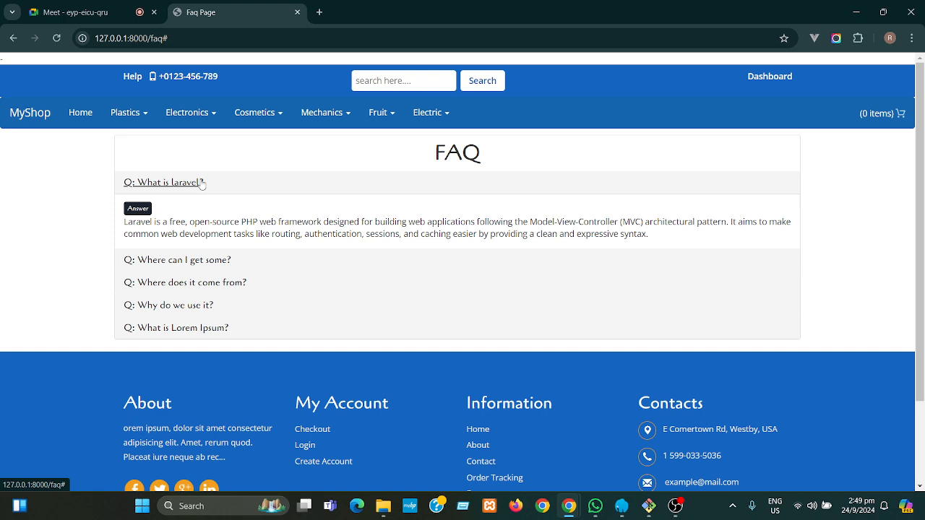
click(202, 183)
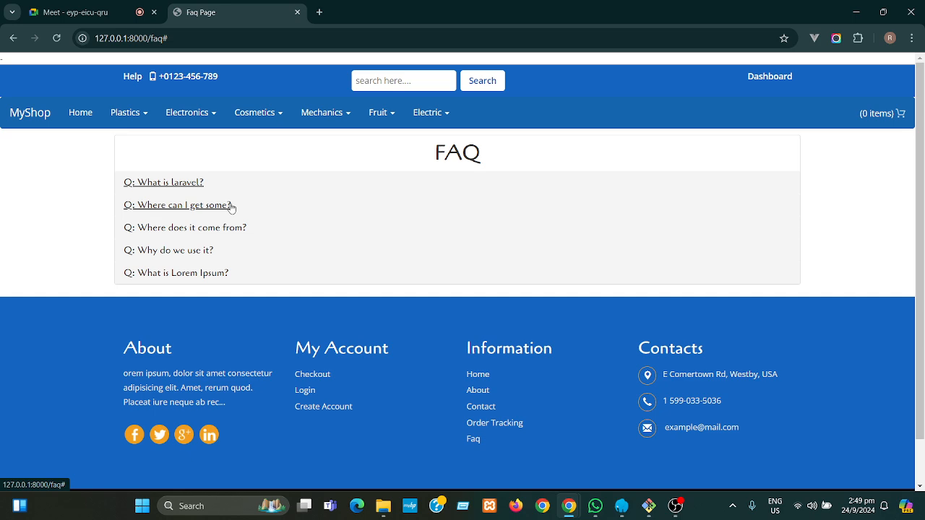
click(228, 207)
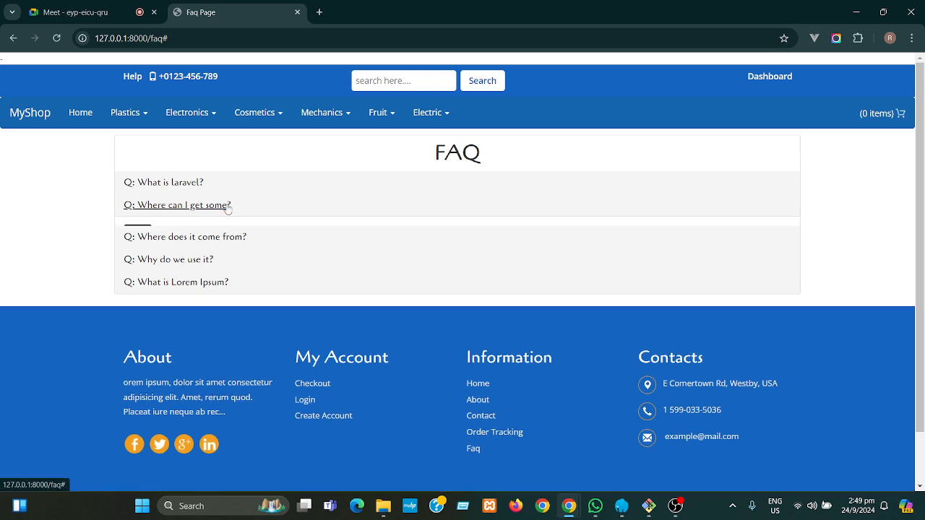
click(228, 206)
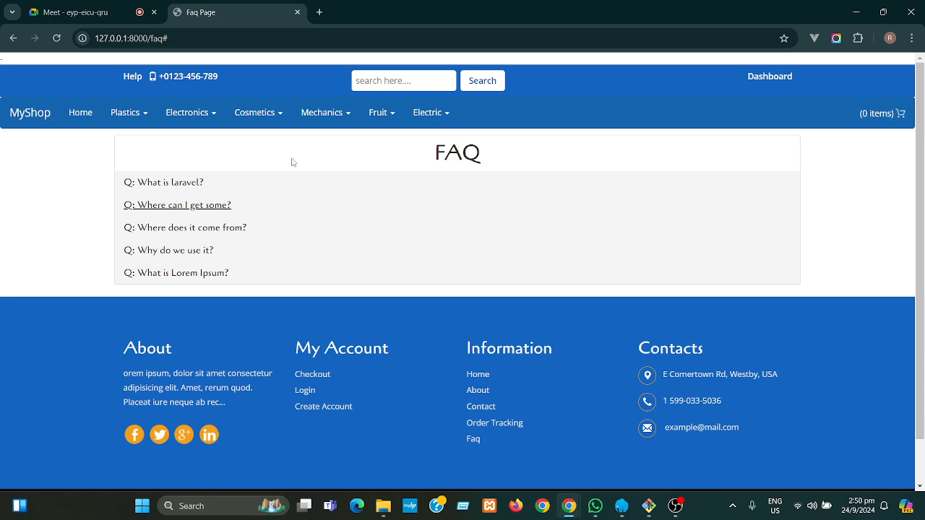
- Open Chrome DevTools to inspect the FAQ page's HTML
right_click(71, 185)
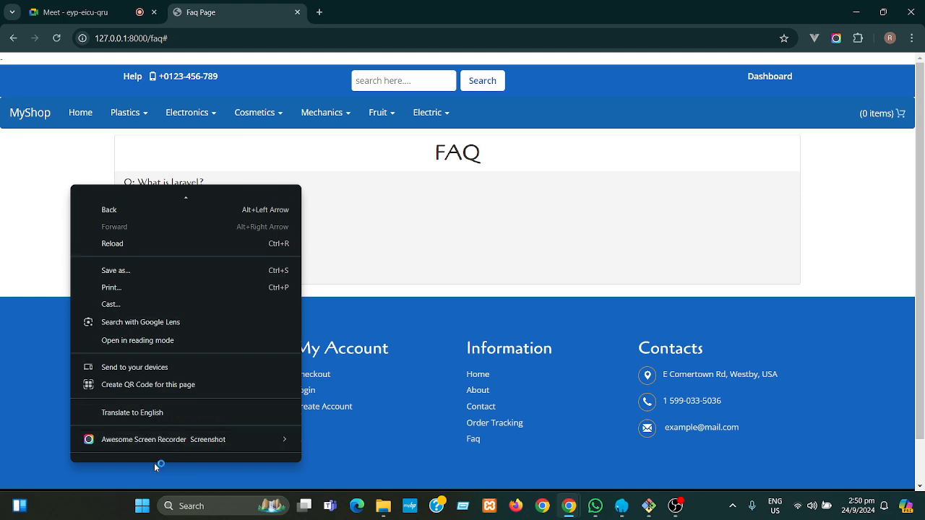
click(397, 171)
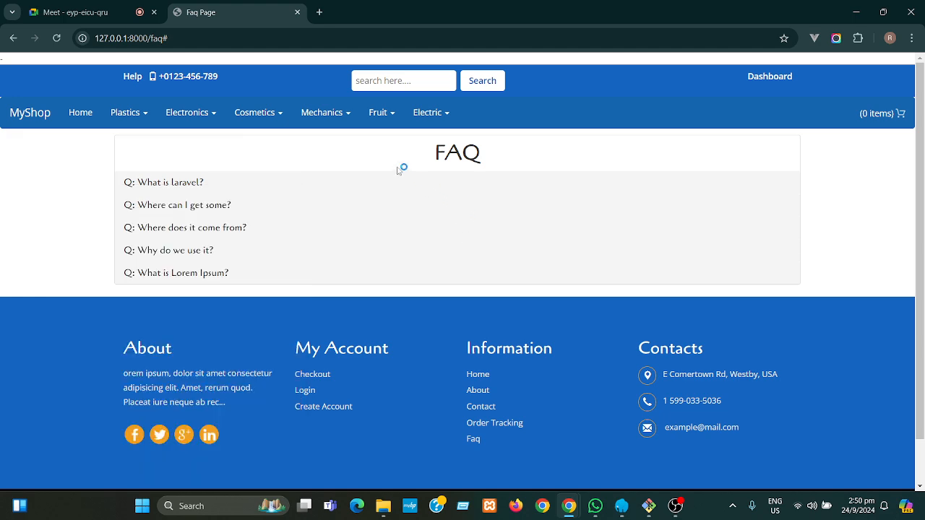
right_click(396, 139)
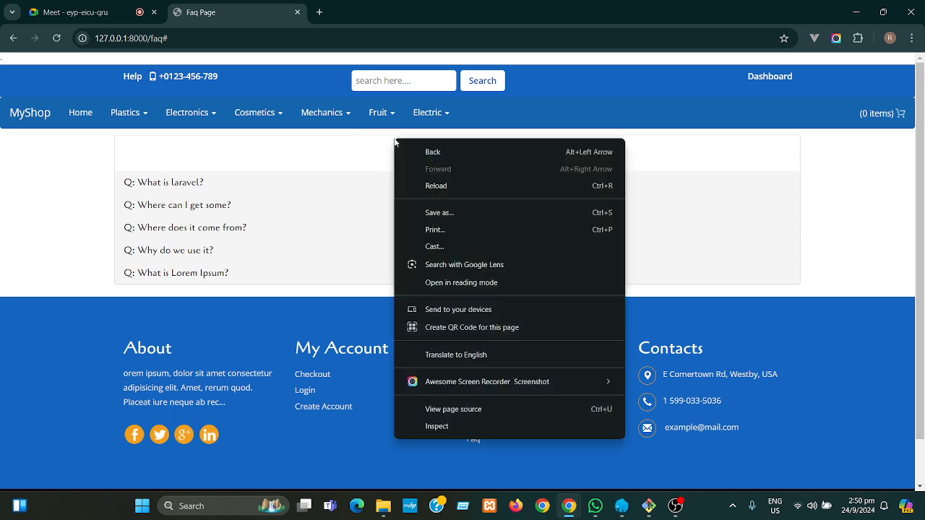
click(435, 427)
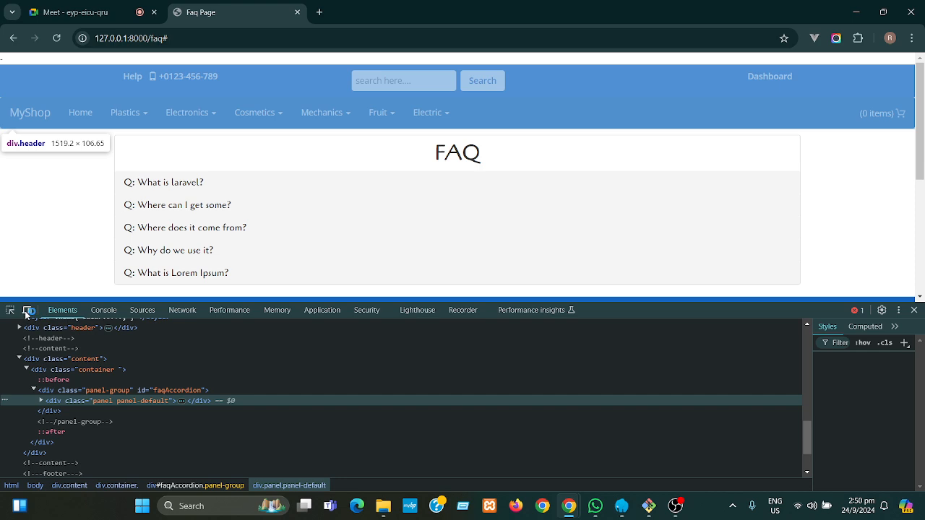
- Emulate an iPhone 14 Pro Max and expand the mobile menu and Electronics submenu
click(27, 311)
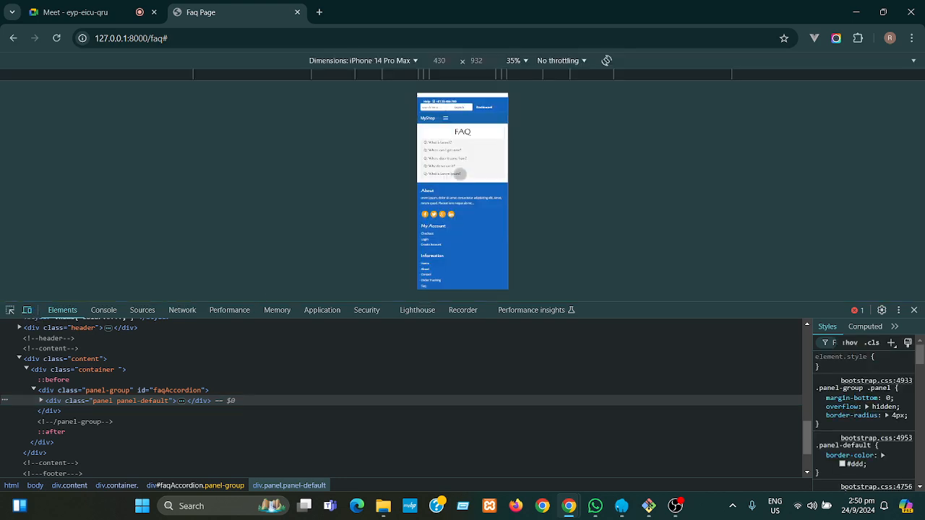
click(446, 118)
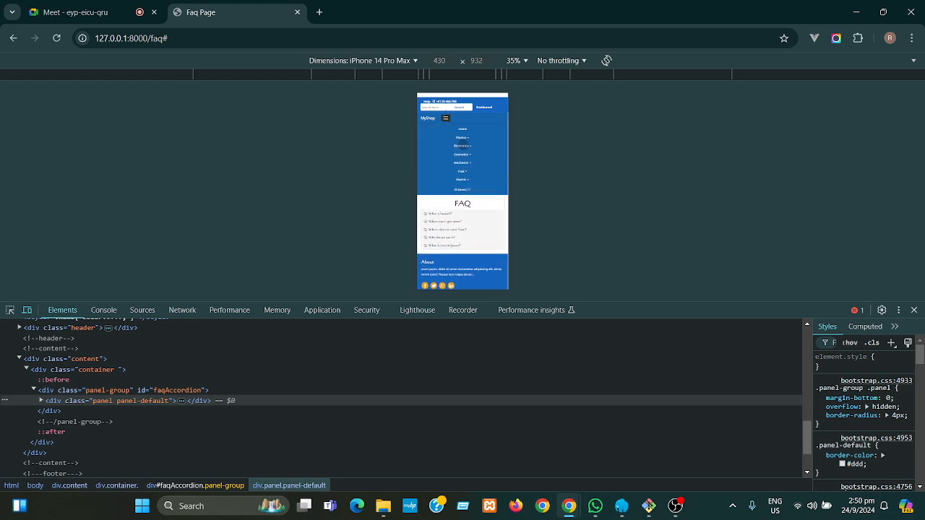
click(463, 145)
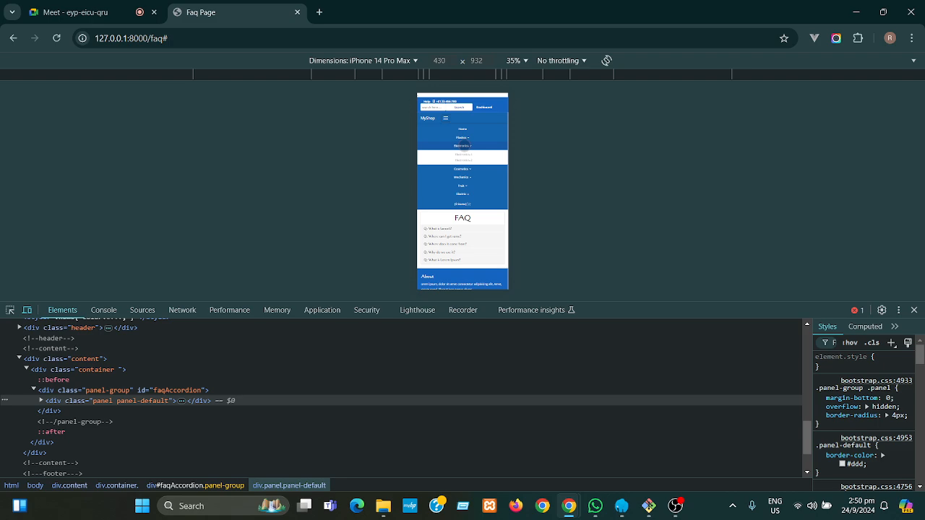
click(462, 145)
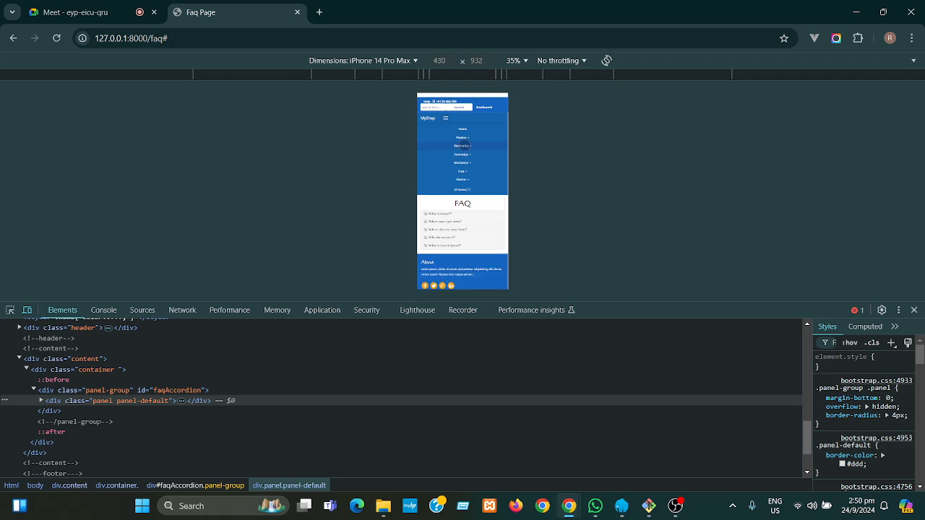
- Return to desktop width, close DevTools, and open the Order Tracking page
click(29, 311)
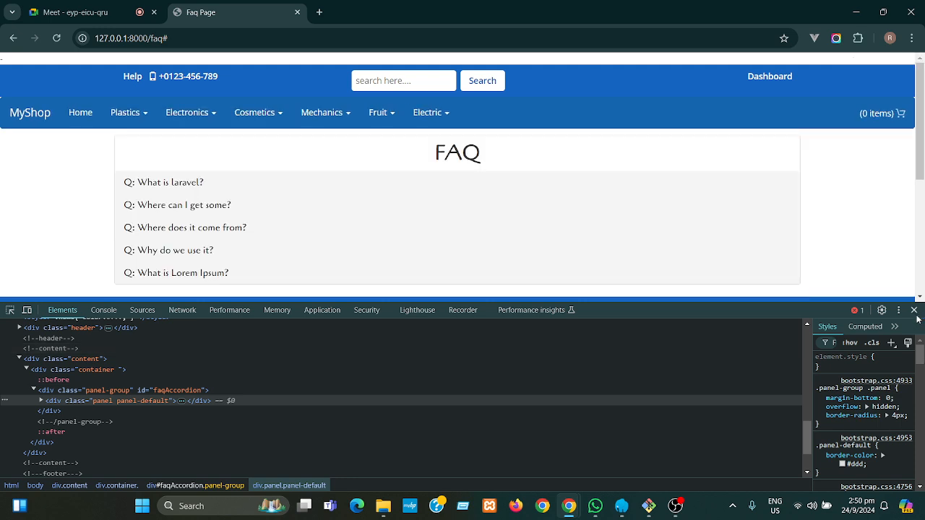
click(914, 310)
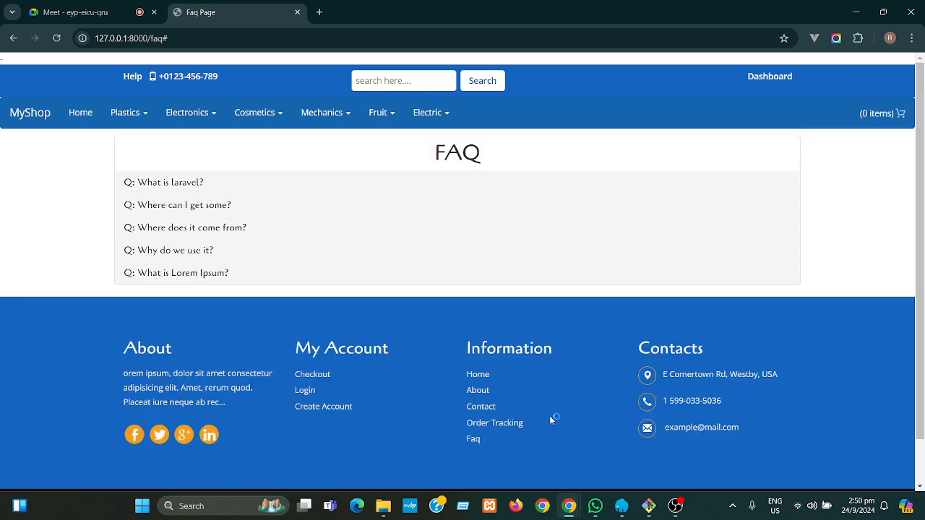
click(510, 425)
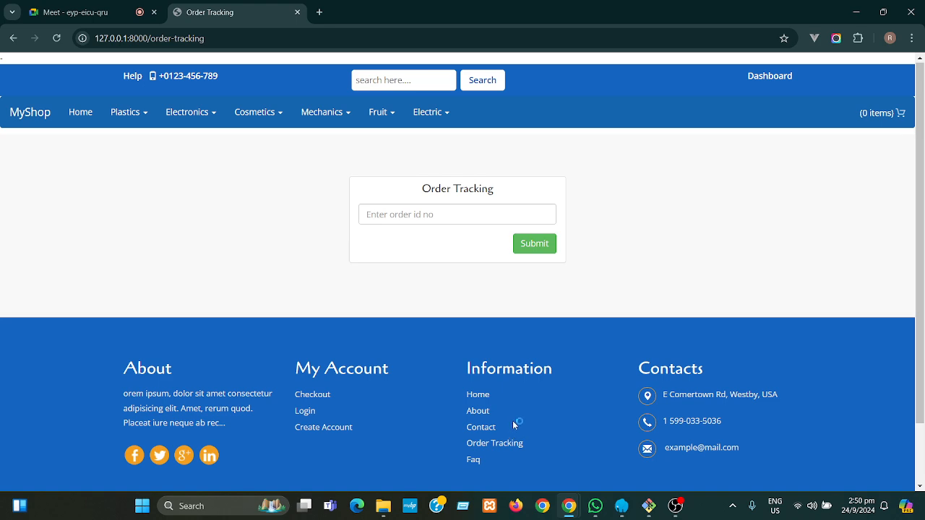
- Go to the customer dashboard and log out of the account
drag(920, 318, 921, 185)
click(770, 78)
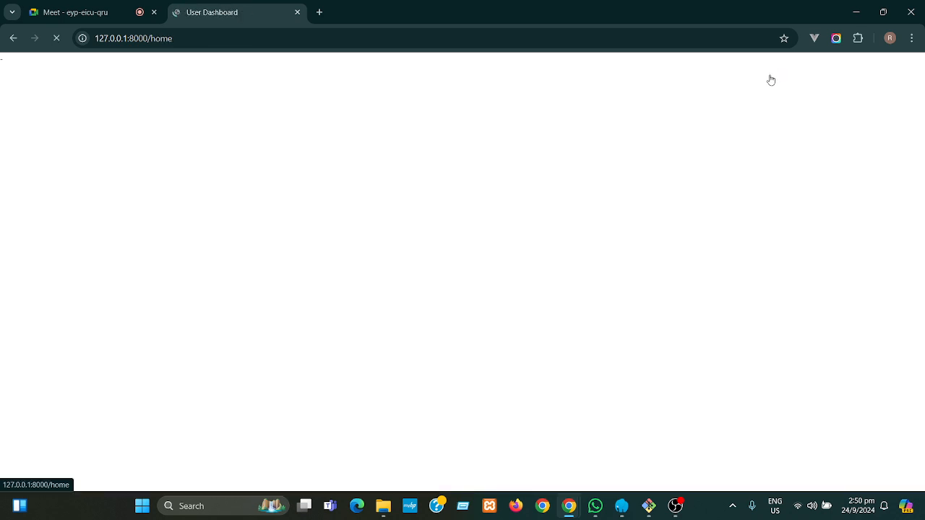
click(186, 220)
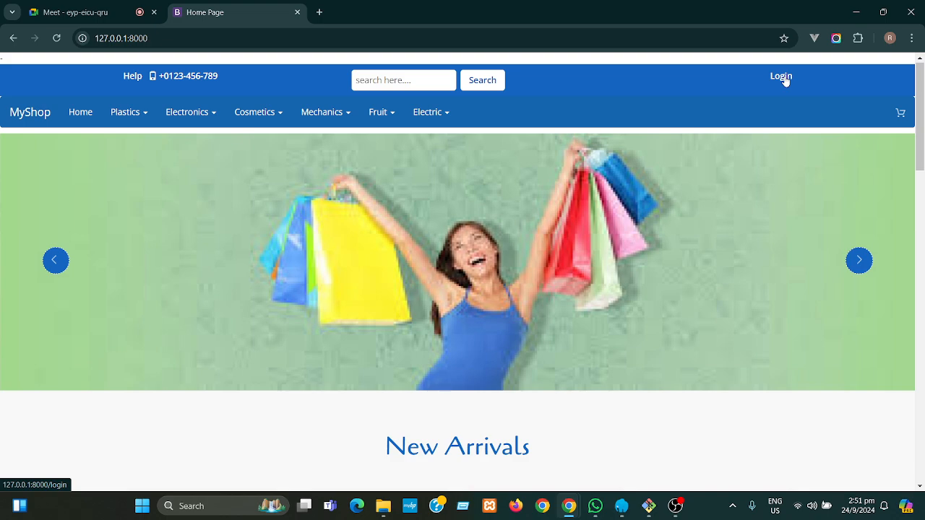
- Change the address to 127.0.0.1:8000/admin/login and load it
click(173, 38)
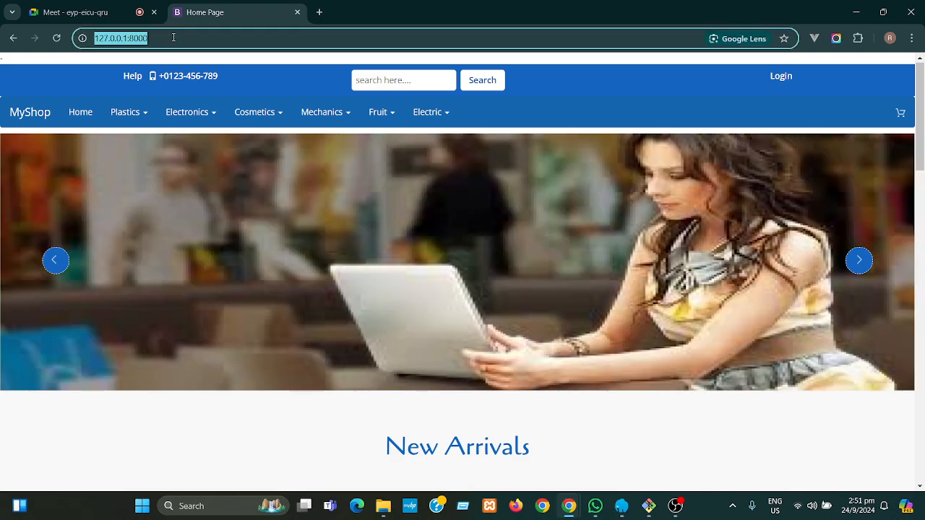
click(173, 38)
text(/adi)
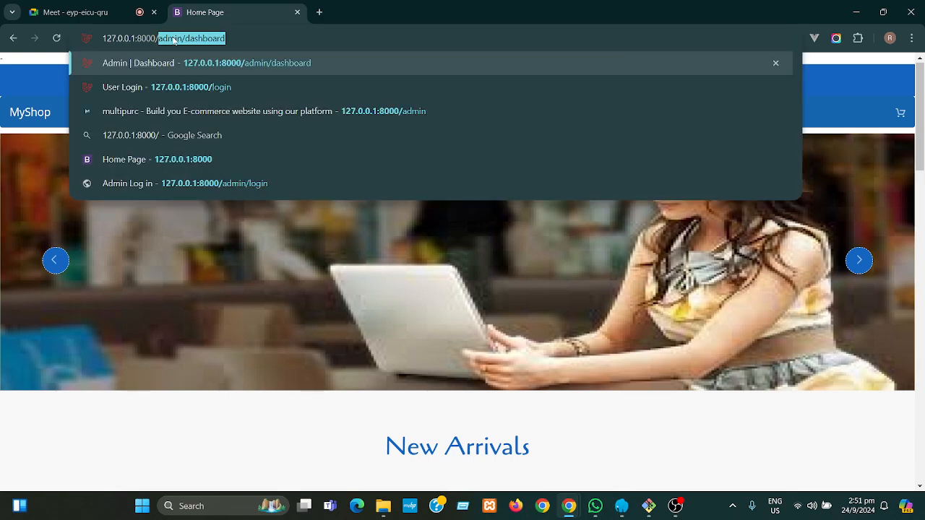
text(n)
key(BackSpace)
key(BackSpace)
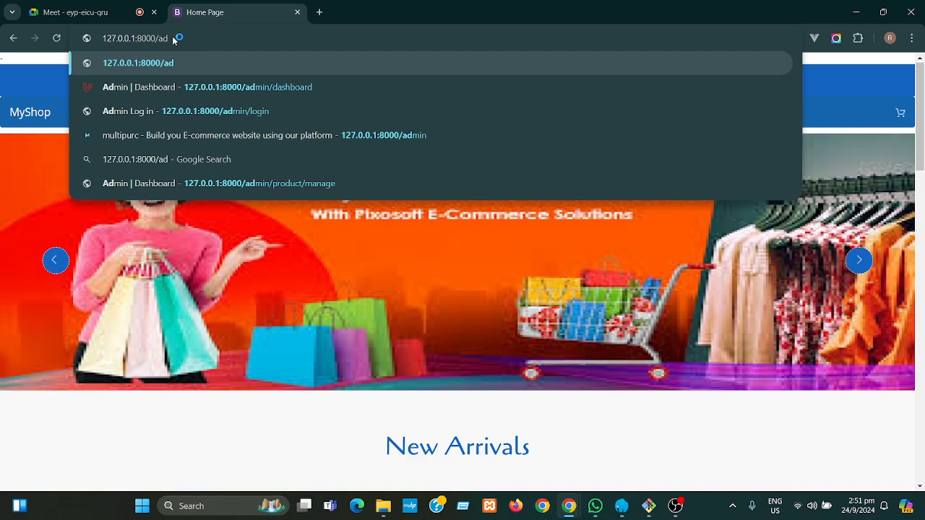
text(min)
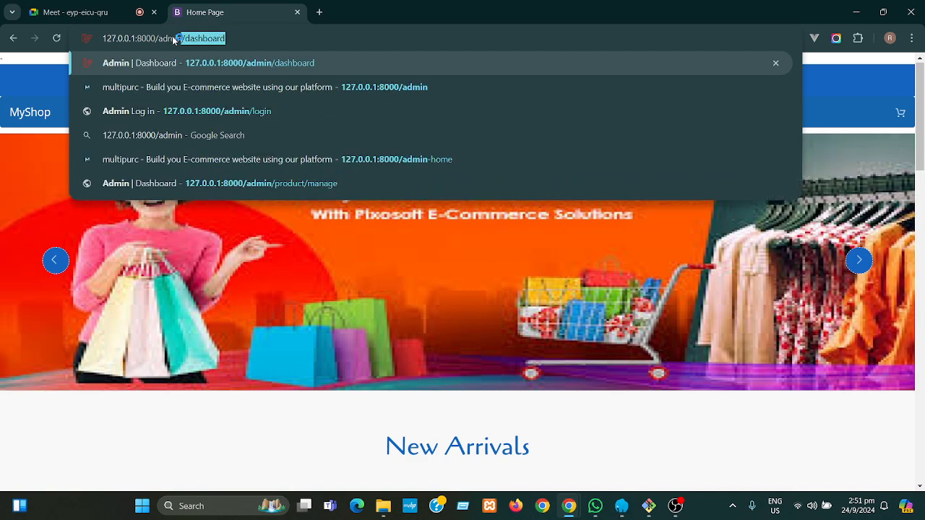
text(/login)
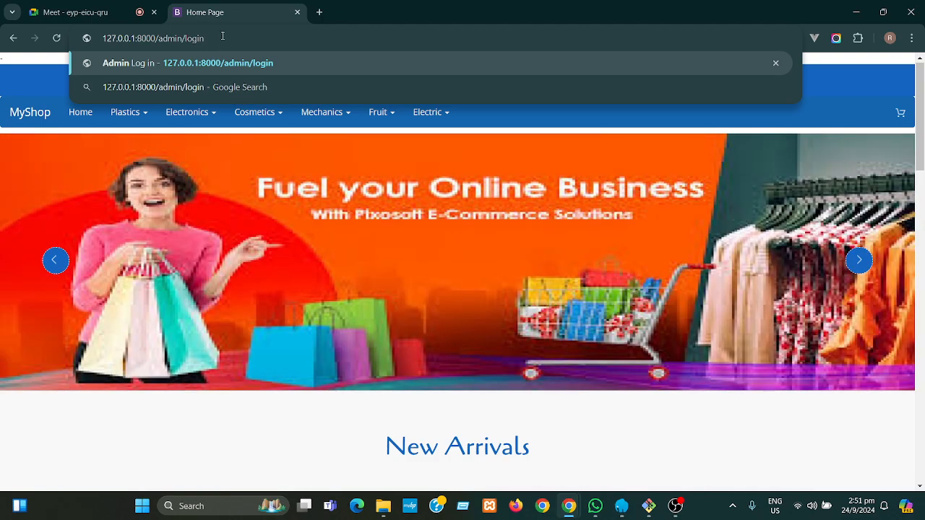
key(Return)
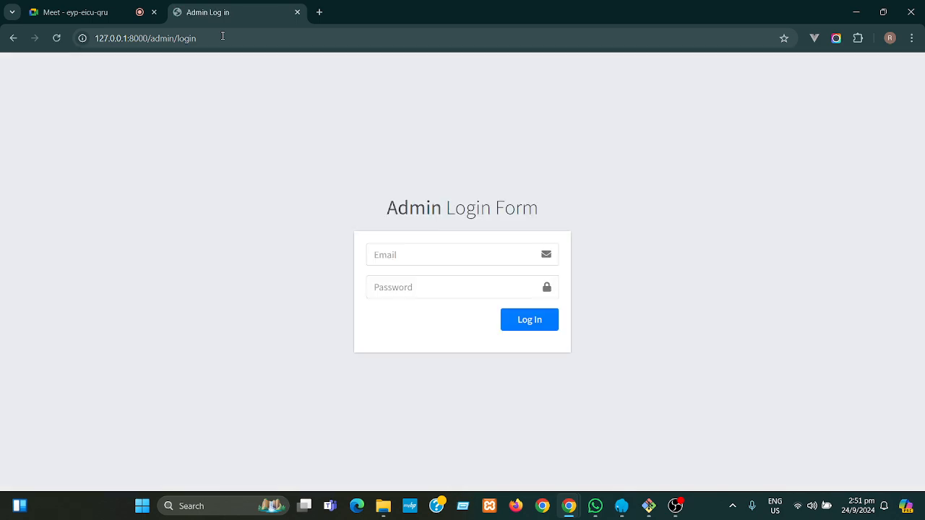
- Submit the saved admin email with a password, which gets rejected as invalid credentials
click(418, 255)
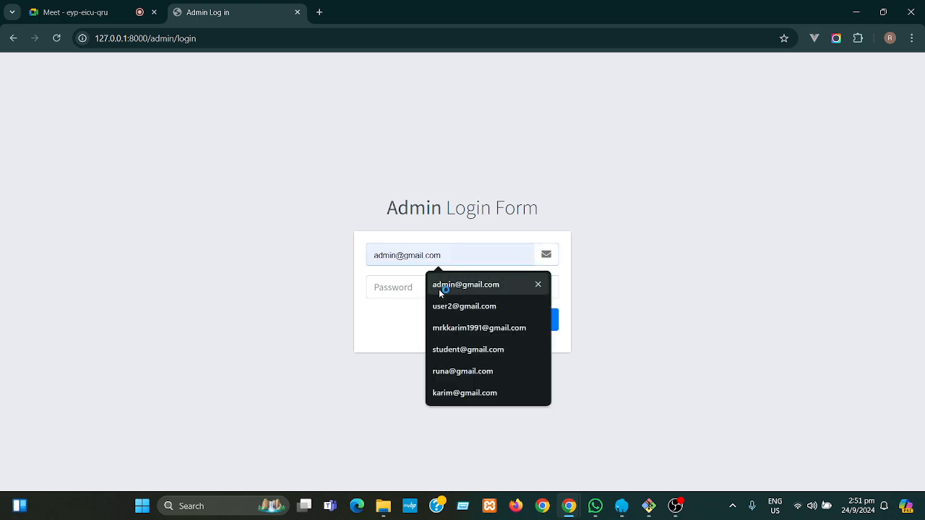
click(438, 283)
click(416, 289)
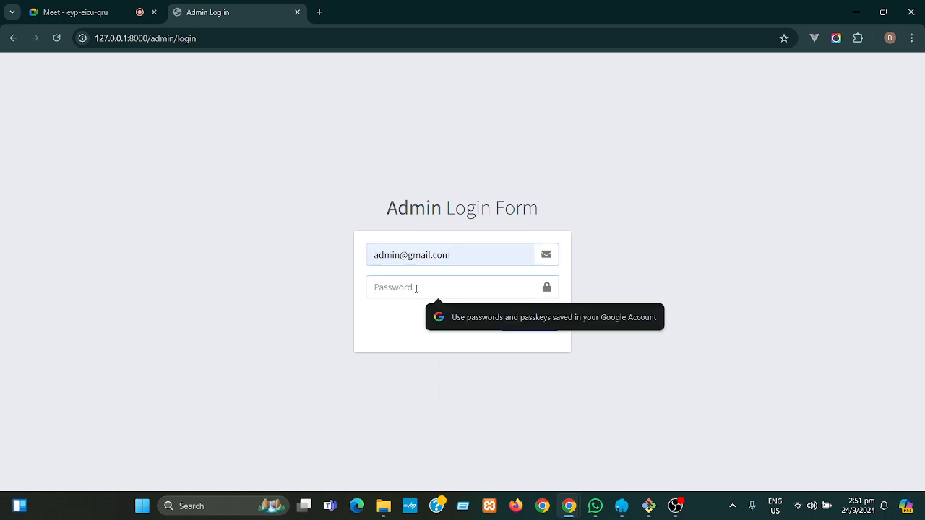
text(1)
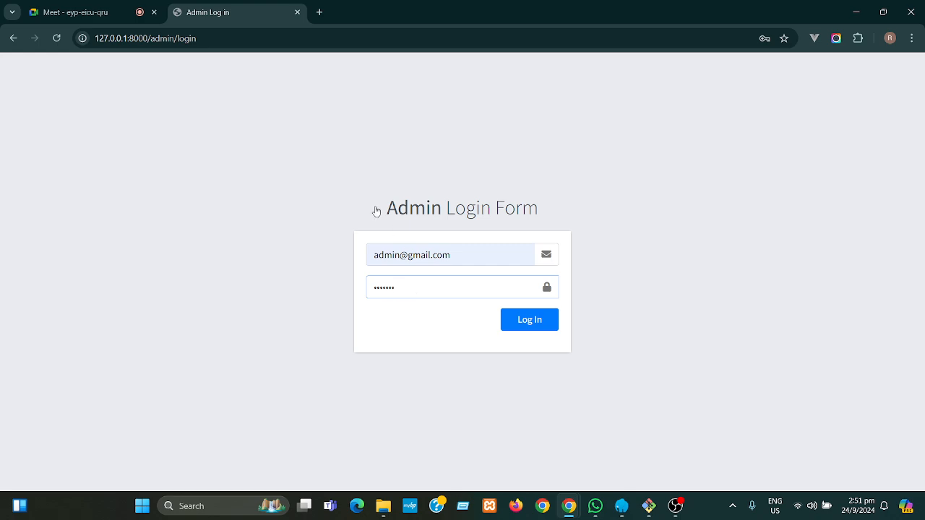
click(530, 323)
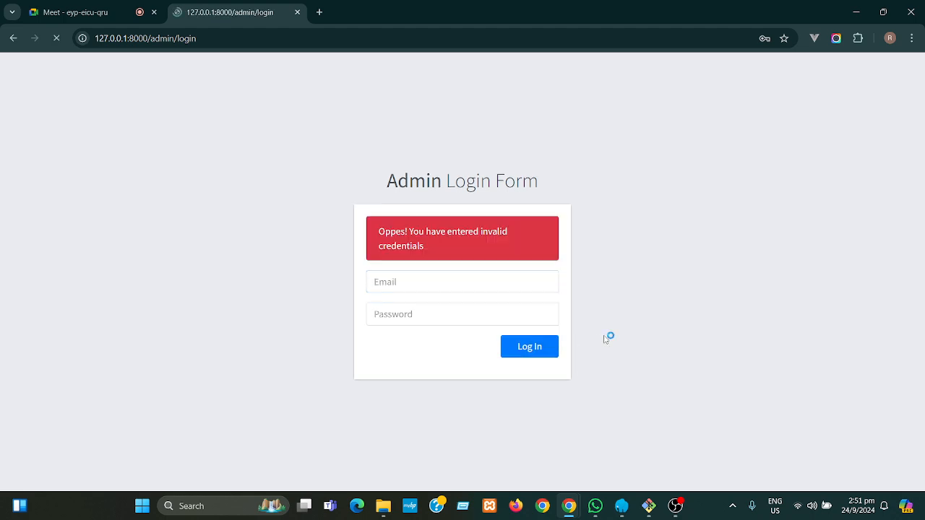
- Re-enter the admin email and password, log in, and dismiss Chrome's breach warning
click(419, 283)
click(454, 317)
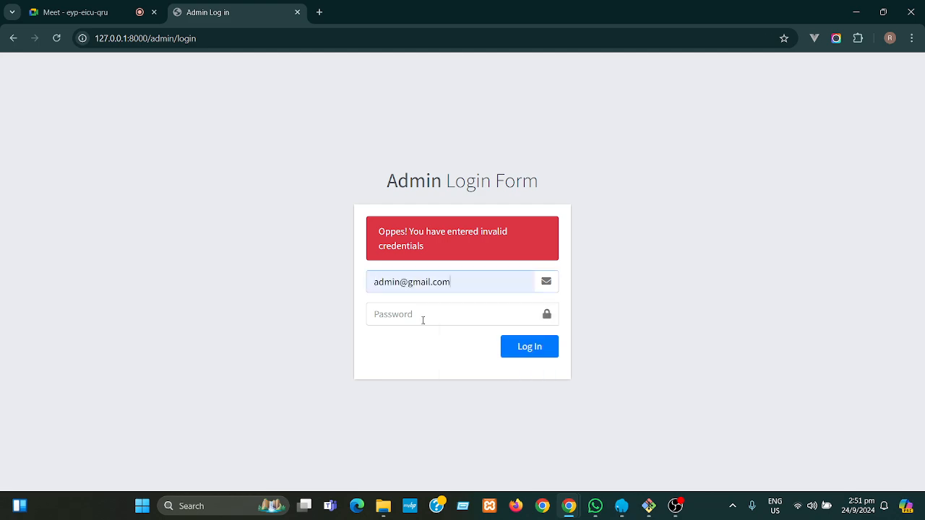
click(420, 315)
text(12)
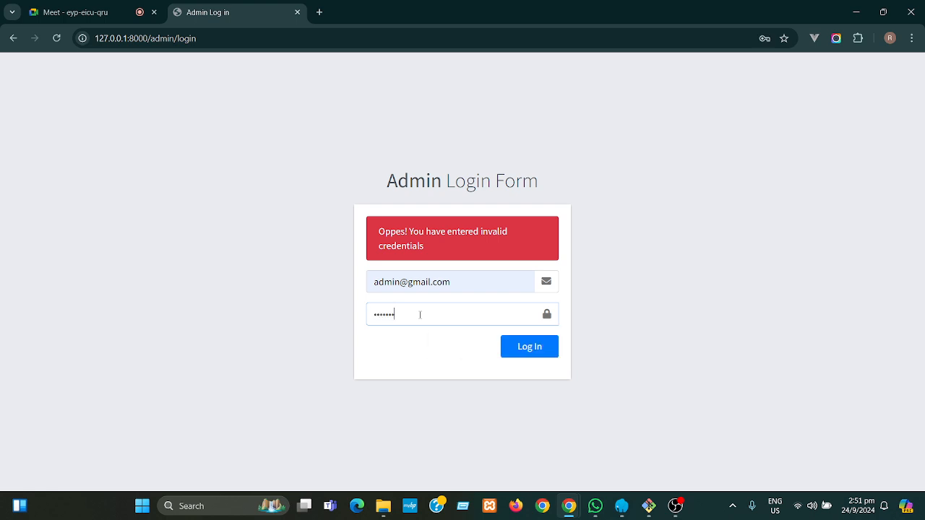
click(525, 353)
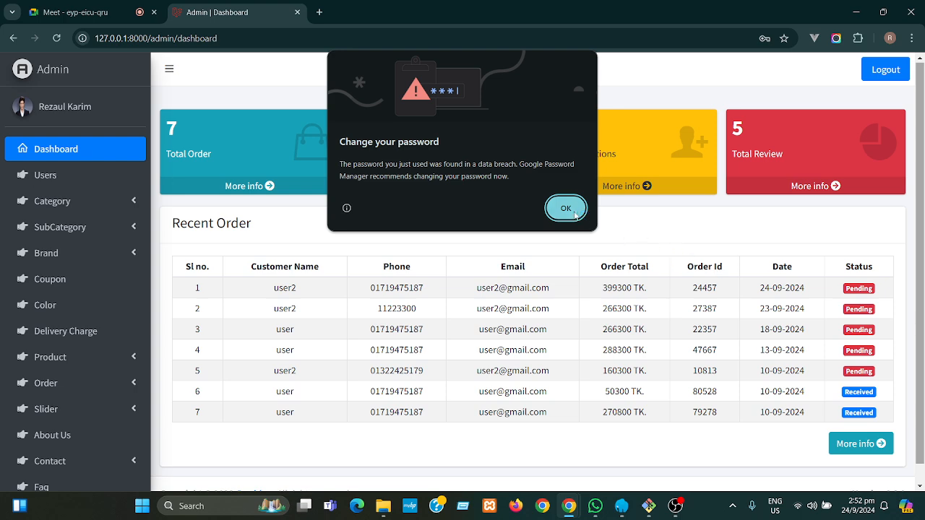
click(574, 214)
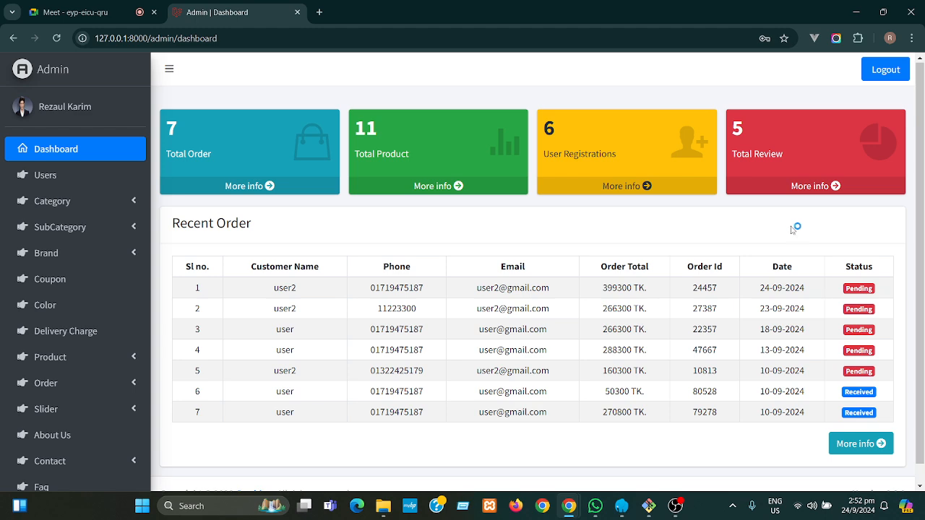
- Scroll down to the Recent Order table's seven orders and back up
scroll(923, 277, down, 1)
scroll(923, 278, down, 1)
scroll(923, 278, up, 1)
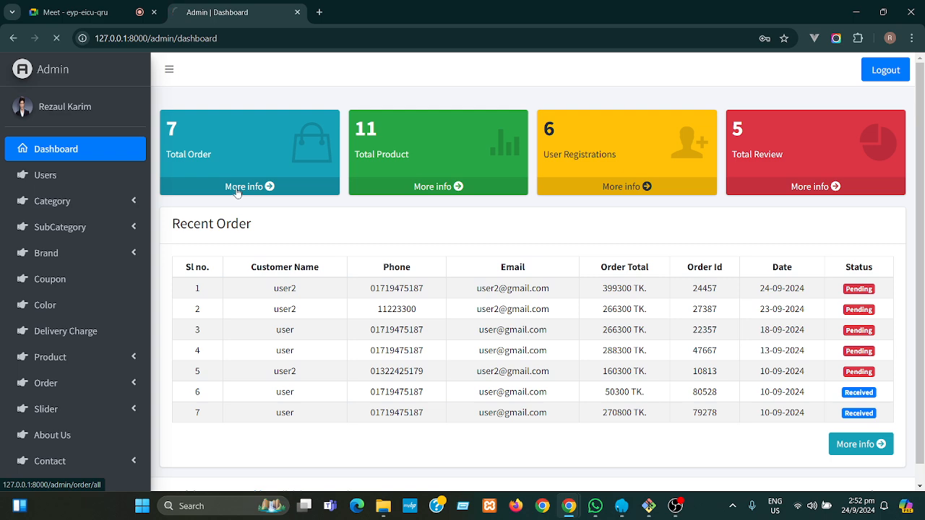
- Open All Order and filter the list to Received-status orders
click(237, 189)
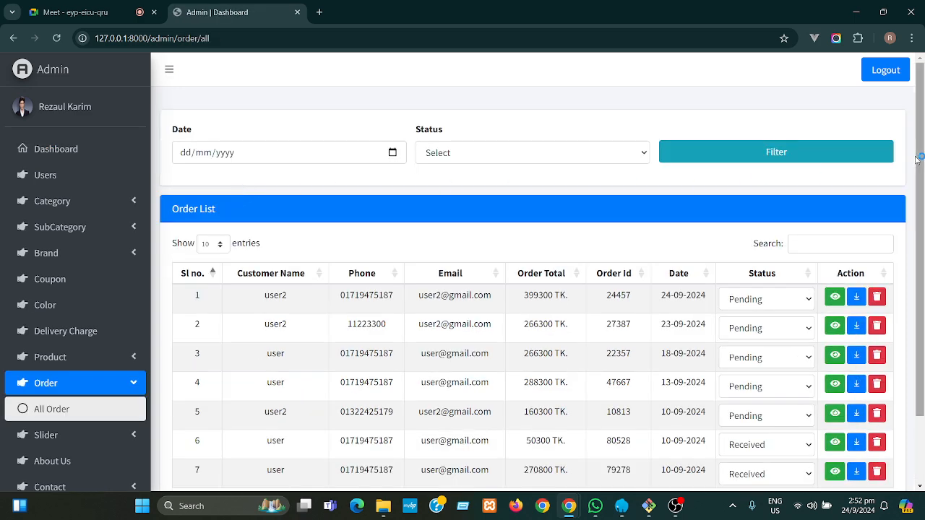
mouse_move(921, 162)
mouse_down()
mouse_move(921, 285)
mouse_move(916, 165)
mouse_move(915, 177)
mouse_up()
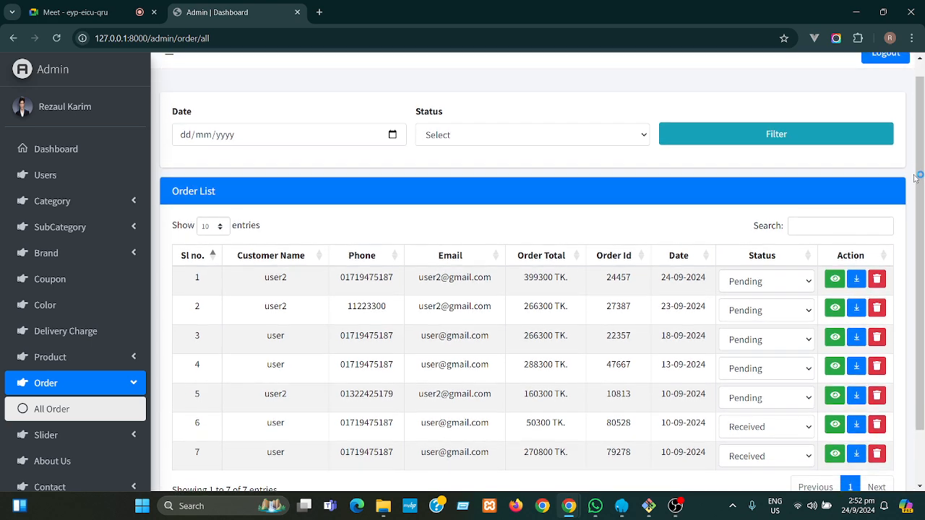
click(495, 135)
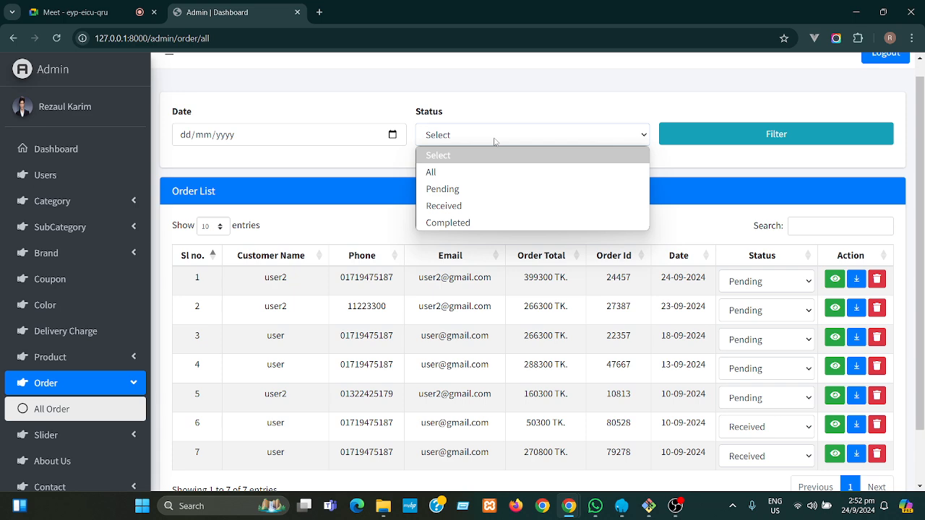
click(469, 206)
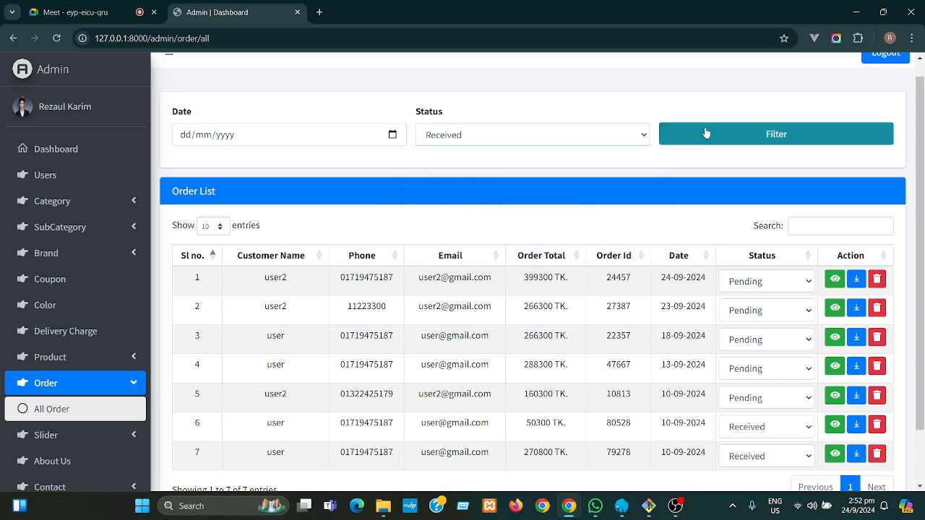
click(709, 132)
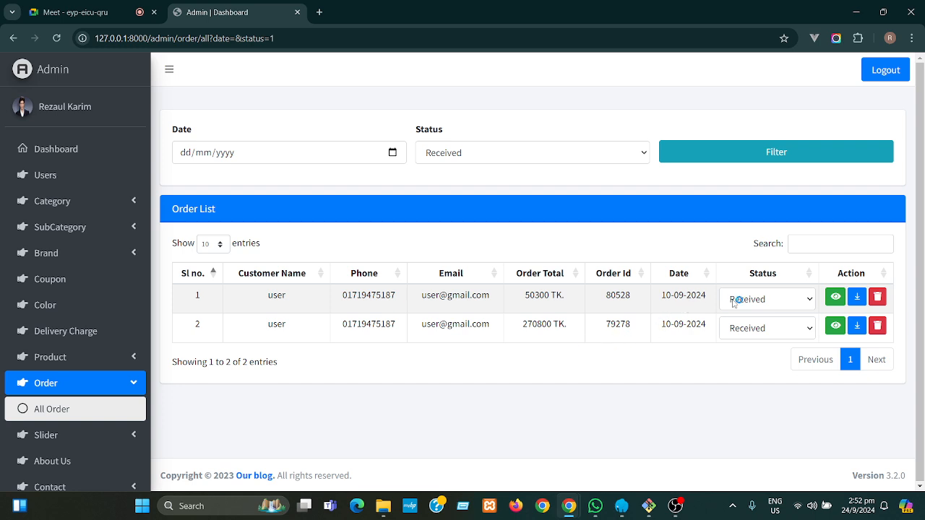
- Clear the filter to list all seven orders, then begin setting a date filter
click(72, 416)
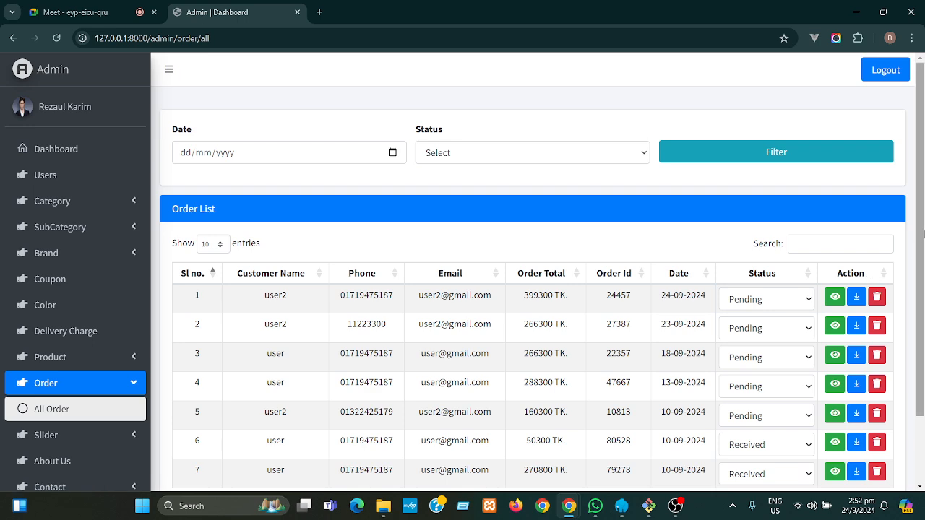
scroll(922, 229, down, 1)
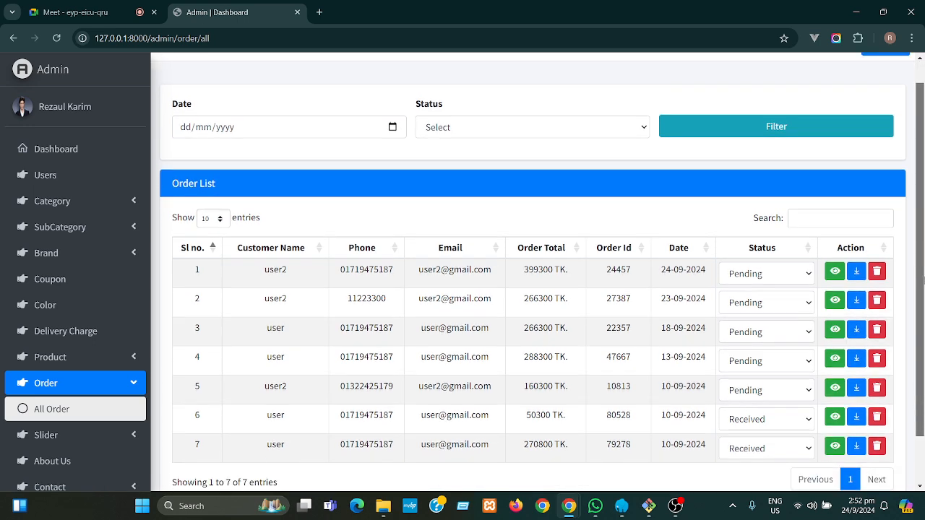
scroll(688, 434, down, 1)
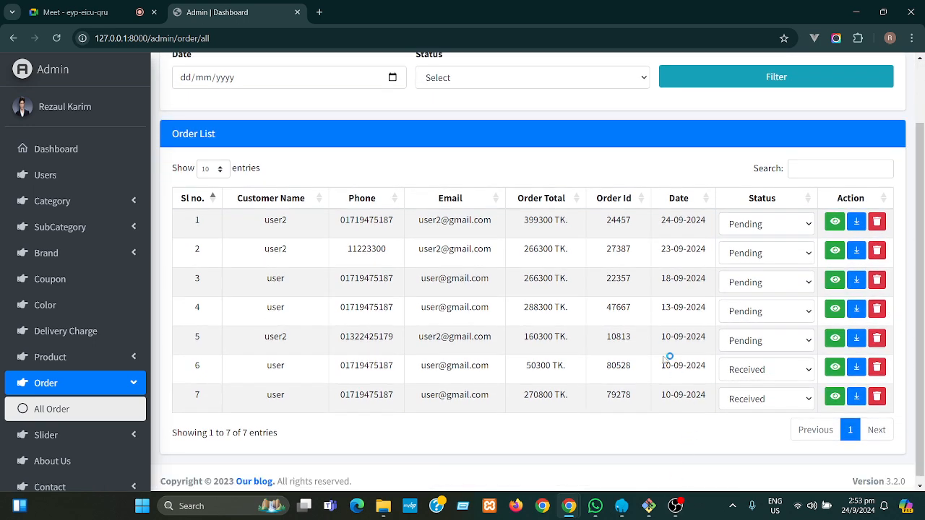
drag(663, 339, 688, 396)
click(519, 333)
click(384, 78)
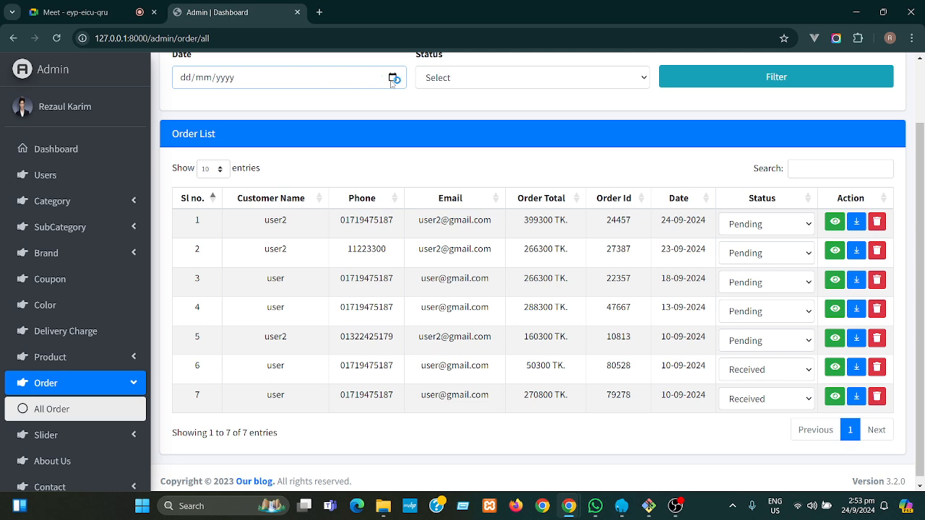
click(392, 78)
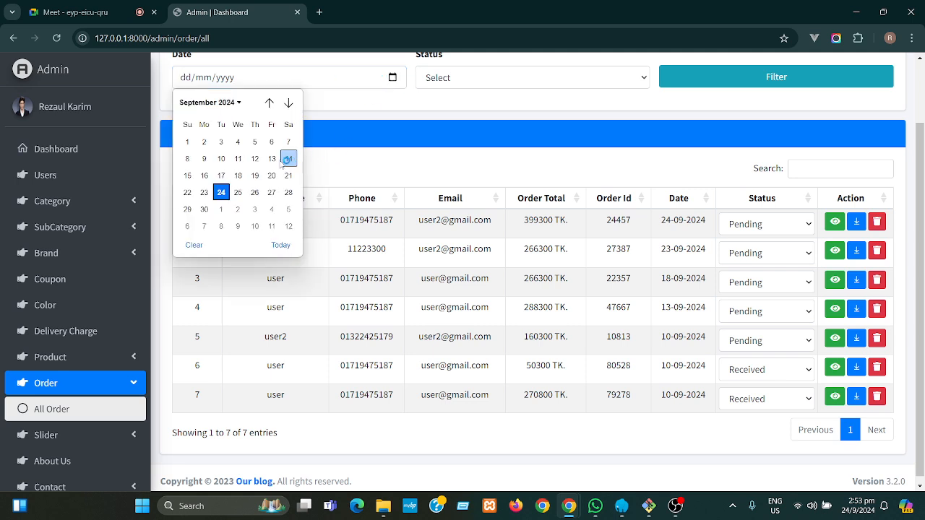
click(224, 160)
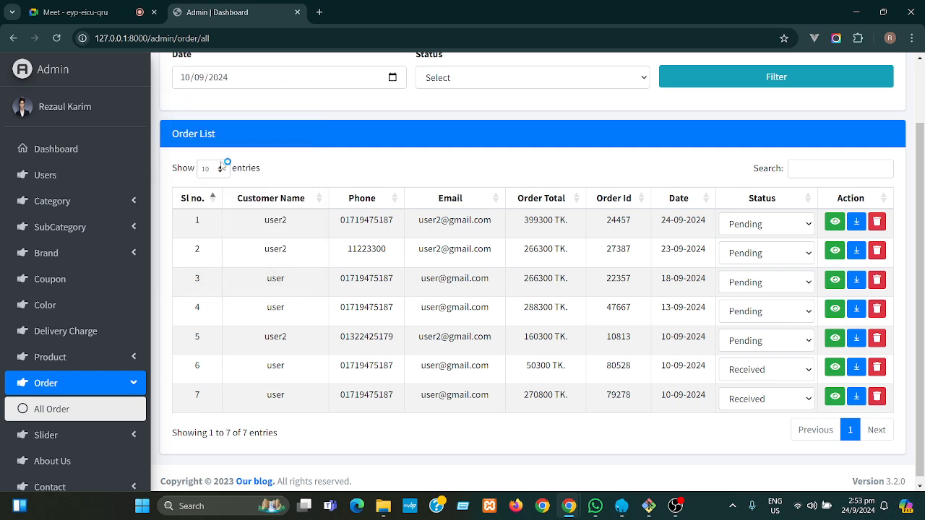
click(710, 84)
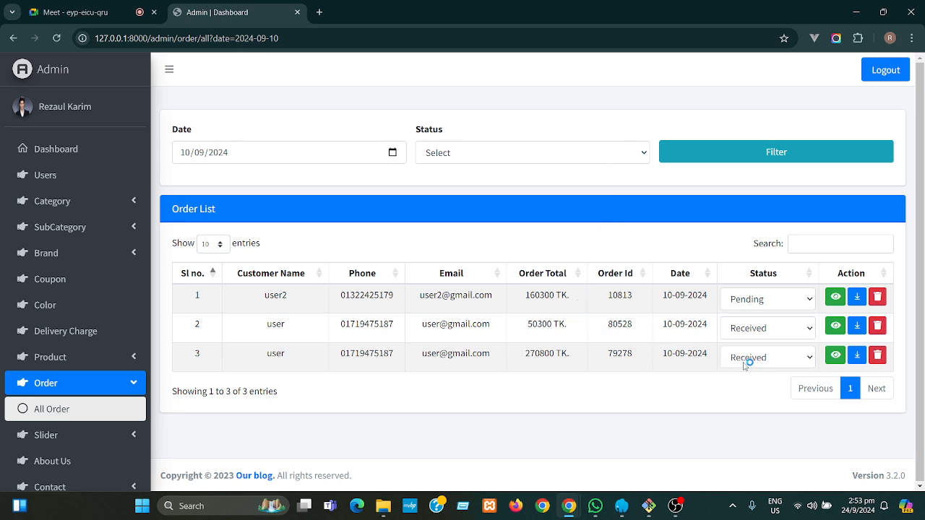
click(513, 153)
click(490, 224)
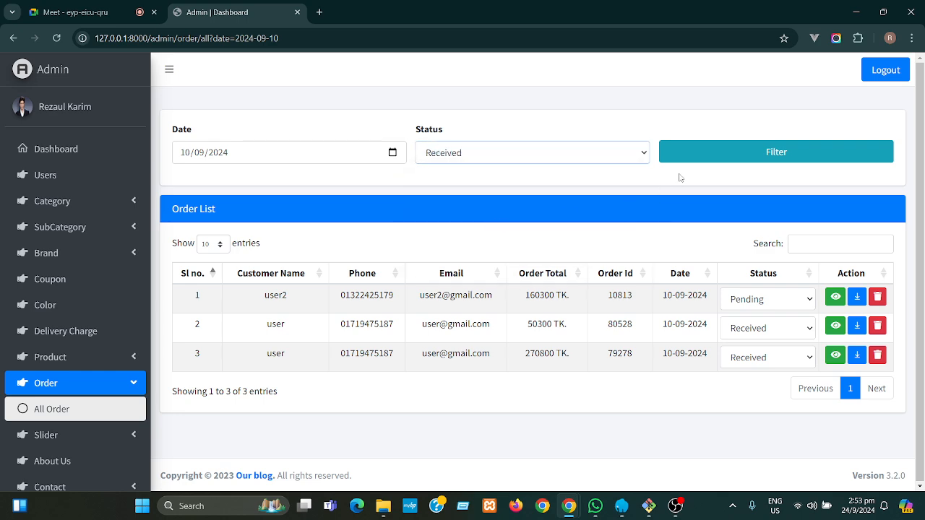
click(720, 152)
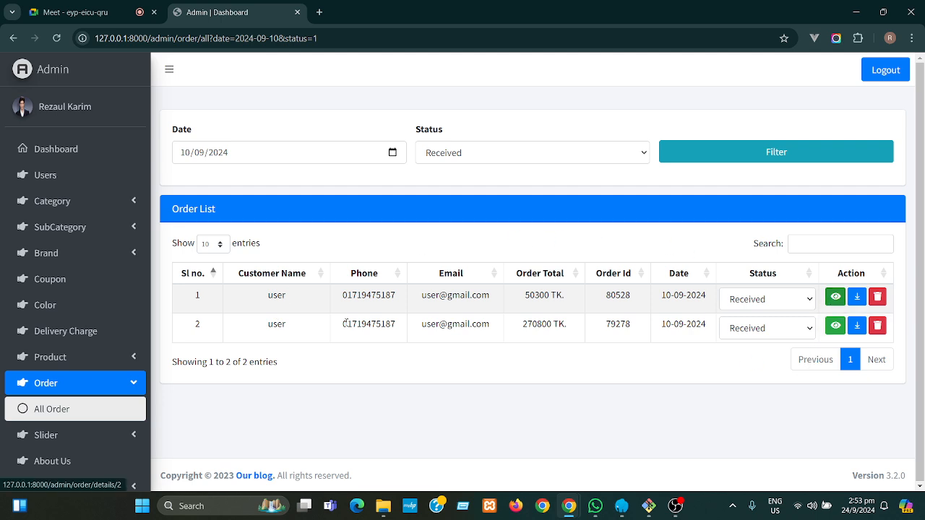
click(49, 412)
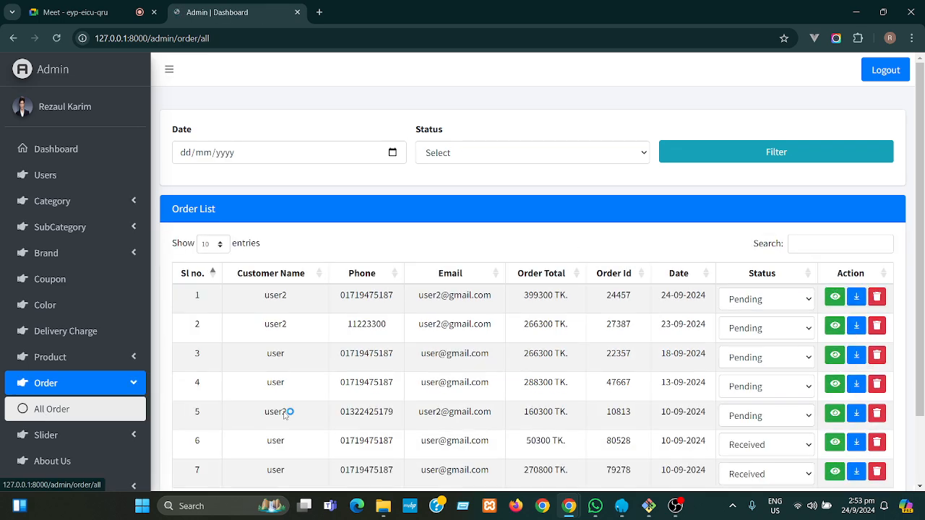
click(835, 298)
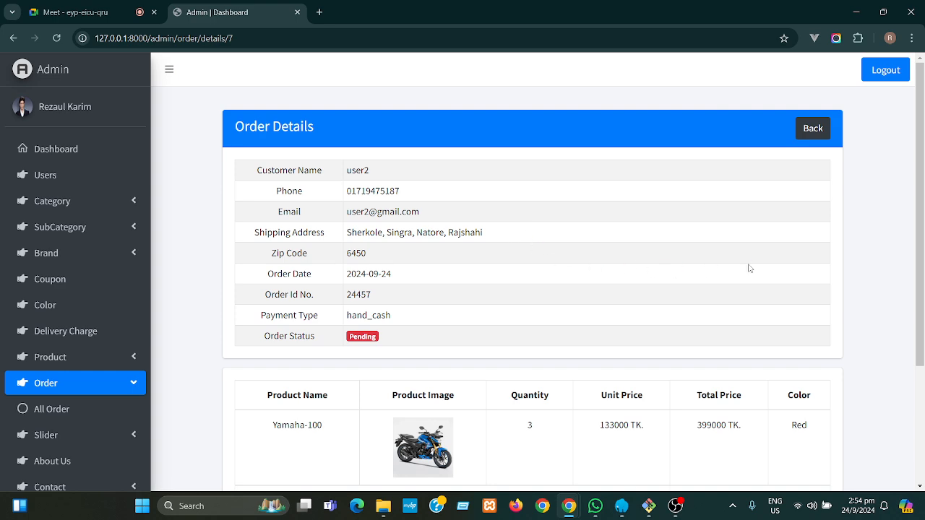
scroll(922, 263, down, 1)
drag(924, 264, 912, 130)
click(808, 129)
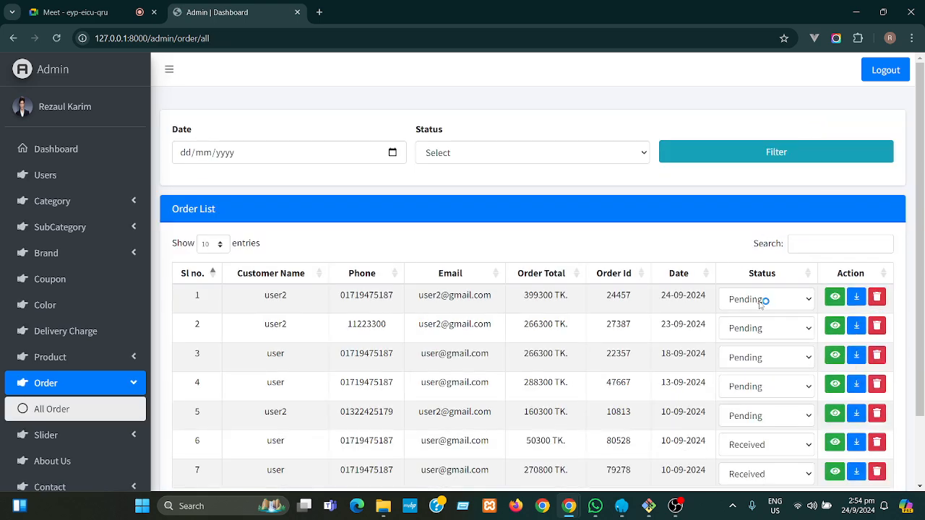
- Set order 24457's status to Received
click(760, 301)
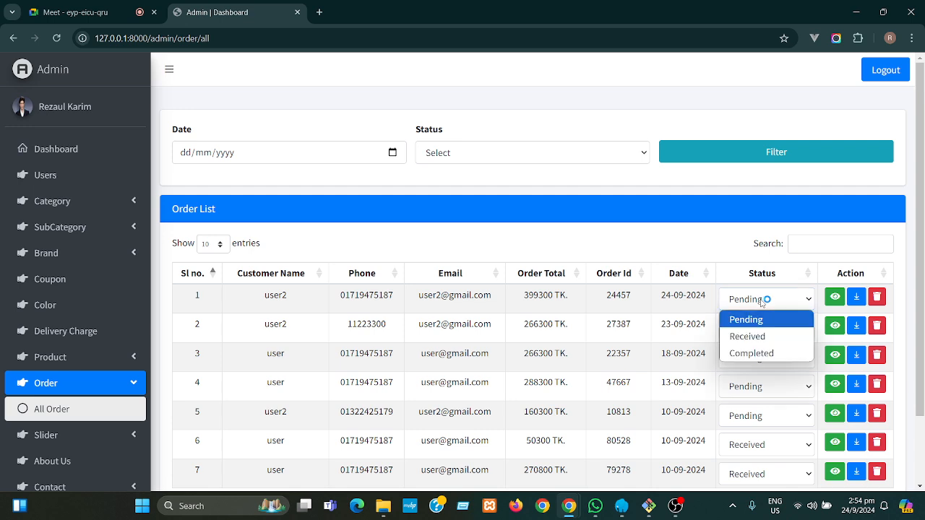
click(747, 336)
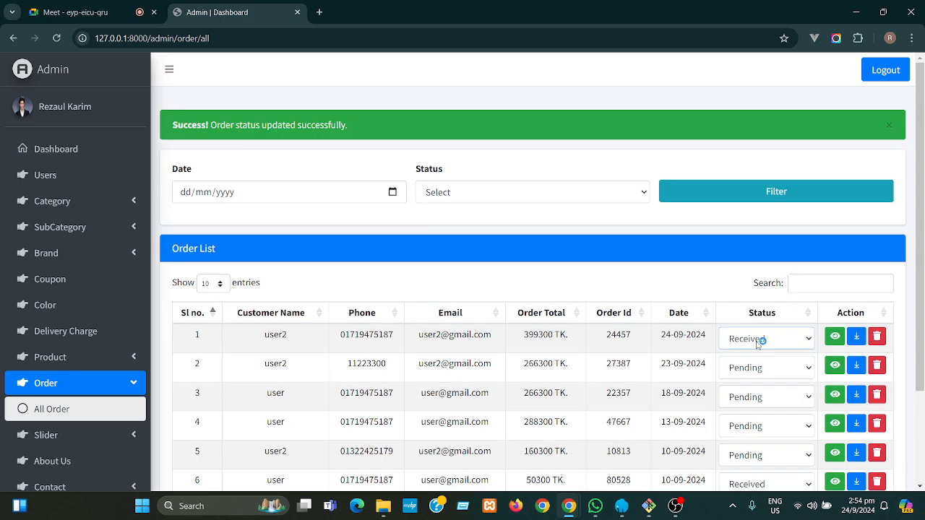
drag(210, 124, 355, 125)
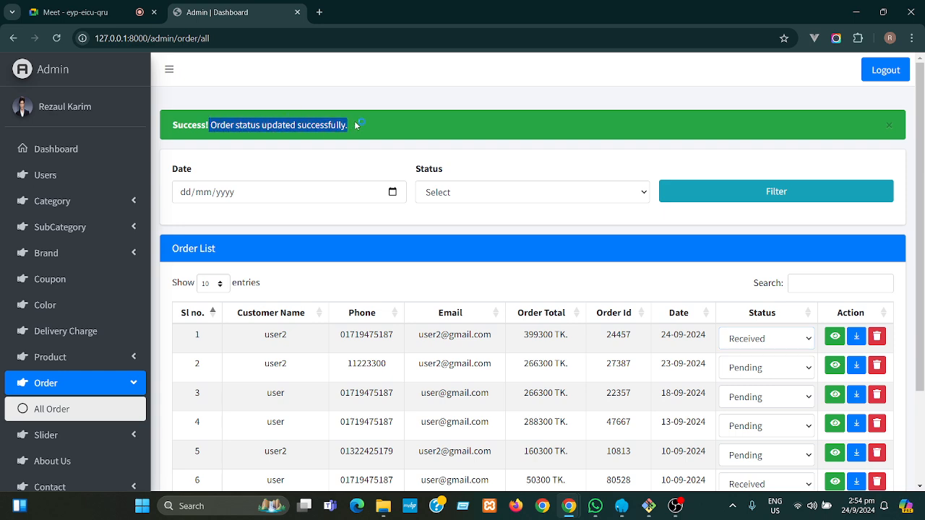
click(367, 128)
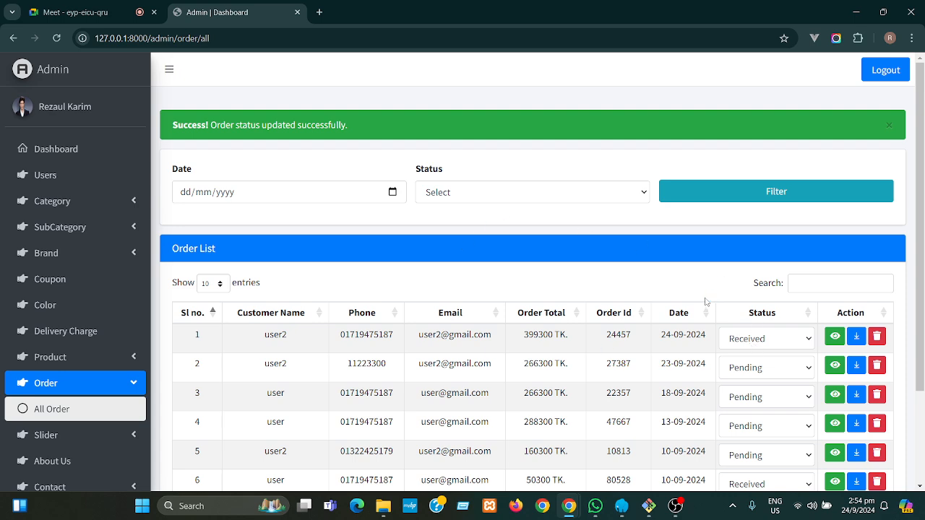
- Change order 24457 to Completed and check it in the dashboard's Recent Order table
click(740, 341)
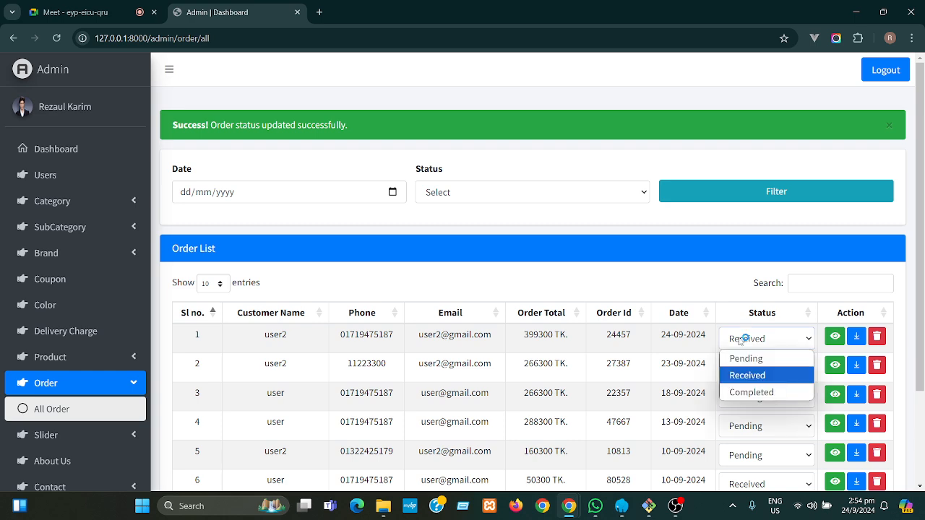
click(749, 394)
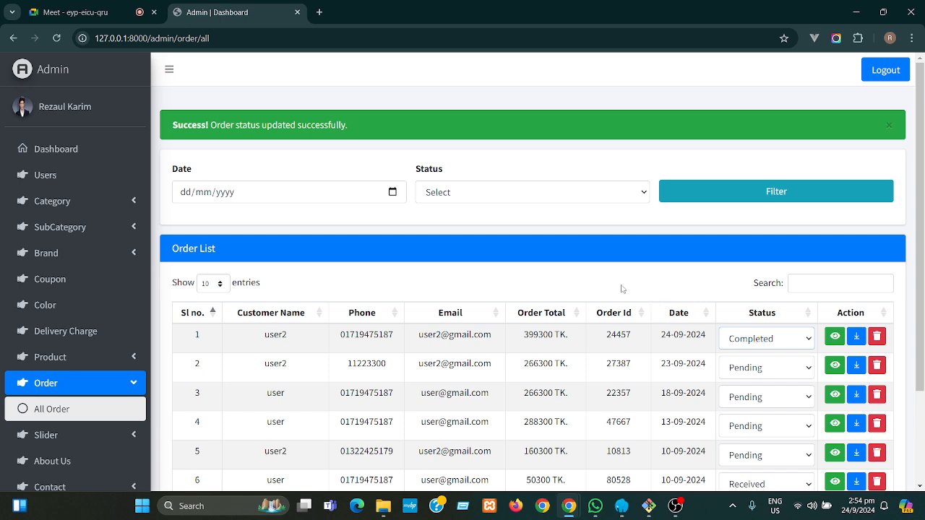
click(76, 150)
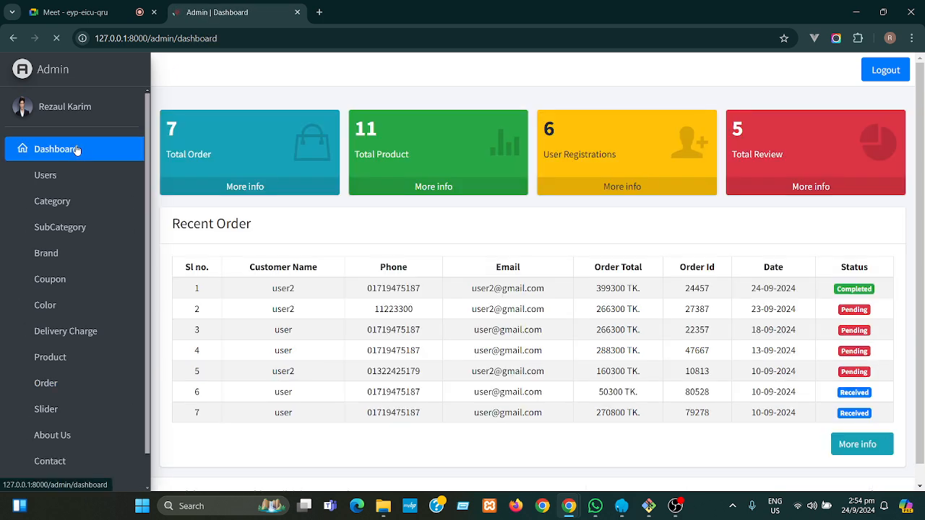
click(21, 40)
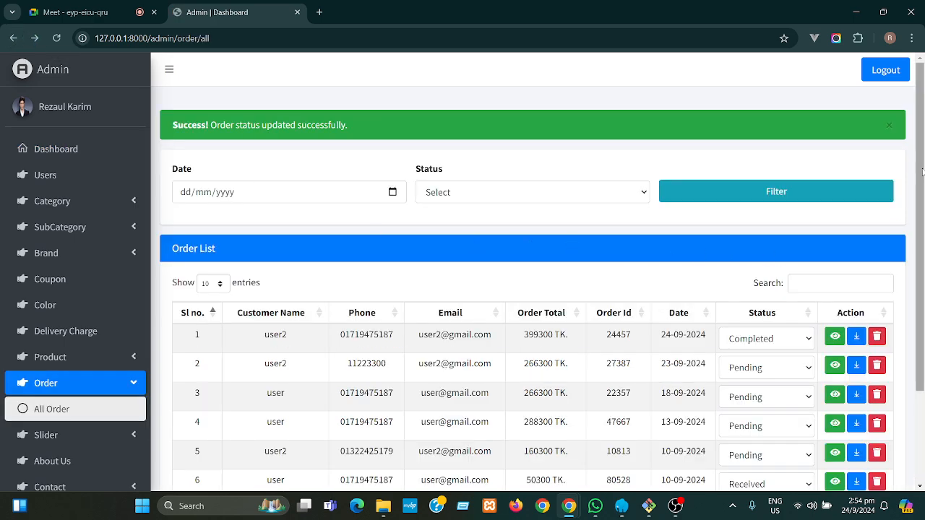
drag(921, 160, 923, 199)
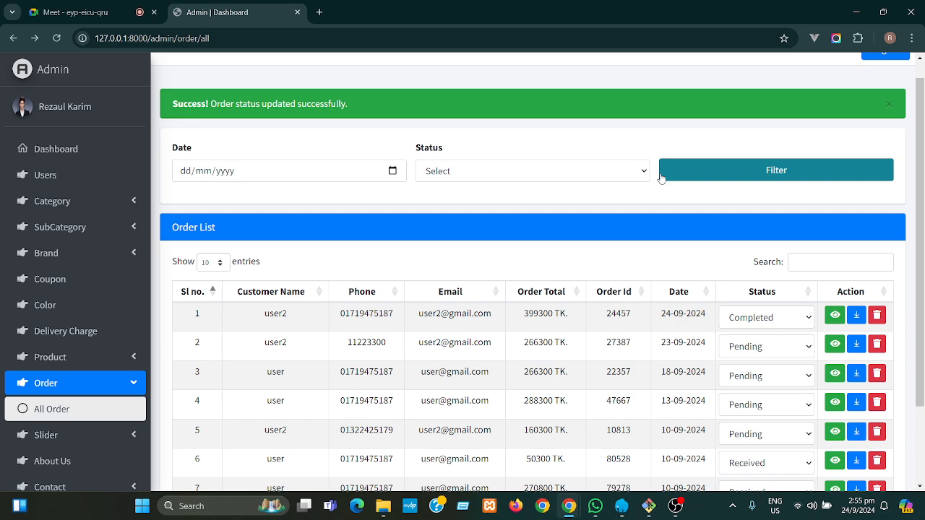
click(802, 262)
text(017194751)
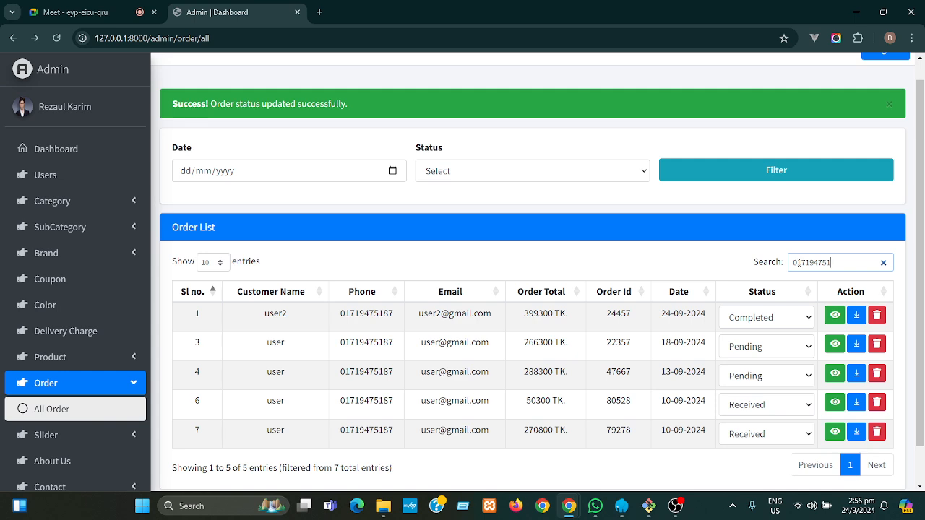
key(BackSpace)
key(BackSpace)
key(BackSpace)
key(BackSpace)
key(BackSpace)
key(BackSpace)
key(BackSpace)
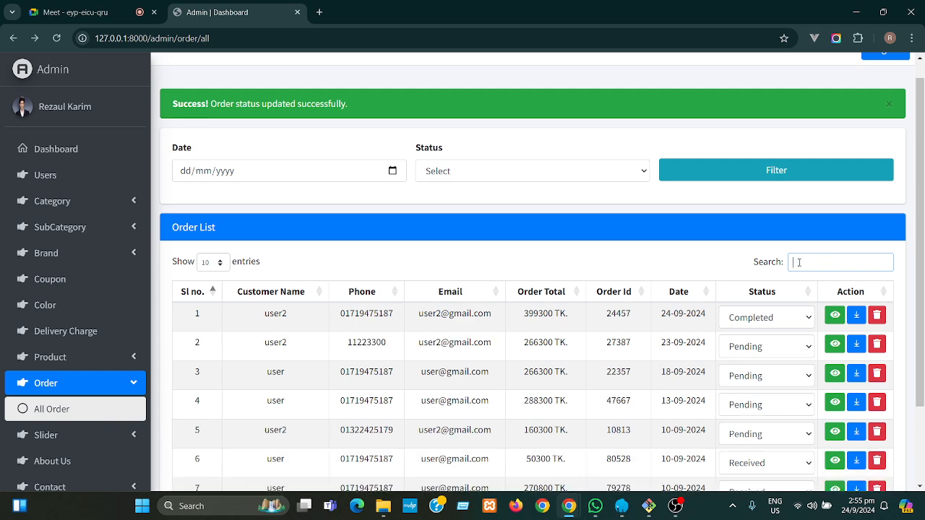
scroll(922, 287, down, 2)
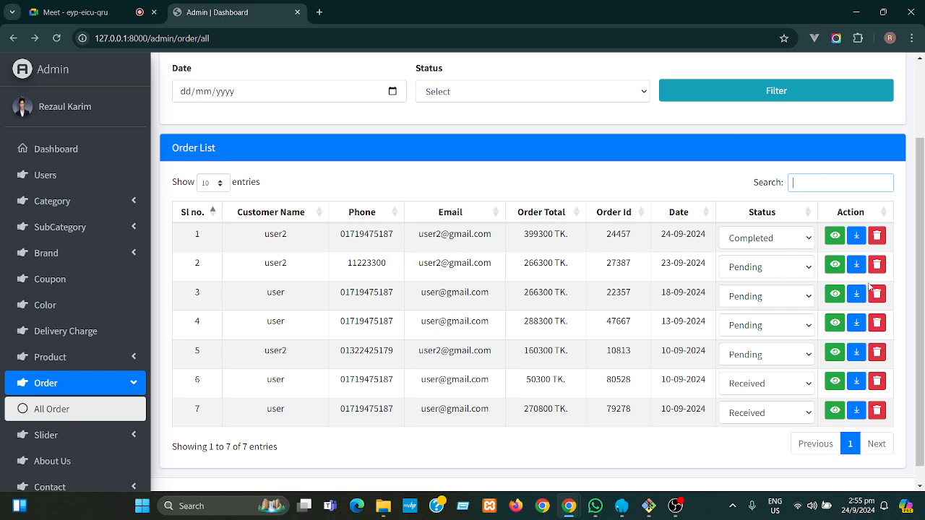
drag(922, 293, 922, 218)
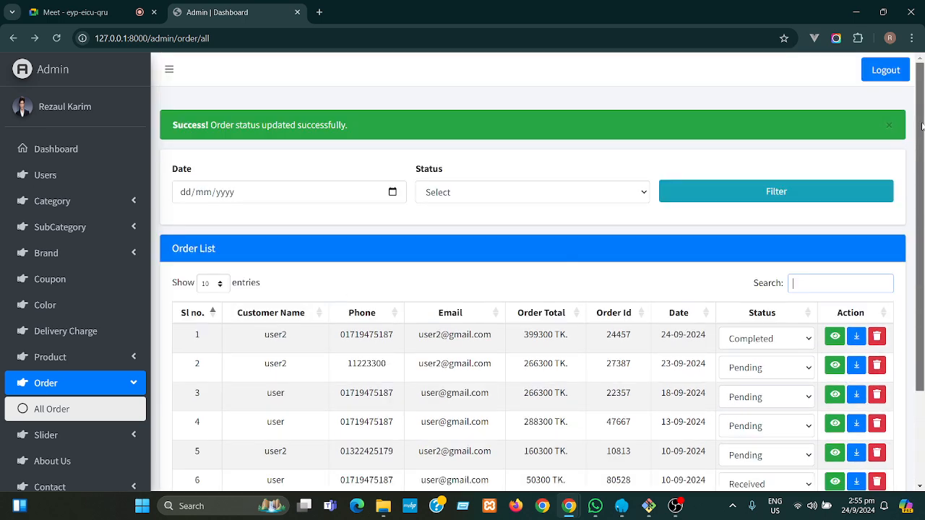
click(88, 150)
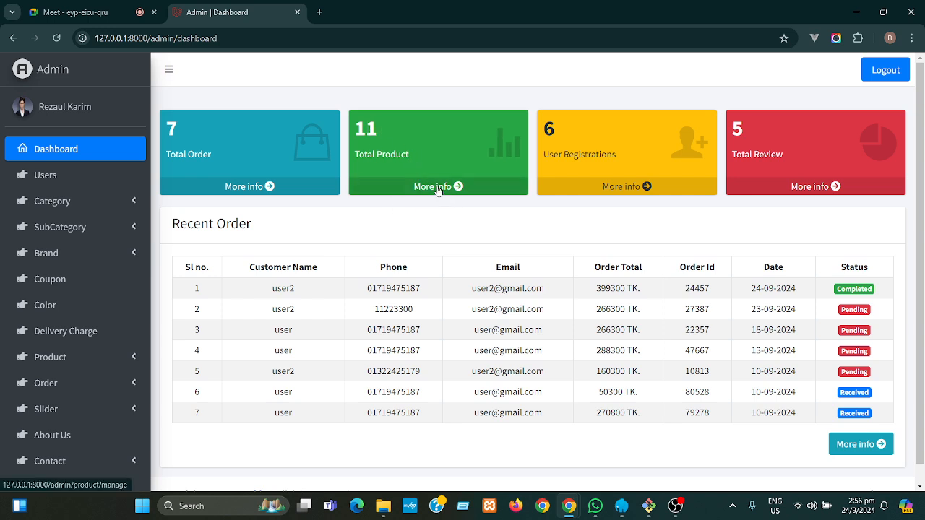
- Open the Product List table showing every product with its status and badges
click(437, 188)
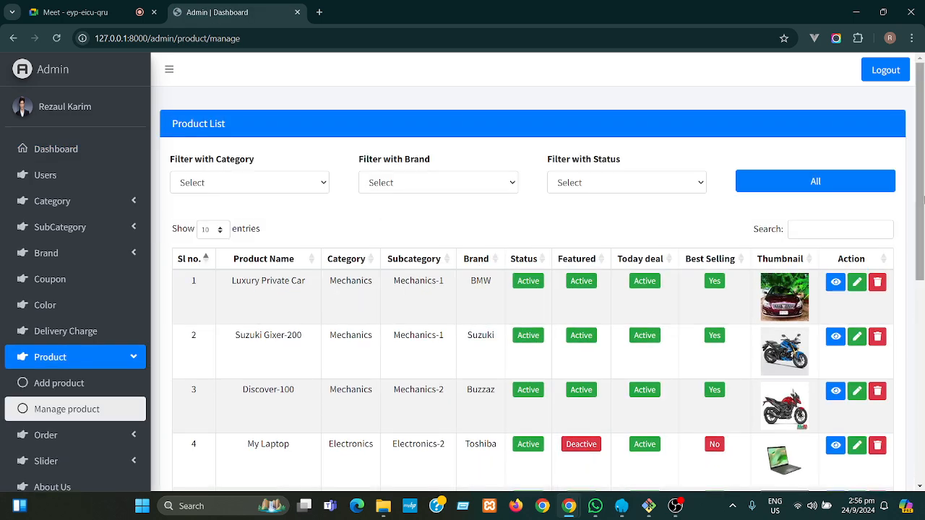
drag(922, 190, 914, 220)
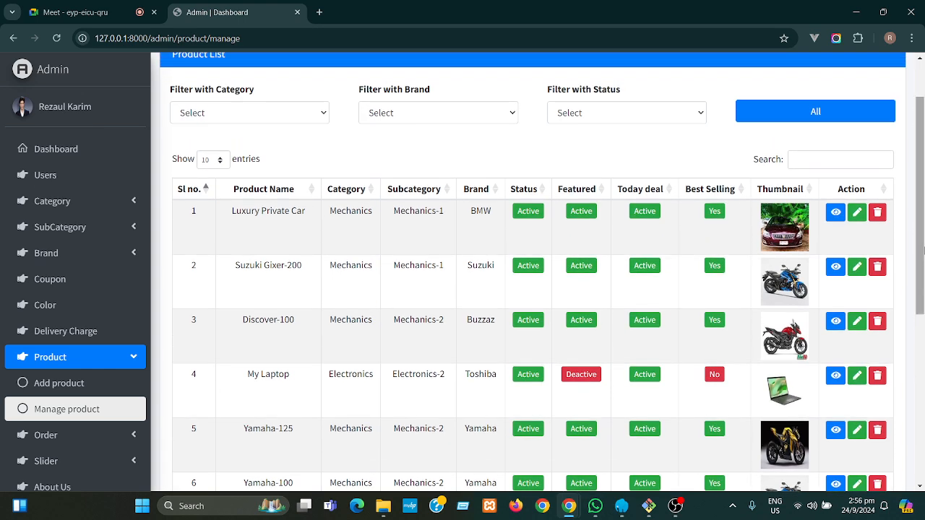
drag(923, 244, 922, 223)
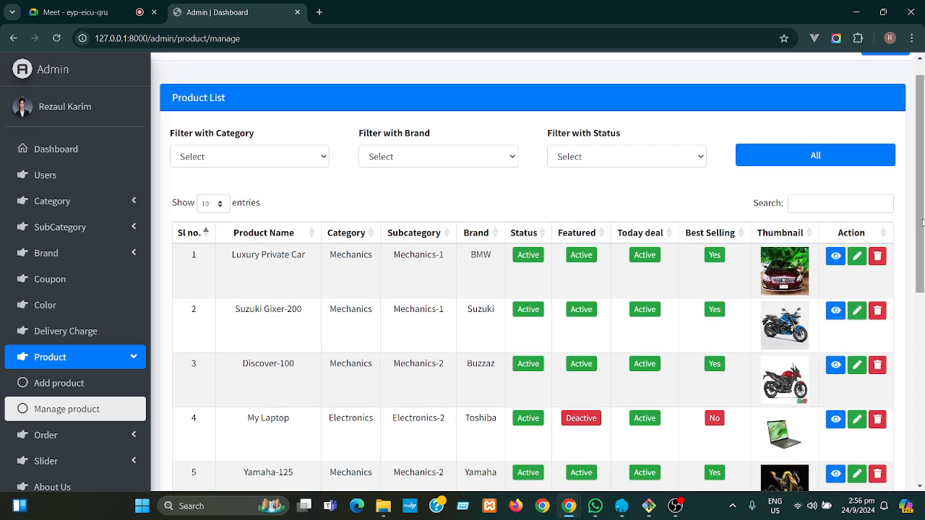
- Filter products to the Mechanics category and Suzuki brand, then reset to show all products
click(259, 159)
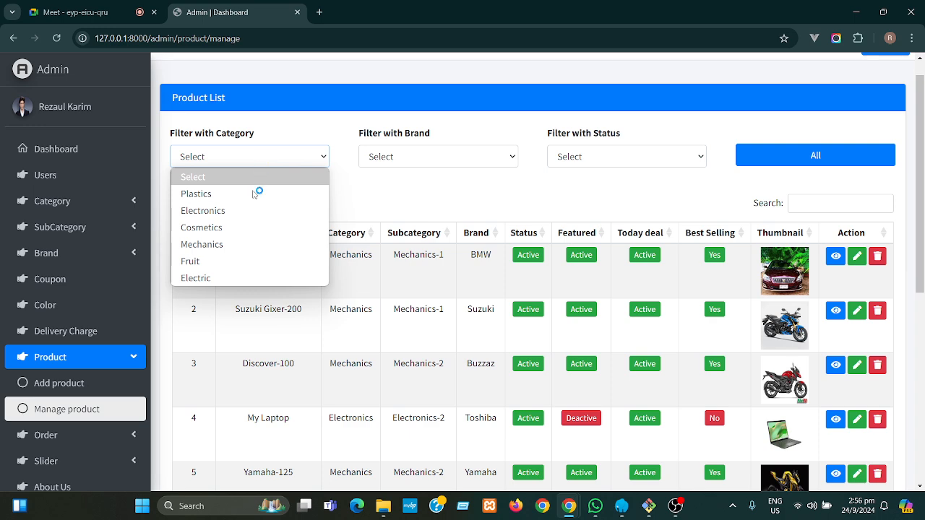
click(240, 246)
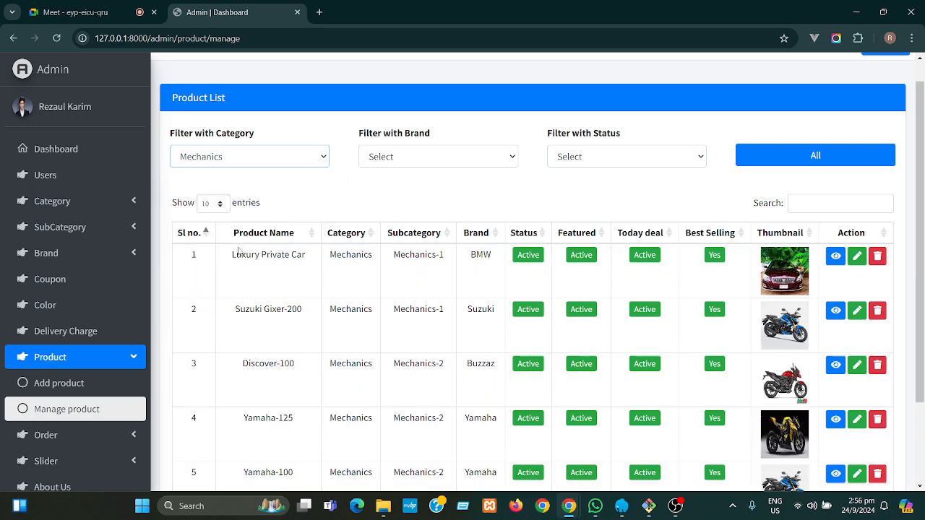
mouse_move(921, 202)
mouse_down()
mouse_move(923, 312)
mouse_move(916, 204)
mouse_up()
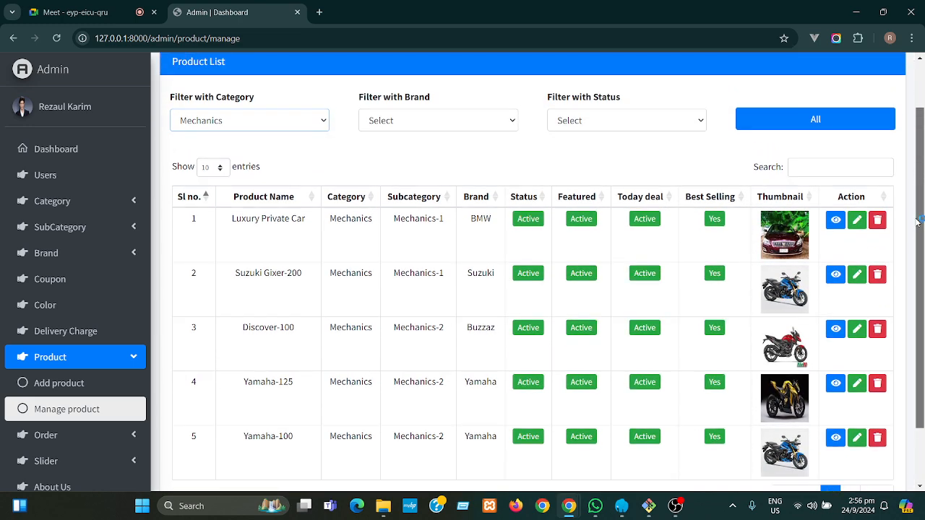
click(429, 137)
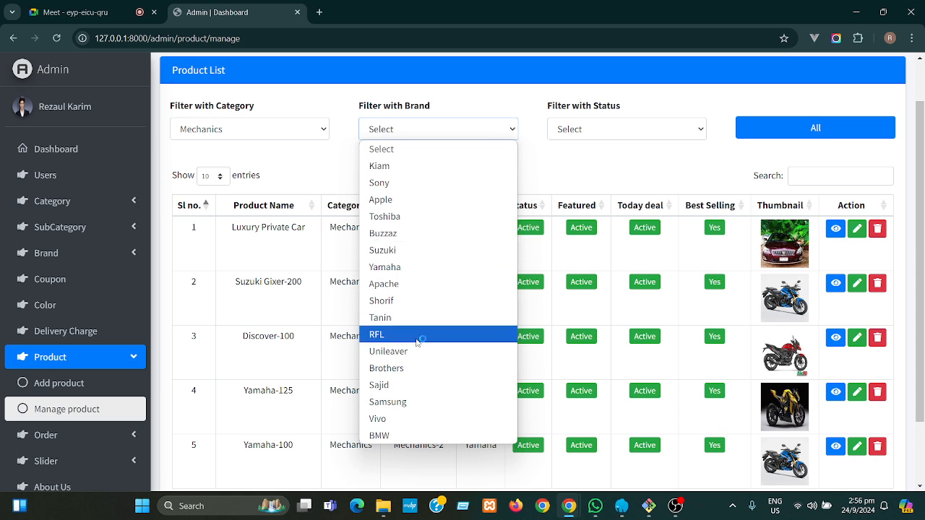
click(389, 252)
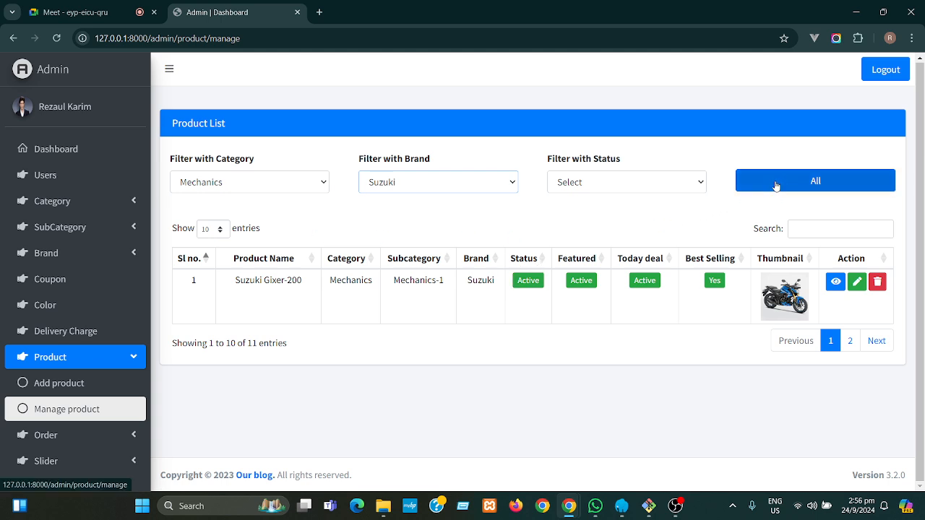
click(775, 185)
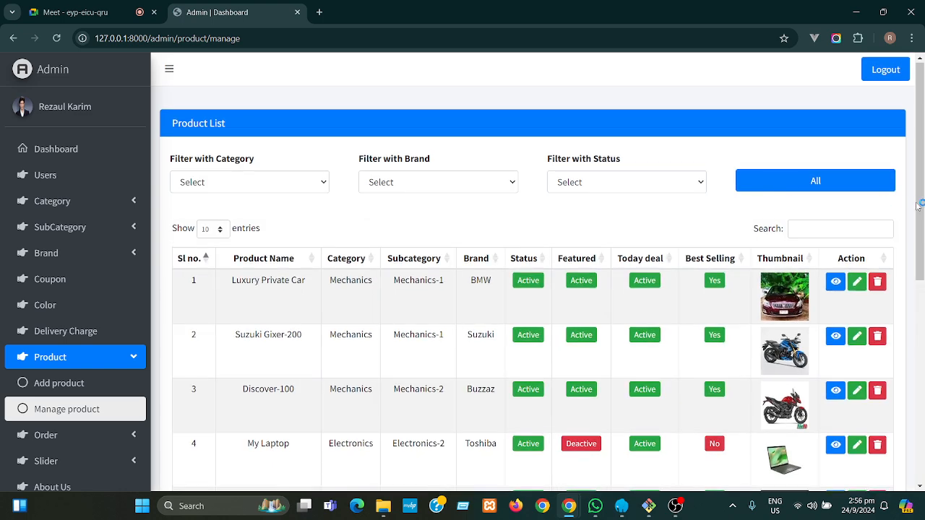
- Set Luxury Private Car's Best Selling to No and switch its Today deal to Deactive
drag(923, 228, 923, 232)
scroll(921, 238, down, 3)
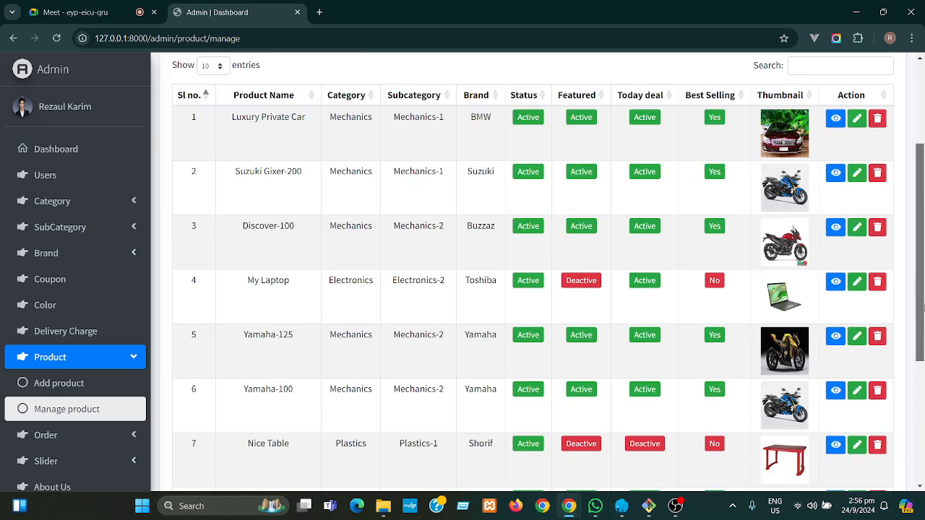
scroll(920, 248, up, 3)
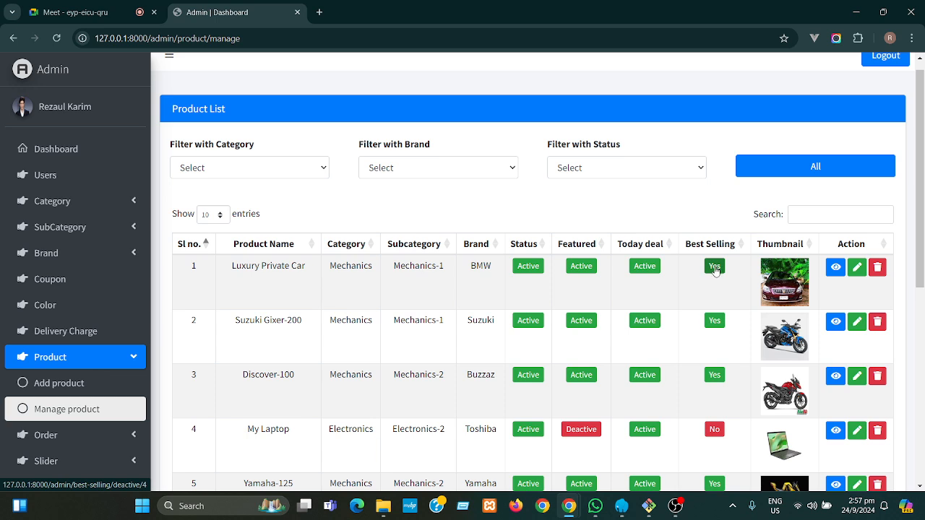
click(715, 268)
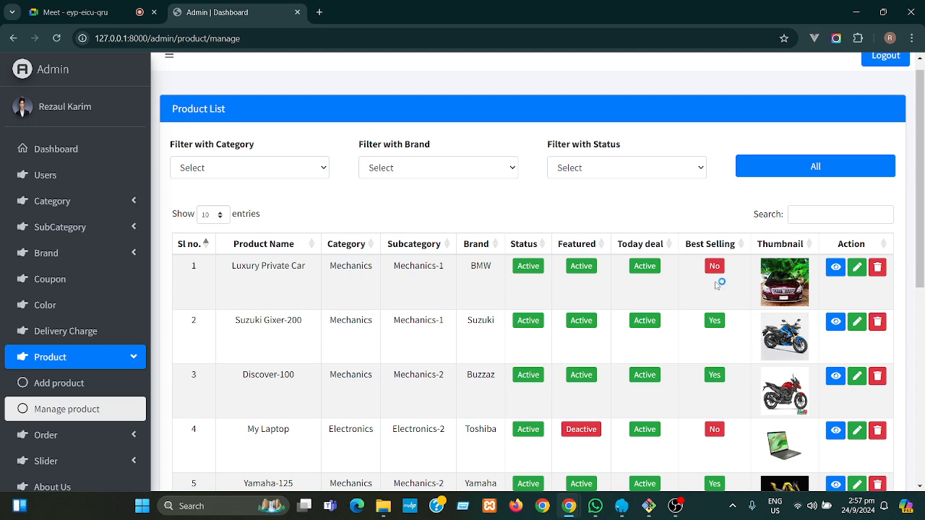
click(648, 267)
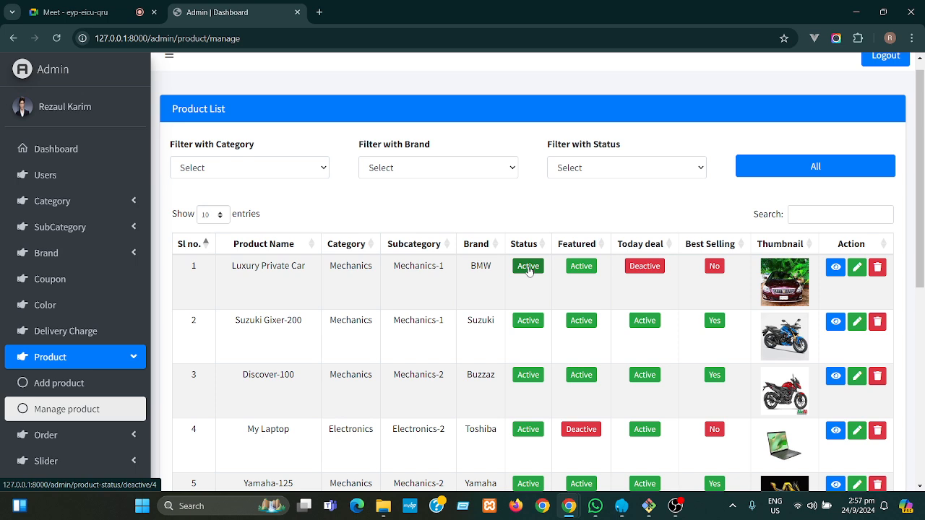
click(836, 268)
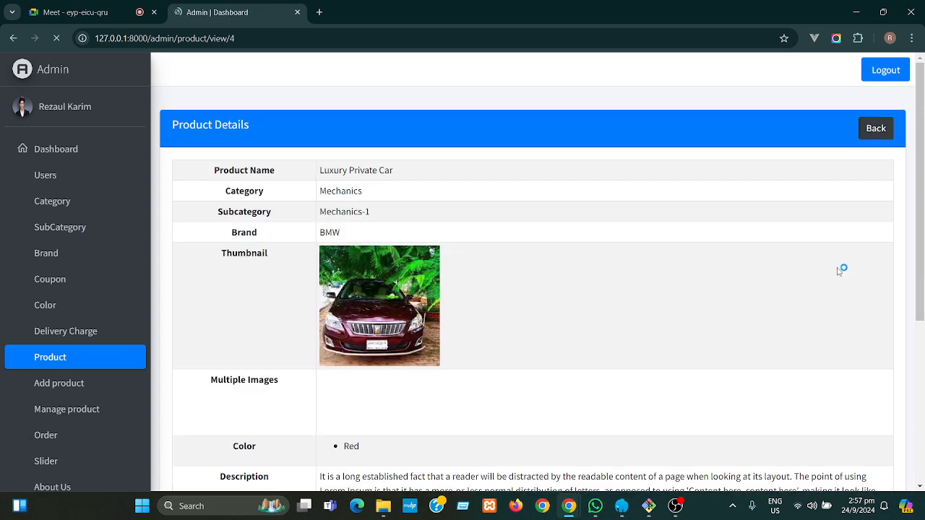
scroll(473, 201, down, 1)
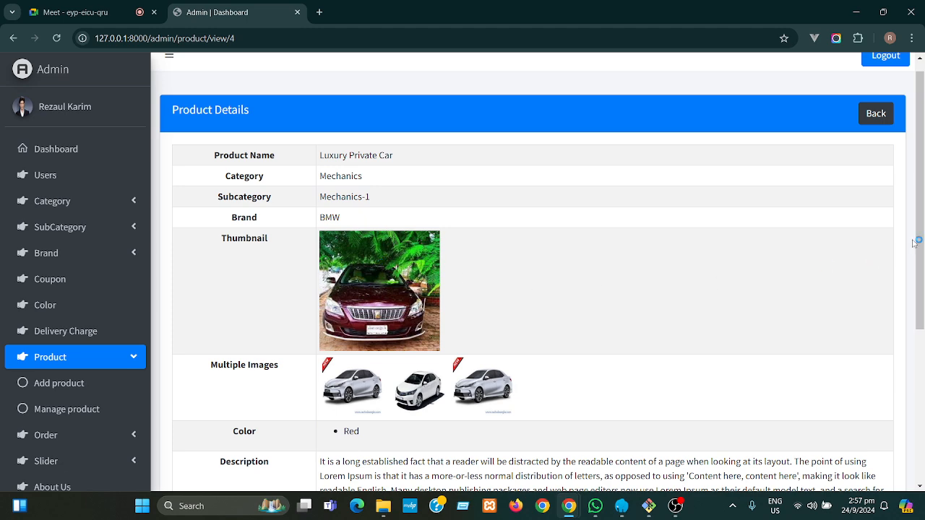
drag(920, 244, 922, 297)
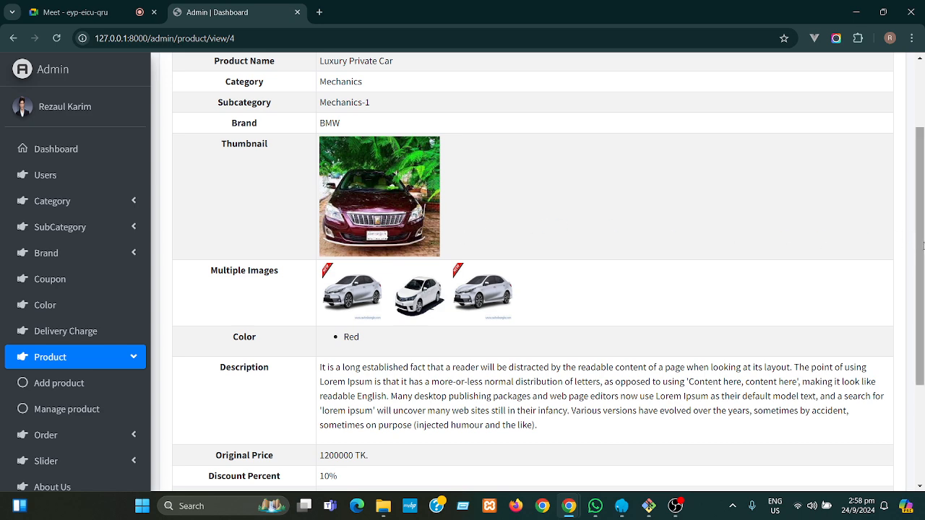
drag(921, 250, 920, 262)
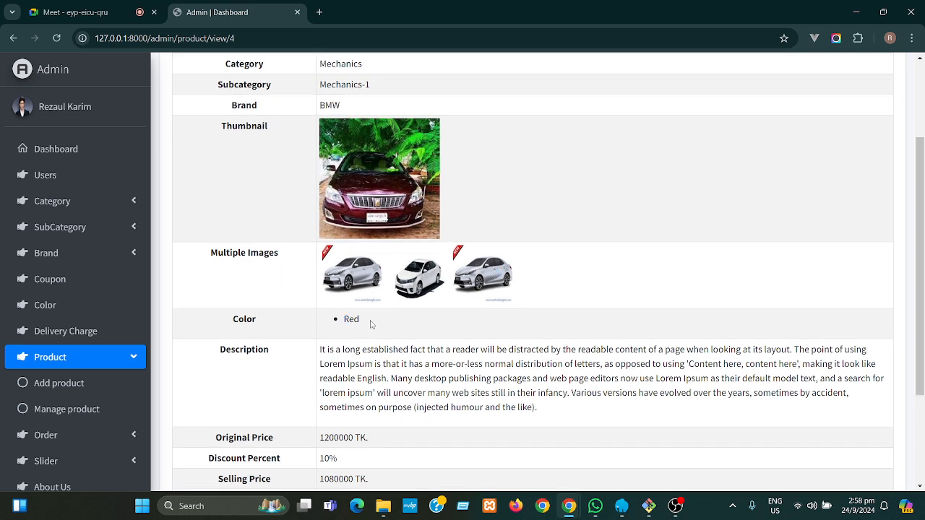
drag(359, 319, 343, 319)
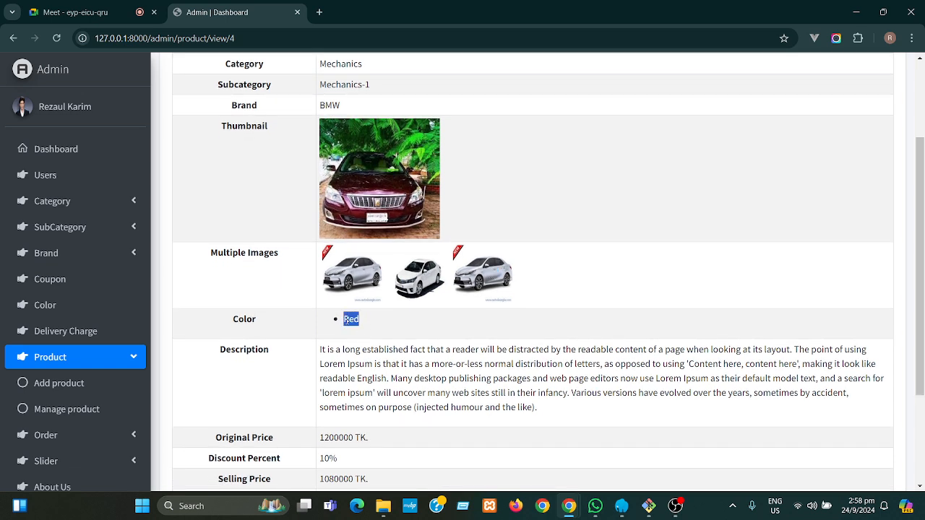
click(391, 328)
drag(922, 300, 365, 363)
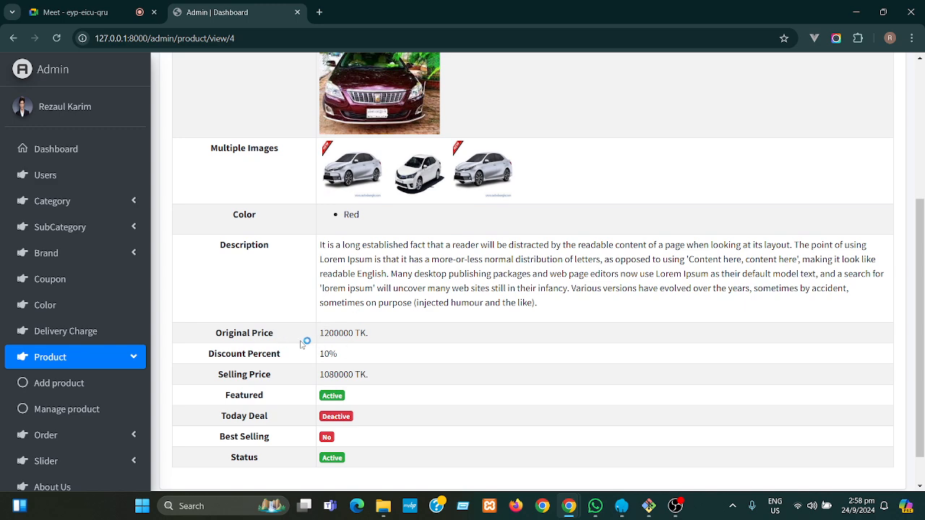
drag(350, 359, 324, 355)
click(345, 353)
drag(376, 379, 325, 376)
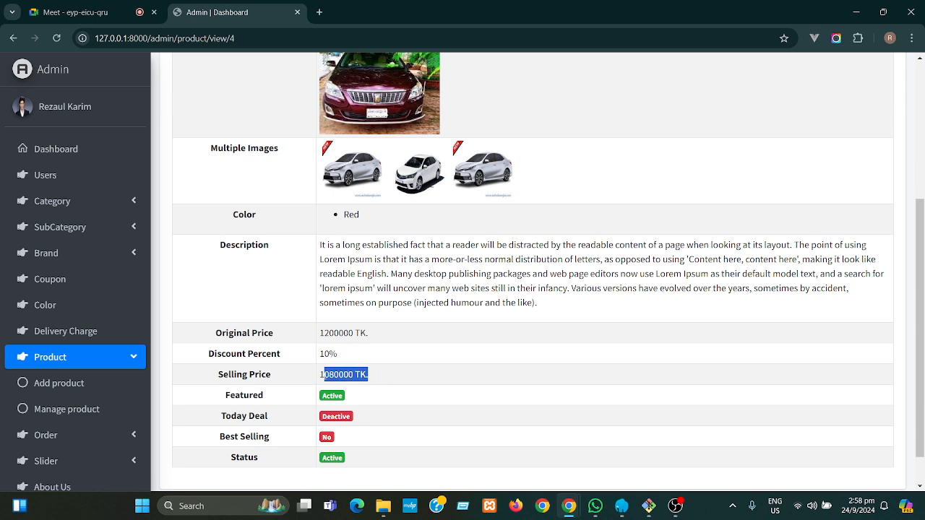
click(386, 367)
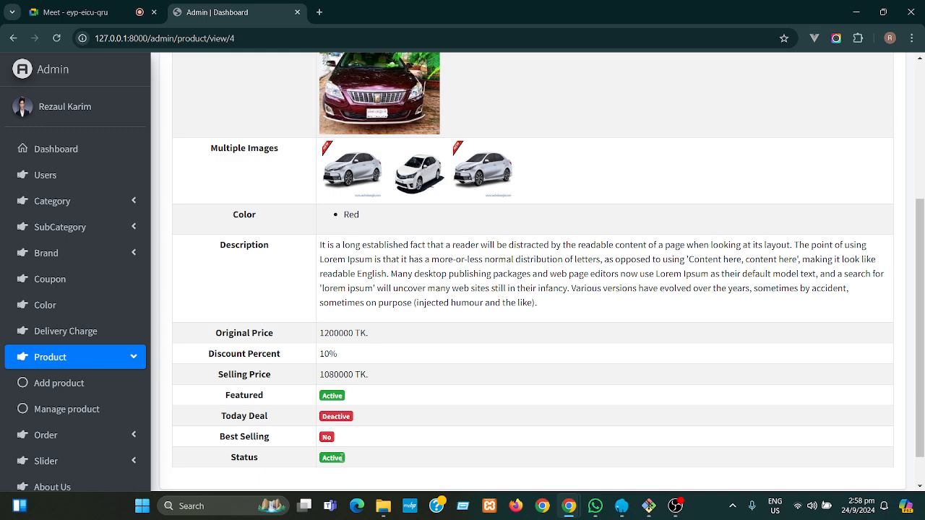
click(340, 457)
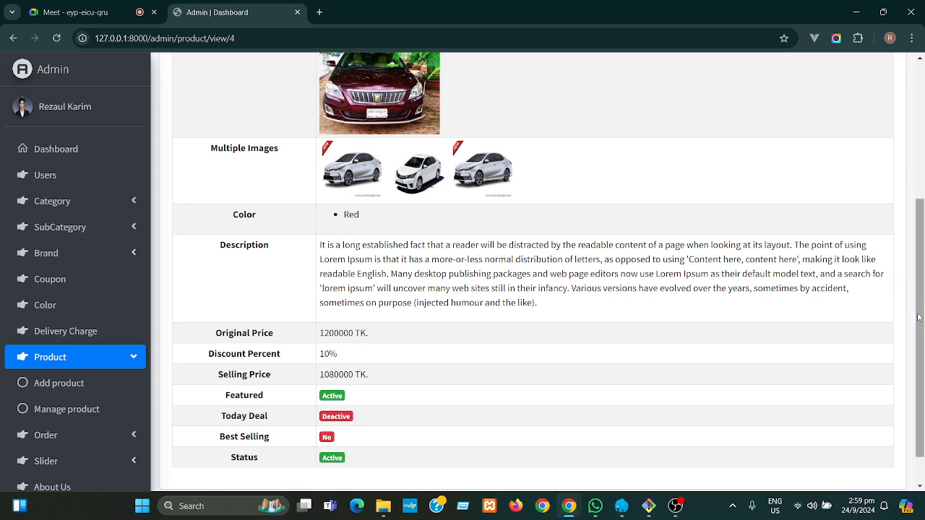
scroll(919, 319, up, 5)
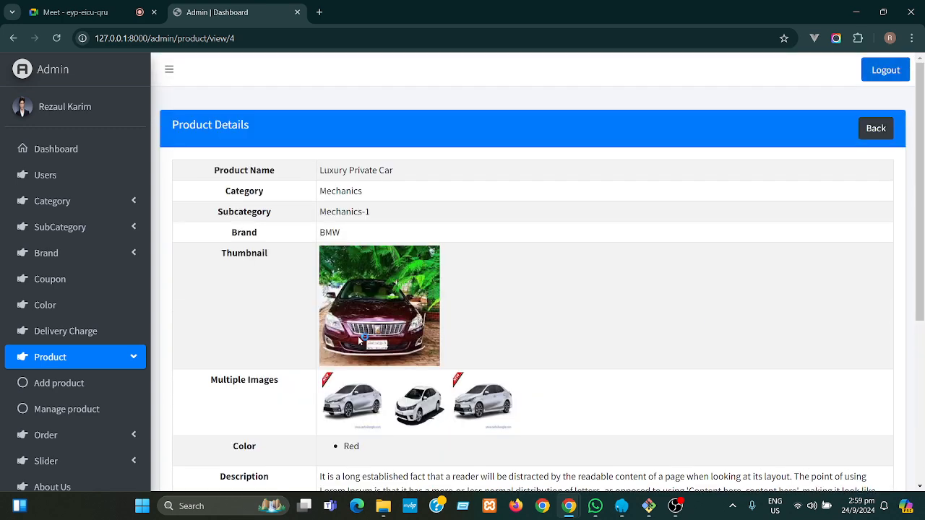
scroll(922, 256, down, 1)
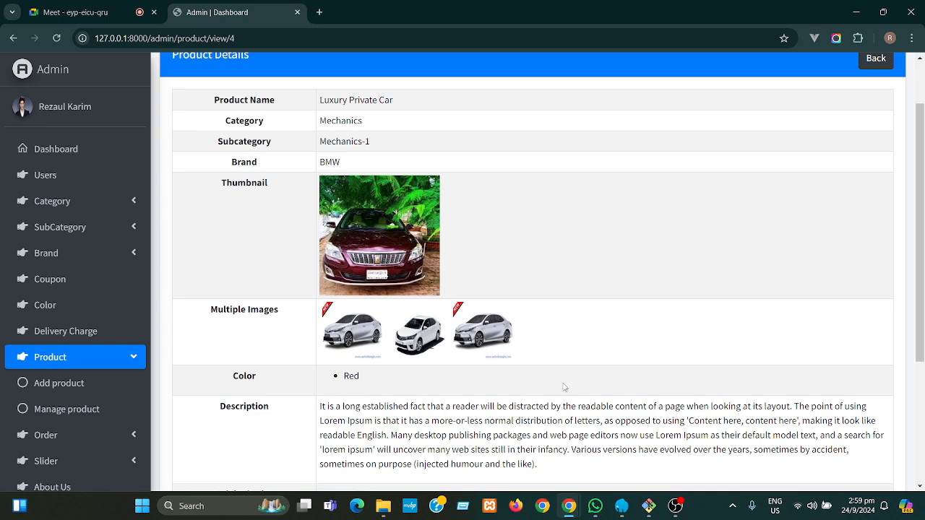
drag(924, 259, 924, 219)
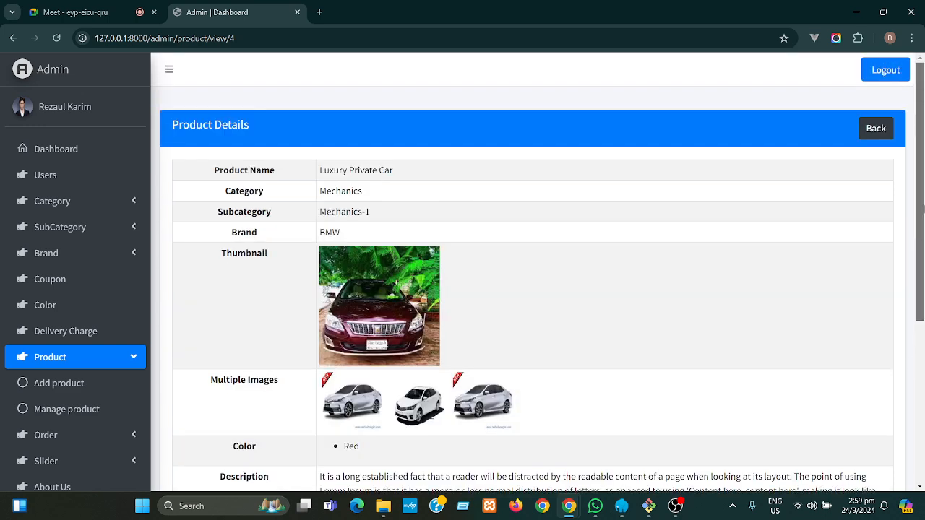
click(876, 131)
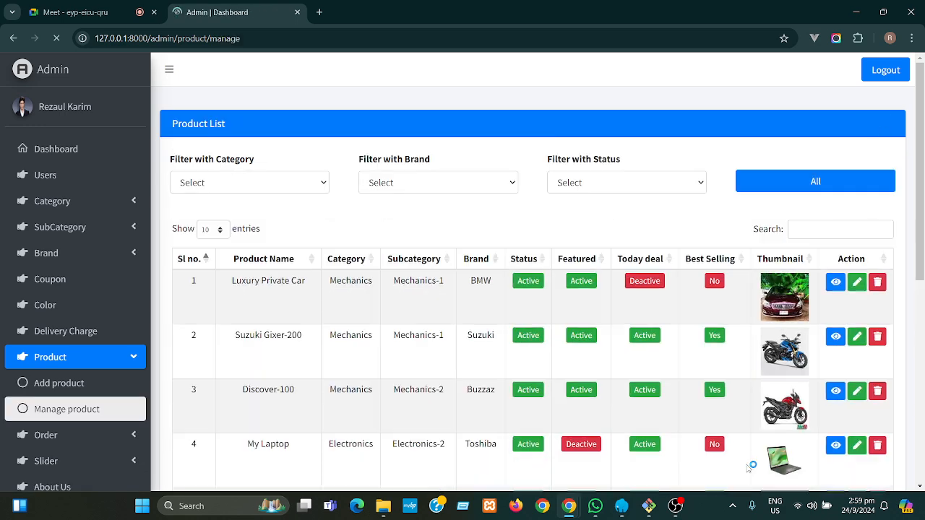
- Add Green and Black alongside Red to Luxury Private Car's colours and update the product
click(857, 287)
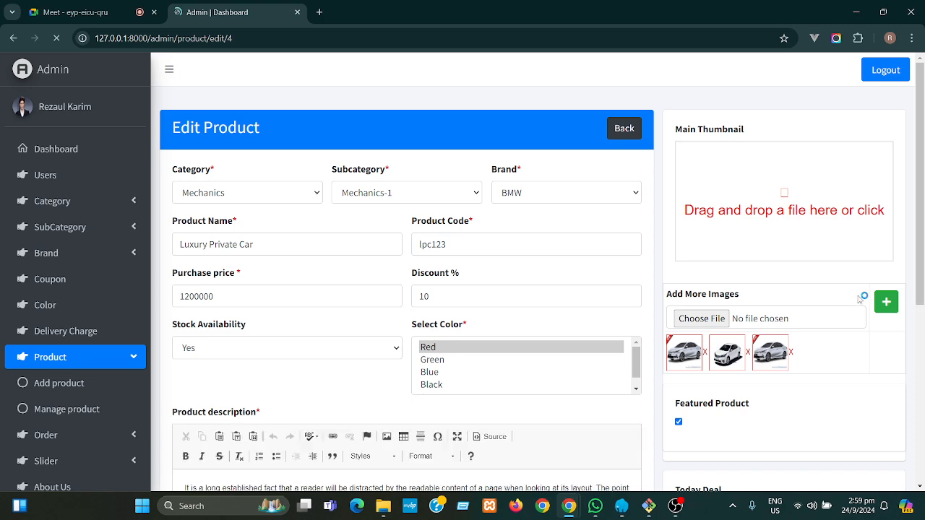
scroll(481, 299, down, 2)
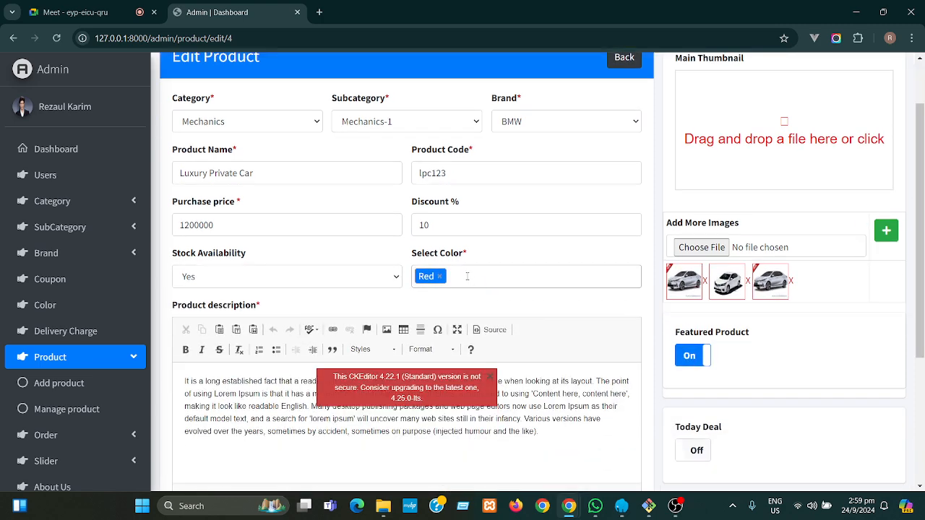
click(468, 276)
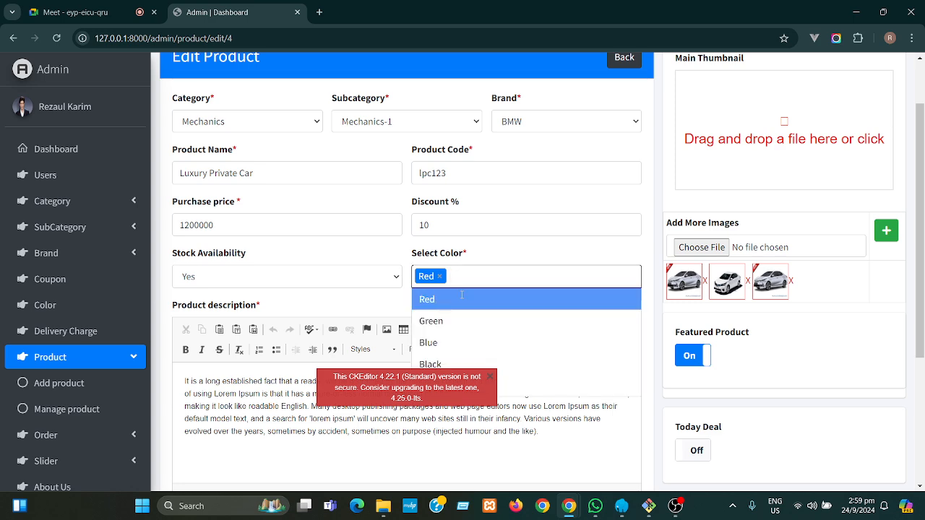
click(448, 321)
click(514, 278)
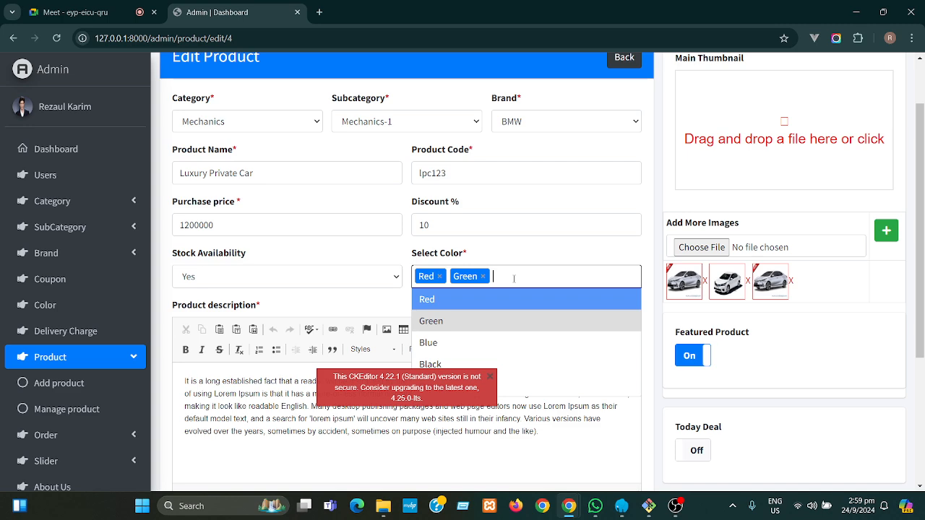
click(457, 367)
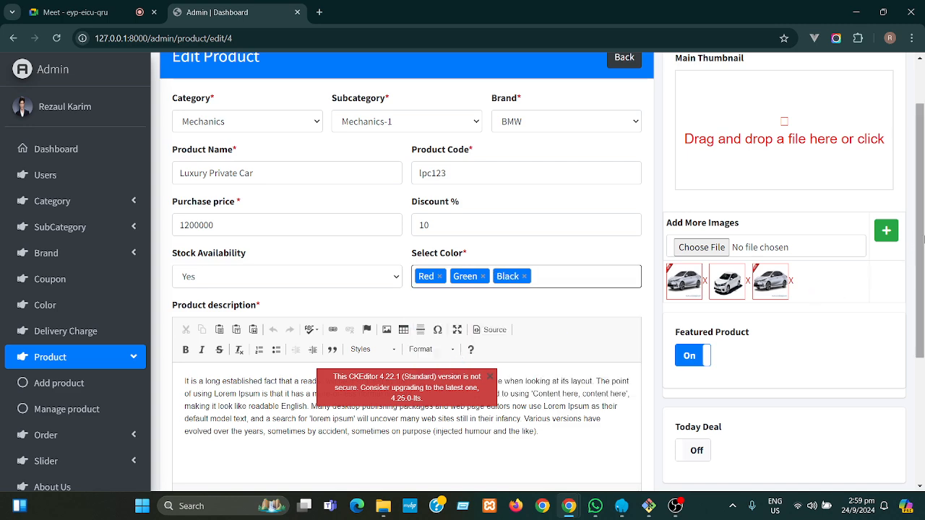
scroll(923, 237, down, 3)
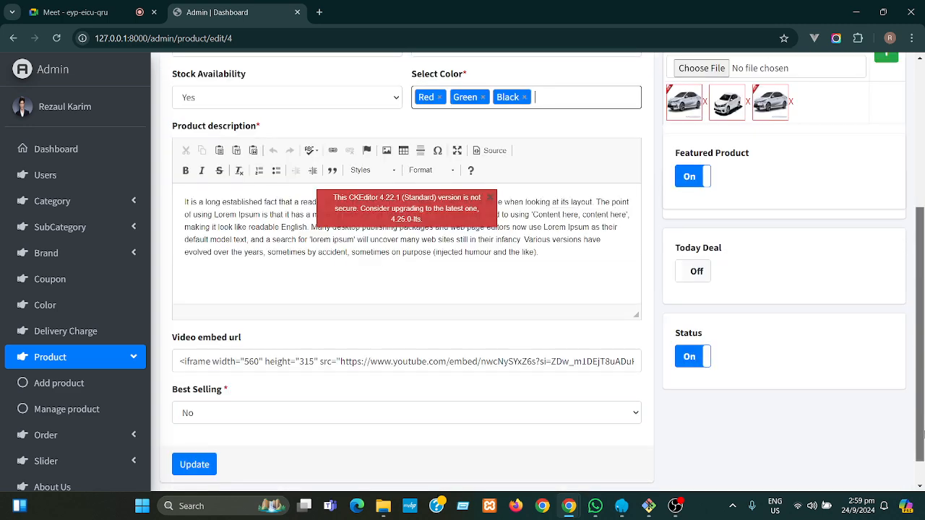
click(207, 434)
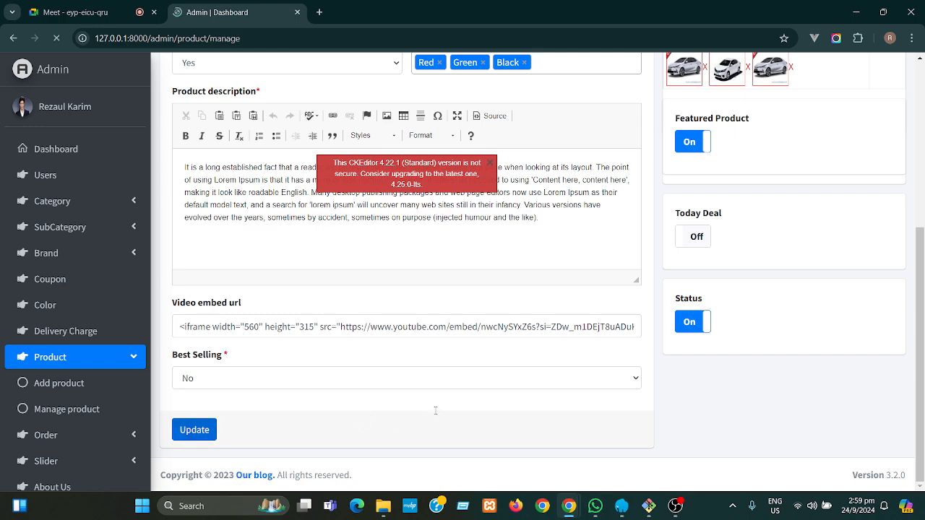
scroll(440, 412, down, 3)
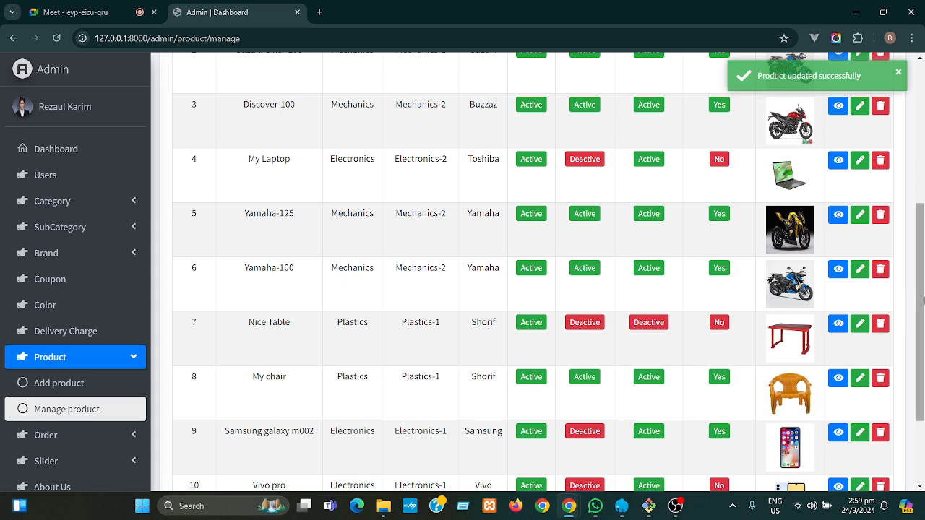
drag(923, 301, 921, 86)
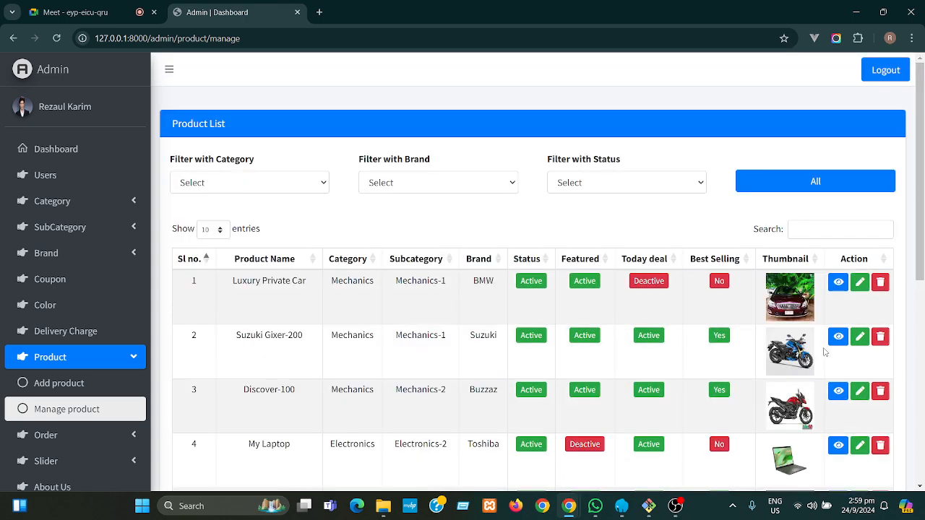
click(838, 283)
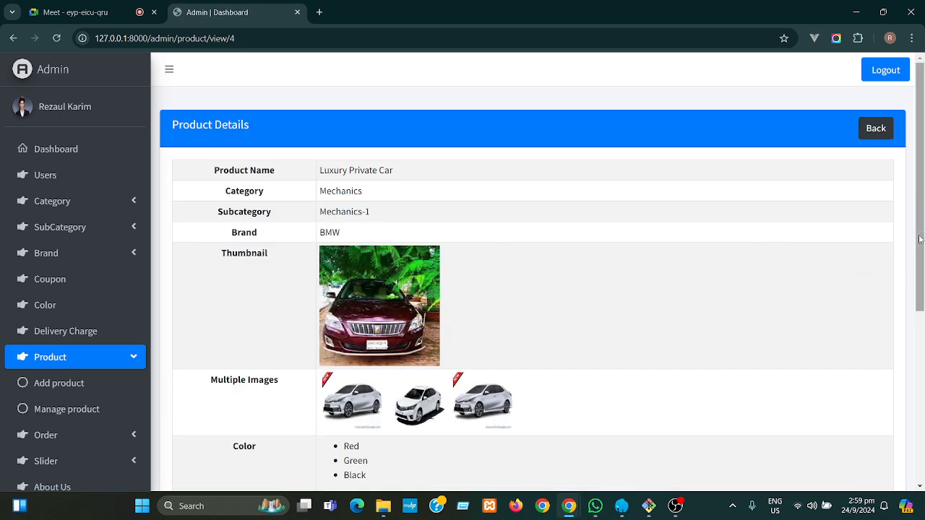
scroll(921, 265, down, 2)
scroll(922, 284, down, 3)
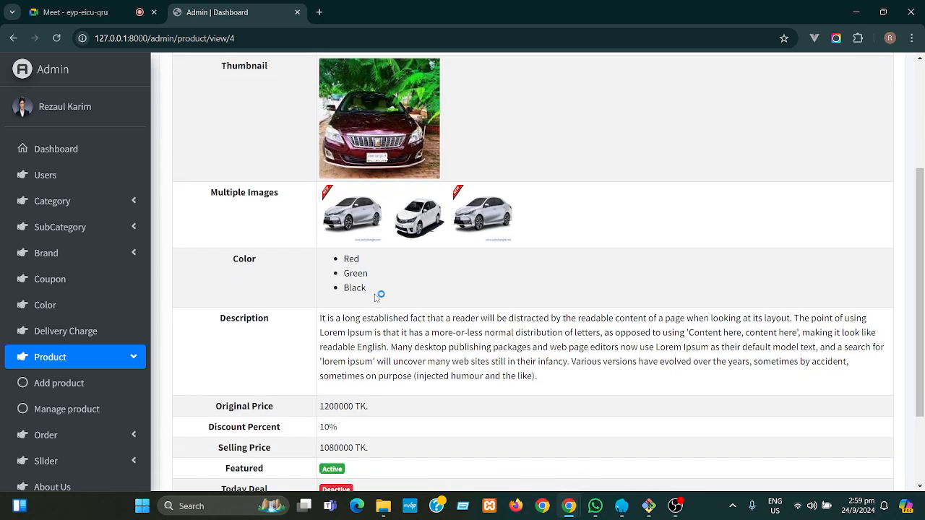
drag(370, 290, 341, 260)
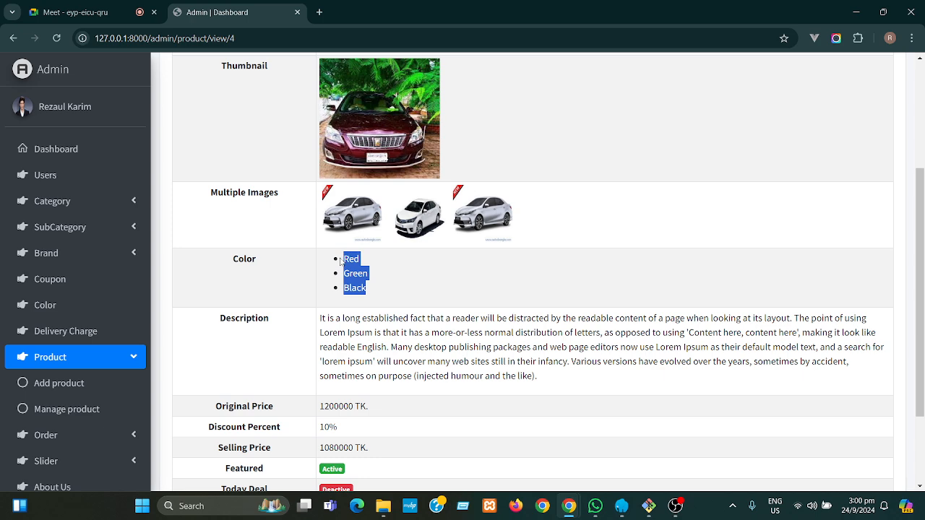
click(425, 288)
drag(921, 347, 904, 175)
click(877, 130)
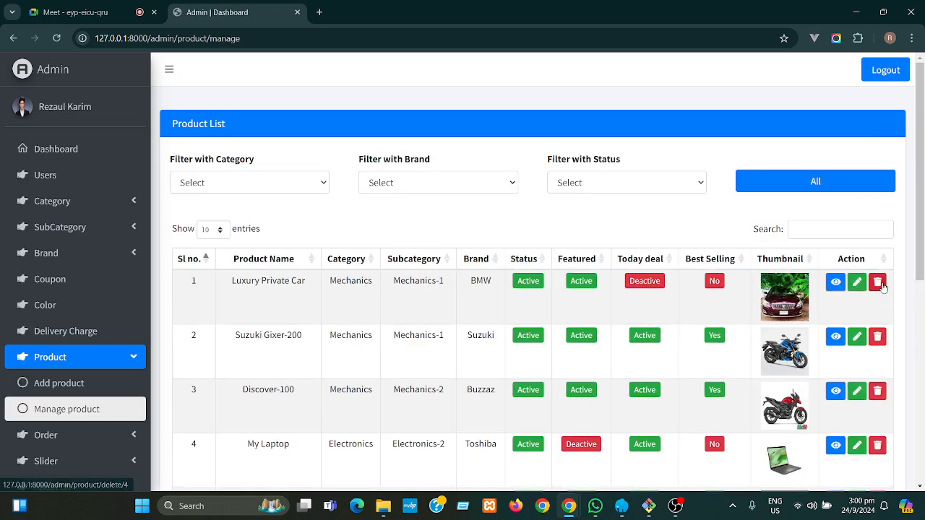
- Delete the Luxury Private Car and Suzuki Gixer-200 products from the top of the list
click(882, 286)
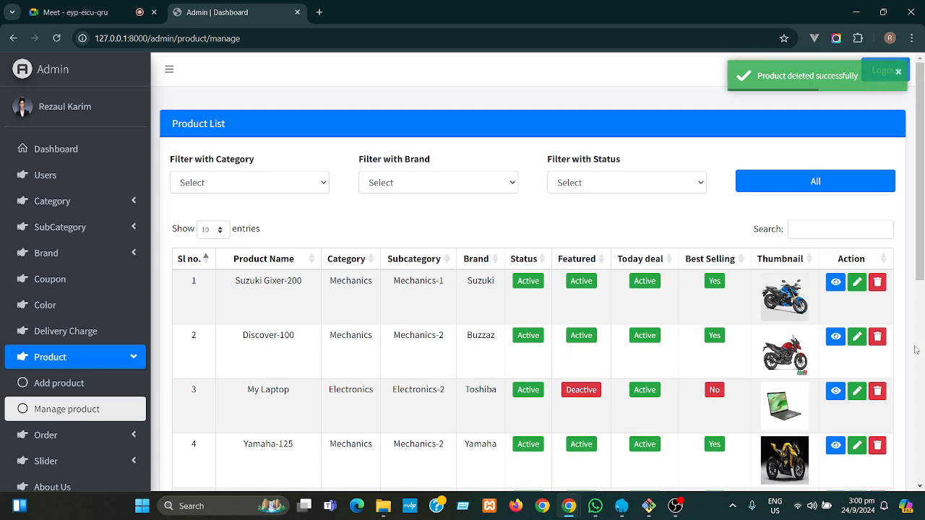
click(878, 290)
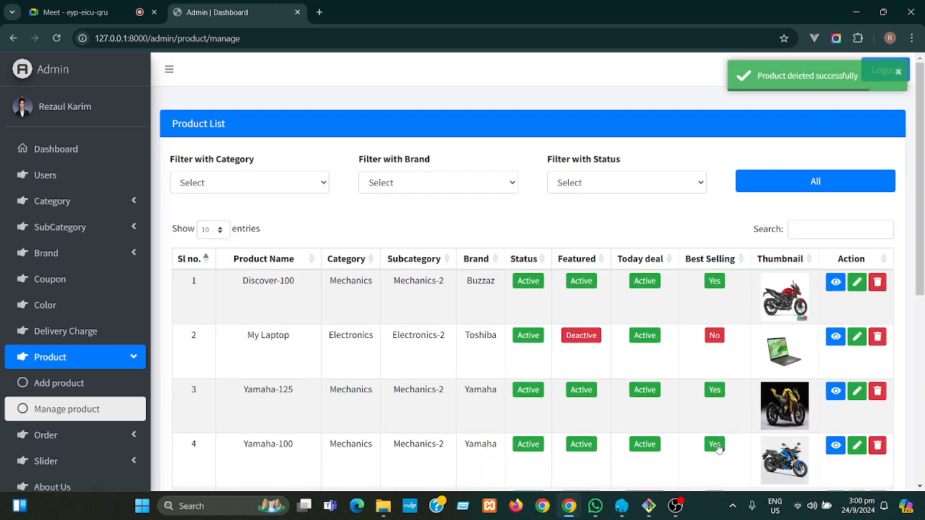
- Stop the running local server and launch 'code .' to open client-ecom in VS Code
click(651, 508)
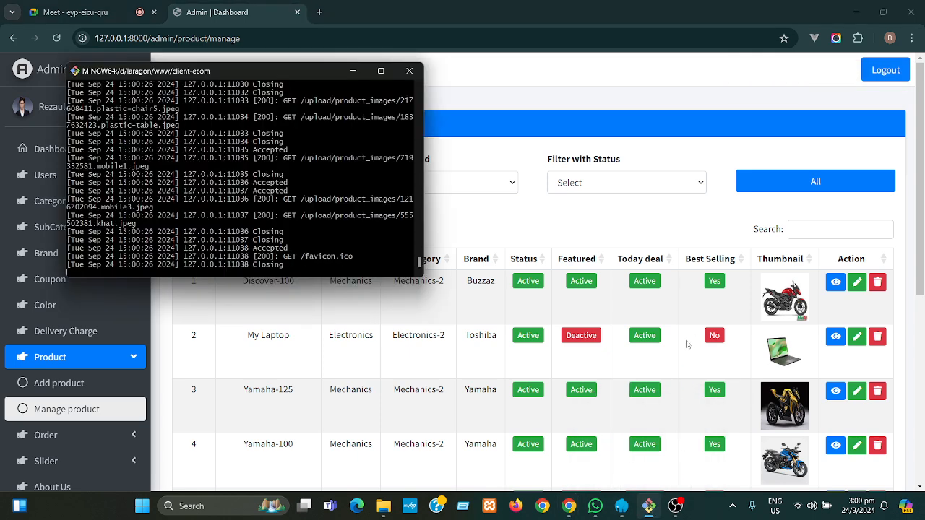
key(ctrl+c)
text(code .)
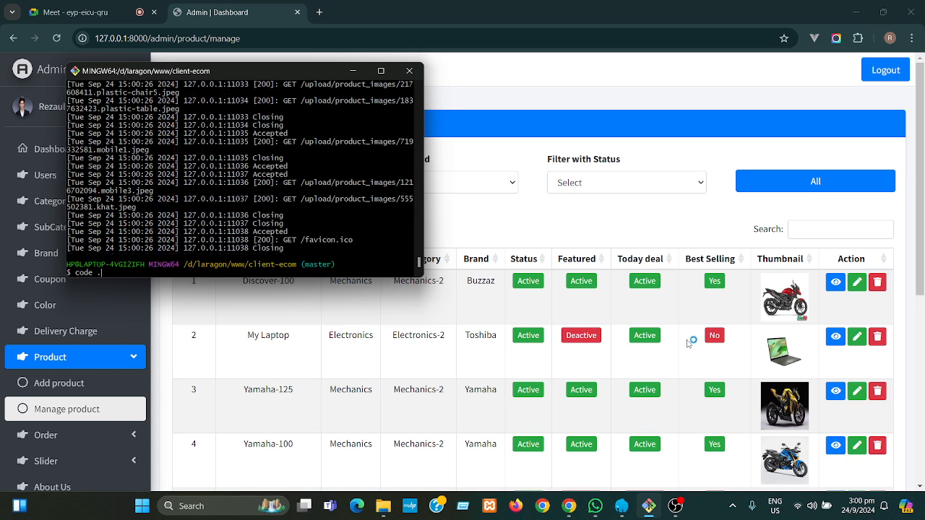
key(Return)
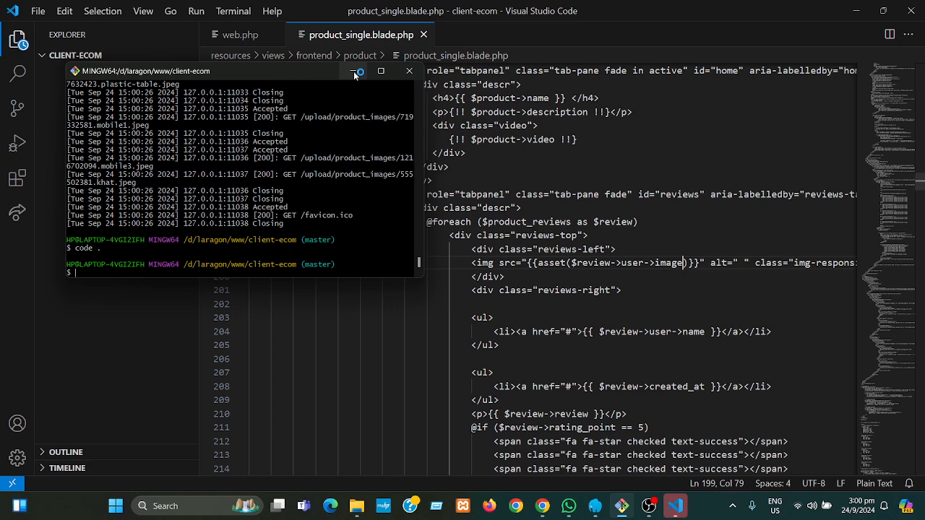
- Hide the terminal, close product_single.blade.php, and expand the resources/views/admin/product folder
click(353, 71)
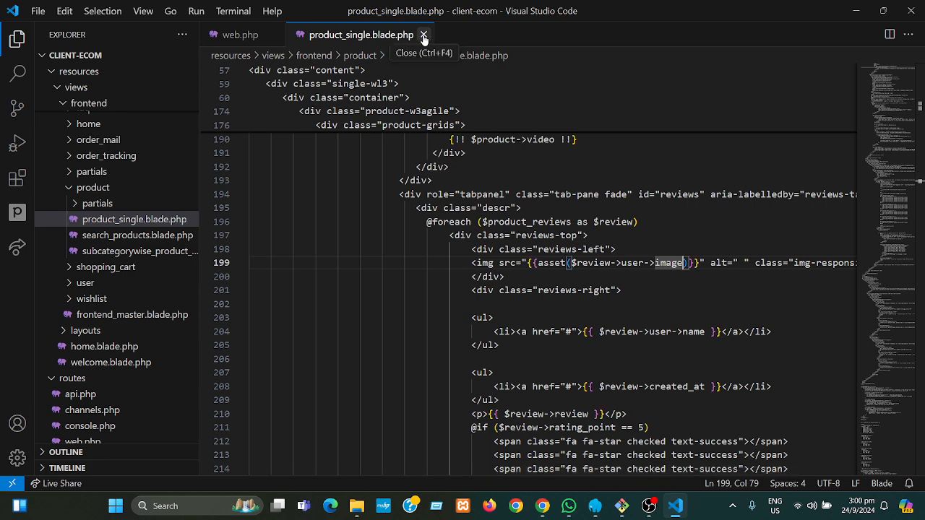
click(423, 36)
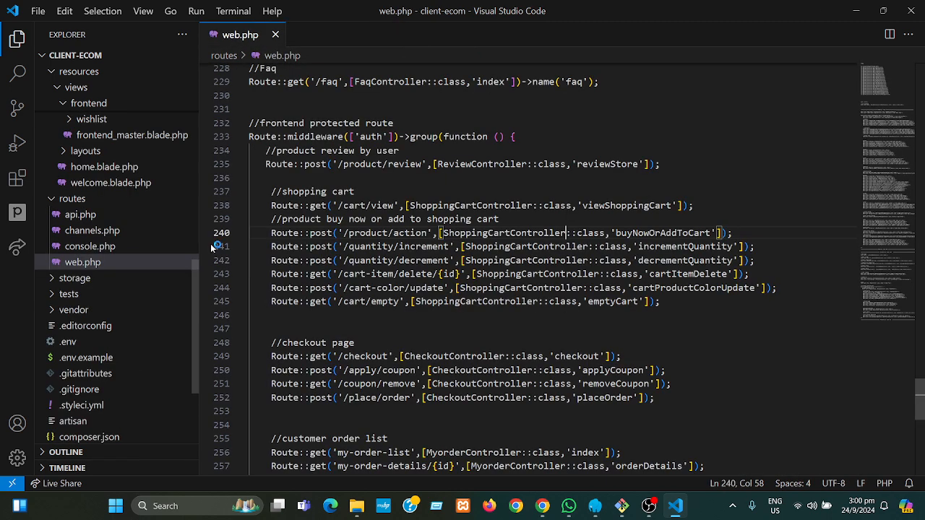
drag(196, 284, 193, 160)
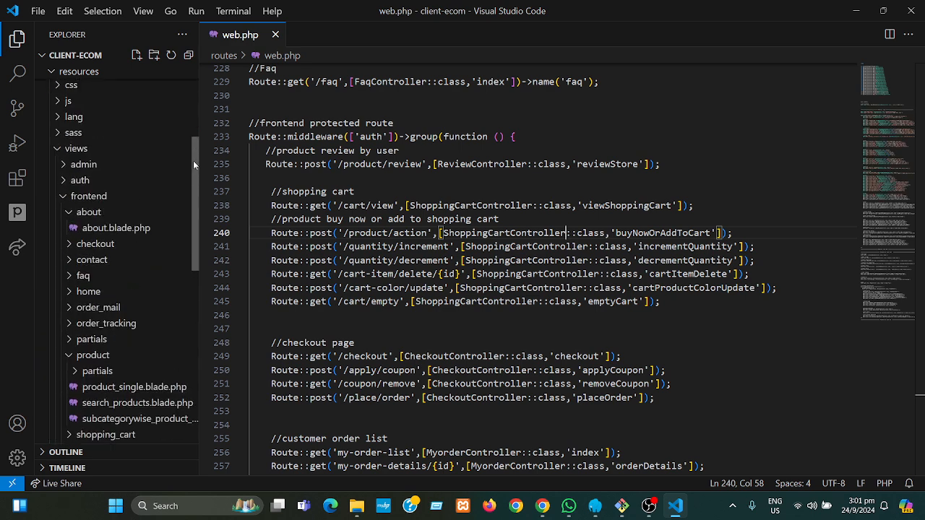
click(96, 199)
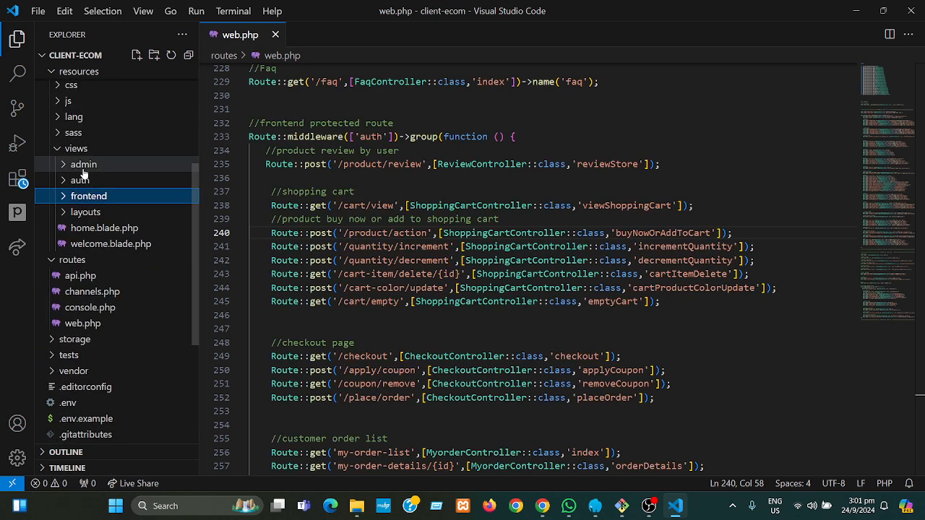
click(83, 165)
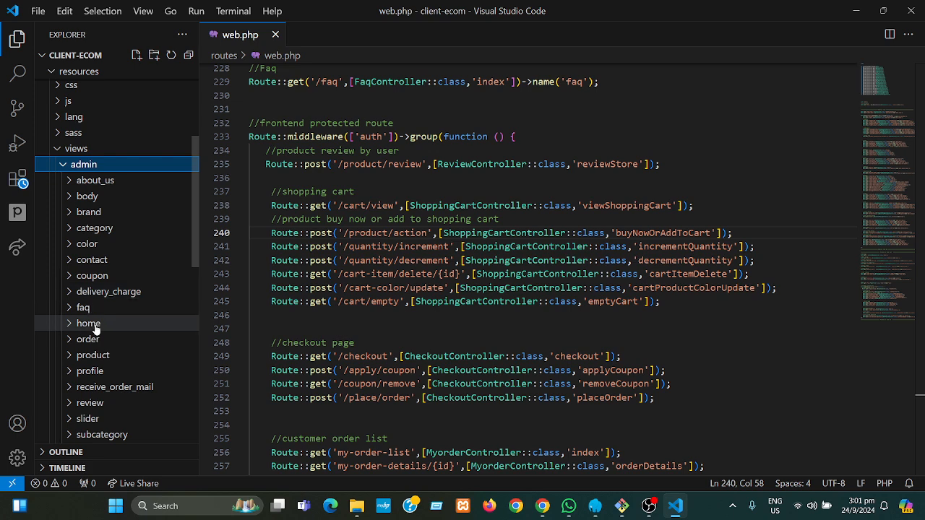
click(93, 356)
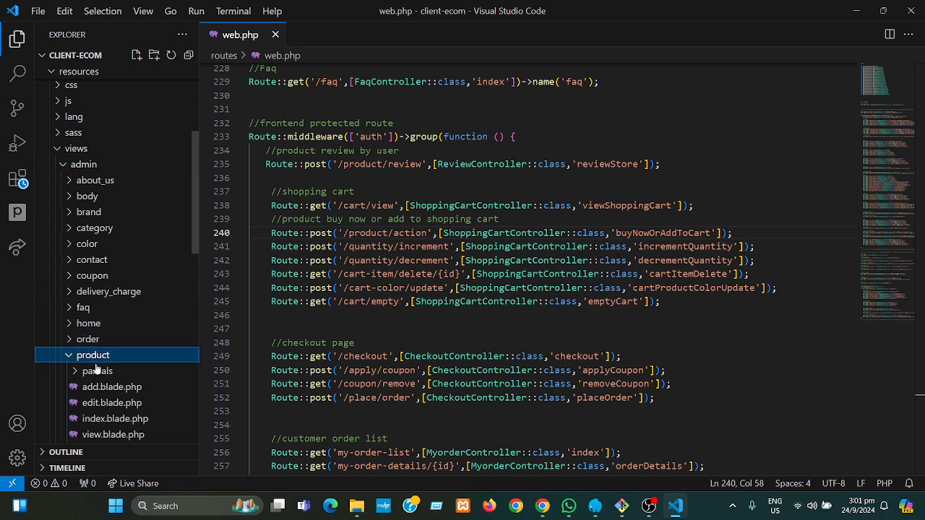
- Open the admin product index.blade.php and keep it open as a permanent tab
click(105, 420)
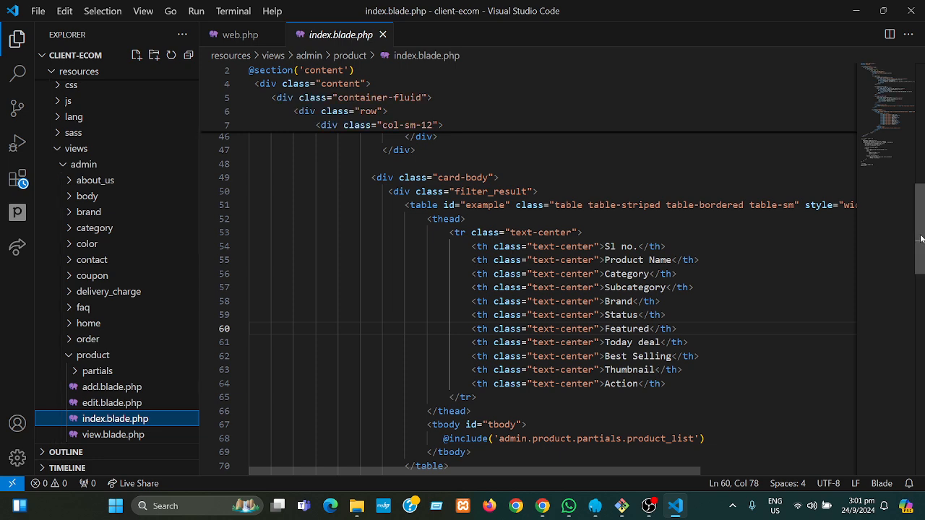
scroll(921, 232, down, 4)
scroll(923, 300, down, 5)
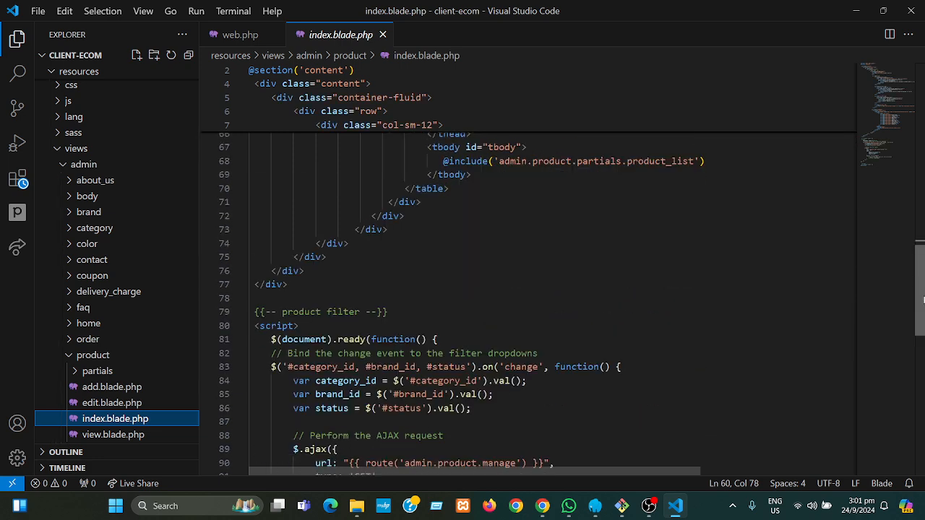
scroll(923, 282, up, 5)
scroll(923, 262, up, 1)
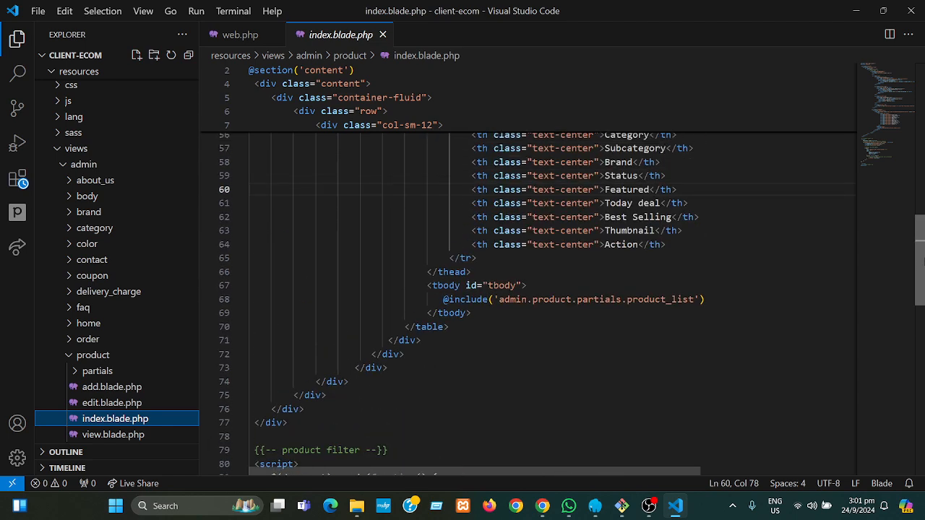
click(627, 384)
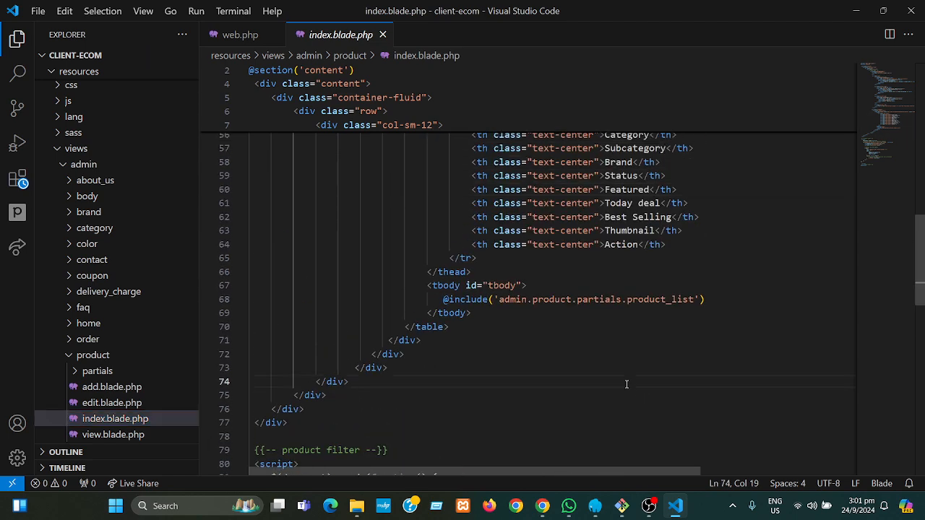
key(ctrl+s)
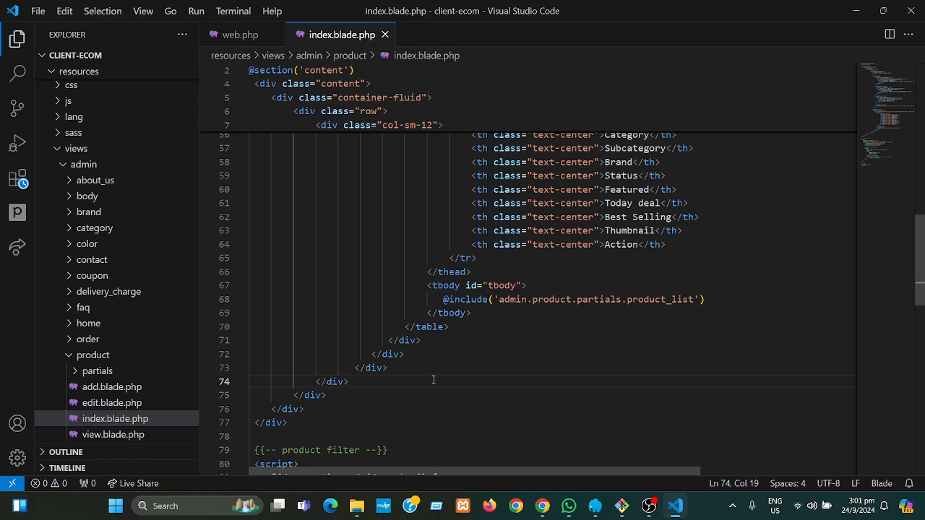
- Open product/partials/product_list.blade.php with word wrap on, pin it, and dismiss the Intellisense error
click(113, 372)
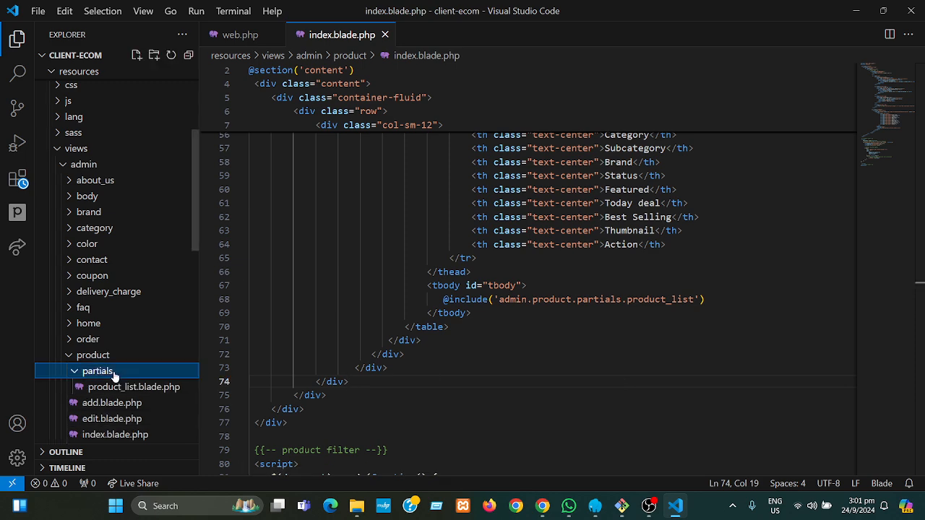
click(127, 388)
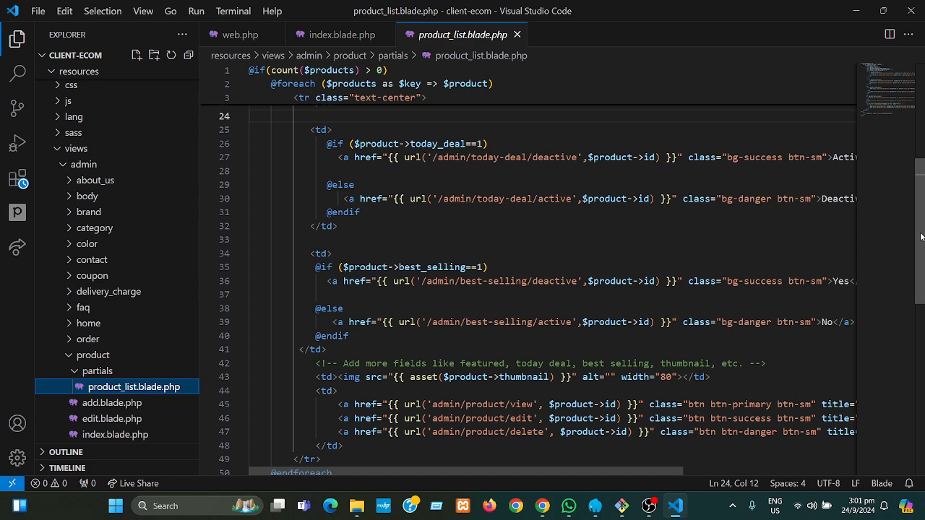
scroll(669, 411, down, 2)
click(668, 411)
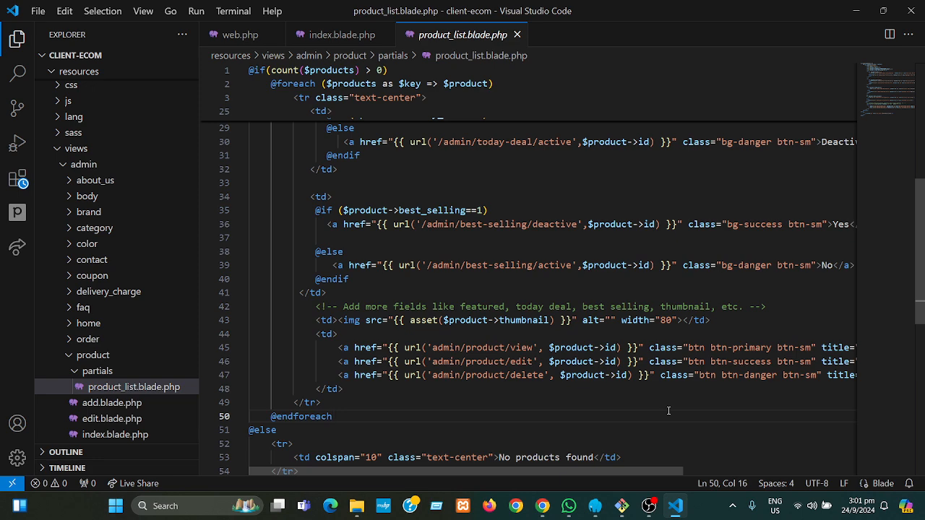
key(alt+z)
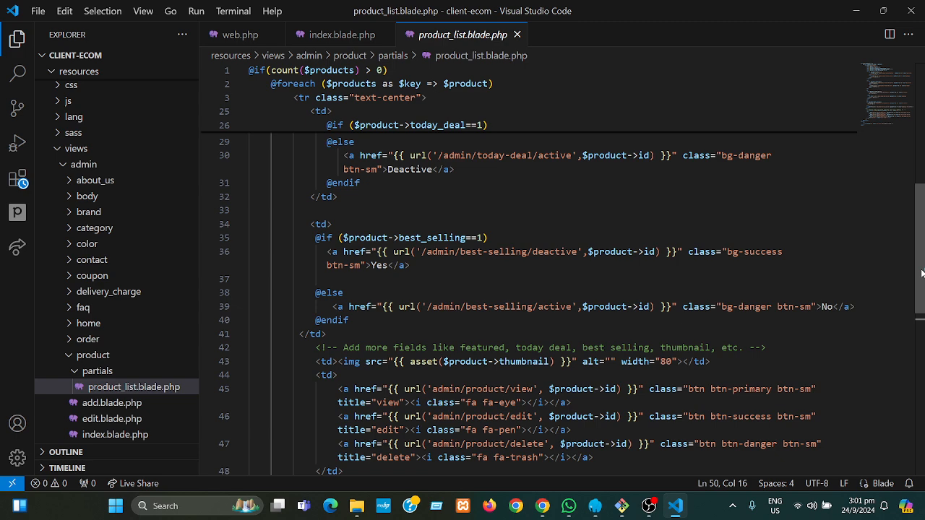
scroll(918, 282, down, 1)
scroll(923, 305, down, 2)
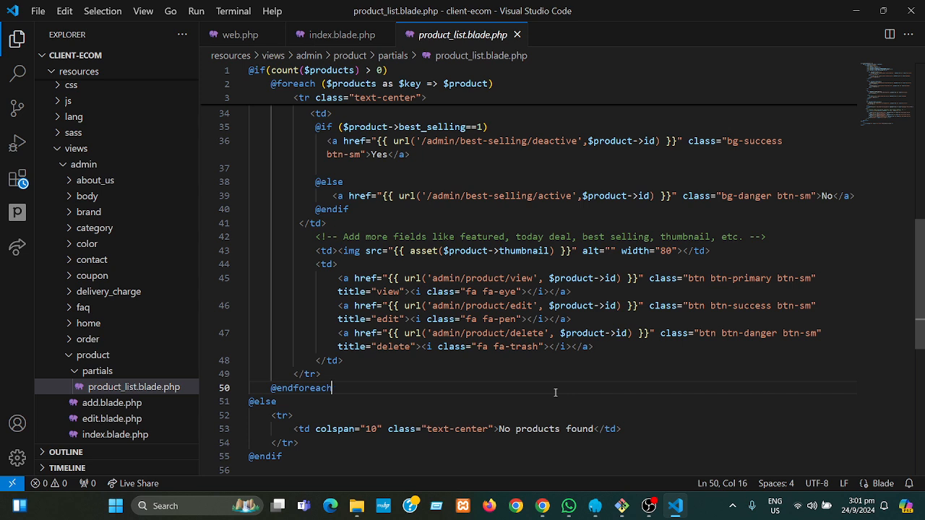
key(ctrl+s)
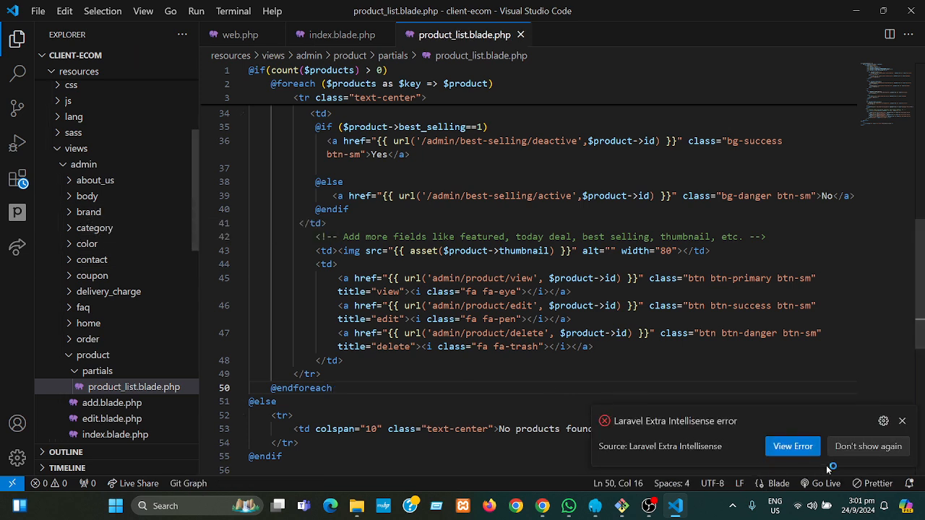
click(844, 446)
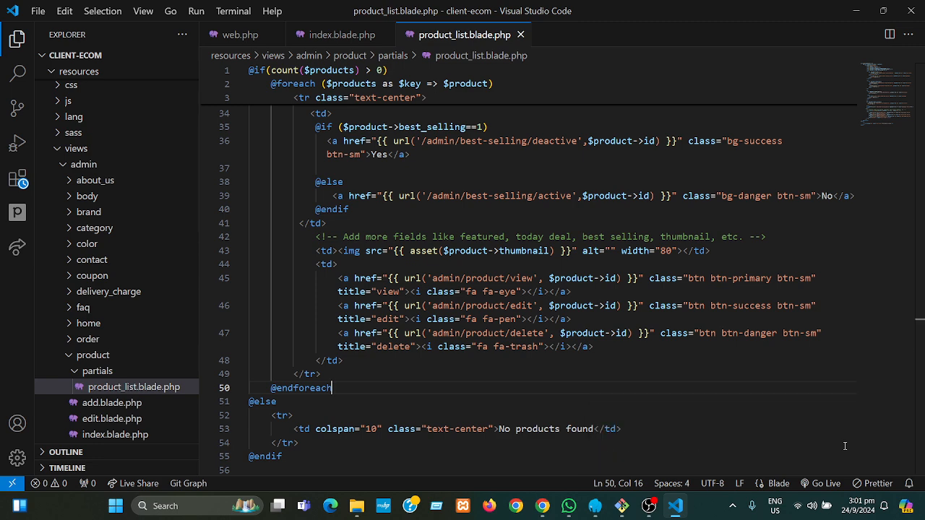
- Open admin/brand/index.blade.php and select the onclick="confirmation(event)" handler on line 38
click(97, 213)
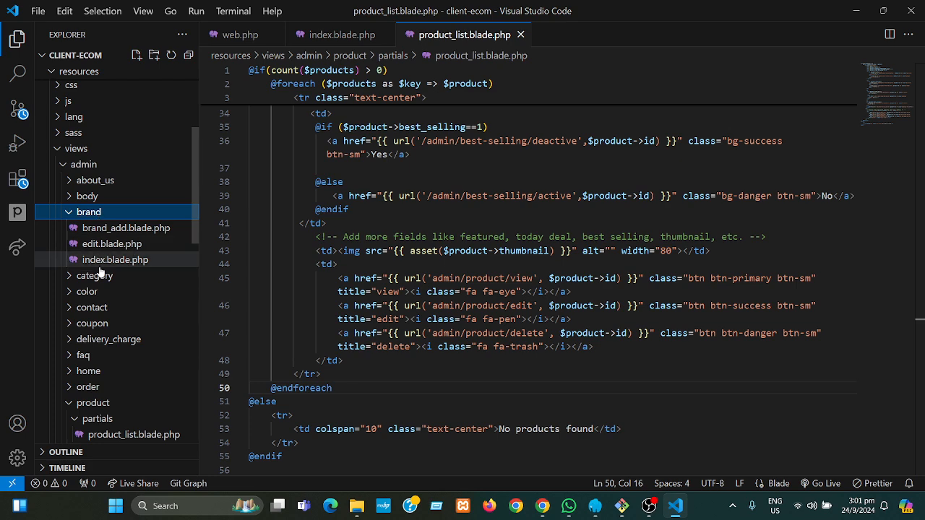
click(101, 263)
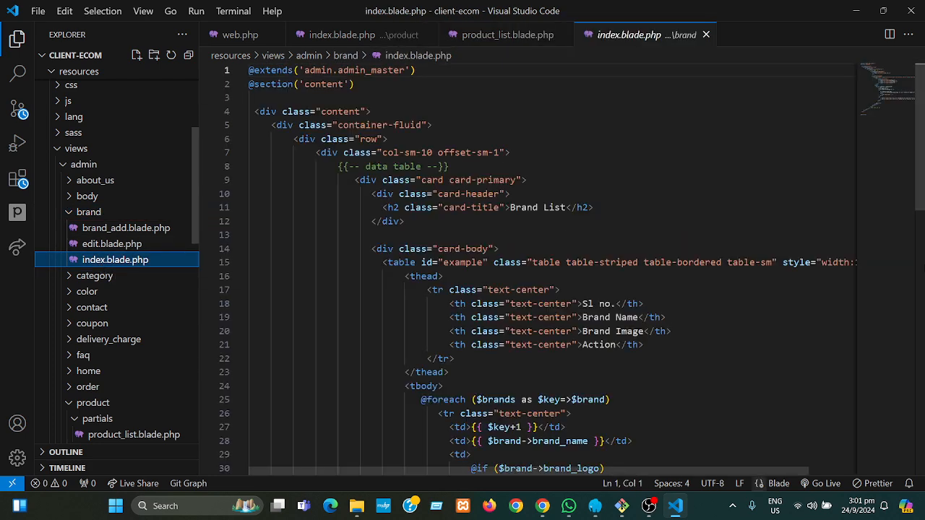
scroll(921, 191, down, 7)
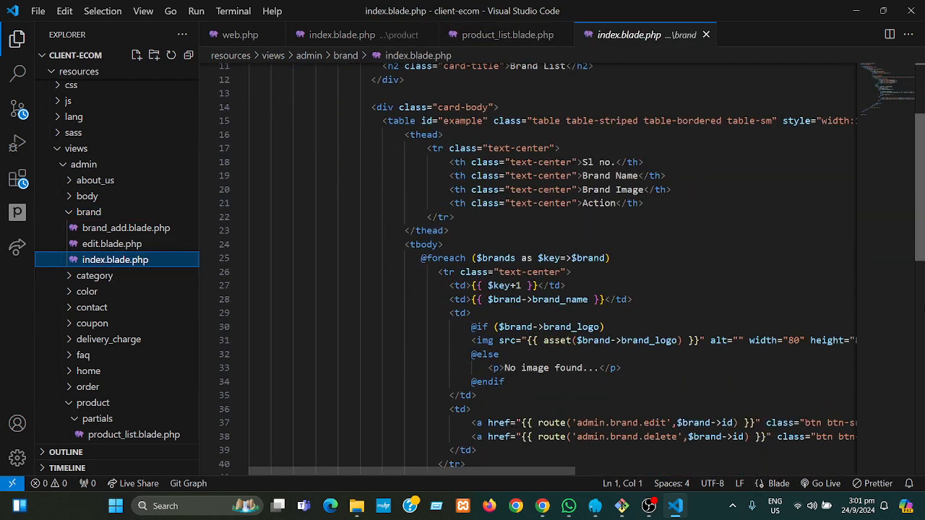
scroll(924, 334, down, 3)
drag(924, 335, 924, 332)
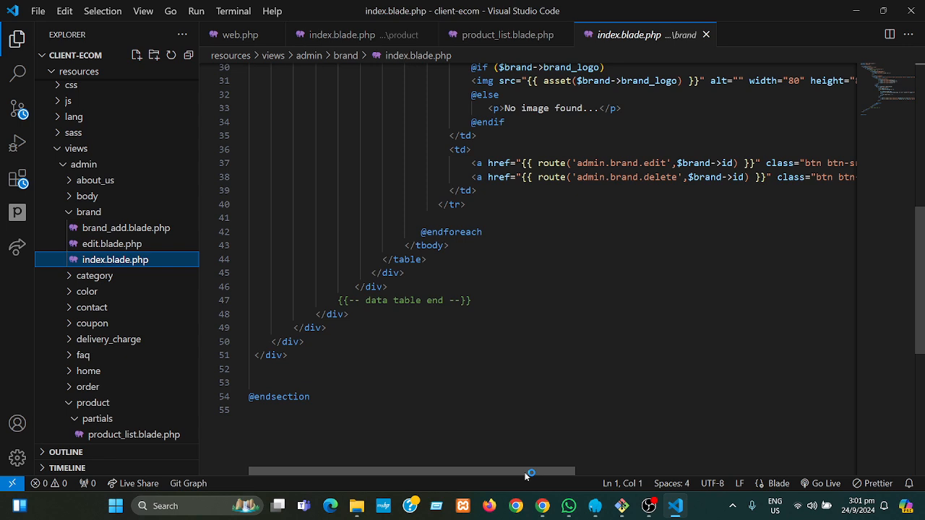
scroll(529, 473, right, 3)
scroll(673, 457, right, 6)
scroll(694, 455, right, 1)
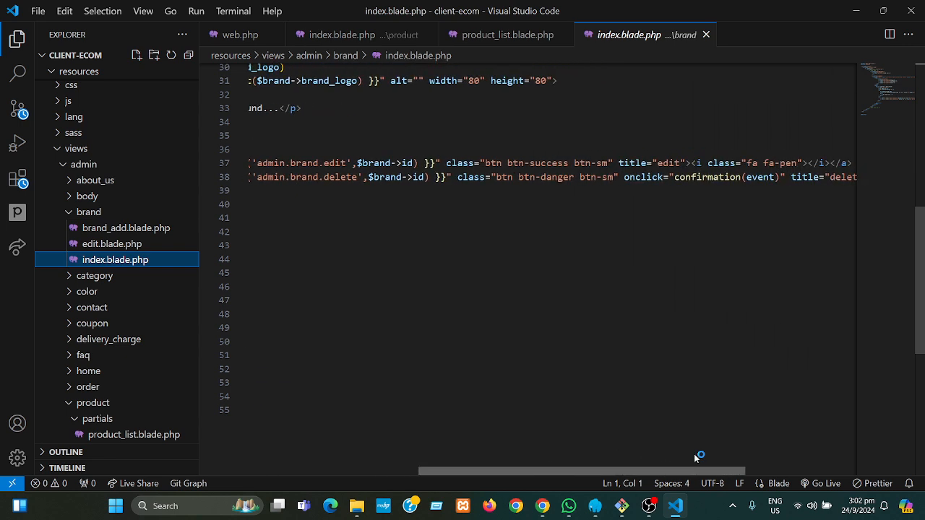
drag(787, 177, 624, 179)
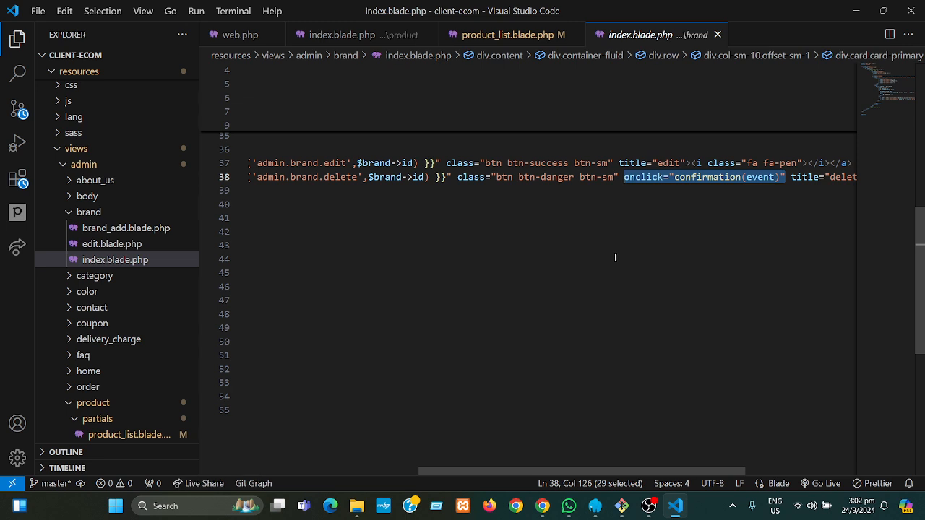
- Insert onclick="confirmation(event)" after title="delete" on line 47 of product_list.blade.php
click(373, 37)
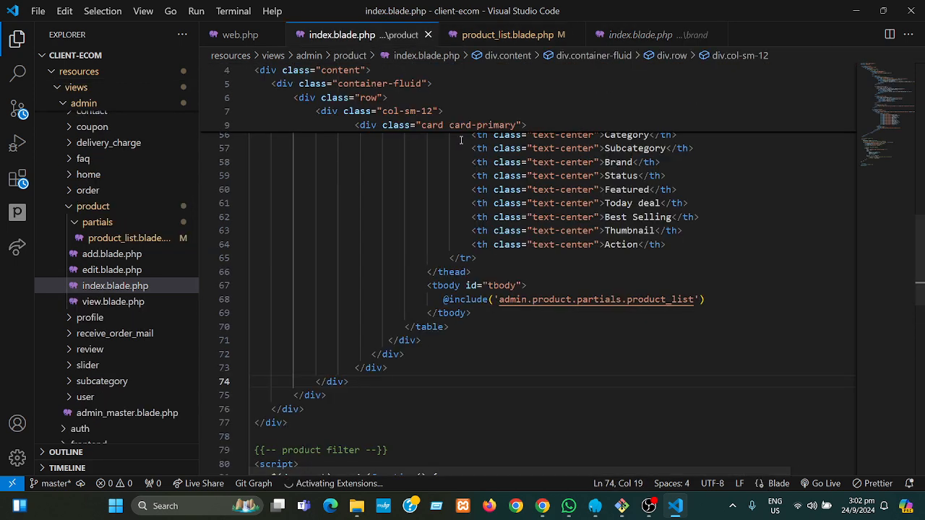
click(494, 38)
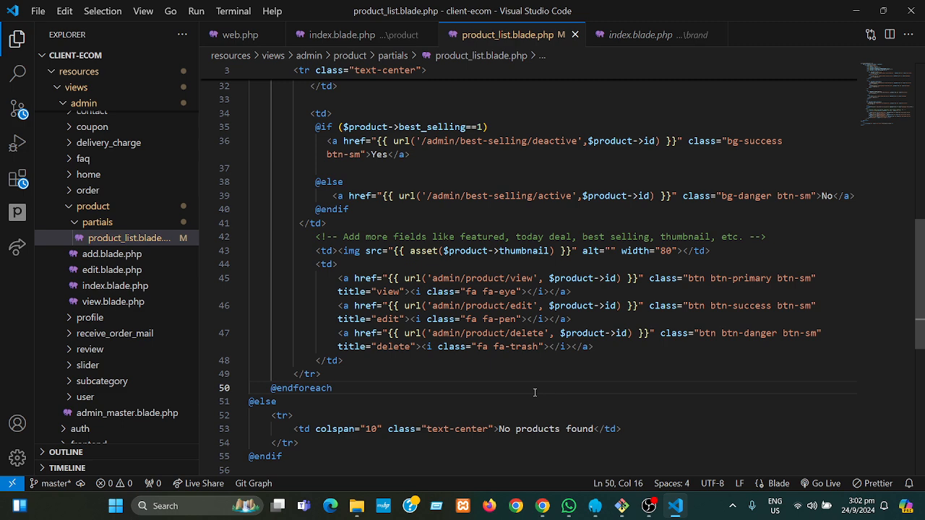
click(415, 347)
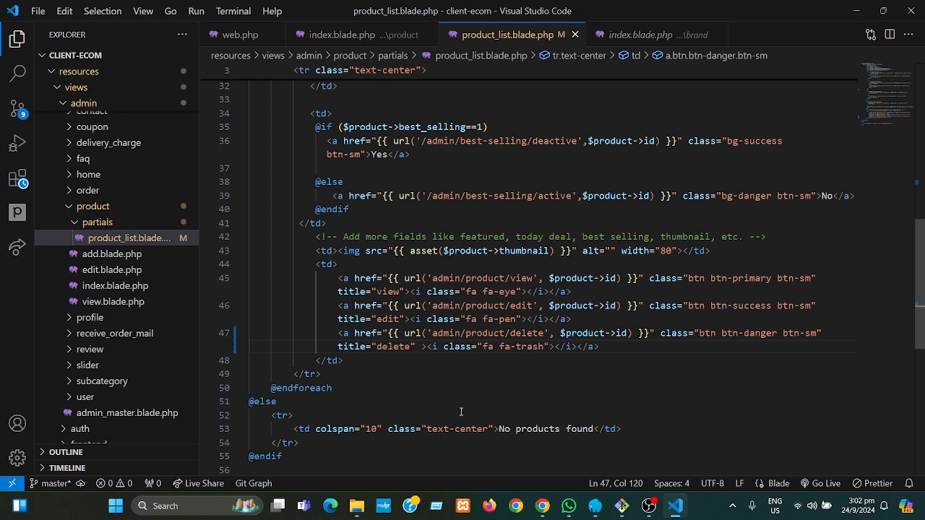
key(Tab)
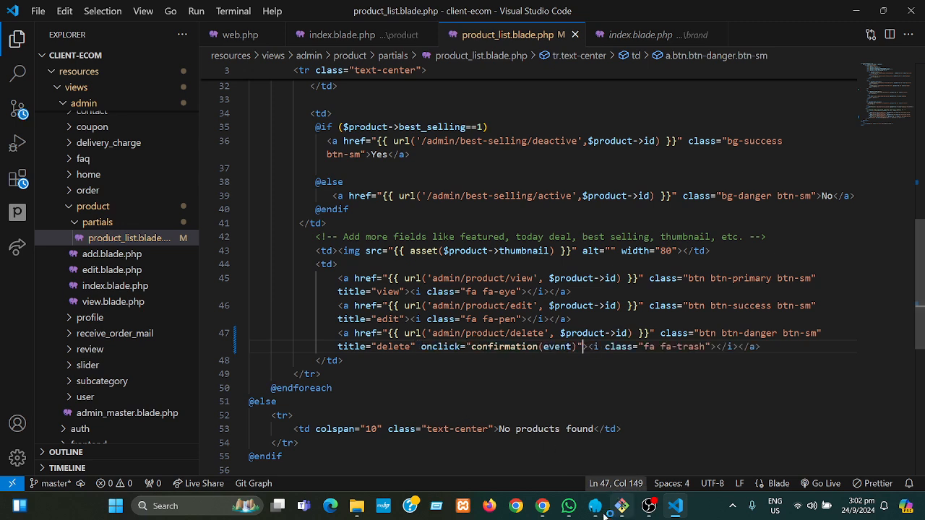
- Reload the admin product management page in Chrome, which fails with ERR_CONNECTION_REFUSED
mouse_move(551, 513)
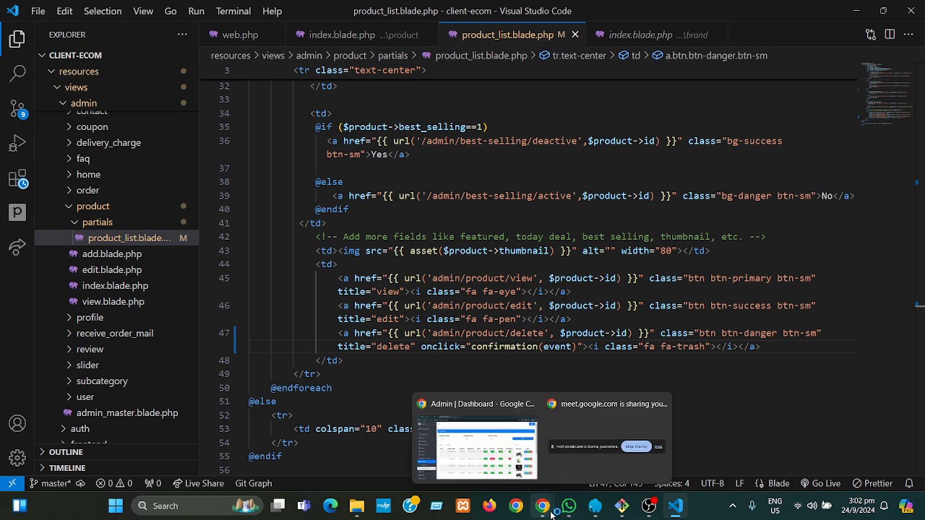
click(483, 451)
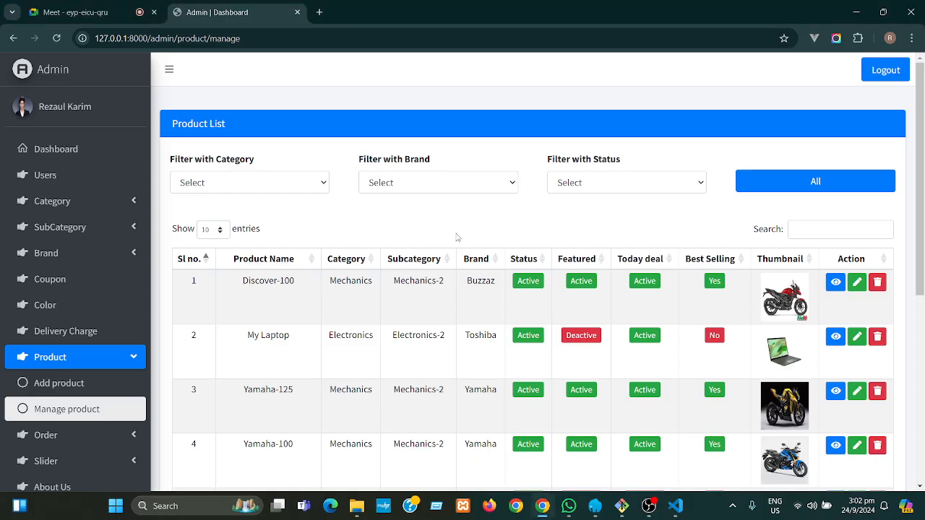
key(F5)
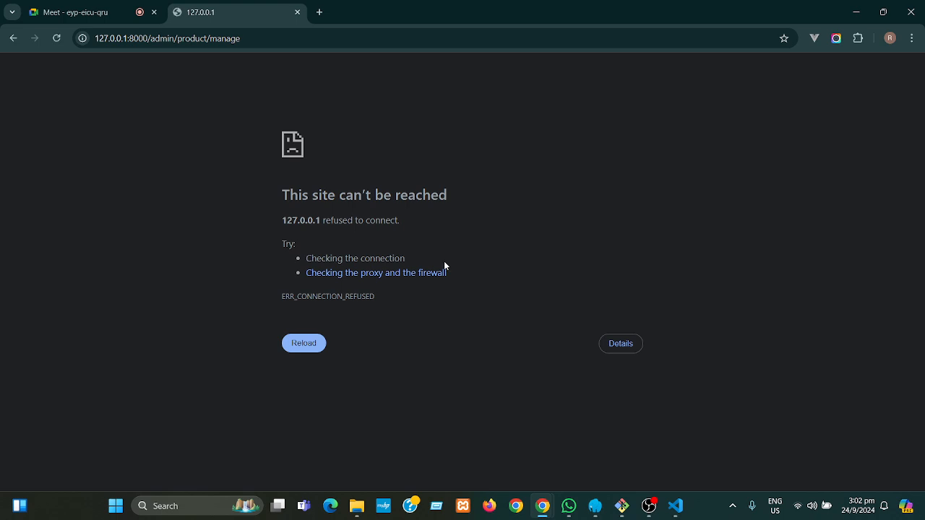
key(F5)
click(57, 38)
- Rerun php artisan serve from history to serve 127.0.0.1:8000, then minimize Git Bash
click(631, 508)
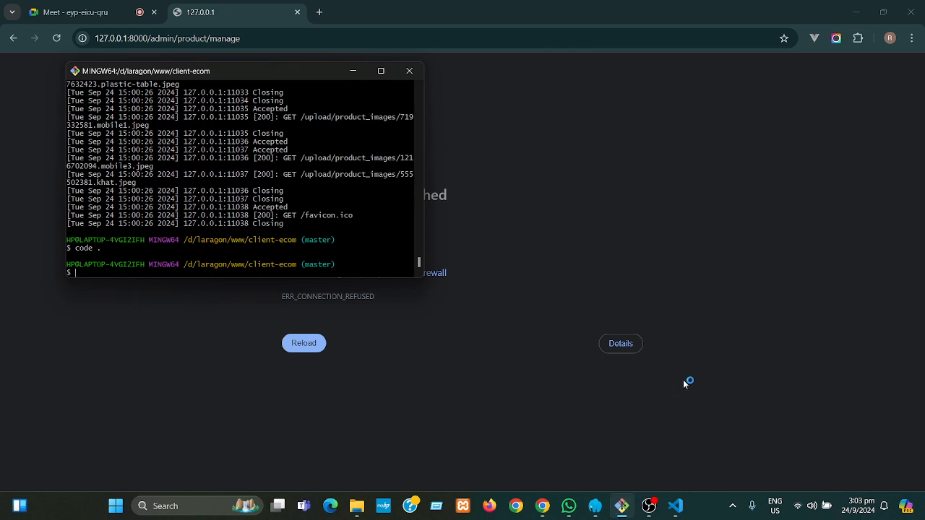
key(Up)
key(Up)
key(Return)
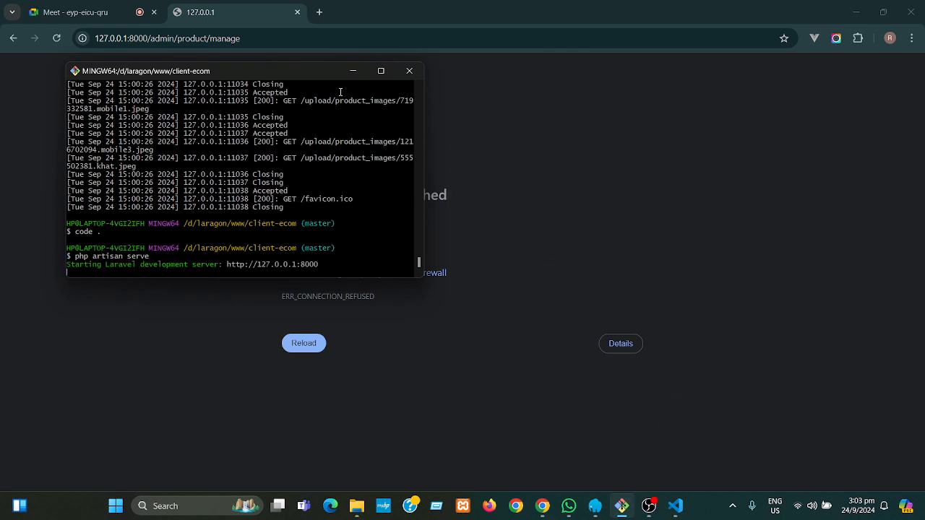
click(352, 71)
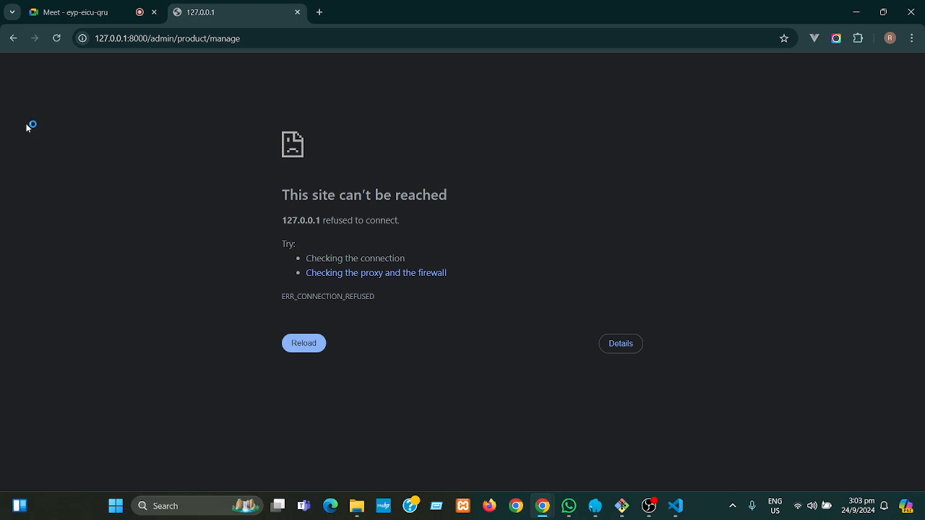
- Reload the product list, confirm deleting Discover-100 asks 'Are you sure?', and cancel it
click(56, 40)
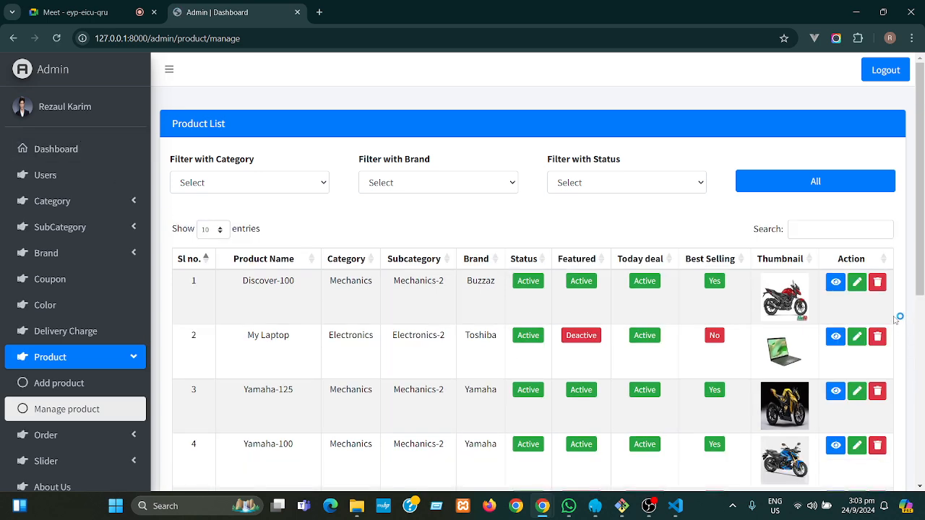
click(881, 286)
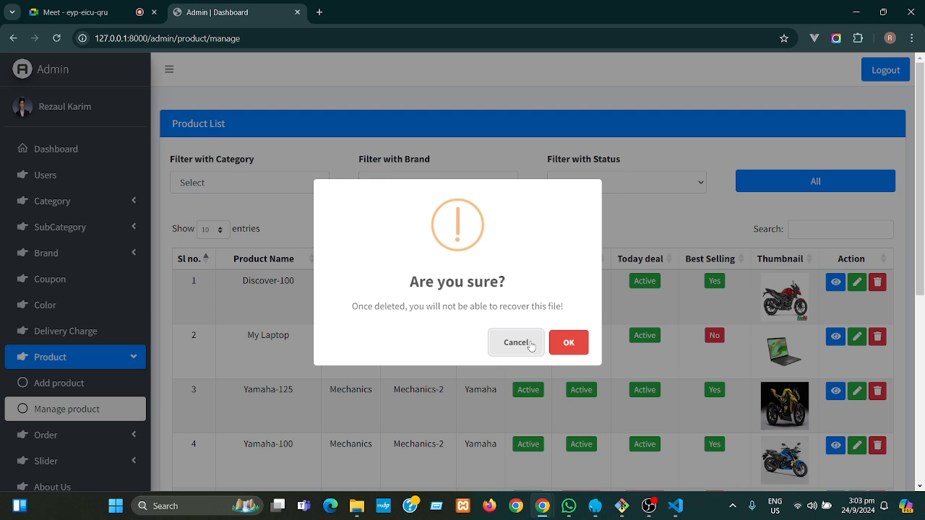
click(524, 345)
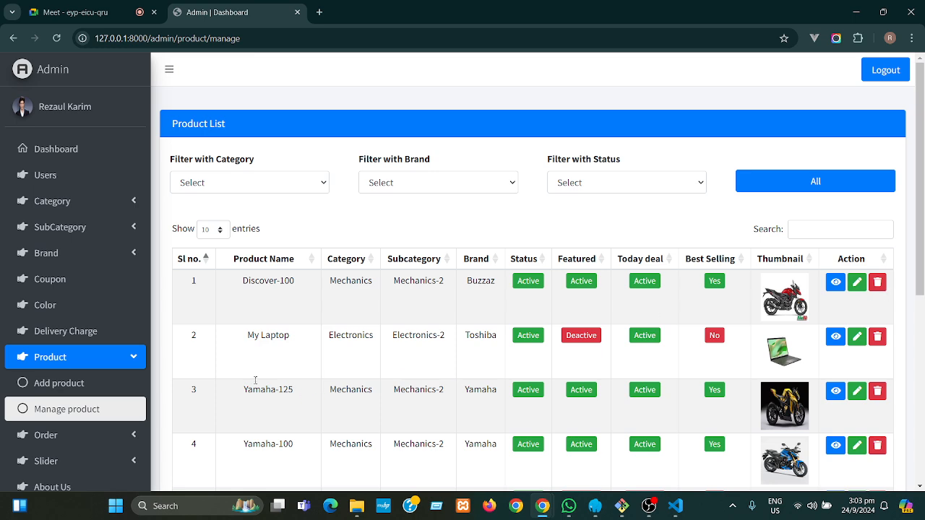
click(132, 359)
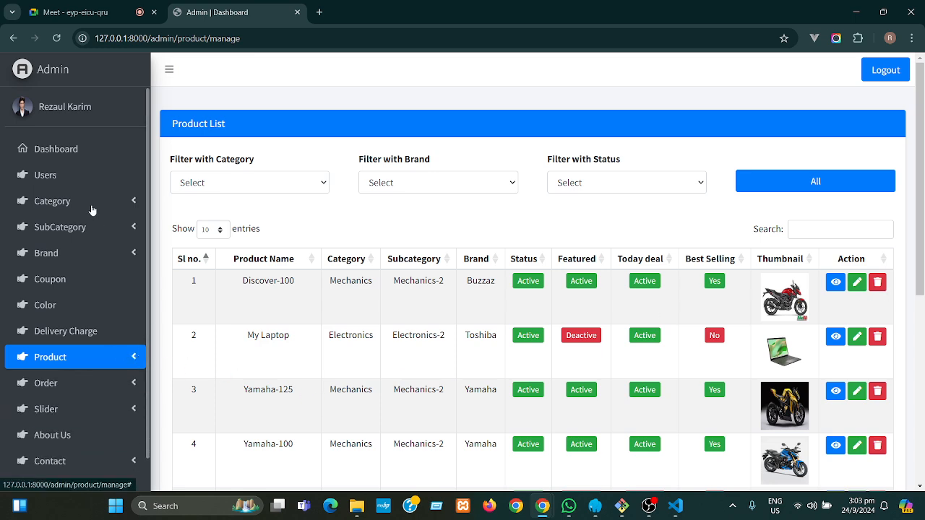
- Open the User Registrations list (6 users) from the dashboard and scroll through it
click(50, 149)
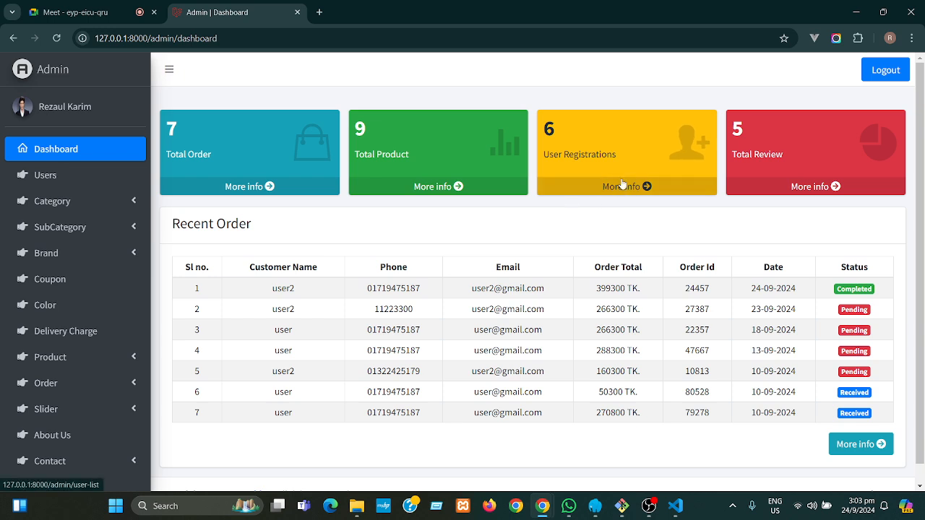
double_click(550, 129)
click(571, 130)
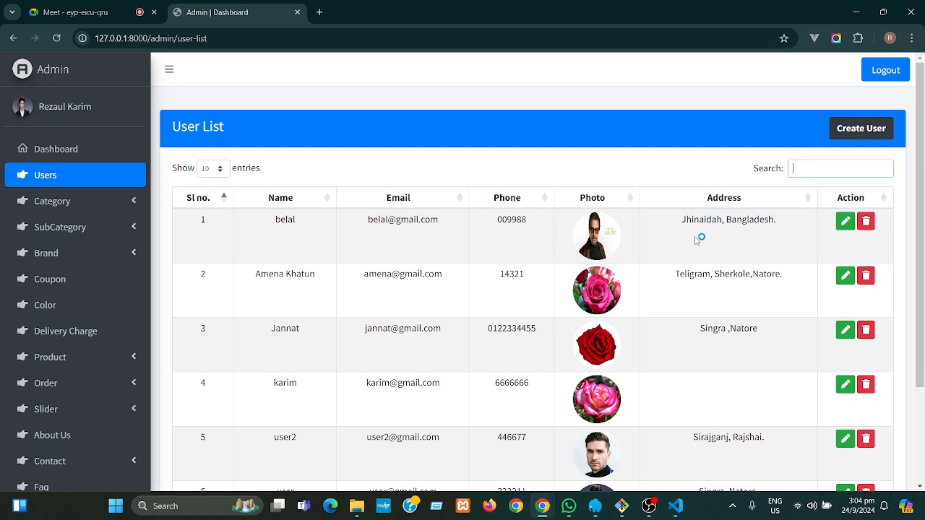
drag(920, 201, 922, 268)
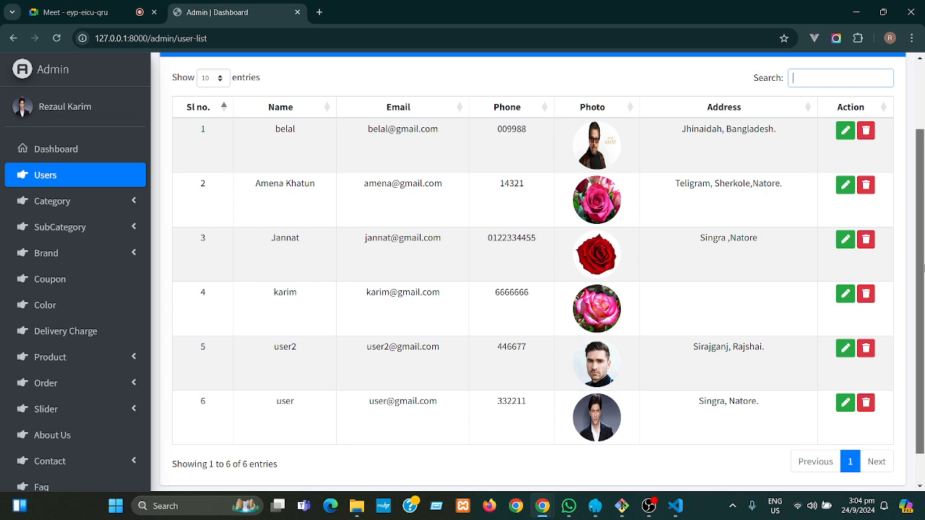
drag(922, 267, 922, 202)
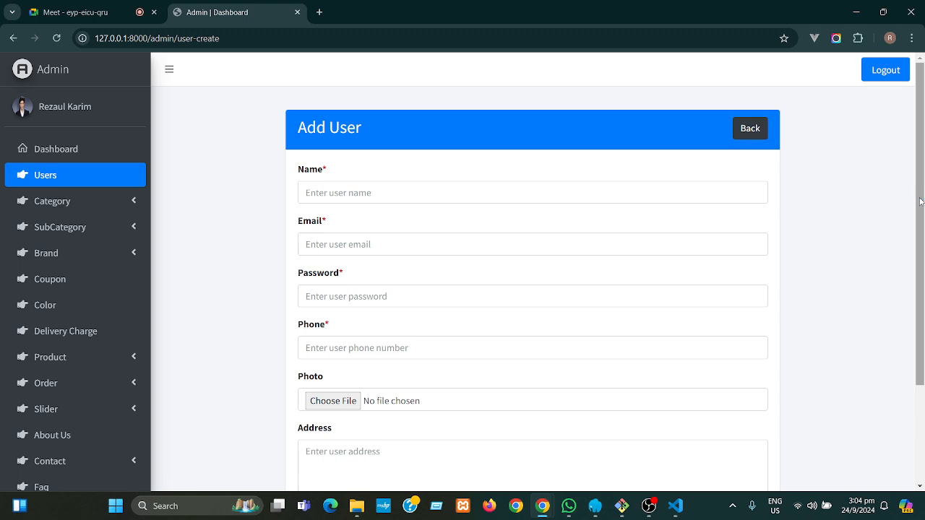
scroll(920, 231, down, 1)
drag(920, 270, 924, 353)
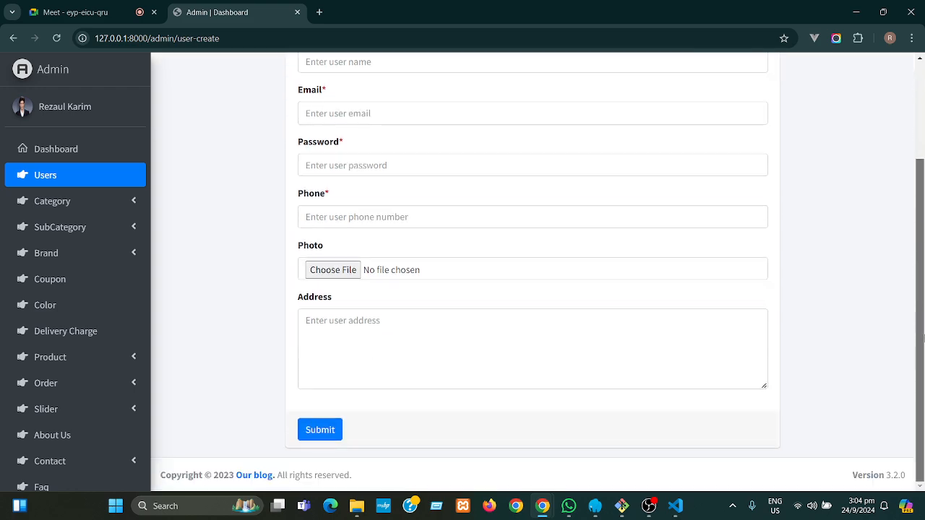
drag(923, 301, 916, 213)
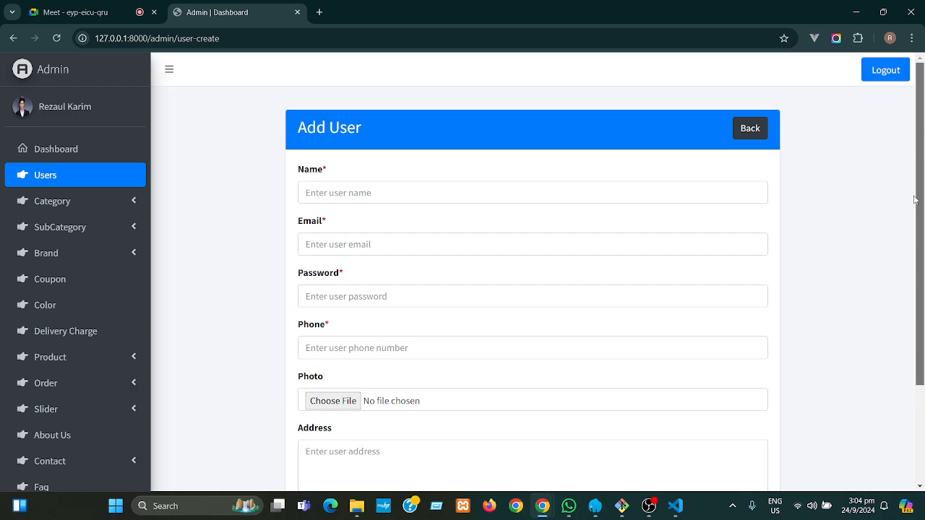
click(740, 134)
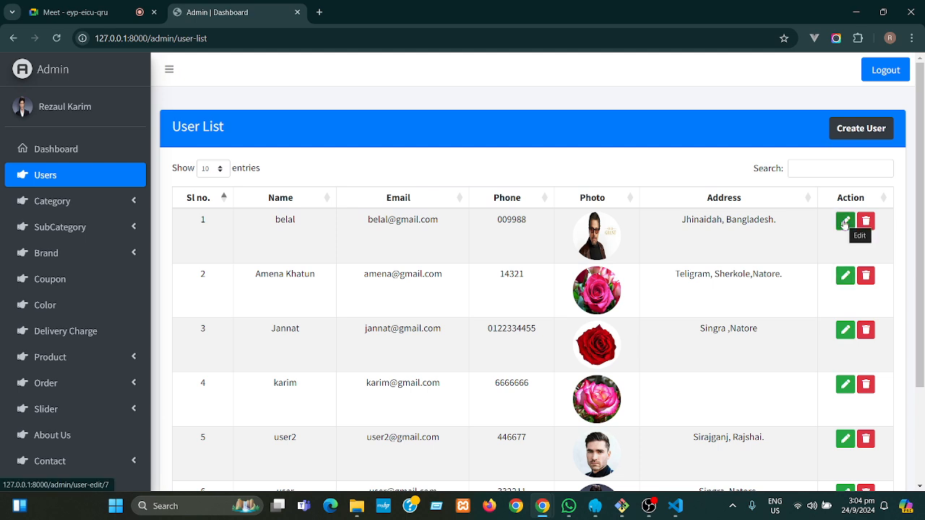
- View the first user's edit form, then go back to the user list
click(845, 222)
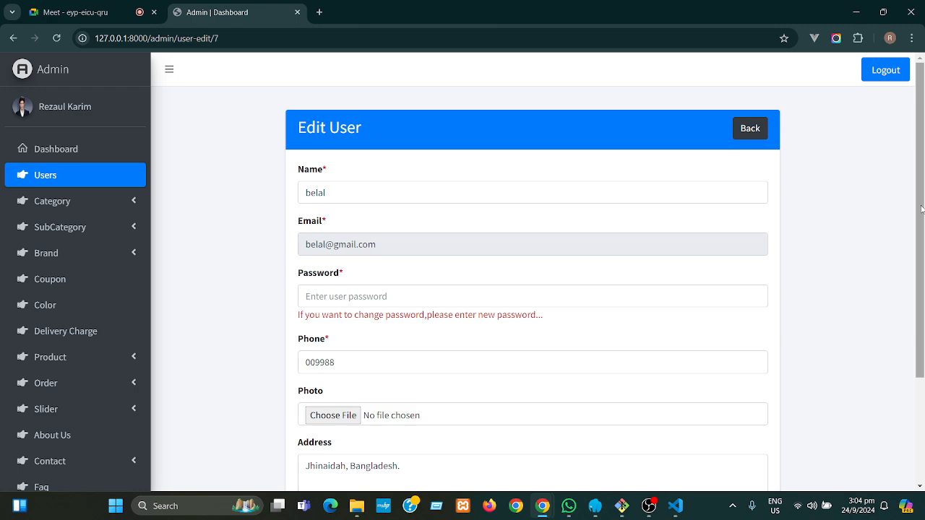
drag(922, 209, 750, 126)
click(752, 127)
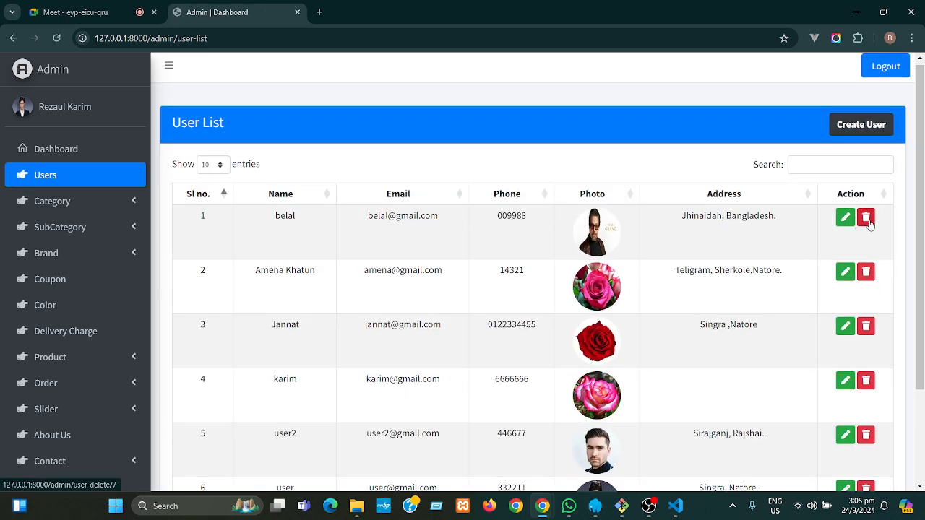
- Confirm deleting the first user asks for confirmation, cancel, and scroll to the table bottom
click(870, 223)
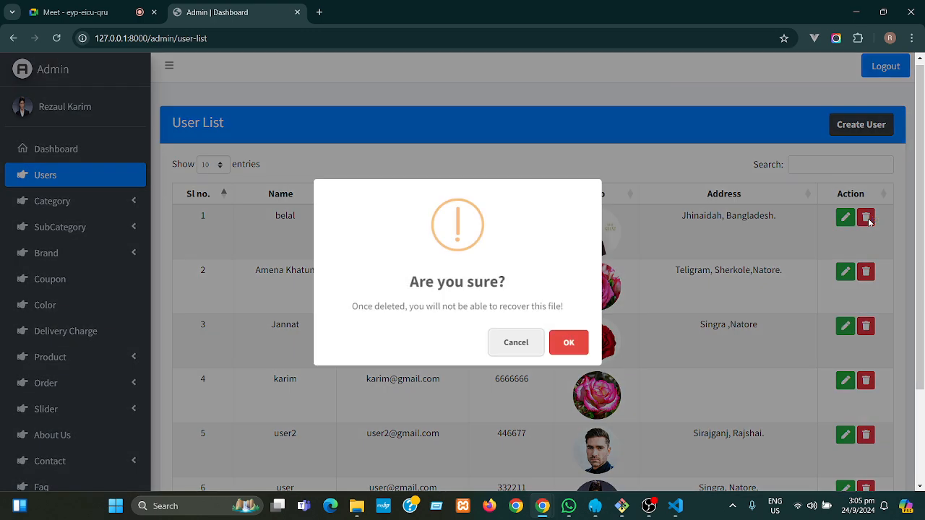
click(515, 343)
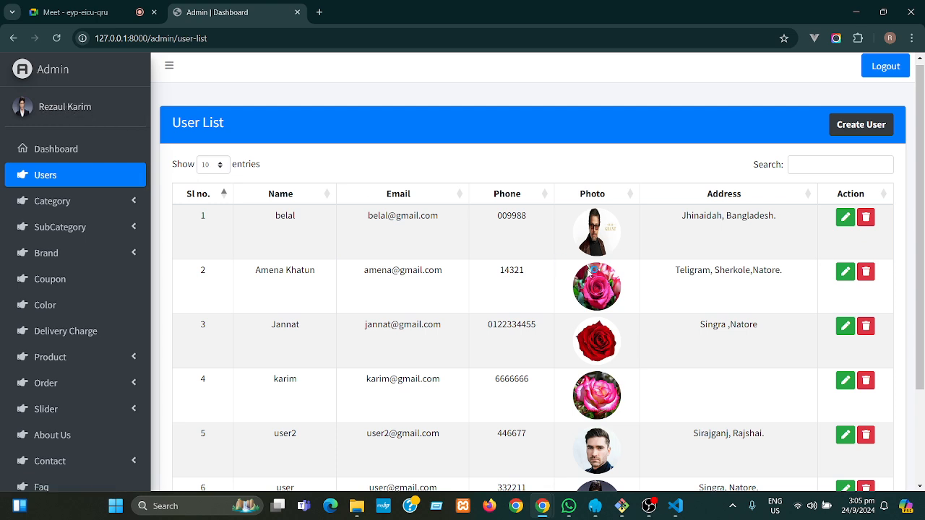
drag(921, 210, 921, 349)
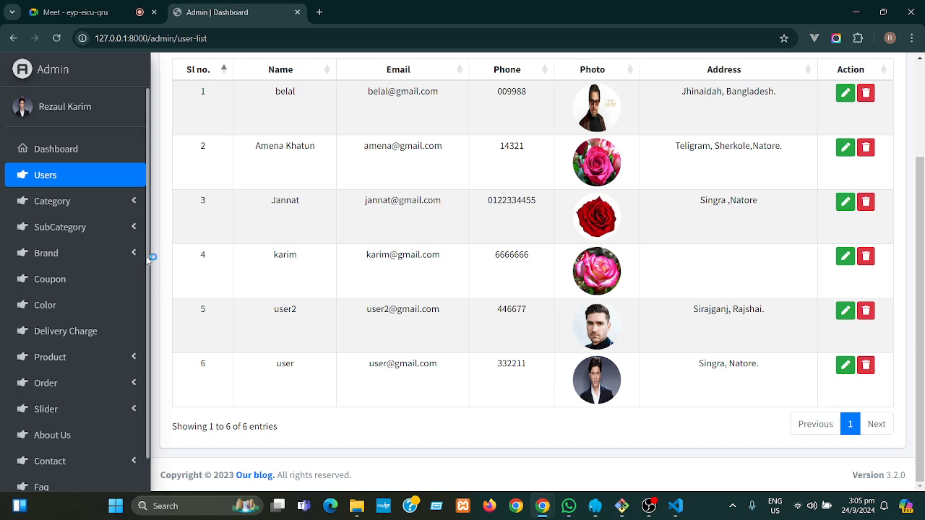
scroll(134, 353, down, 2)
- Open All Orders and view the Yamaha-100 order's invoice PDF (399300 TK)
click(96, 354)
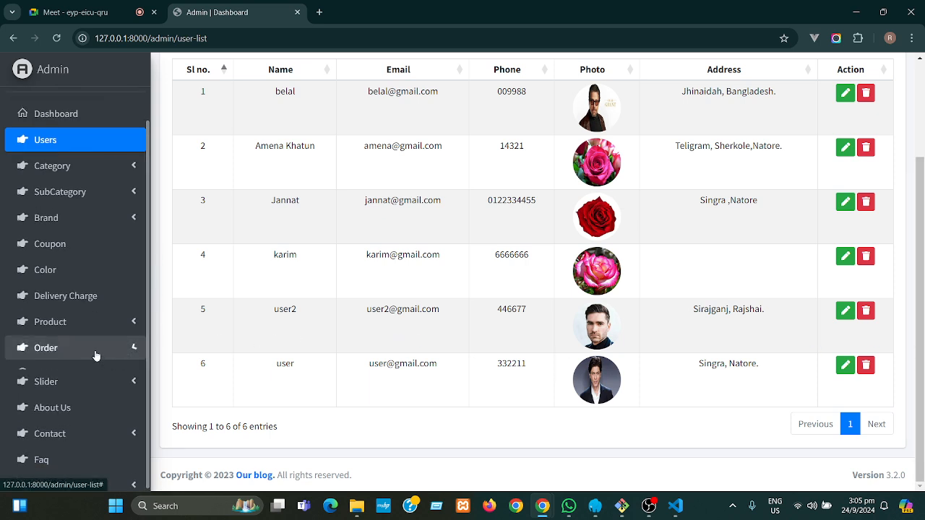
click(80, 375)
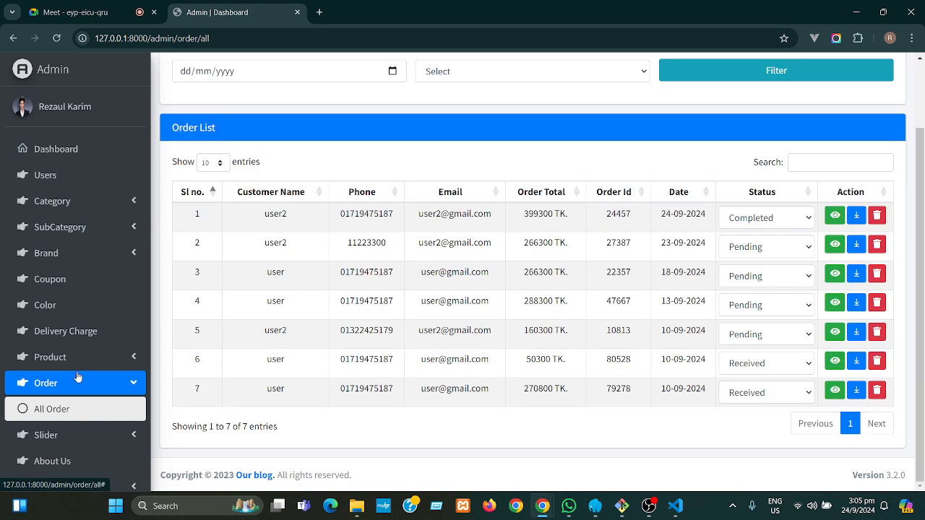
click(856, 216)
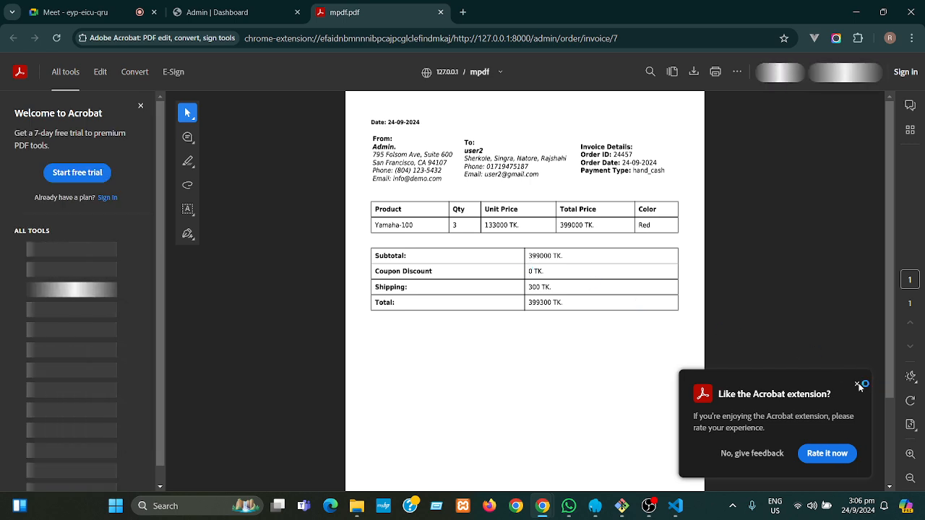
- Dismiss the rating popup, inspect the invoice's From address, and return to the admin dashboard
click(857, 384)
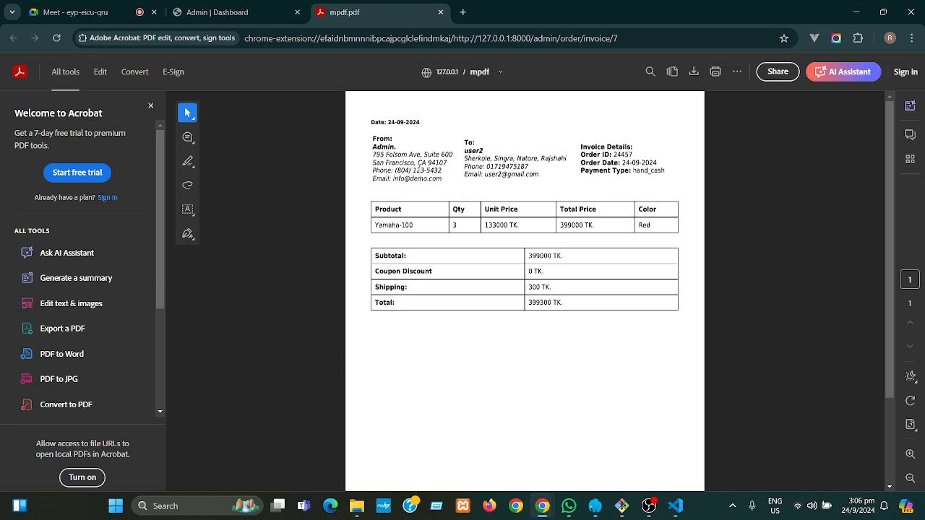
drag(374, 157, 439, 184)
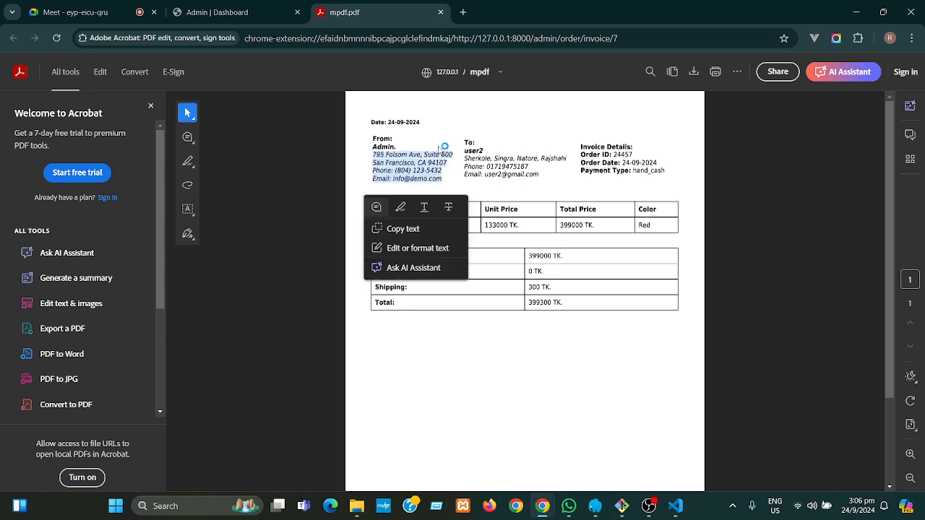
click(442, 134)
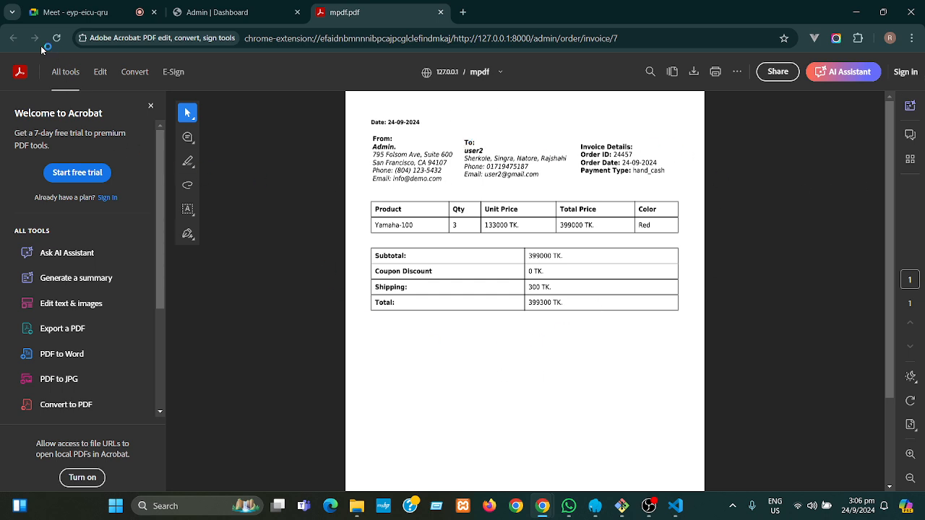
click(244, 12)
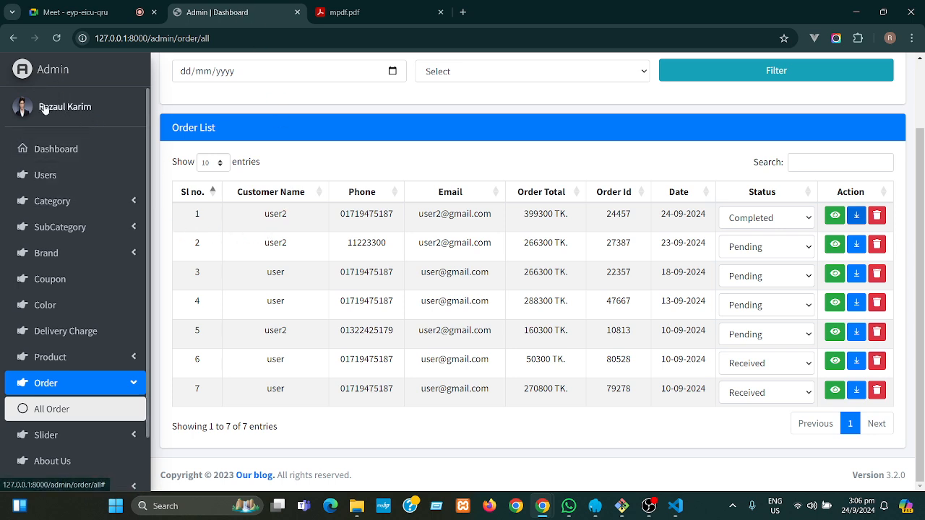
click(47, 147)
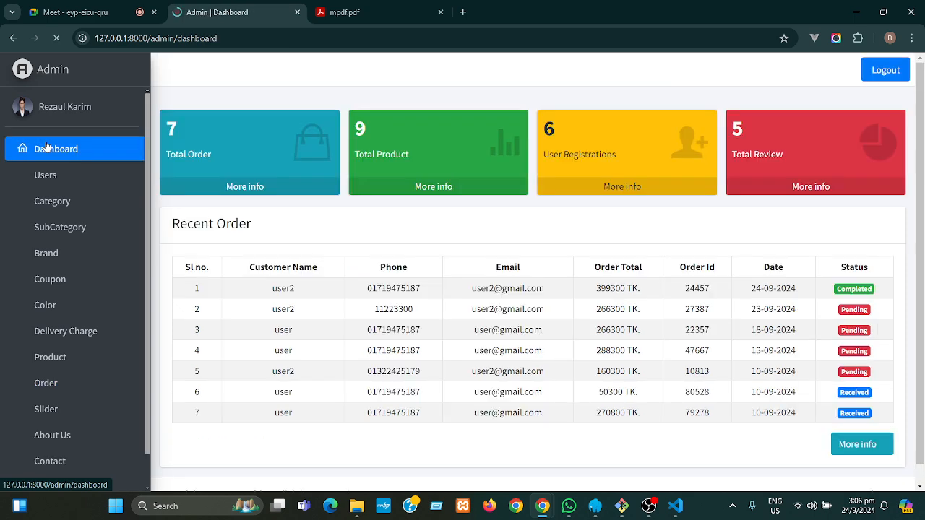
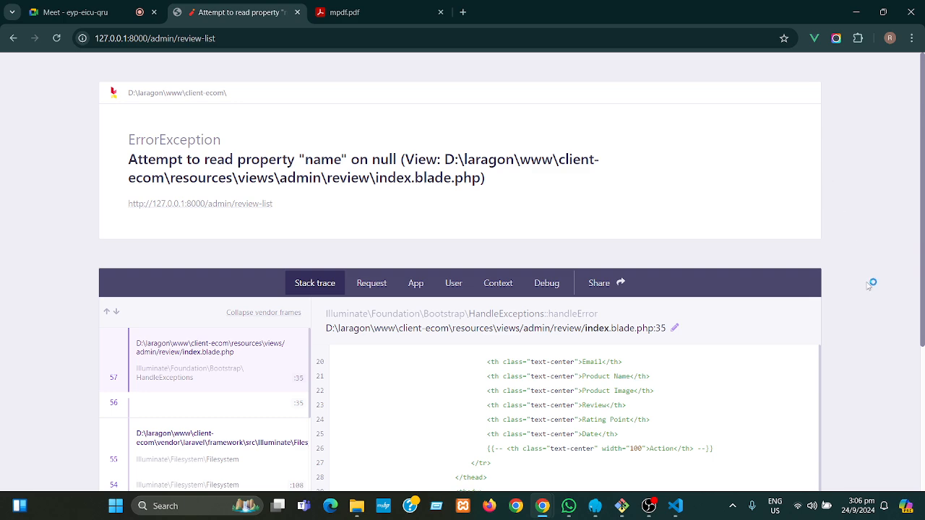
- Scroll the review-list error page and switch to VS Code showing product_list.blade.php
drag(923, 254, 923, 349)
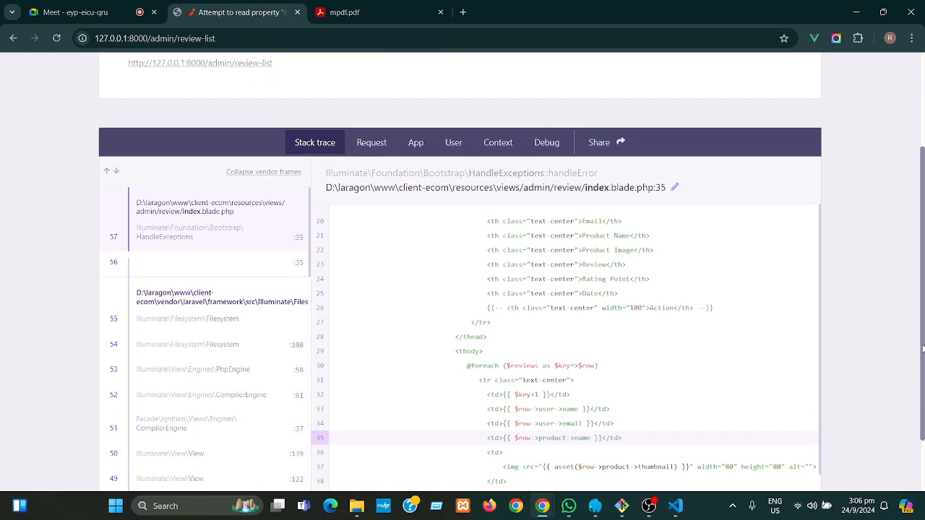
click(678, 509)
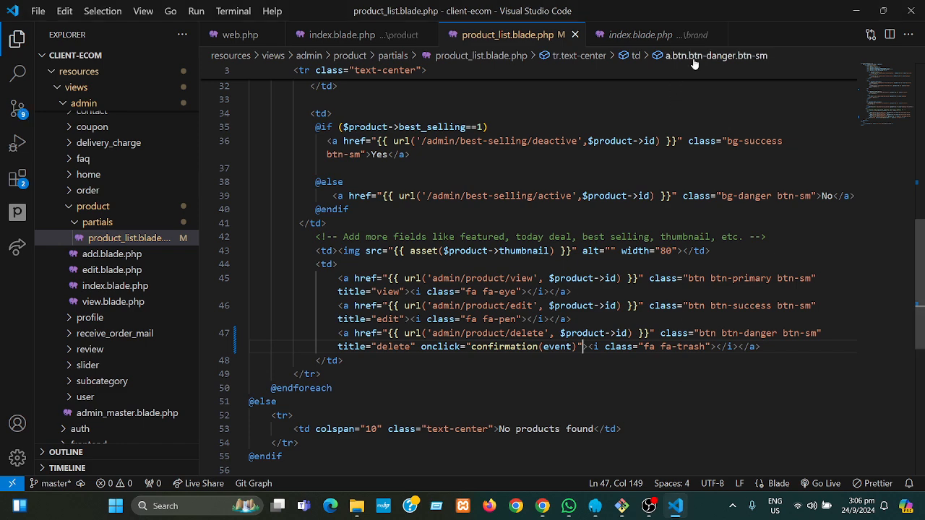
- Close the extra editor tabs, open views/admin/review/index.blade.php, and recheck the error page
click(717, 35)
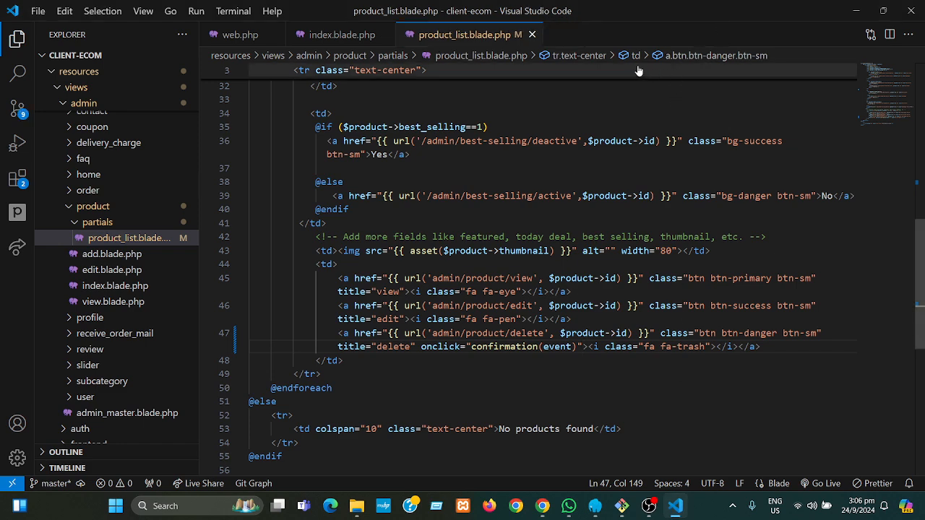
click(532, 35)
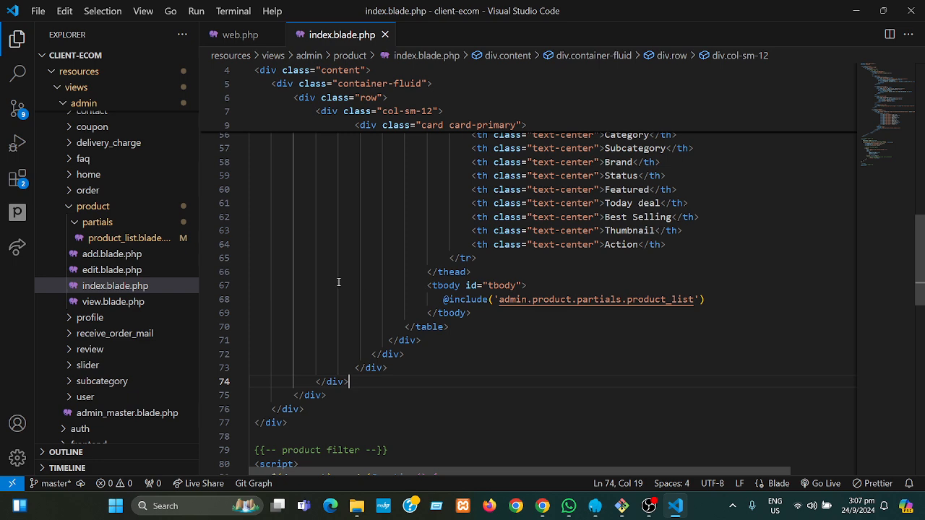
click(112, 222)
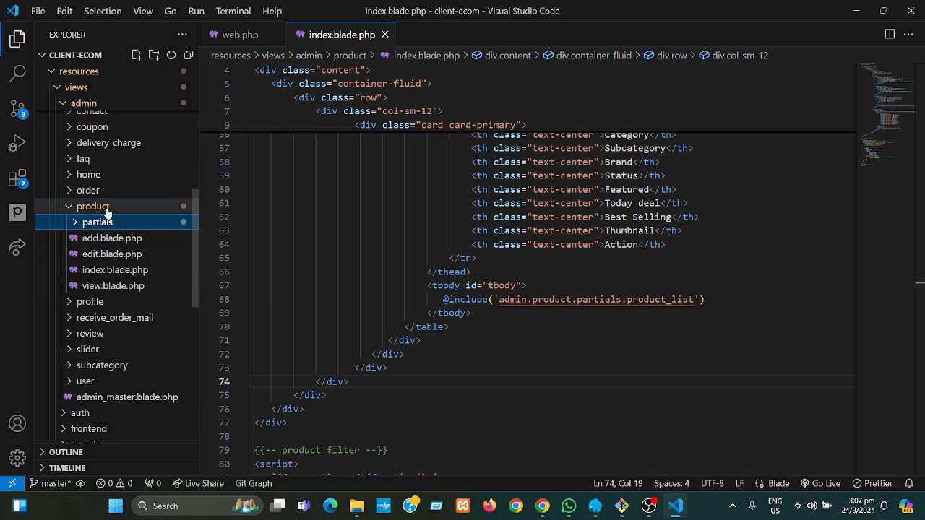
click(106, 210)
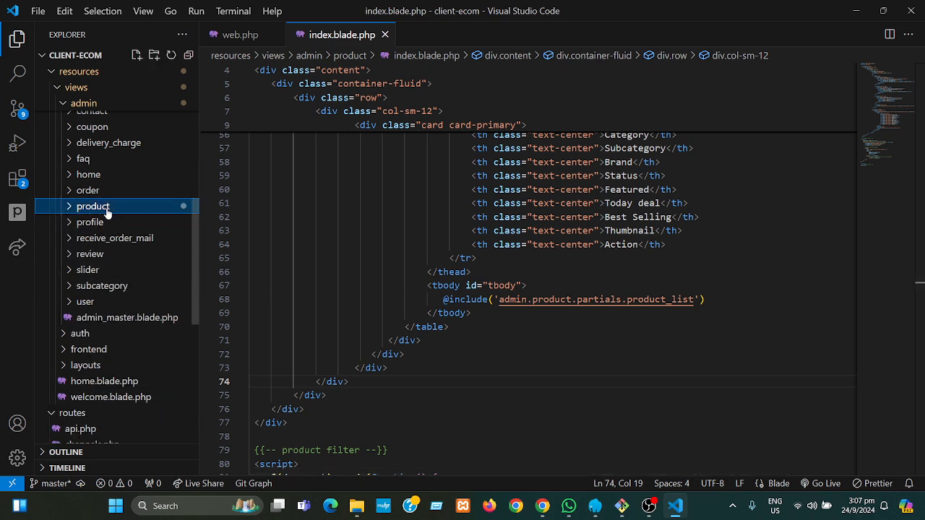
click(94, 254)
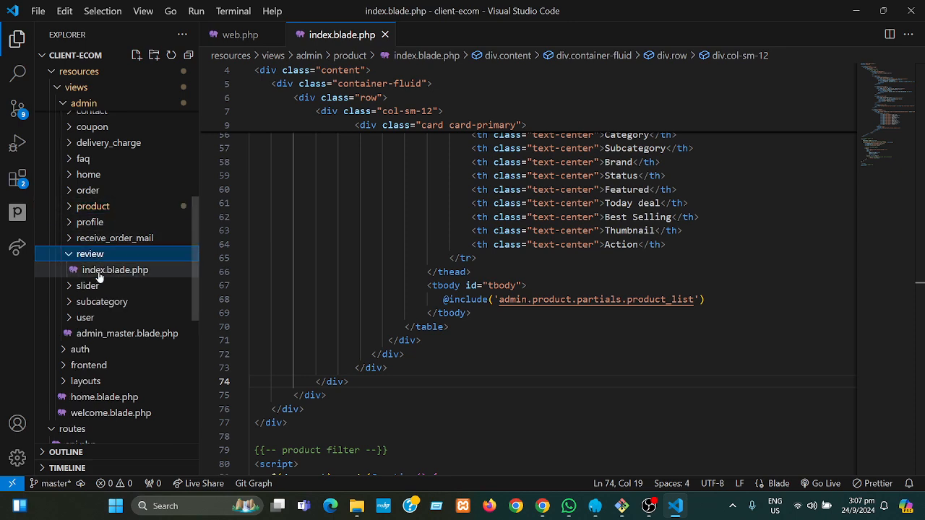
click(102, 270)
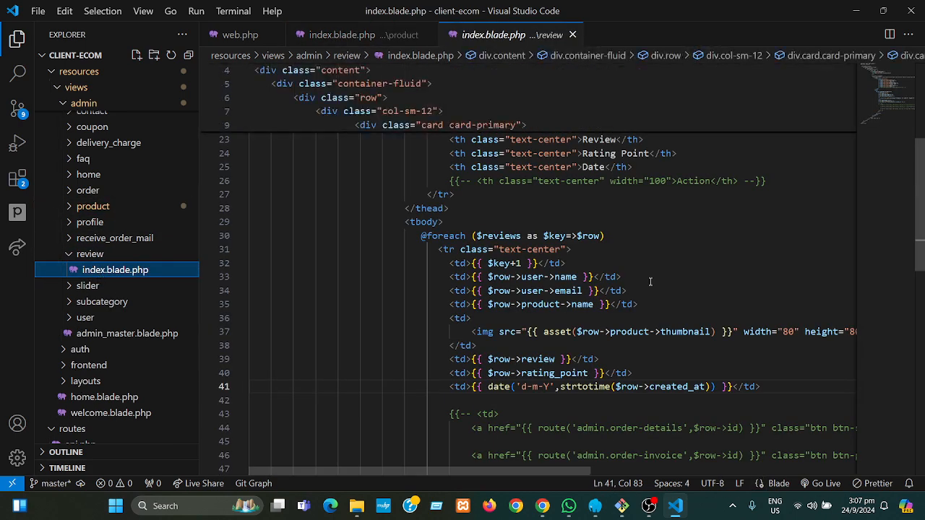
click(702, 263)
key(ctrl+s)
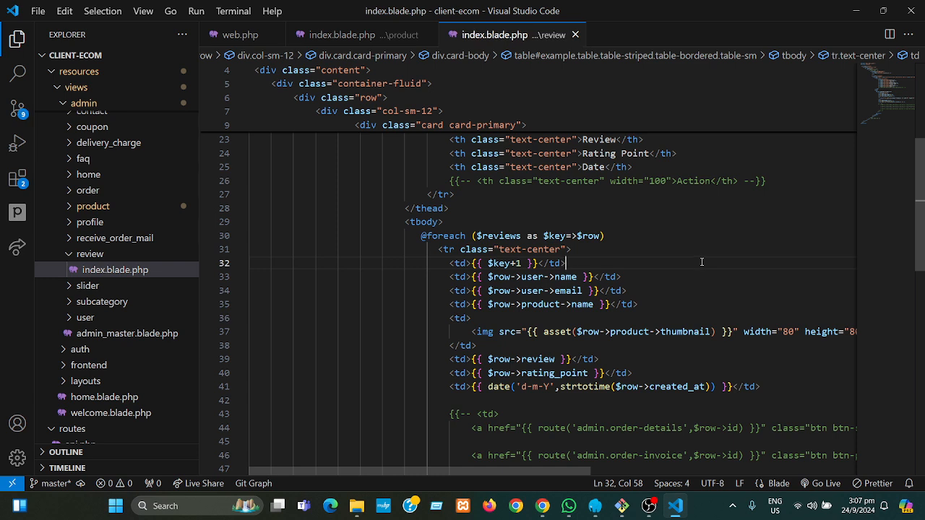
mouse_move(542, 506)
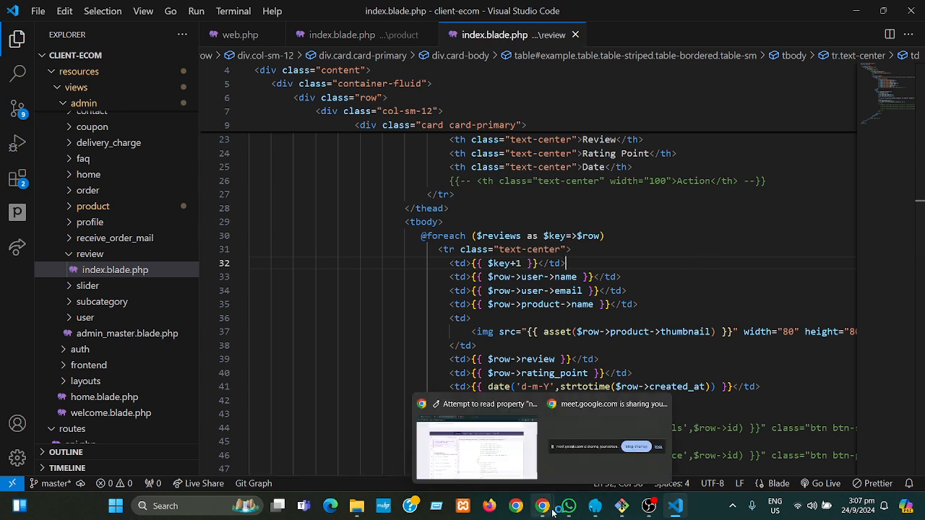
click(486, 470)
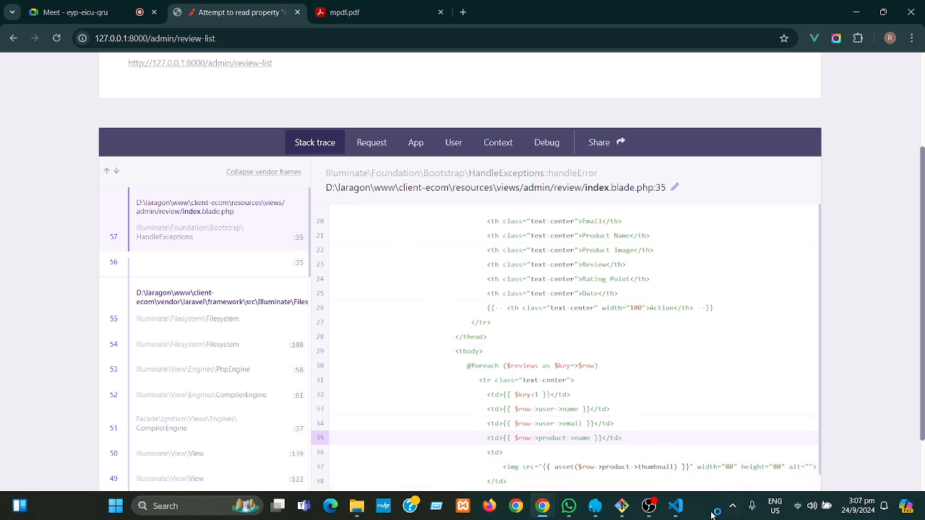
- Append ->withDefault() to the Review model's product() relation and save it
click(677, 508)
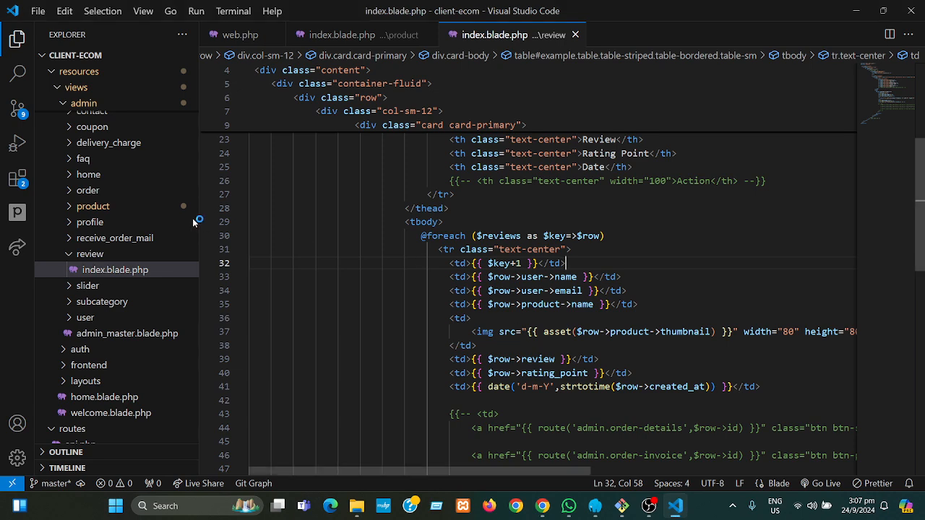
drag(196, 247, 160, 124)
click(96, 152)
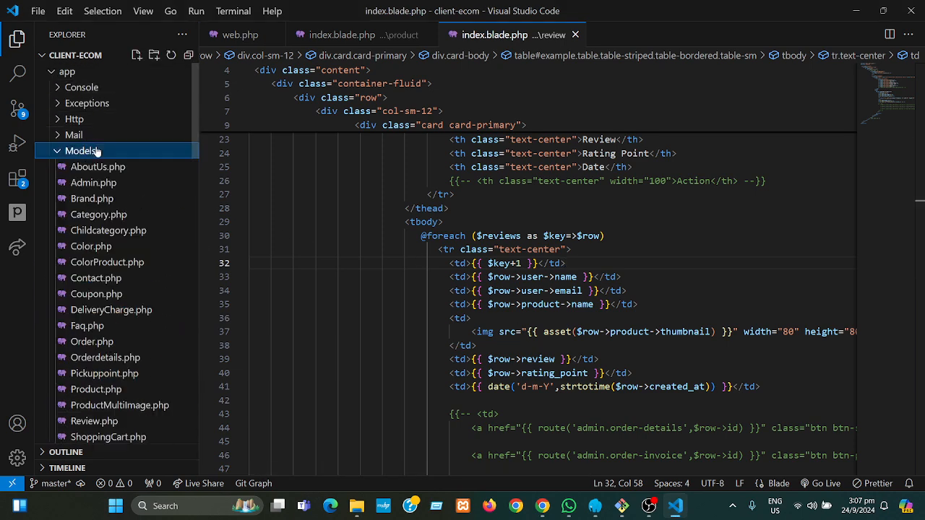
click(109, 423)
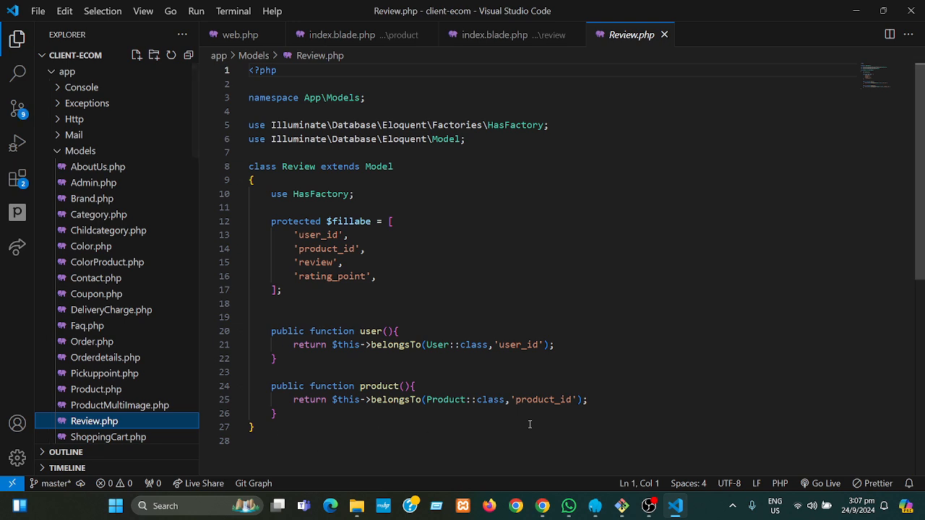
click(587, 400)
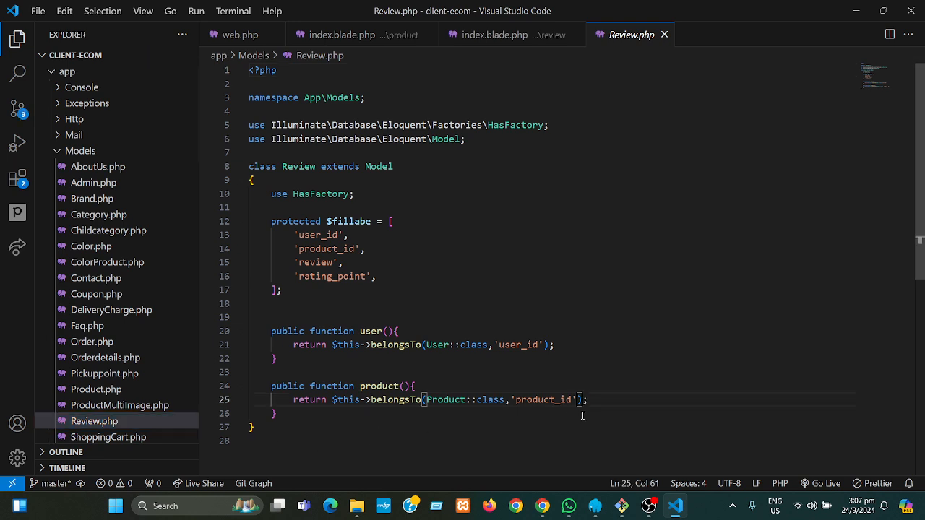
text(->with)
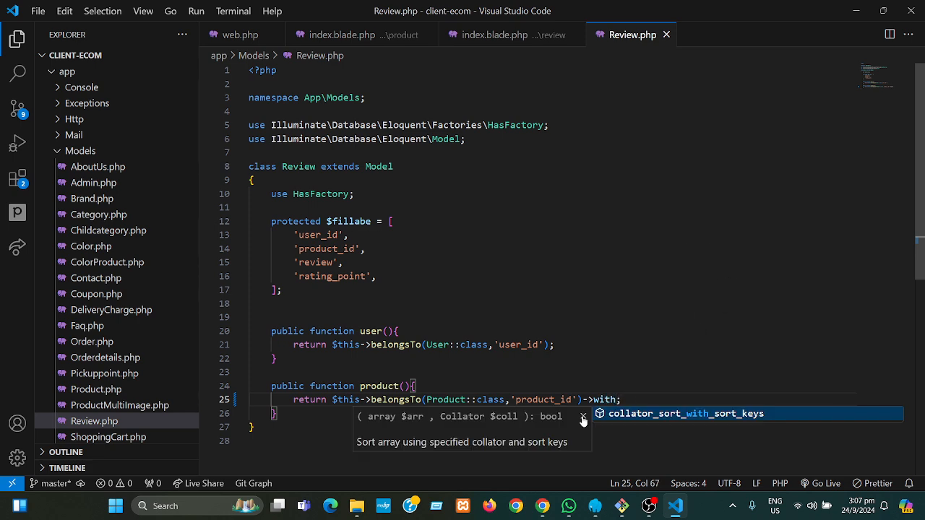
text(Default)
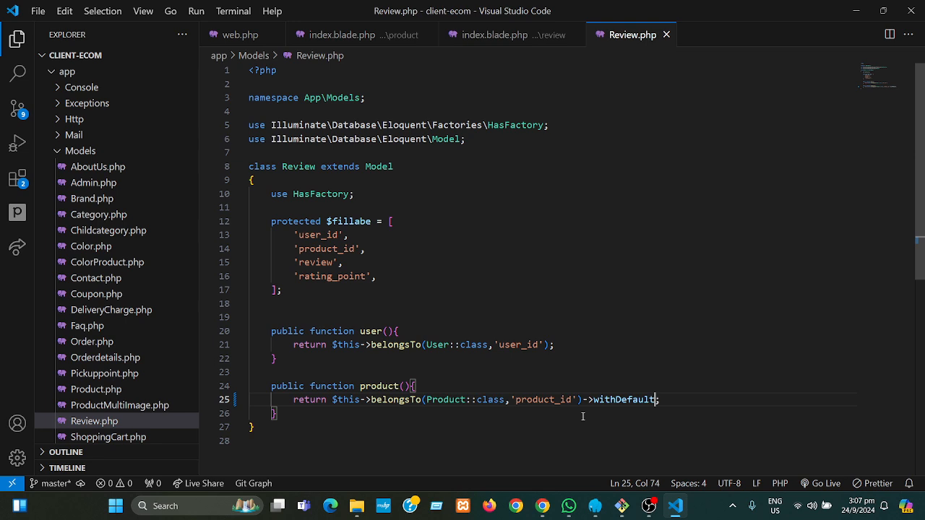
text(()
key(ctrl+s)
- Reload the review list so its five reviews load without error, then go to the Dashboard
mouse_move(542, 506)
click(477, 437)
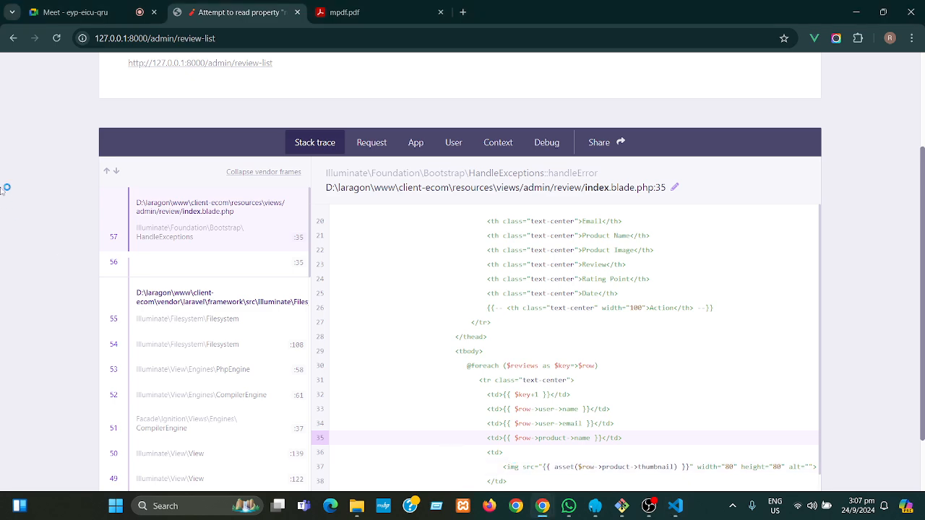
click(57, 38)
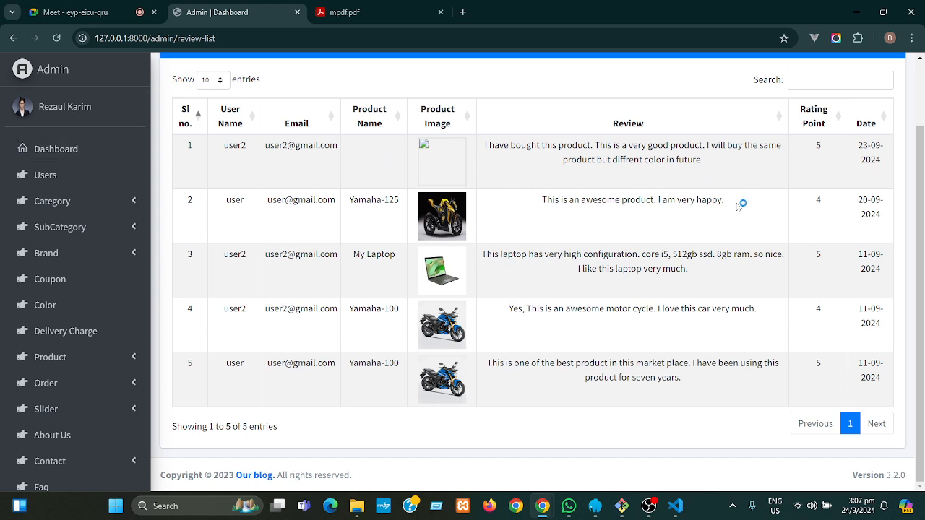
drag(921, 222, 918, 186)
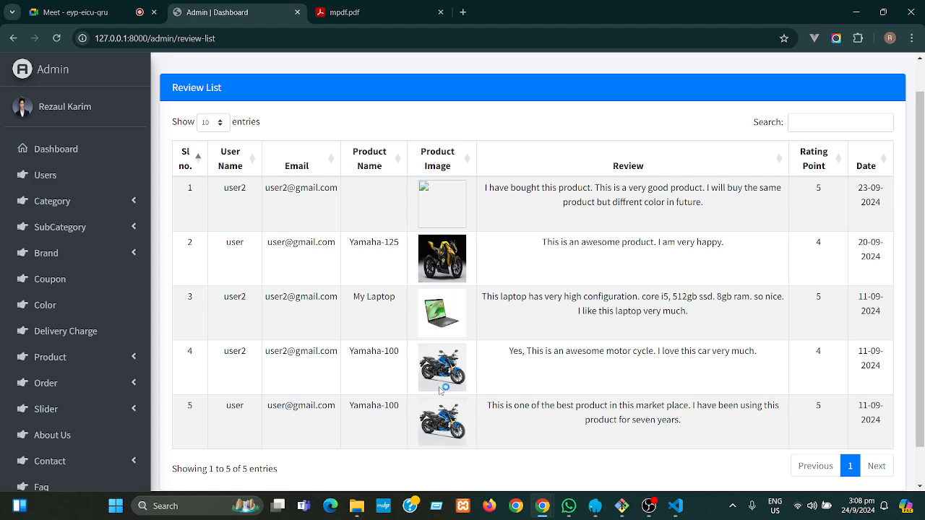
click(74, 151)
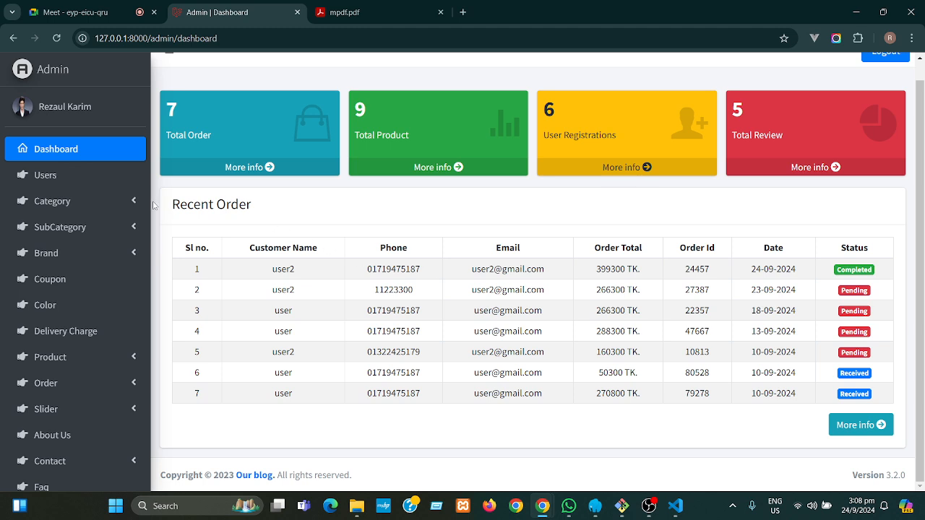
- Open the Category List and the Electronics category's edit page
click(130, 200)
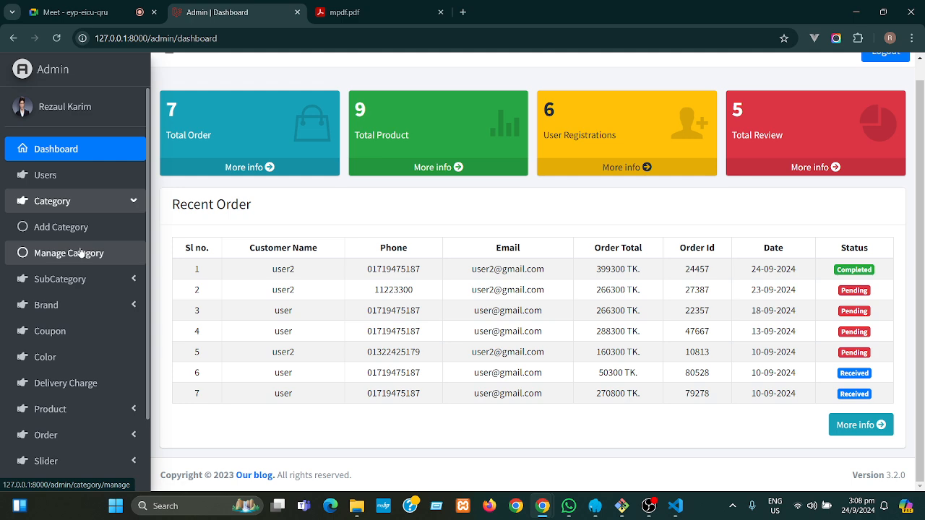
click(81, 252)
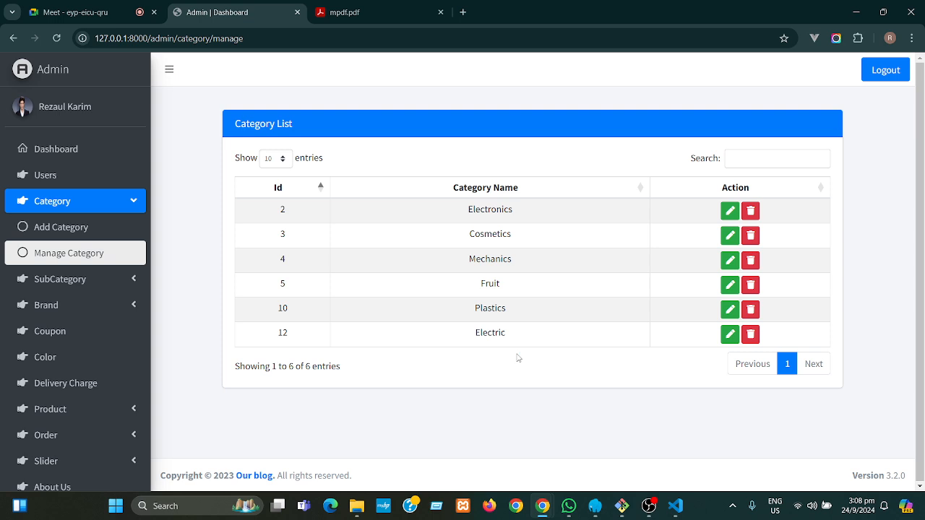
click(730, 214)
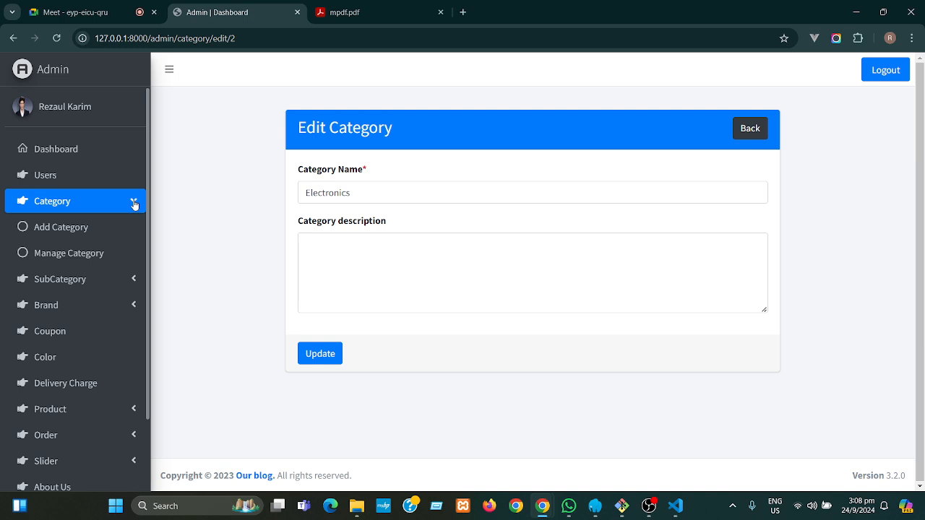
- Open the Add Subcategory form from the SubCategory menu
click(133, 202)
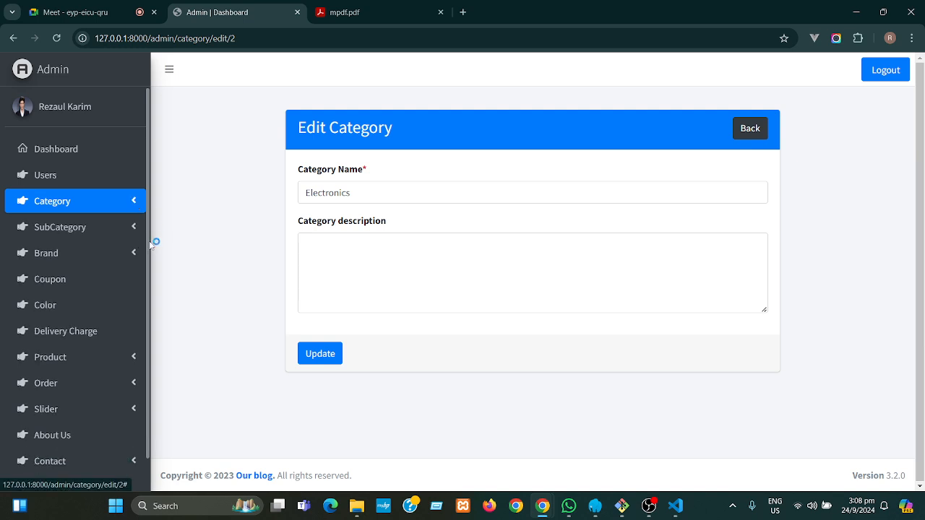
click(108, 233)
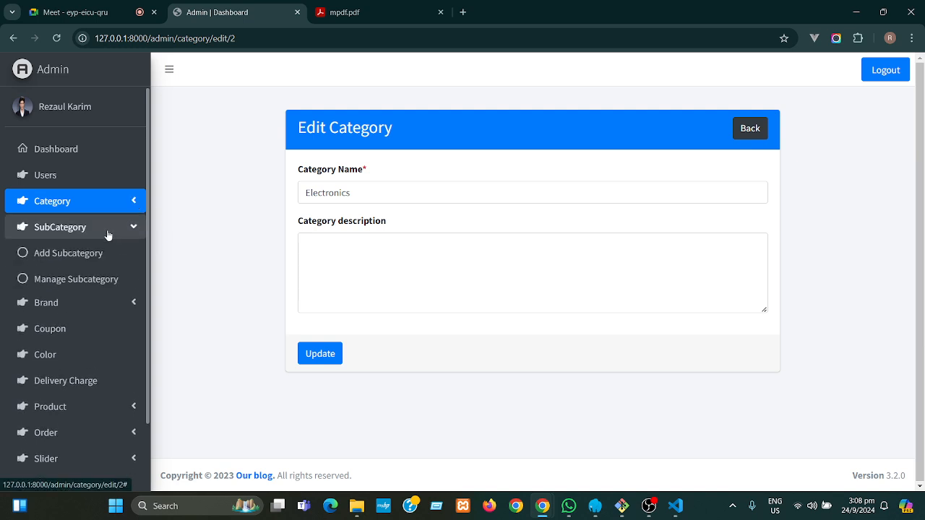
click(82, 261)
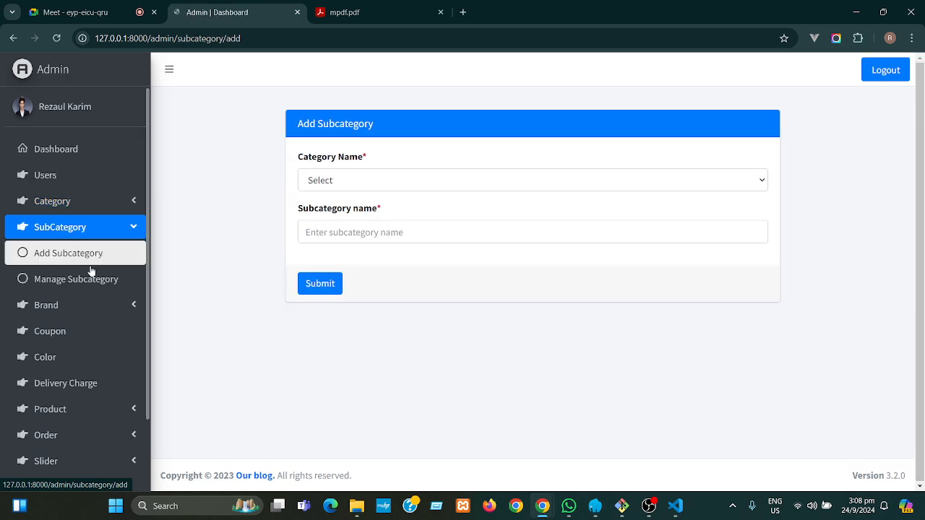
- Look over the Subcategory List, highlighting the Plastics category in row 1
click(103, 286)
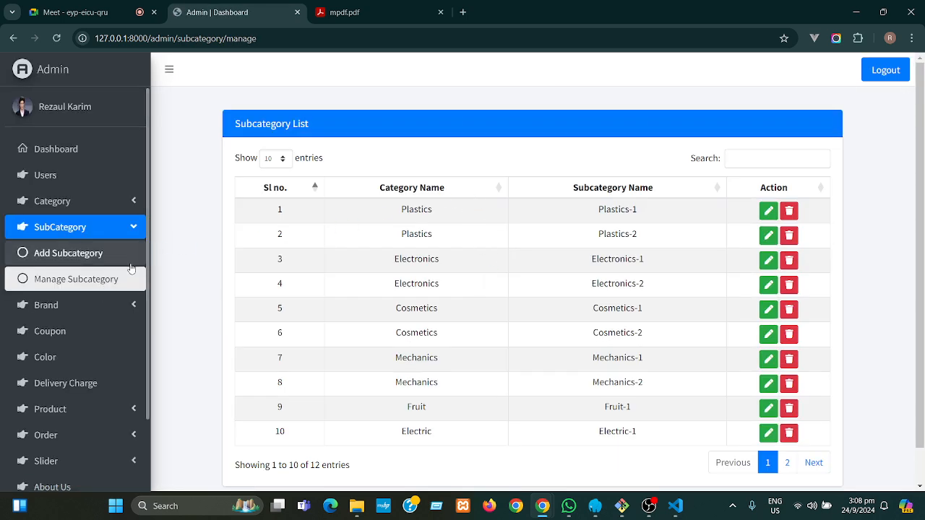
scroll(907, 191, down, 1)
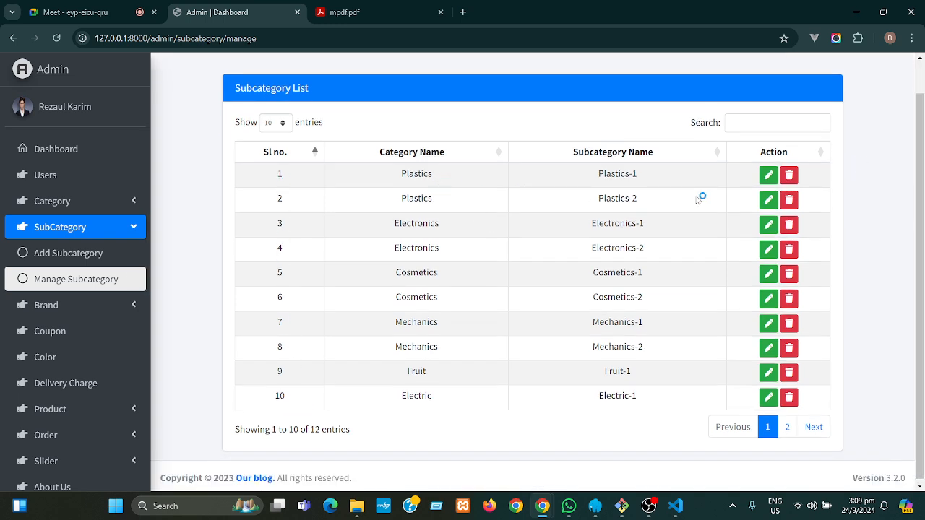
drag(433, 174, 392, 176)
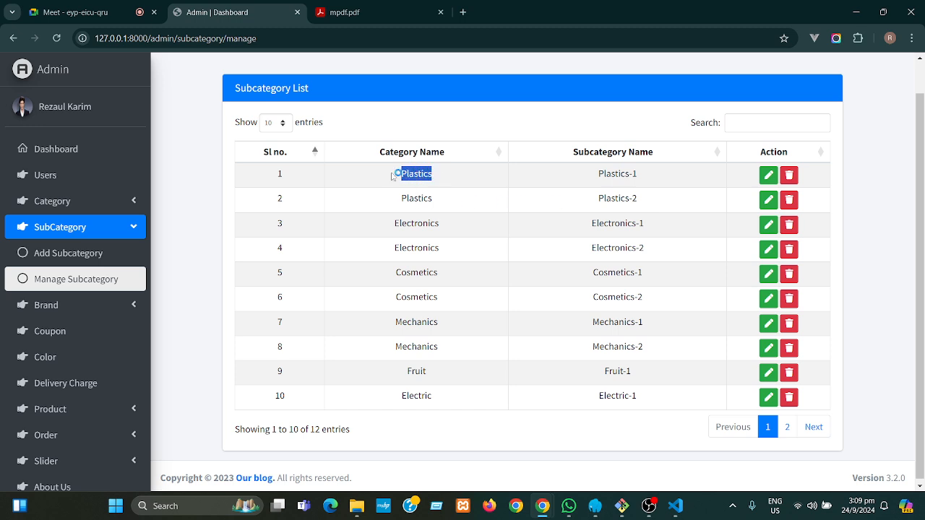
click(453, 181)
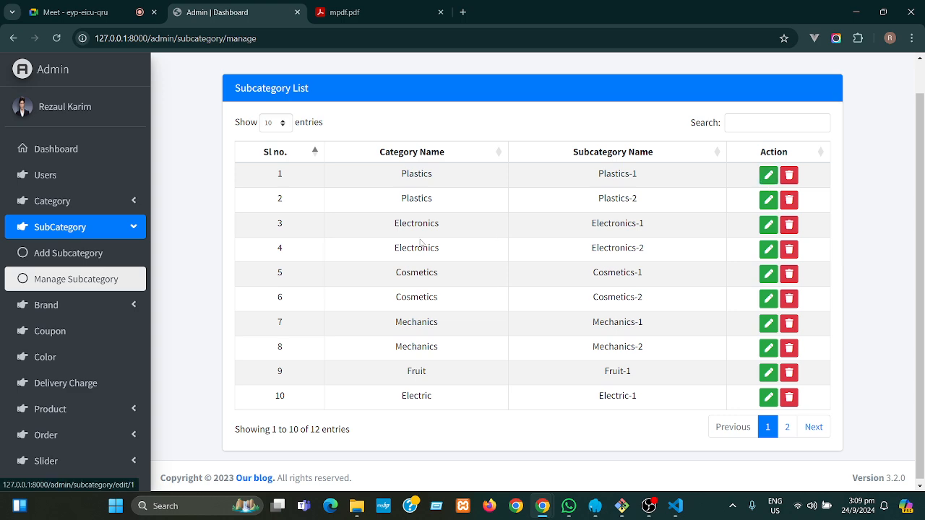
- Return to the Category List and open Electronics for editing
click(139, 229)
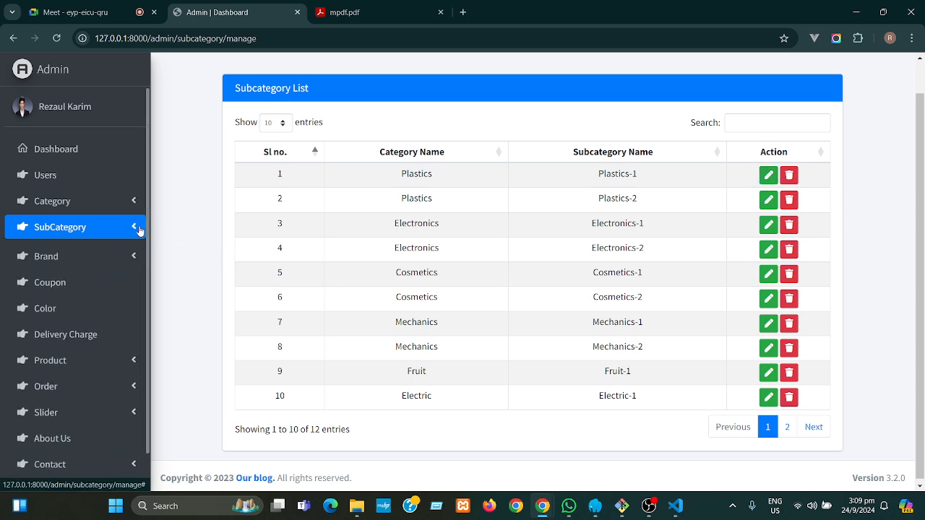
click(134, 203)
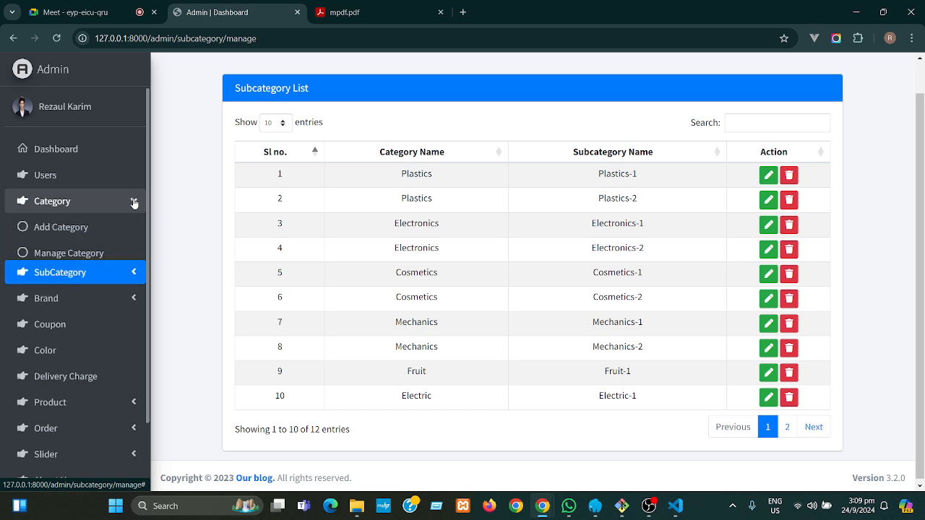
click(101, 254)
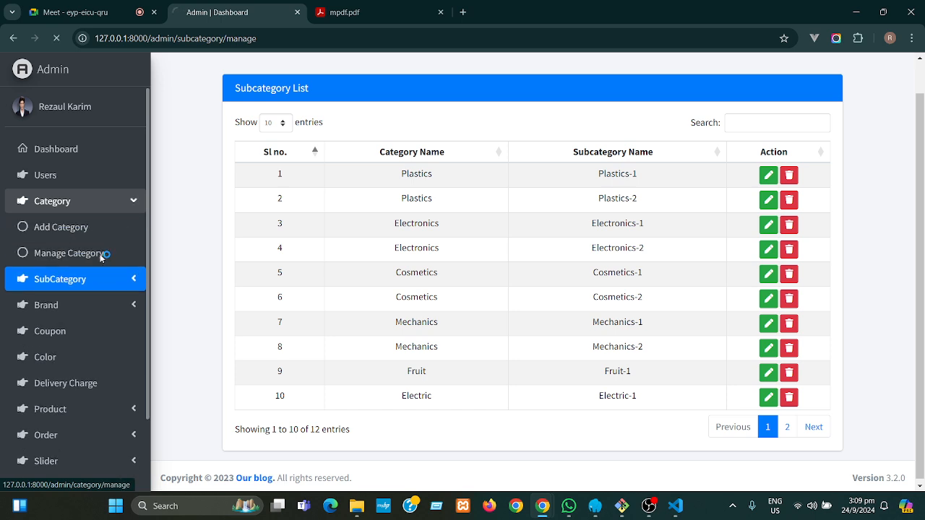
drag(514, 208, 467, 211)
click(538, 230)
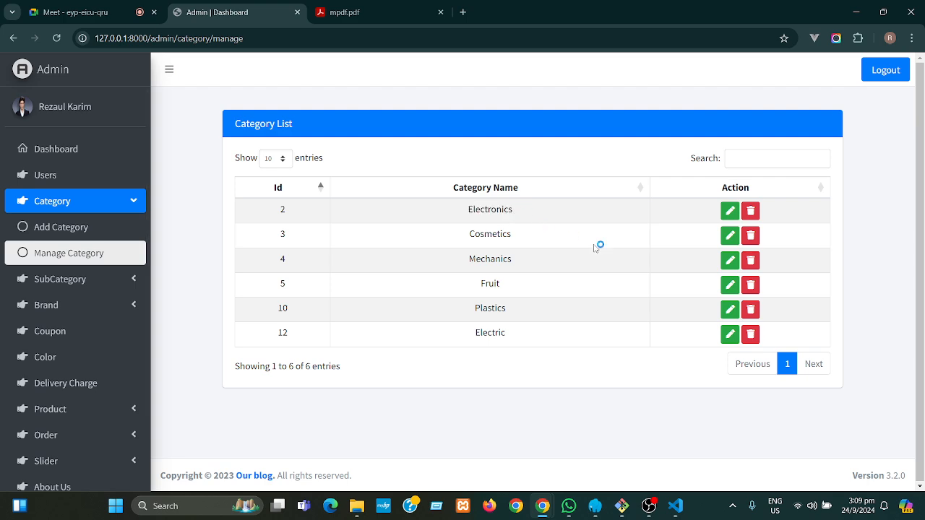
click(730, 211)
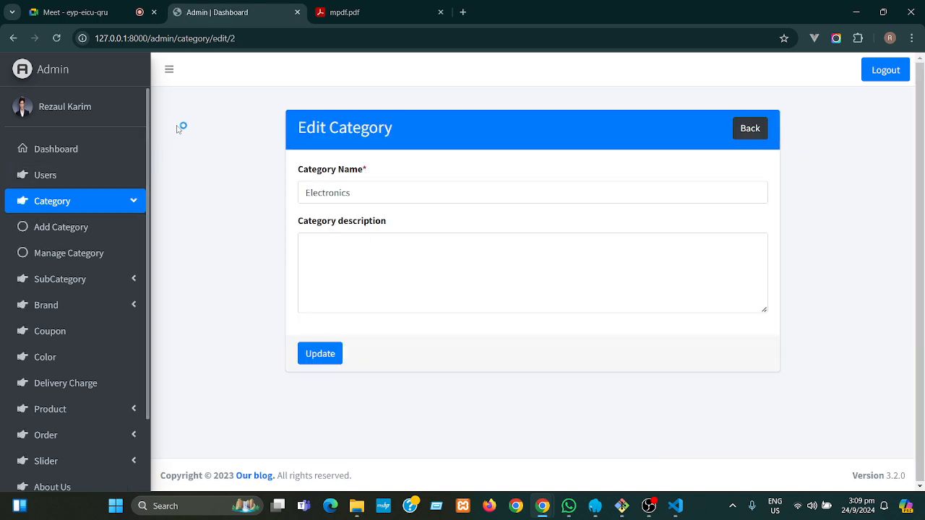
- Go back to the Dashboard and reopen the Category List
click(43, 154)
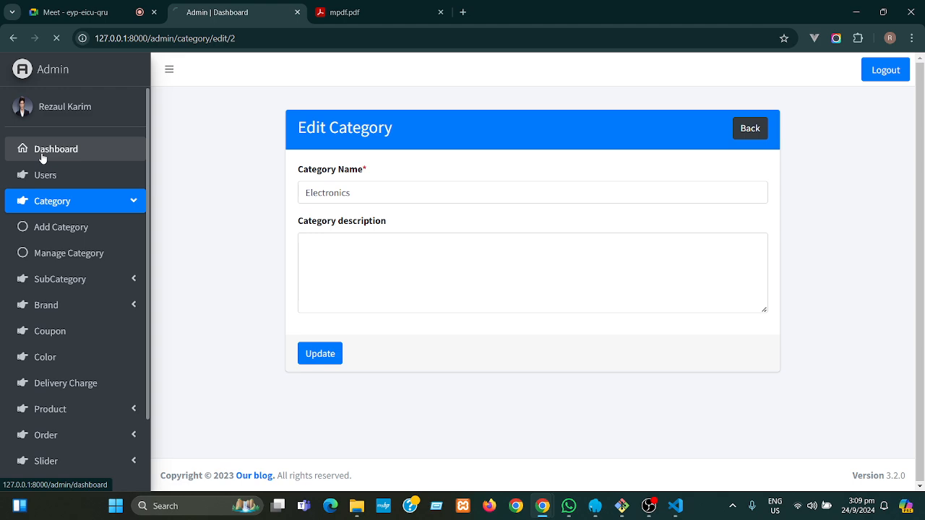
click(83, 204)
click(72, 254)
- Rename the Electronics category to 'BRIDEL SET' and update it
click(730, 211)
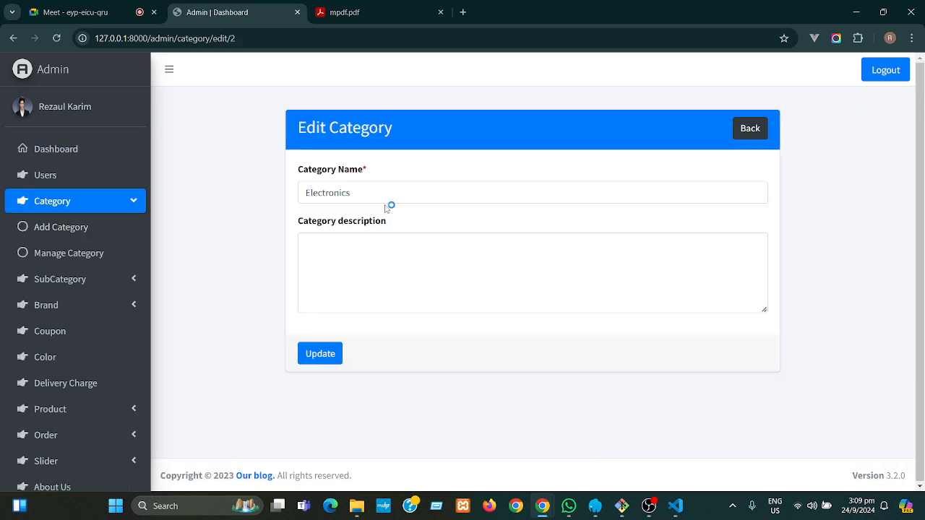
drag(384, 196, 299, 198)
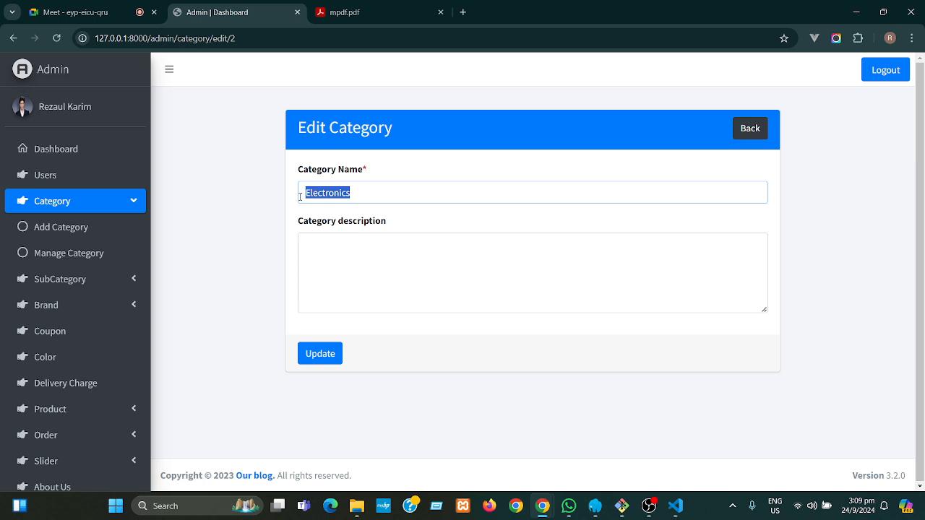
text(Brud)
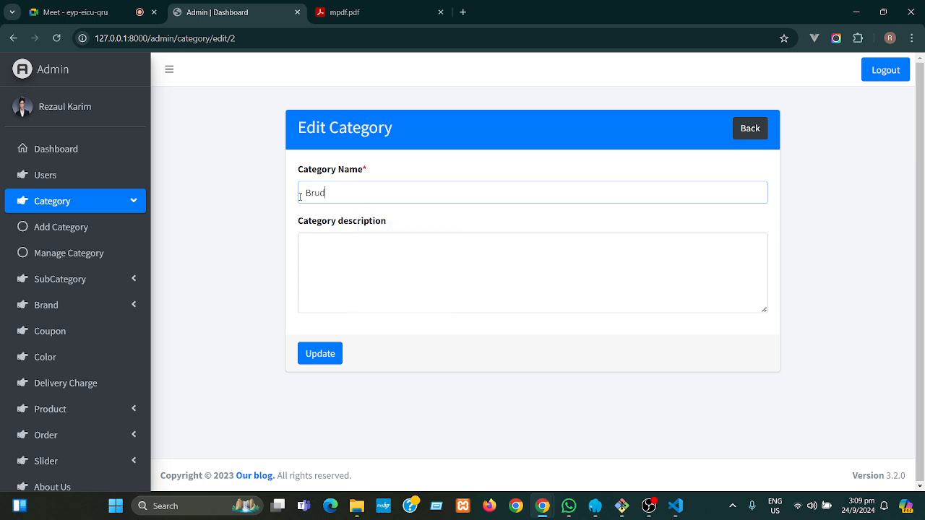
key(BackSpace)
key(BackSpace)
text(idal SeET)
key(Left)
key(Left)
key(Left)
key(Left)
key(BackSpace)
key(BackSpace)
key(BackSpace)
key(BackSpace)
key(BackSpace)
text(RIDEL)
click(323, 354)
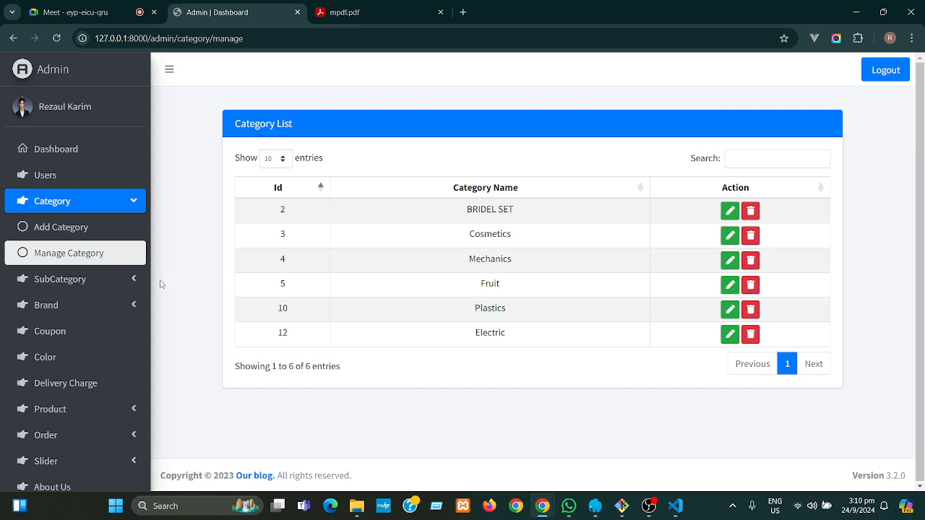
- Open the Subcategory List and highlight BRIDEL SET in row 3
click(131, 283)
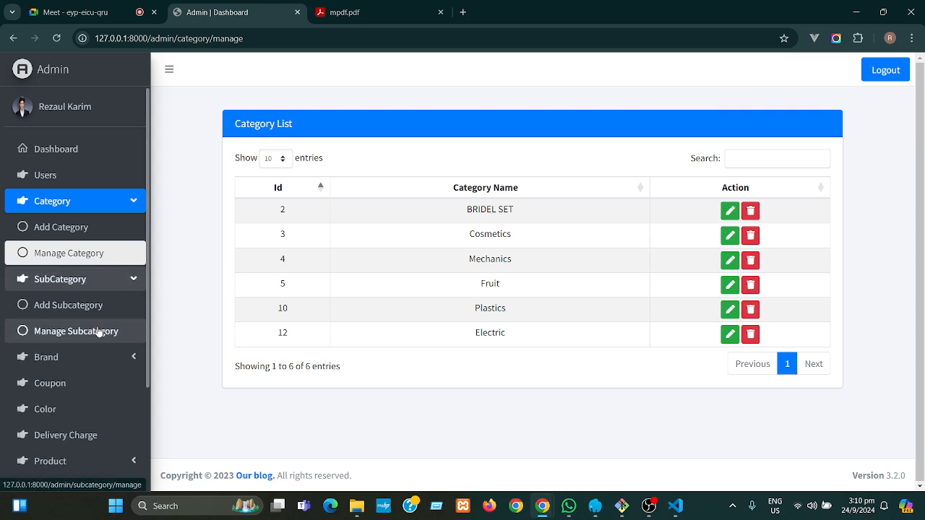
click(94, 333)
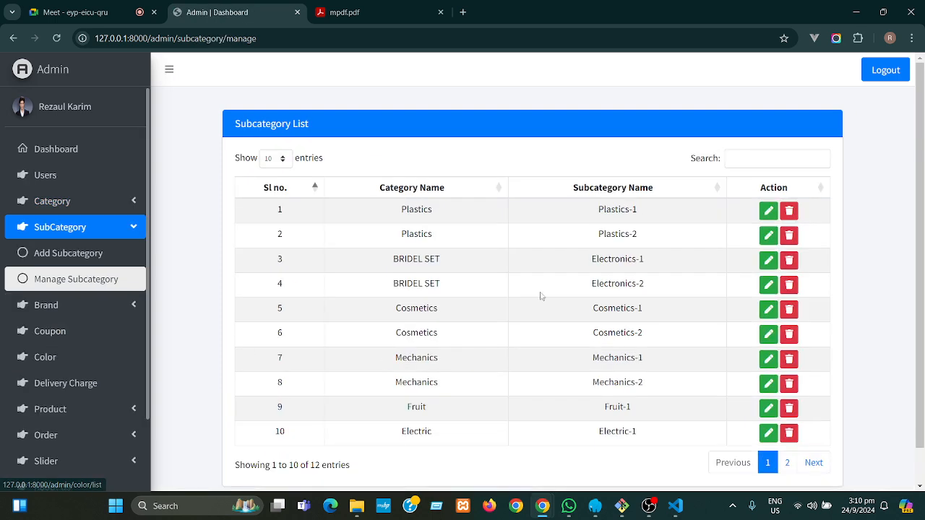
drag(446, 260, 392, 264)
- Search the Subcategory List for 'bri', leaving Electronics-1 and Electronics-2 under BRIDEL SET
click(468, 266)
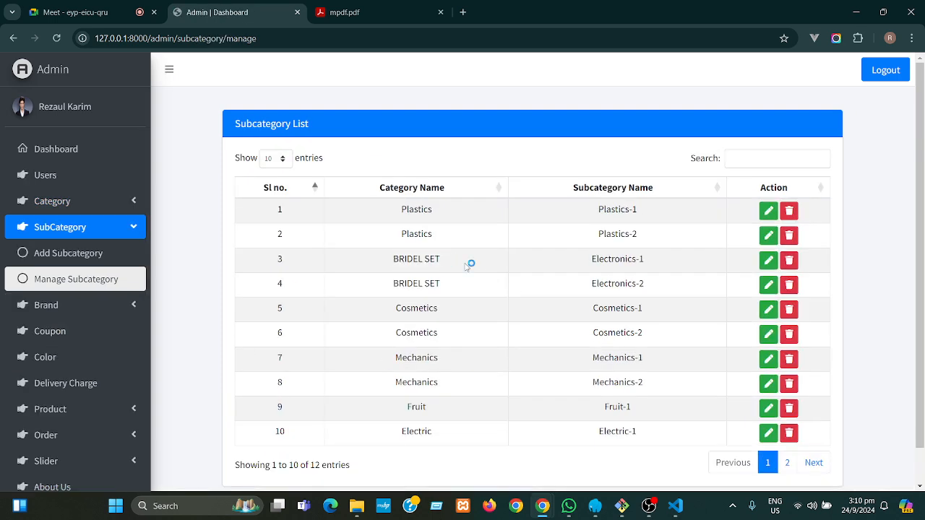
click(744, 162)
text(bi)
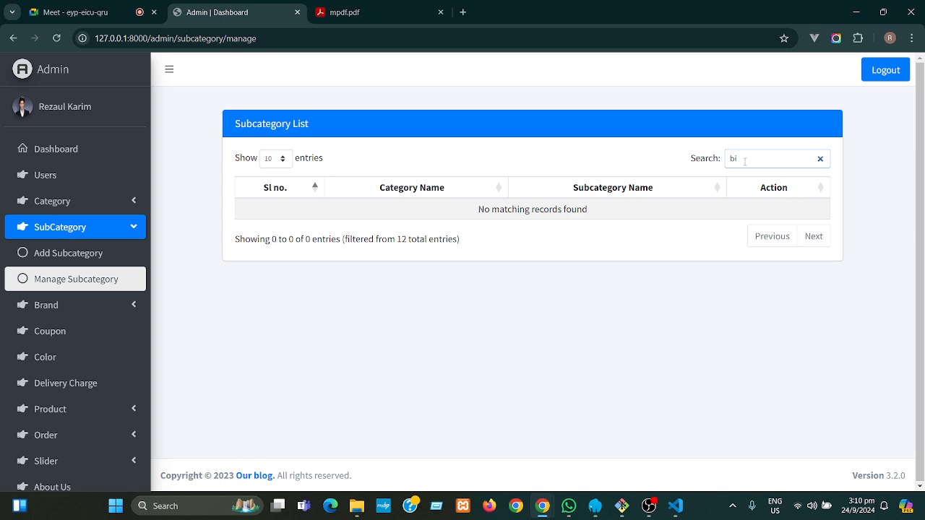
key(BackSpace)
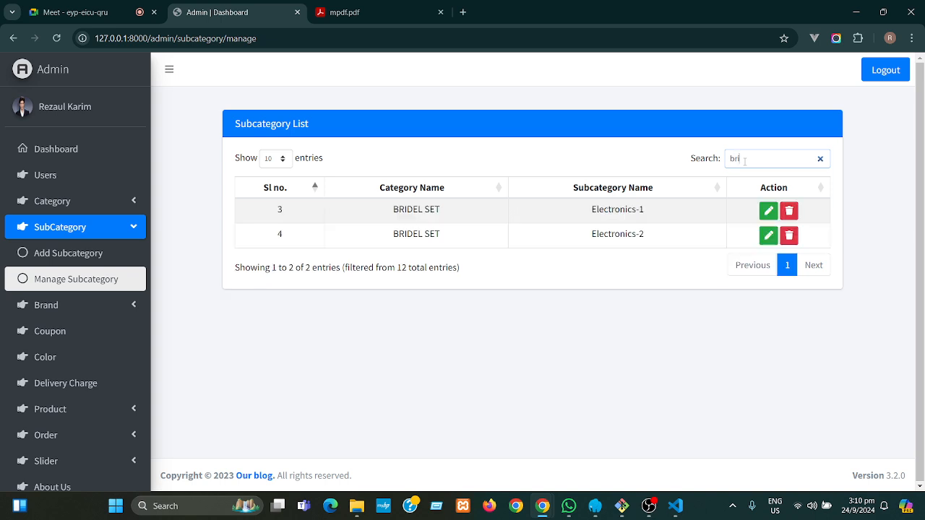
drag(649, 210, 591, 210)
drag(650, 237, 589, 236)
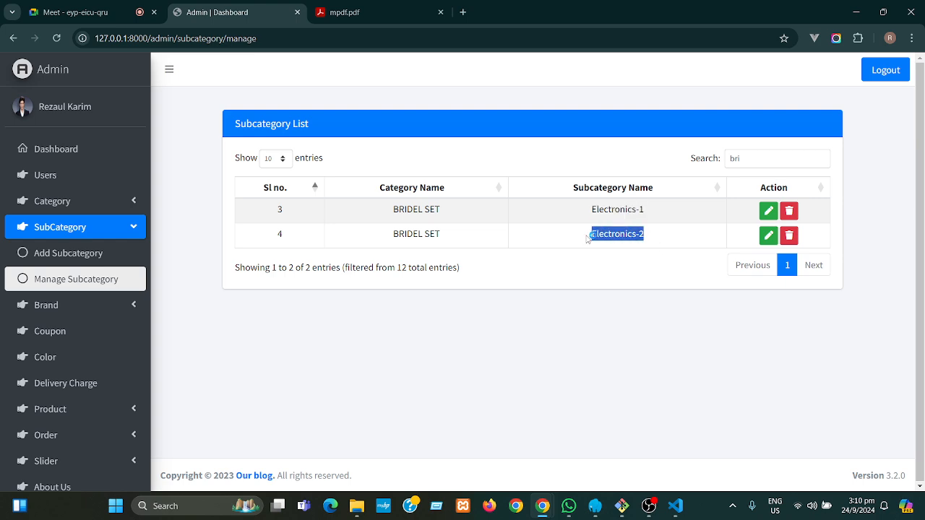
click(600, 269)
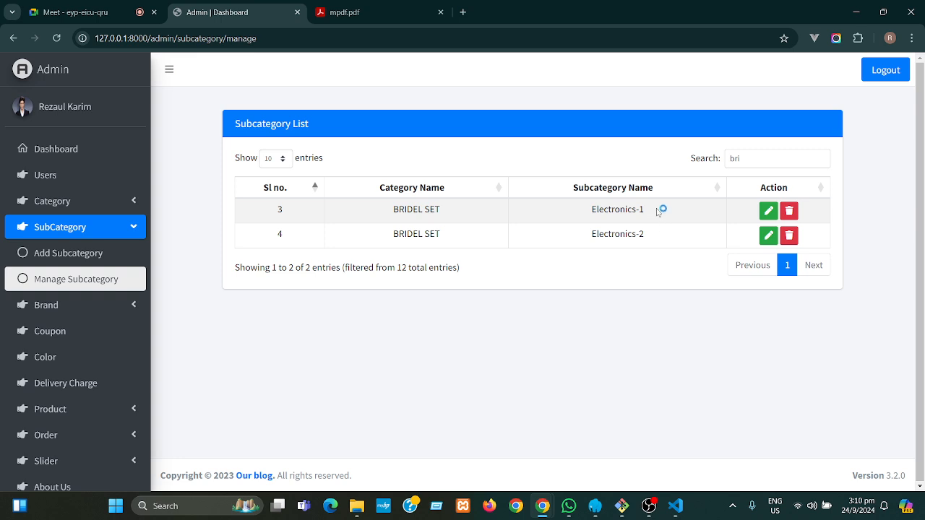
drag(652, 236, 590, 234)
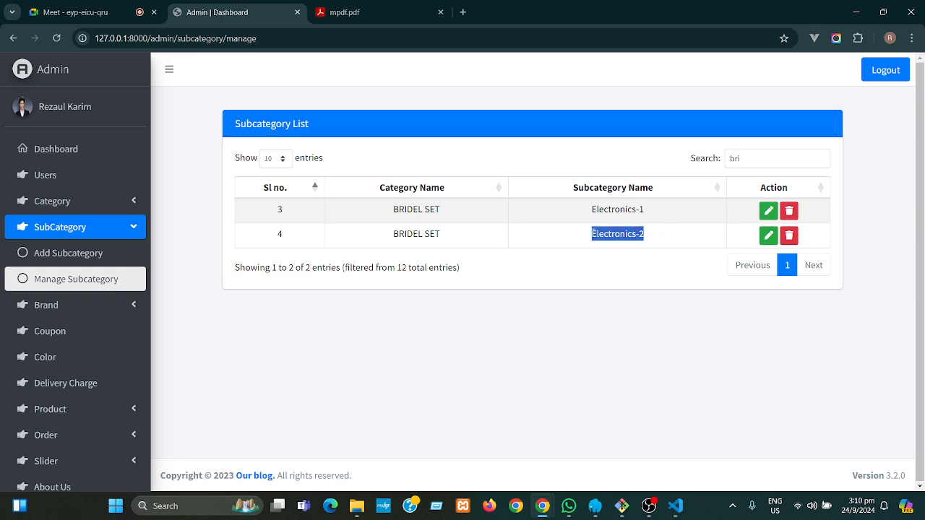
click(611, 280)
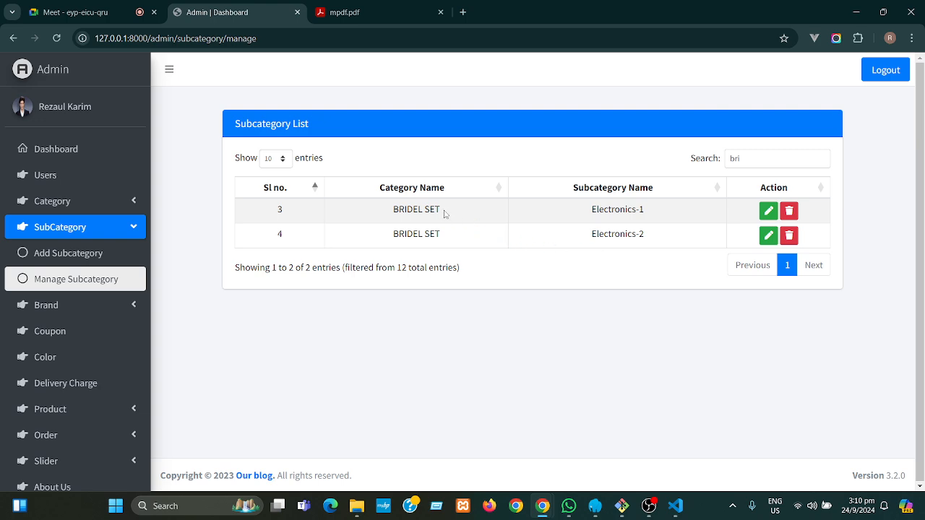
- Rename subcategory Electronics-1 to 'Haldi & Mehandi Set' and update it
click(769, 211)
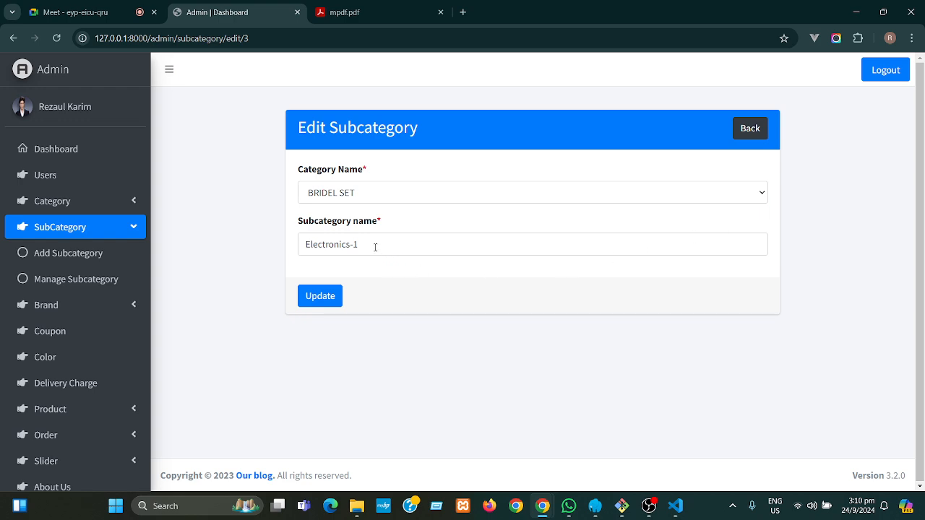
drag(375, 248, 301, 249)
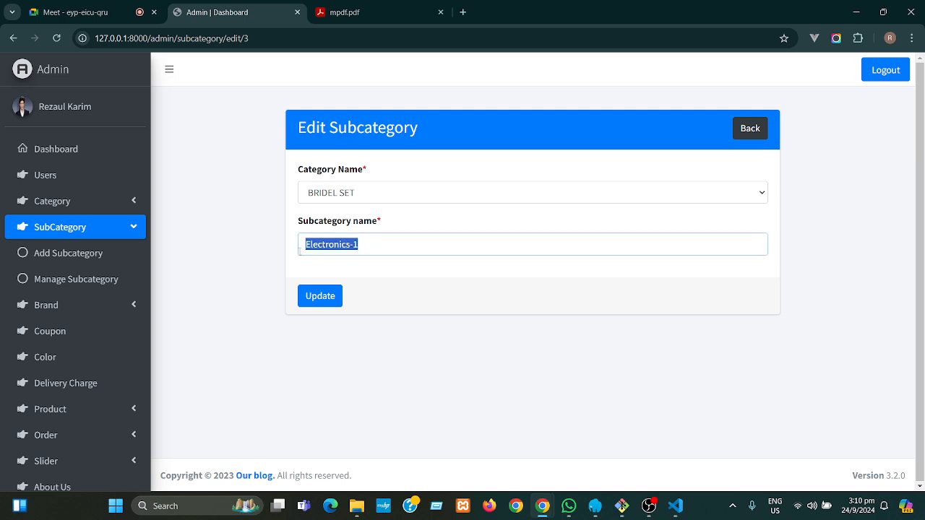
text(Hald)
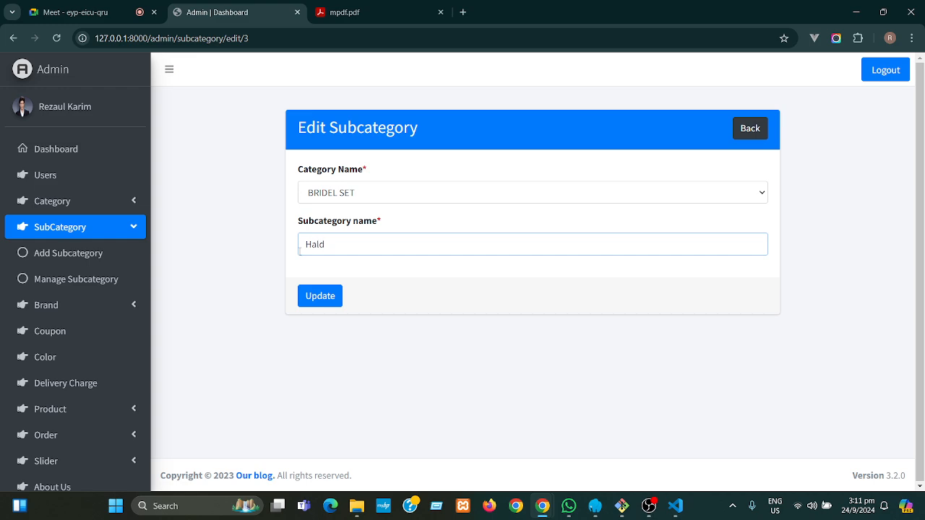
text(i)
text(m)
key(BackSpace)
key(BackSpace)
text(ndi)
click(323, 297)
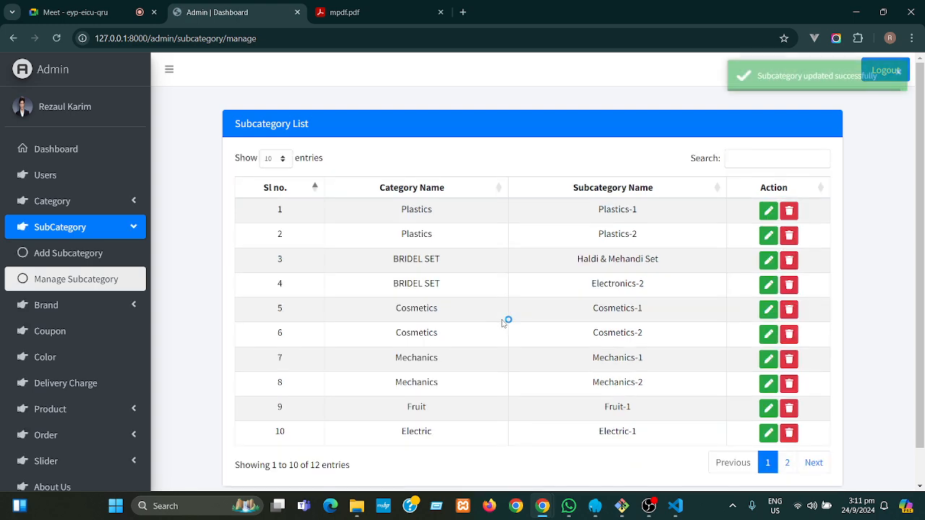
- Confirm row 3 reads Haldi & Mehandi Set under BRIDEL SET, then expand the Brand menu
drag(455, 261, 391, 258)
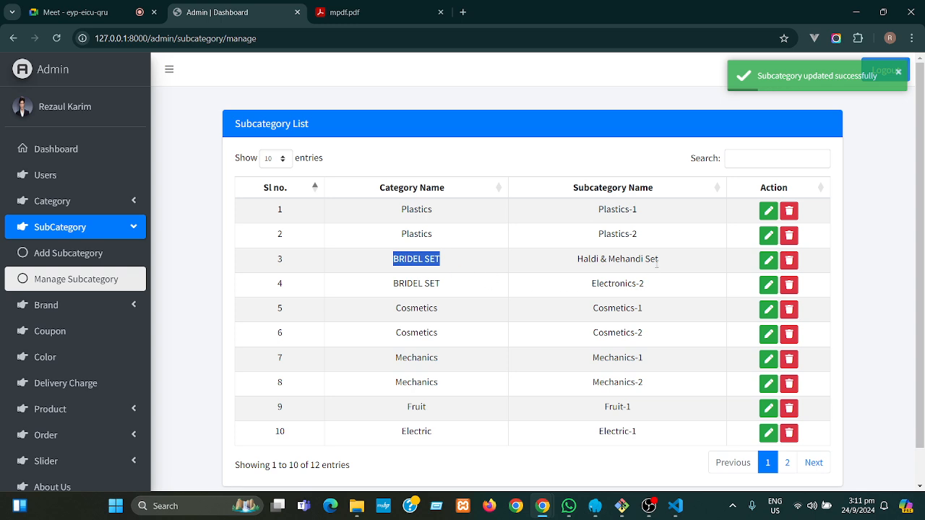
drag(669, 261, 576, 262)
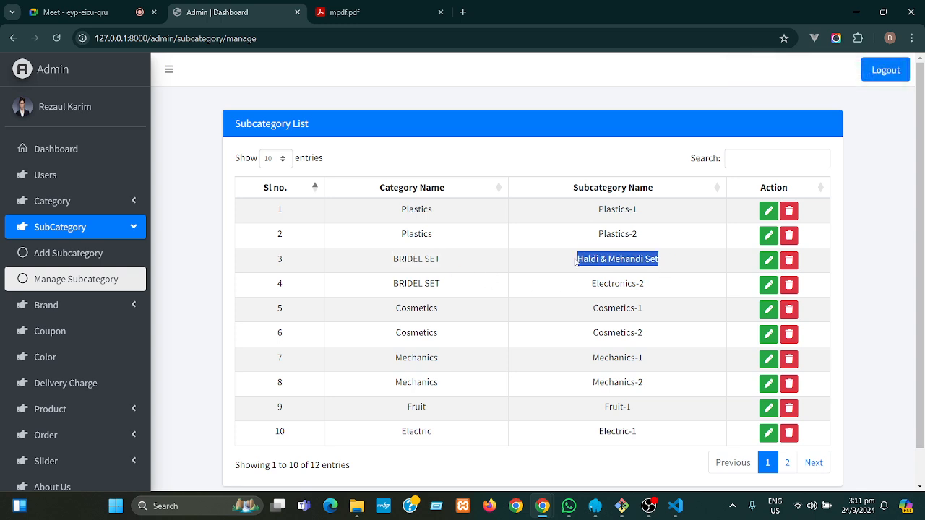
click(686, 263)
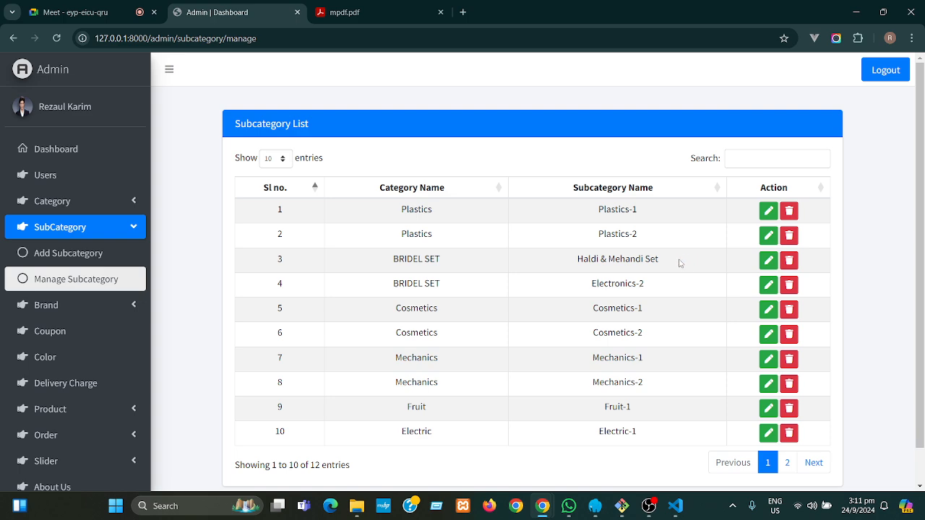
click(137, 228)
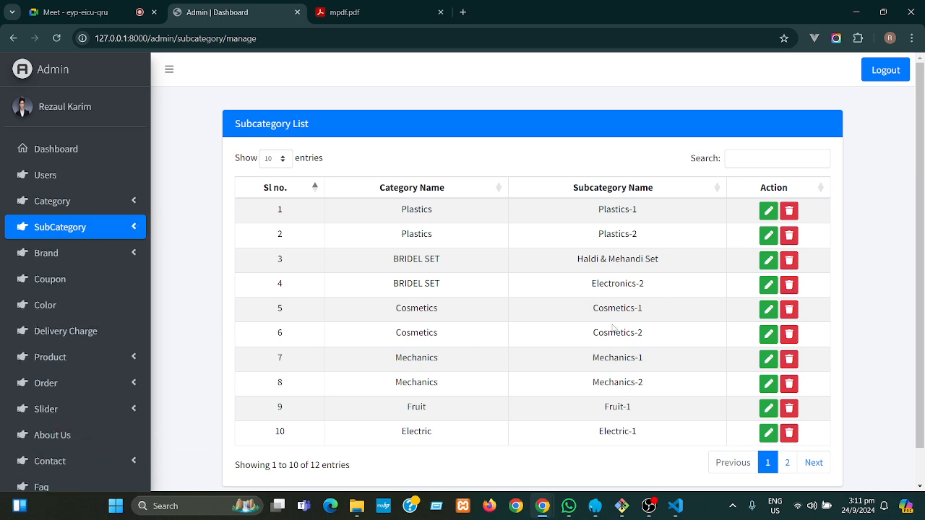
mouse_move(555, 510)
click(131, 256)
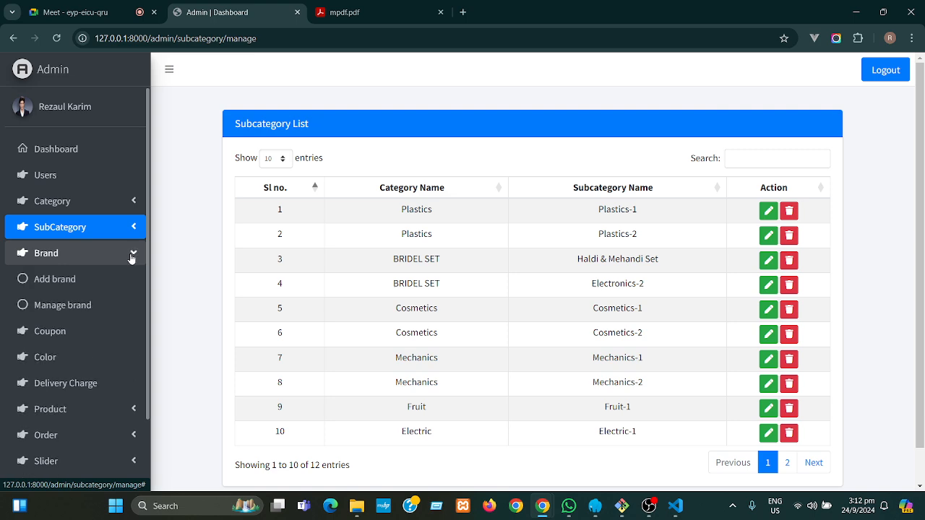
- Scroll through the 17-brand Brand List, then open the empty Add Brand form
click(91, 312)
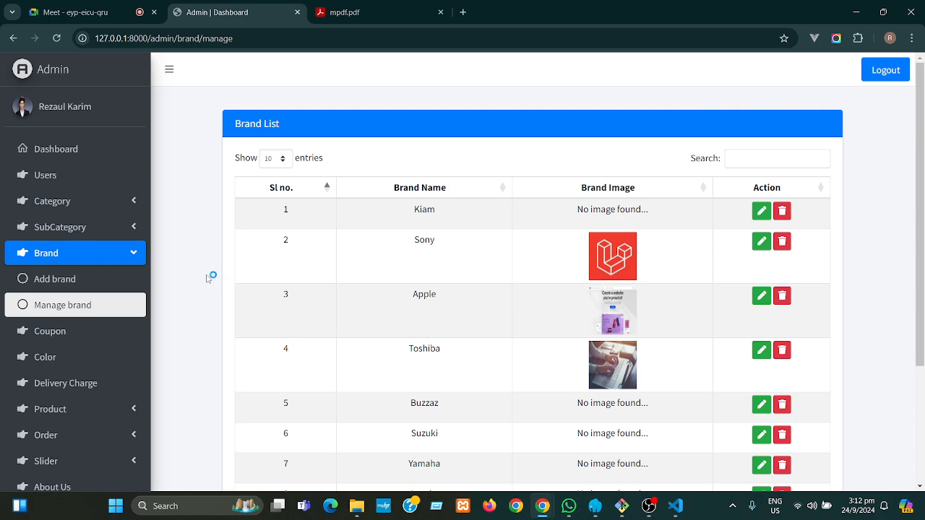
click(137, 255)
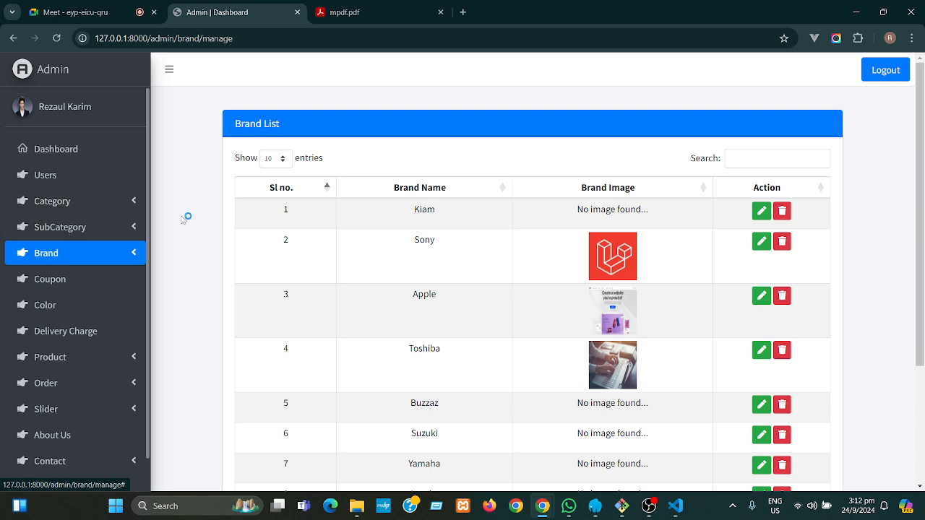
drag(923, 187, 914, 299)
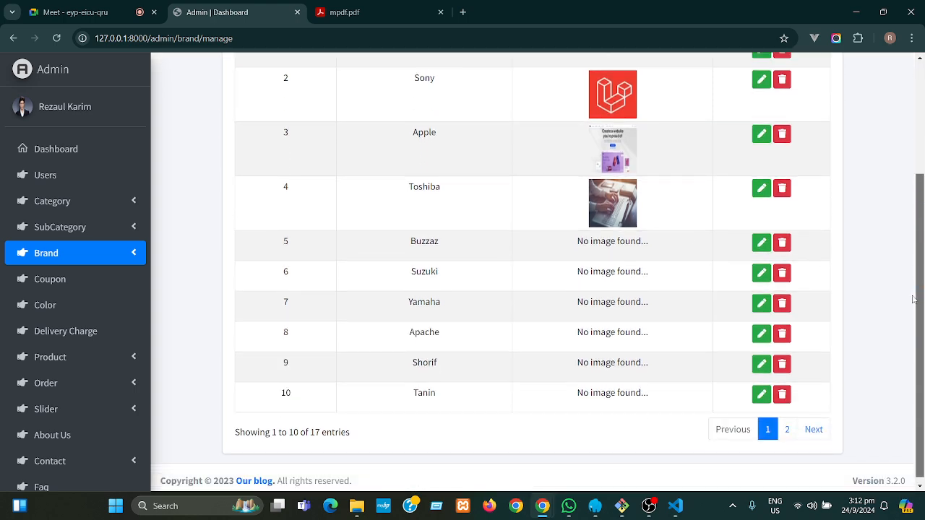
drag(914, 299, 912, 155)
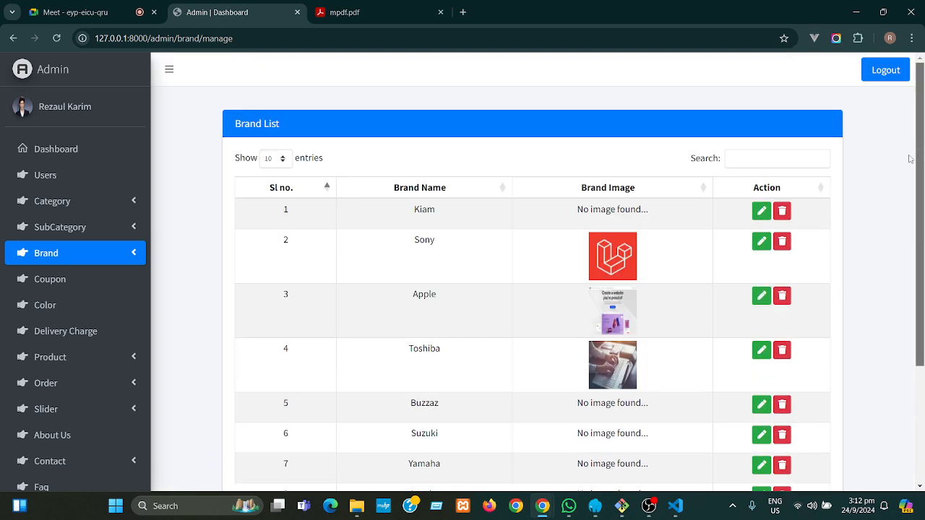
click(76, 260)
click(65, 280)
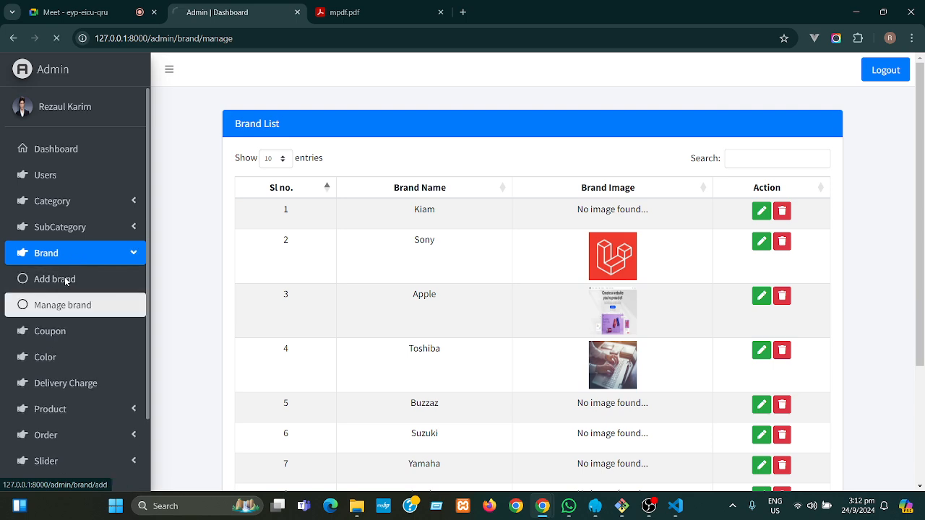
click(114, 205)
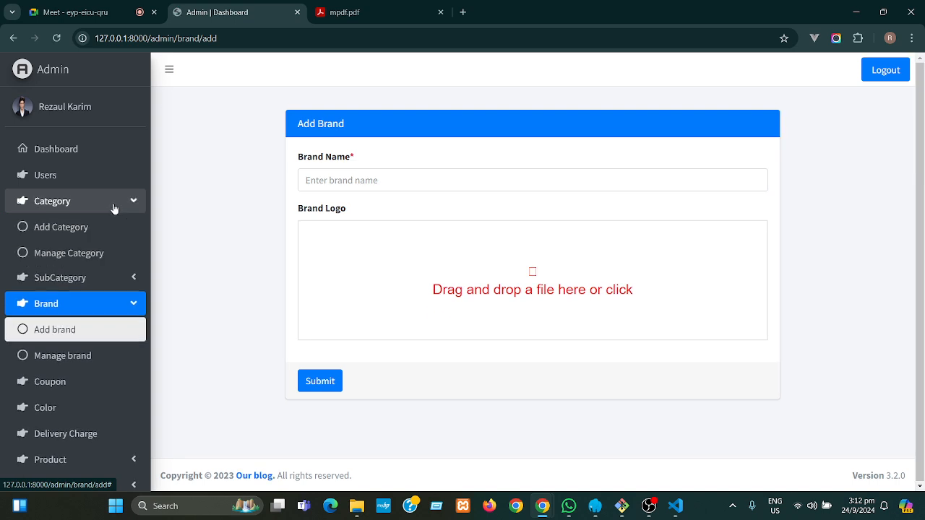
- Look over the Add Category form and the list of existing categories
click(79, 229)
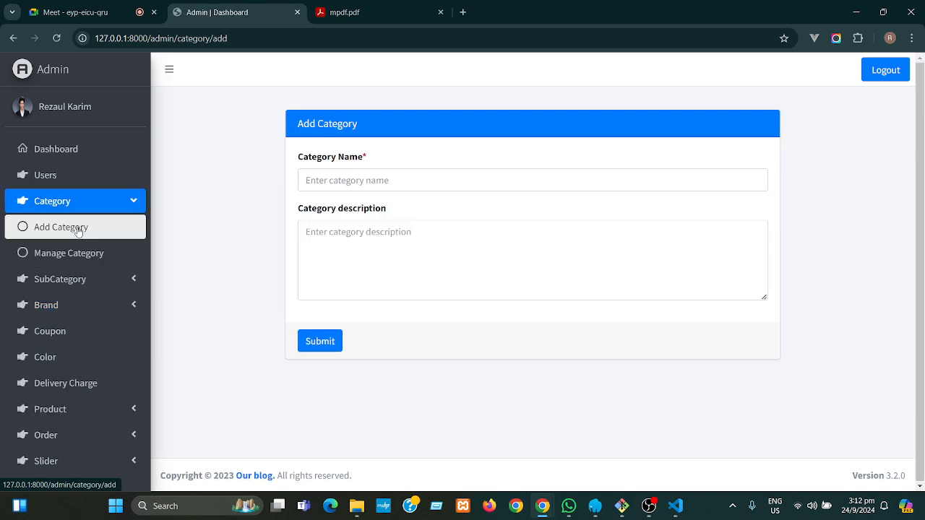
click(85, 259)
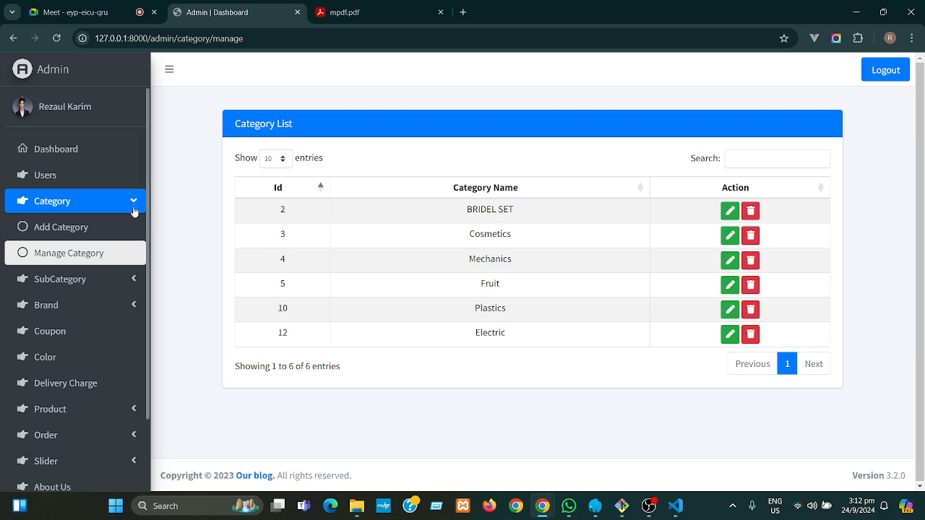
click(79, 228)
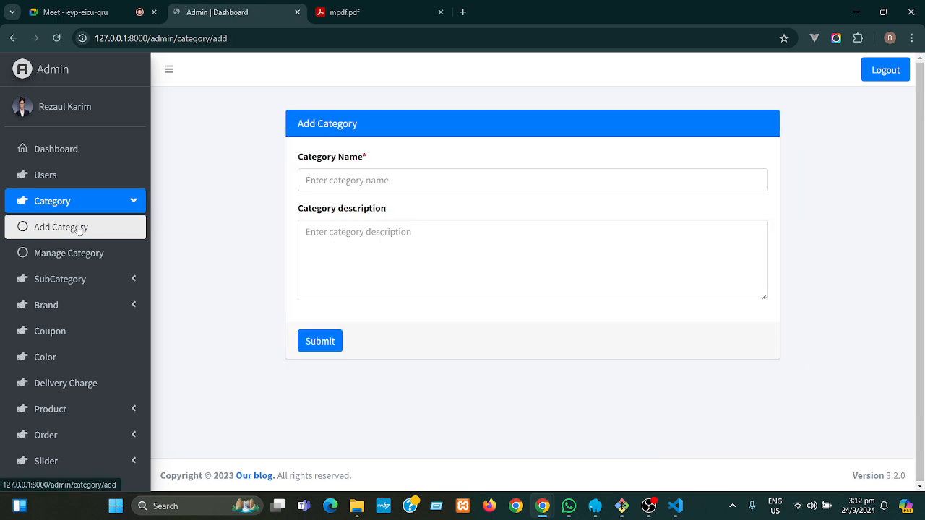
- Open the Add Subcategory form and choose BRIDEL SET as its parent category
click(118, 282)
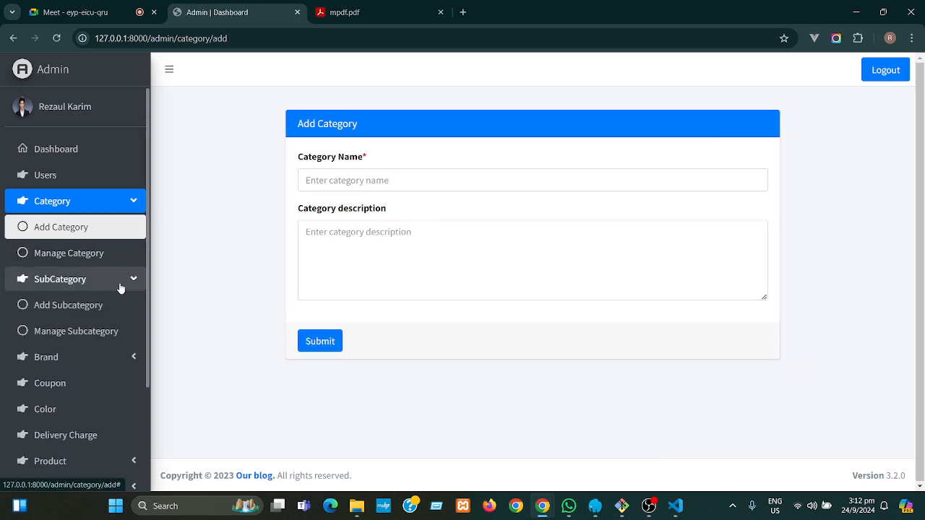
click(98, 309)
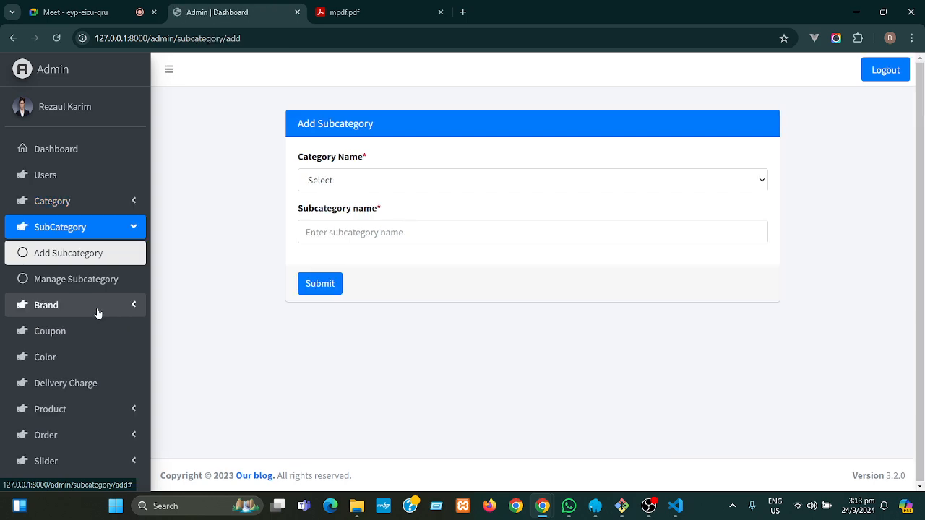
click(359, 181)
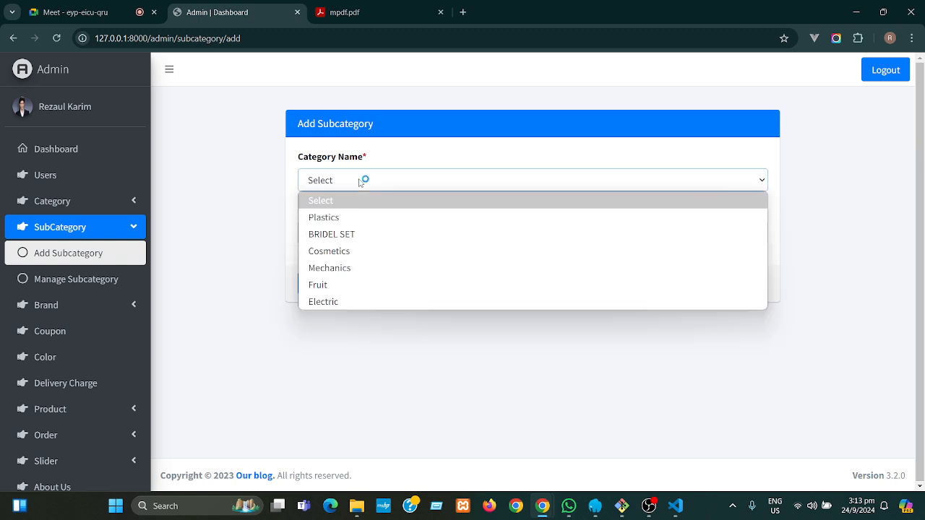
click(357, 237)
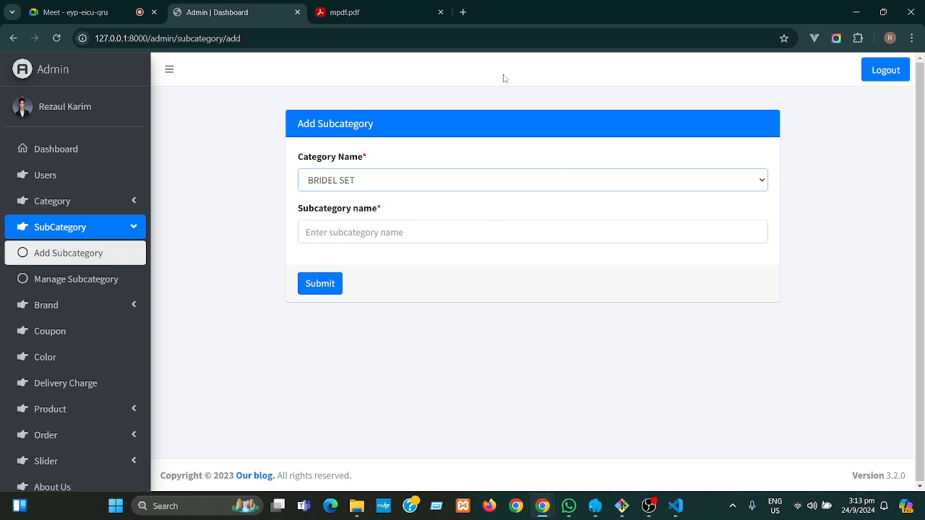
- Load 127.0.0.1:8000 in a new tab, check BRIDEL SET's subcategories, then return to the admin tab
click(467, 17)
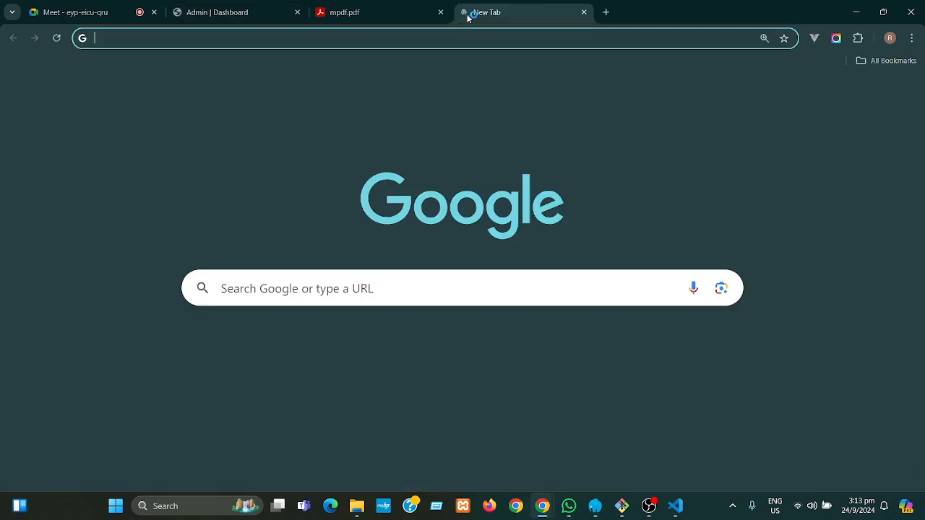
text(1)
key(Return)
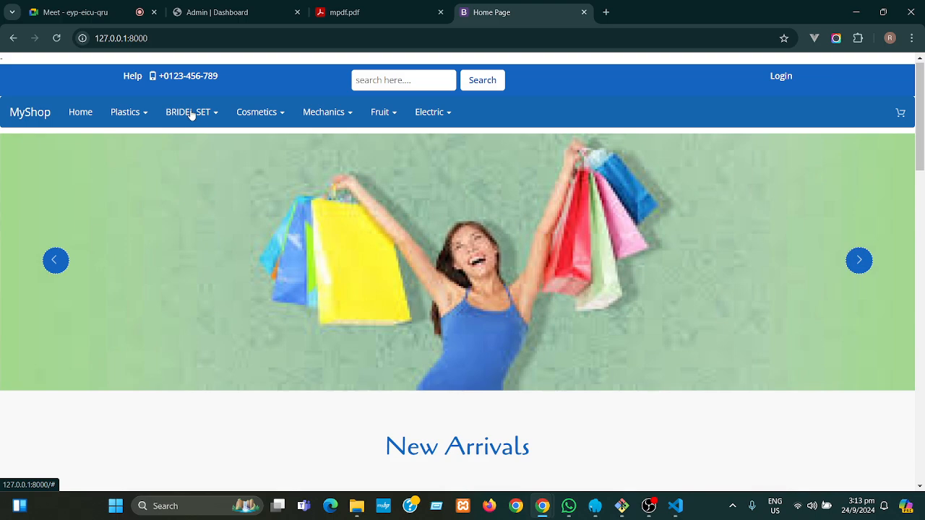
click(191, 114)
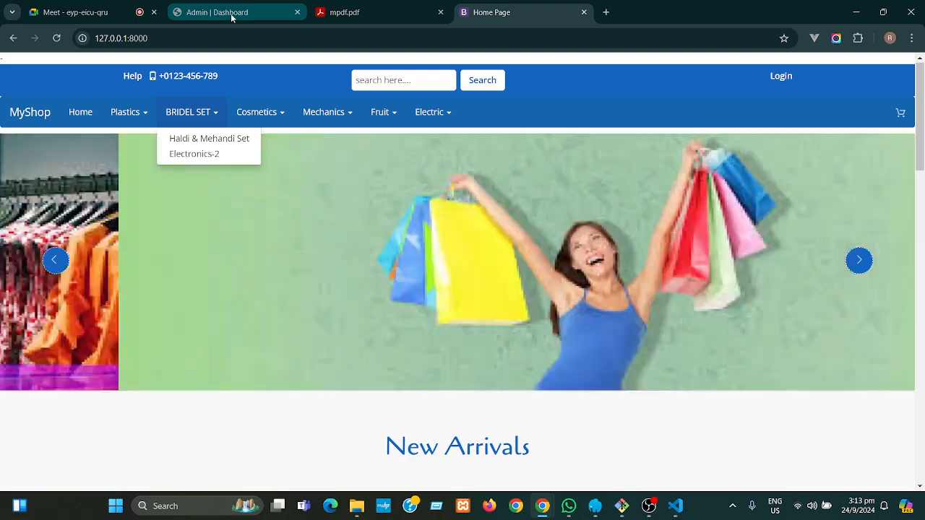
click(232, 16)
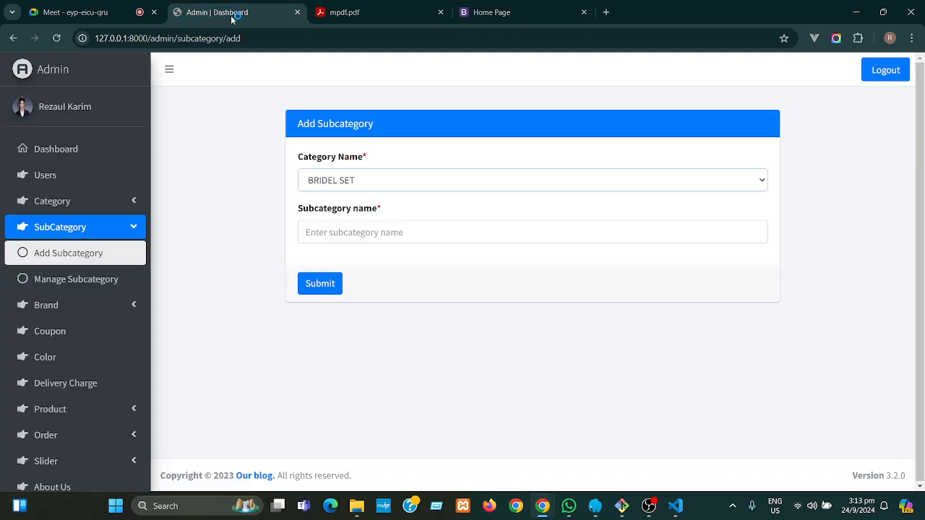
click(140, 228)
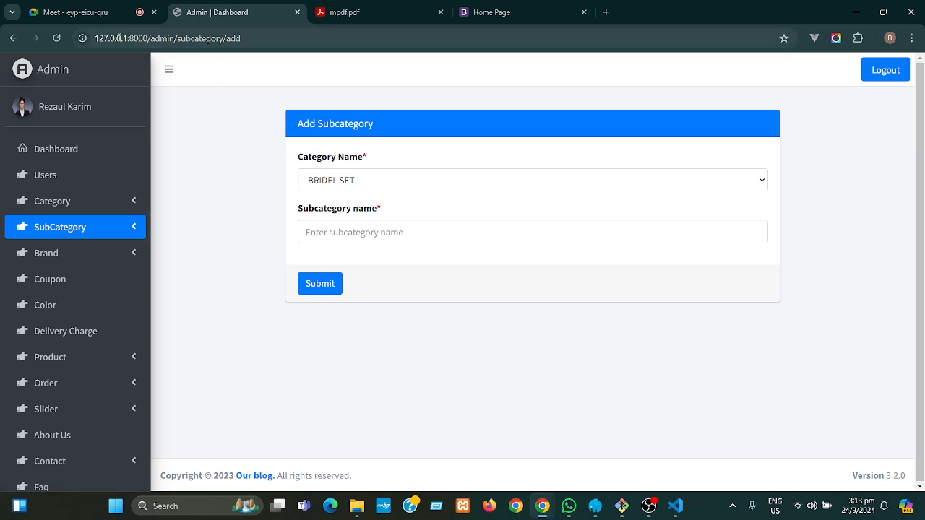
click(503, 15)
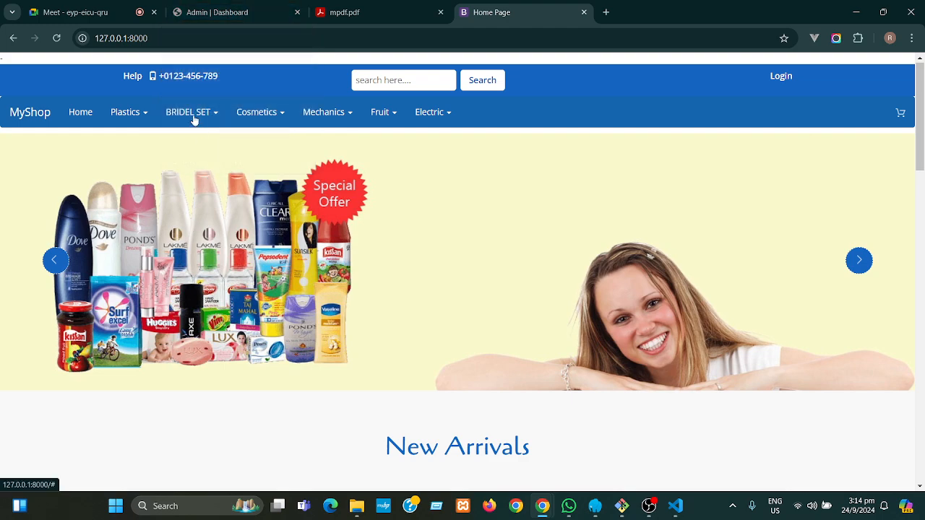
click(194, 118)
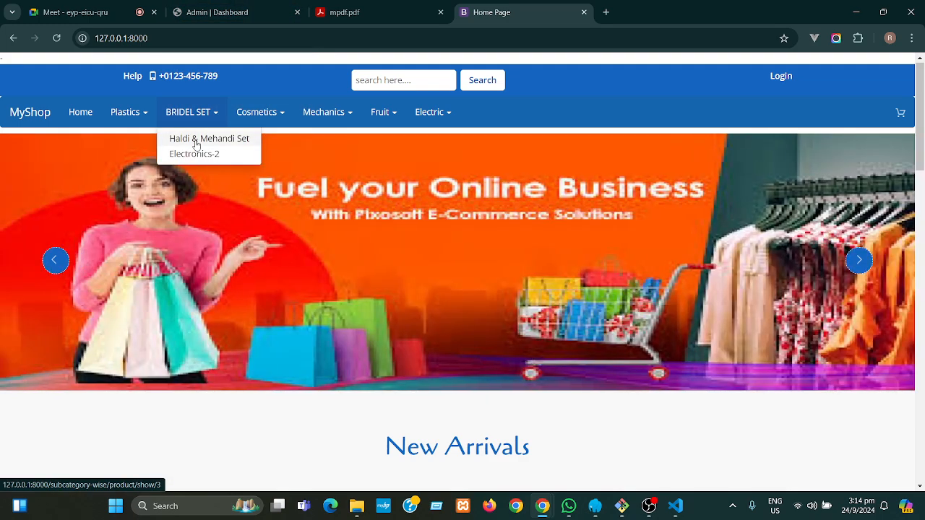
click(241, 13)
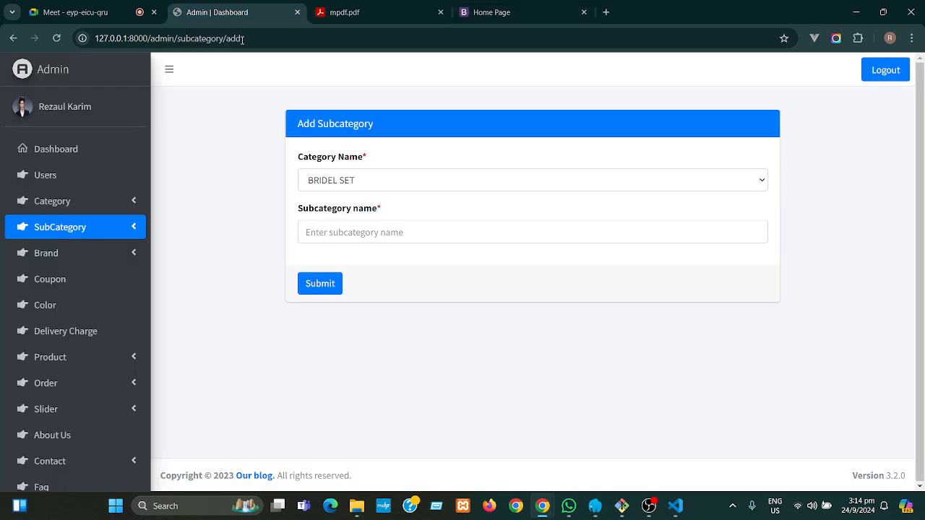
- Open Add Product and choose BRIDEL SET, which autofills Haldi & Mehandi Set as the subcategory
click(118, 357)
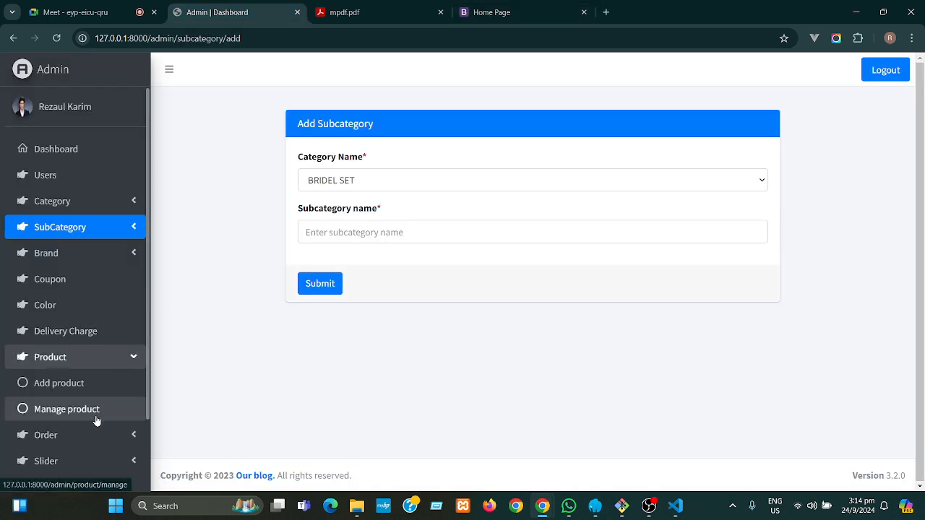
click(74, 389)
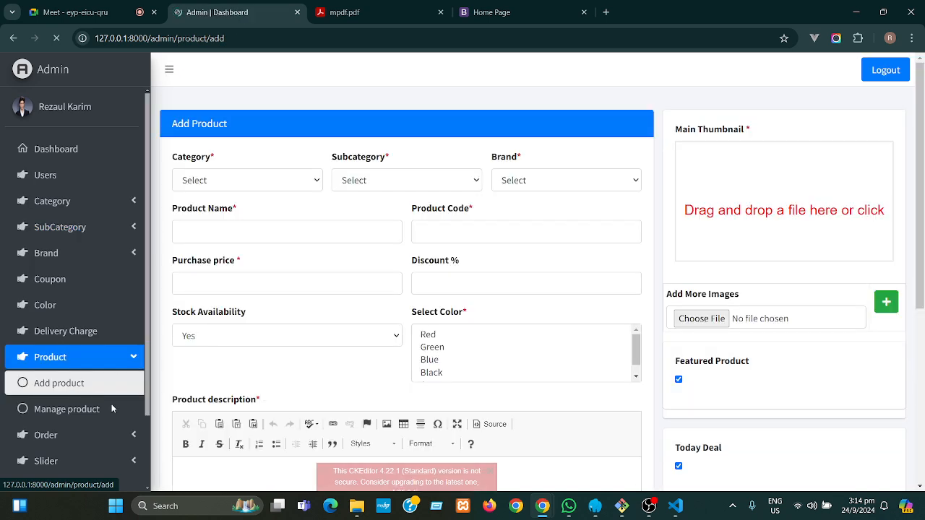
click(269, 181)
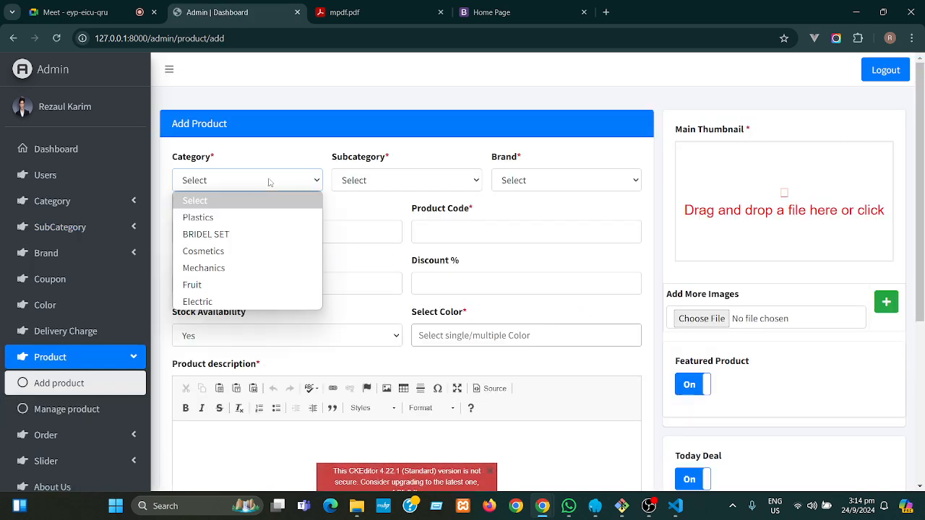
click(237, 235)
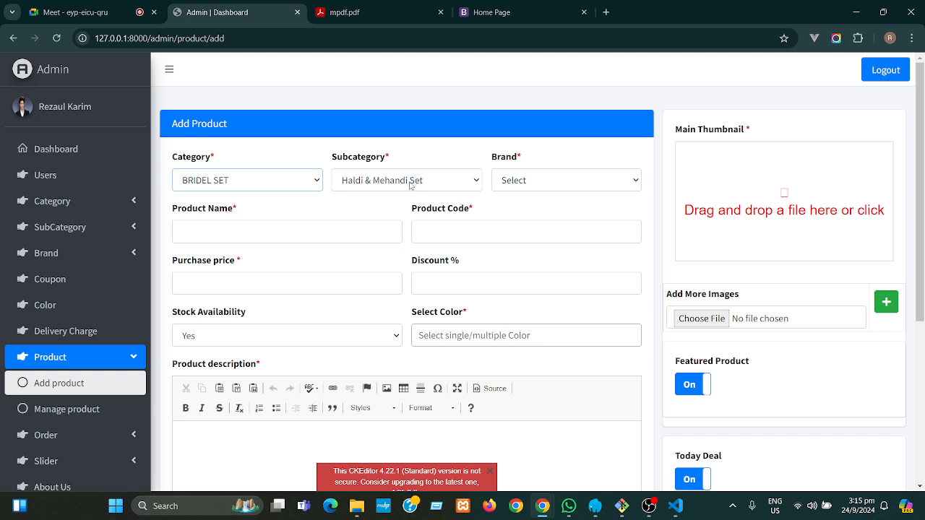
drag(394, 158, 332, 158)
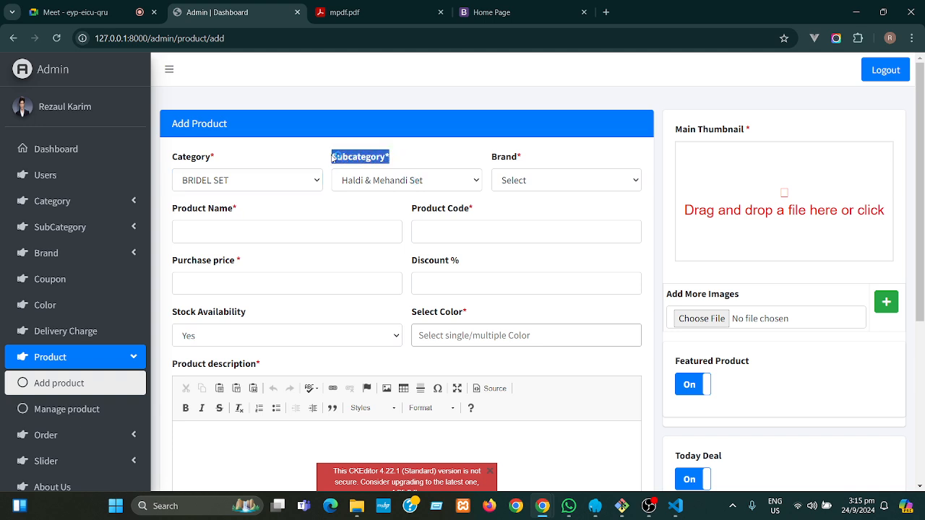
click(414, 156)
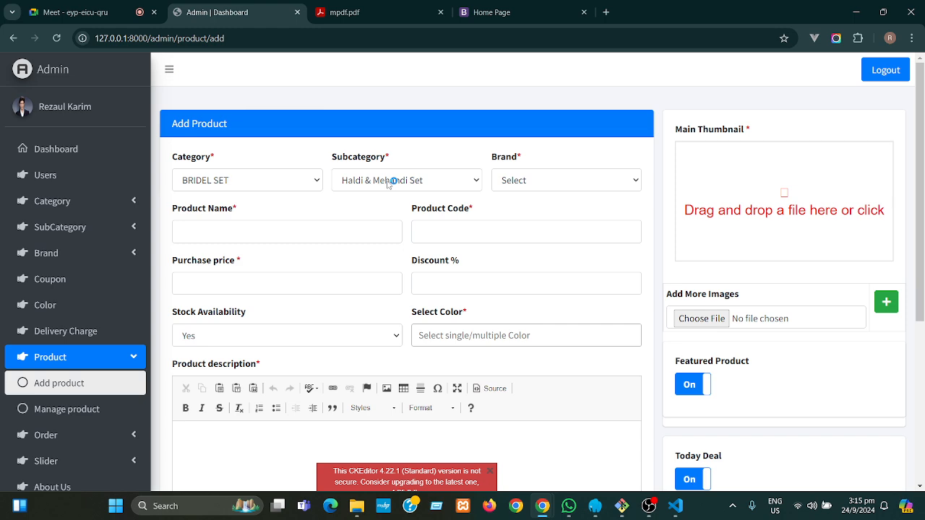
click(488, 16)
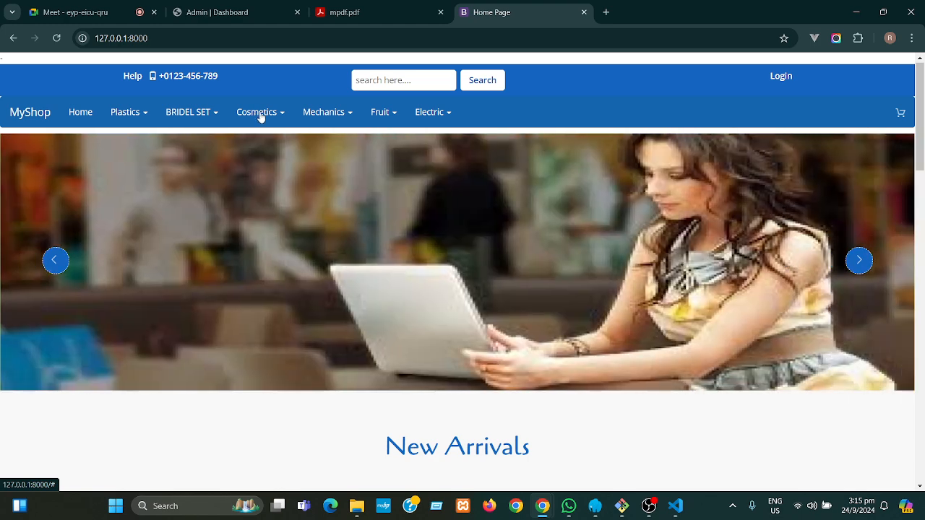
click(261, 117)
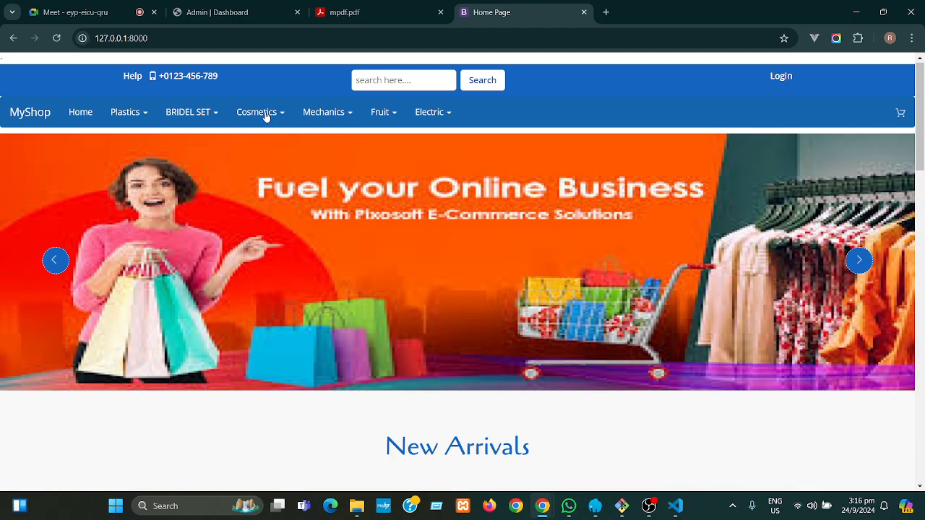
mouse_move(266, 113)
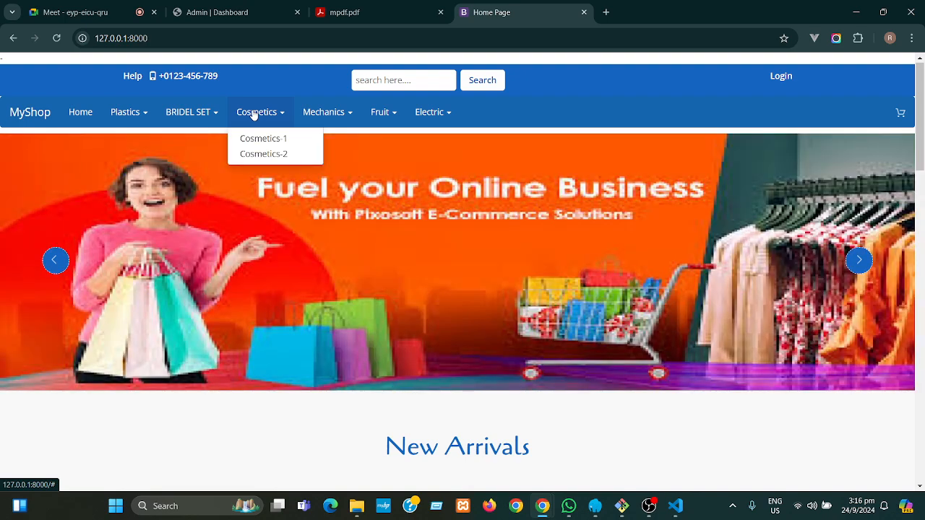
click(254, 115)
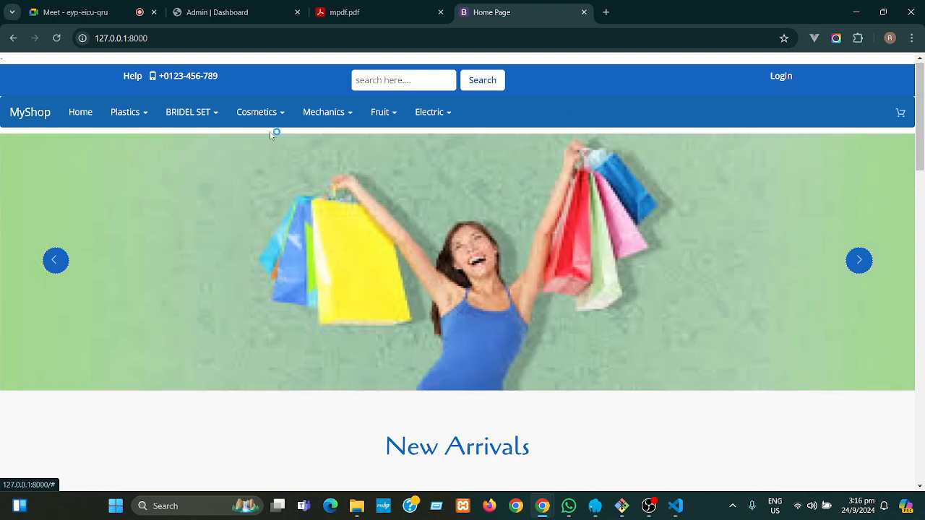
click(264, 115)
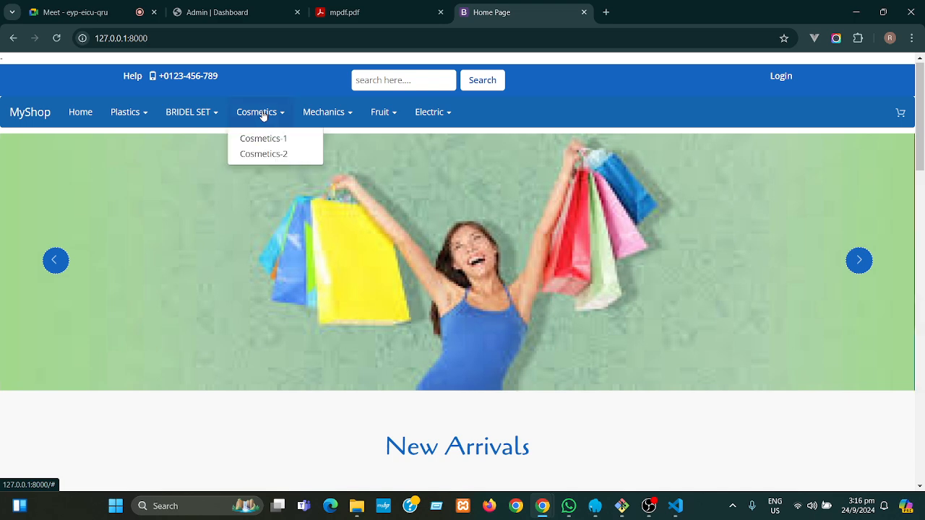
click(264, 115)
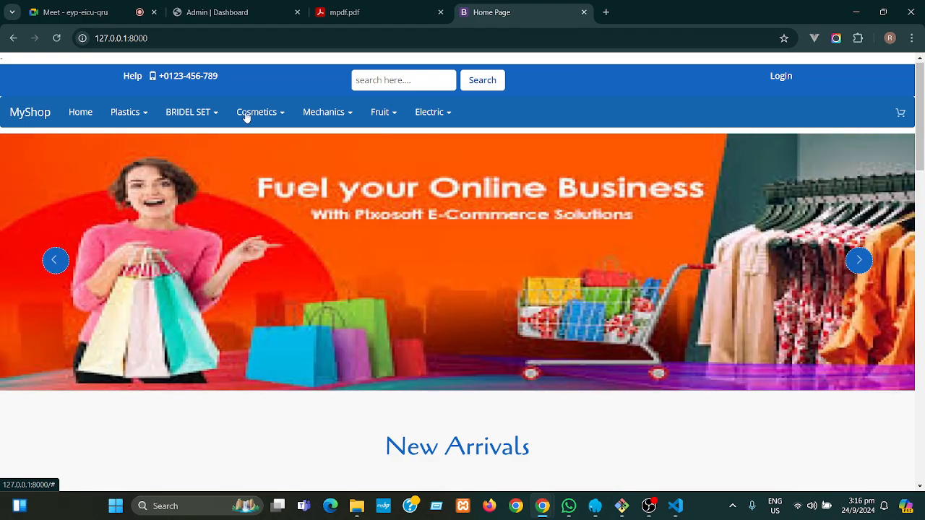
click(246, 117)
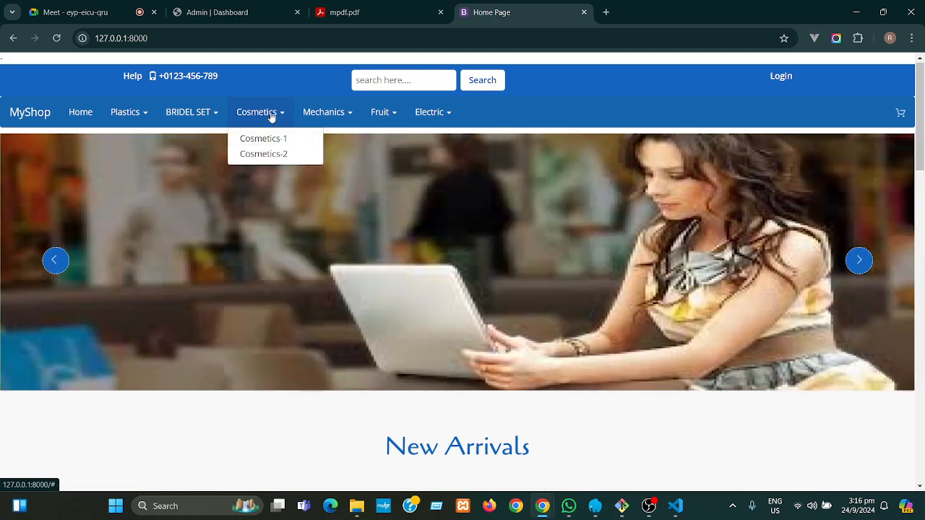
click(272, 116)
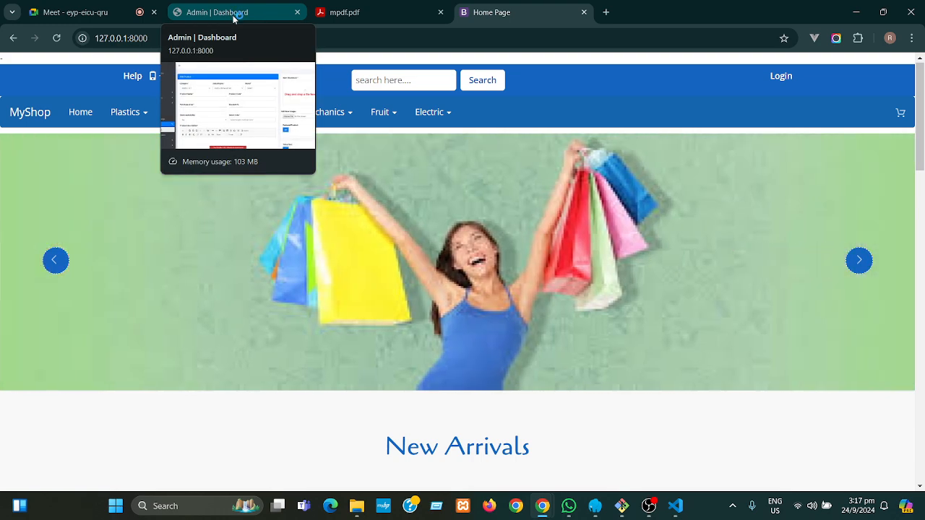
click(234, 16)
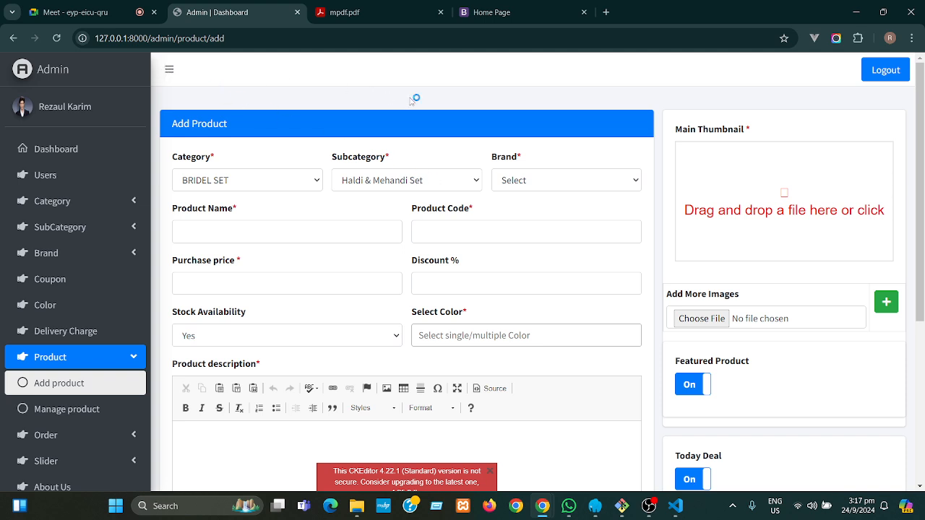
click(492, 13)
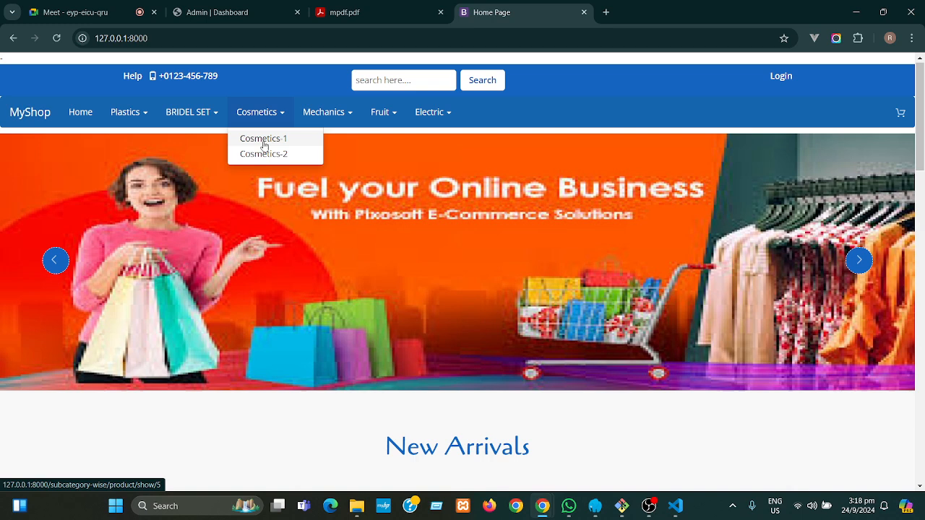
- Check the empty Cosmetics-1 and Mechanics-1 listings, then open the Plastics-1 listing
click(264, 141)
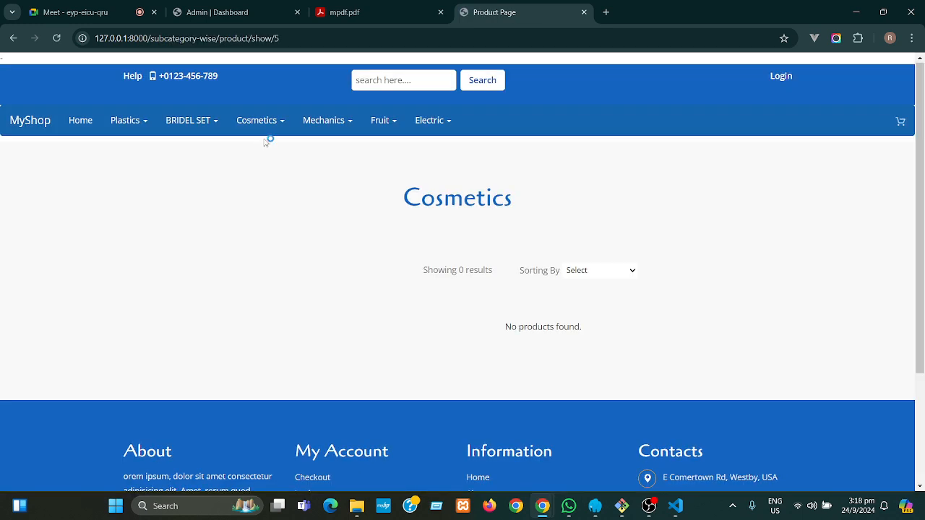
mouse_move(314, 123)
click(324, 147)
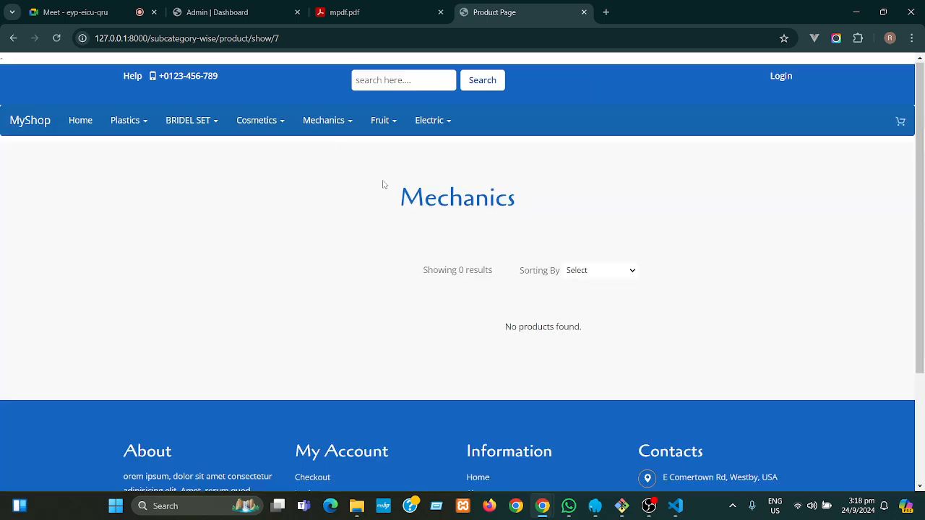
mouse_move(324, 124)
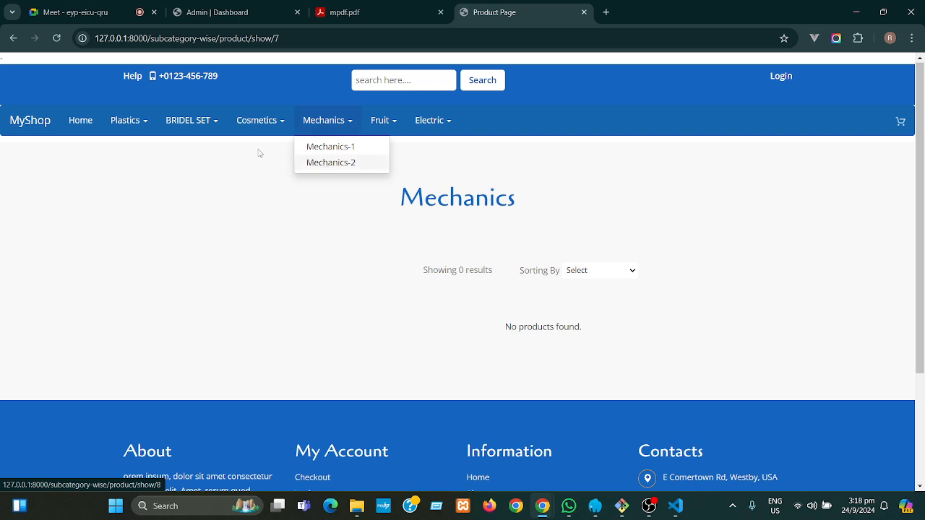
mouse_move(126, 126)
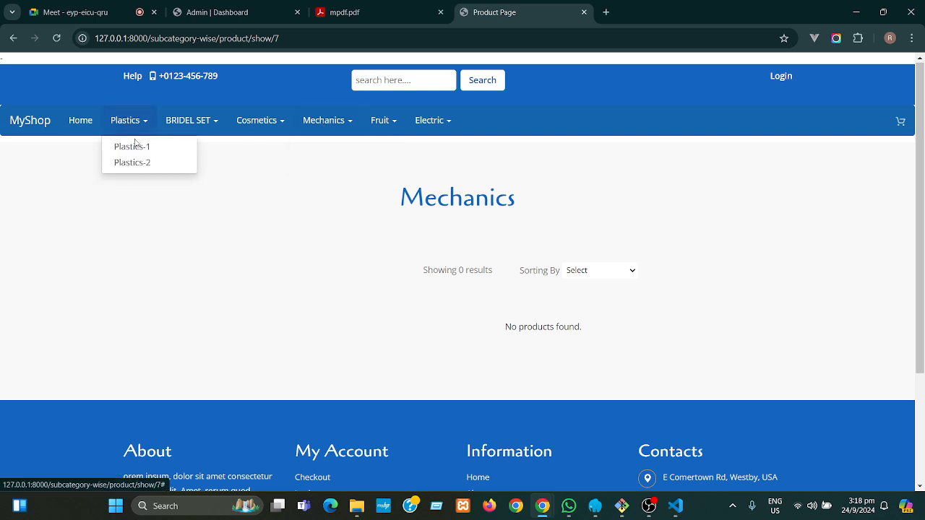
click(138, 147)
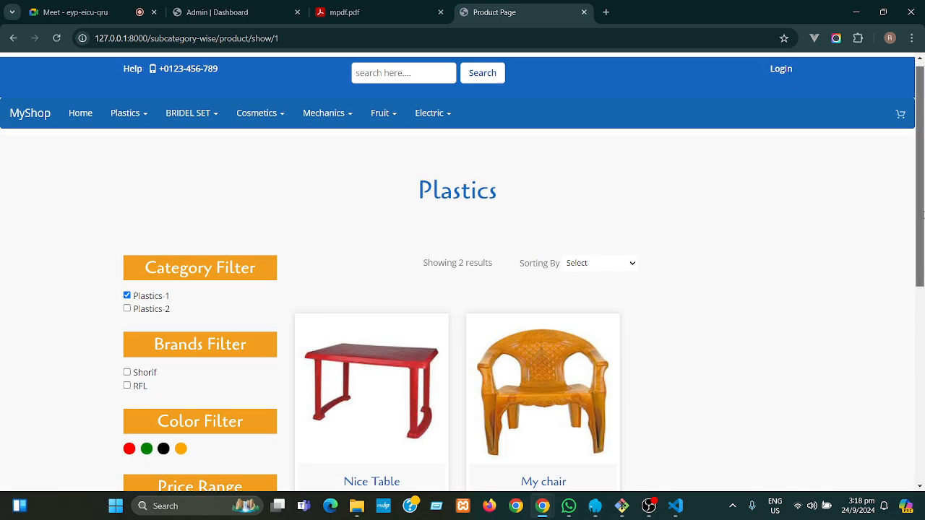
- Clear the Plastics-1 filter to show all Plastics products and reload the page
scroll(921, 209, down, 2)
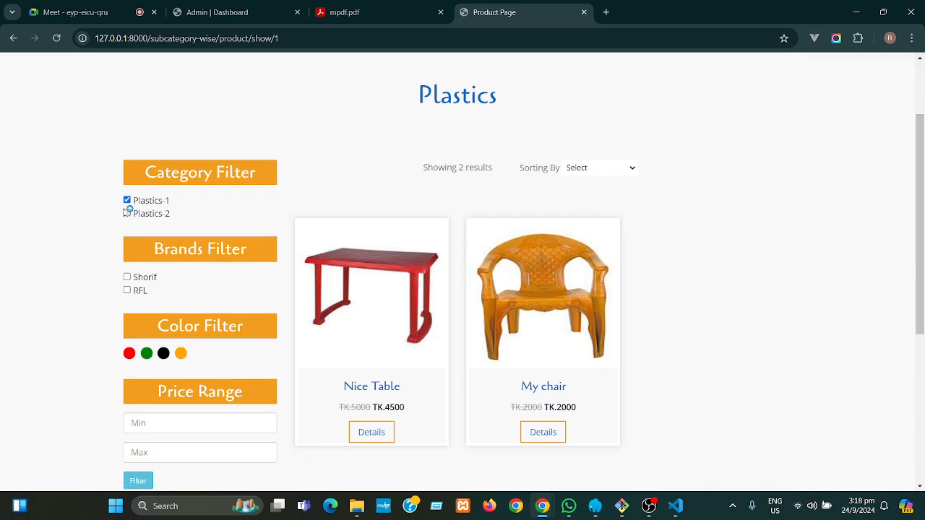
click(127, 200)
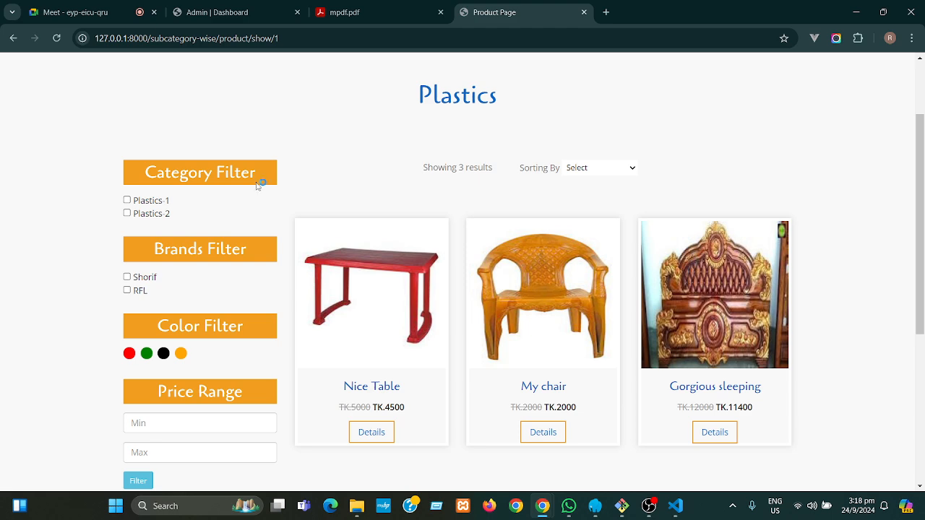
drag(512, 104, 418, 103)
click(506, 185)
click(57, 38)
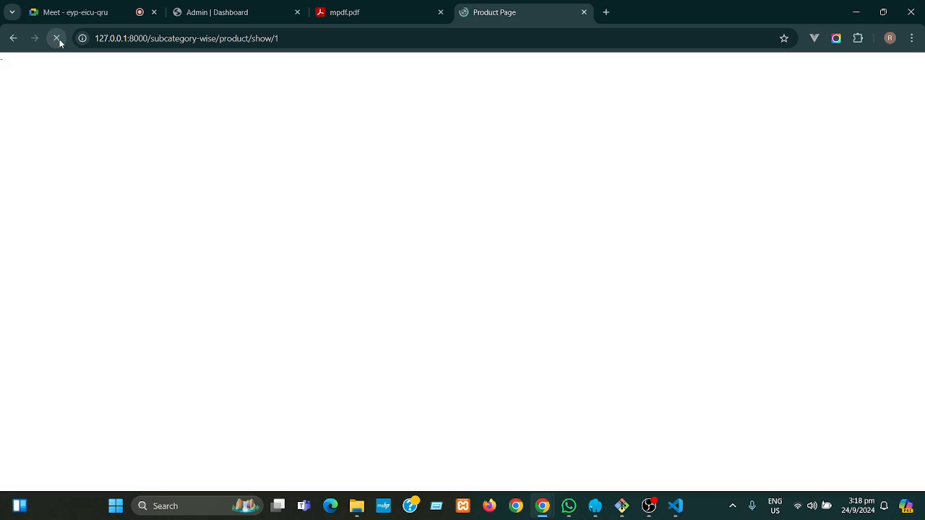
- Uncheck Plastics-1 to list all three Plastics products, glance at Mechanics, then return to admin
drag(919, 211, 918, 274)
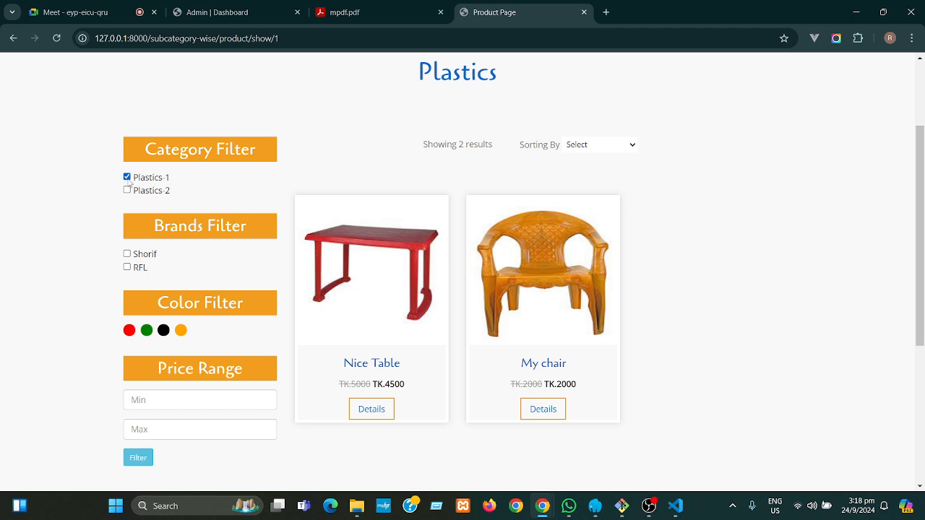
click(128, 177)
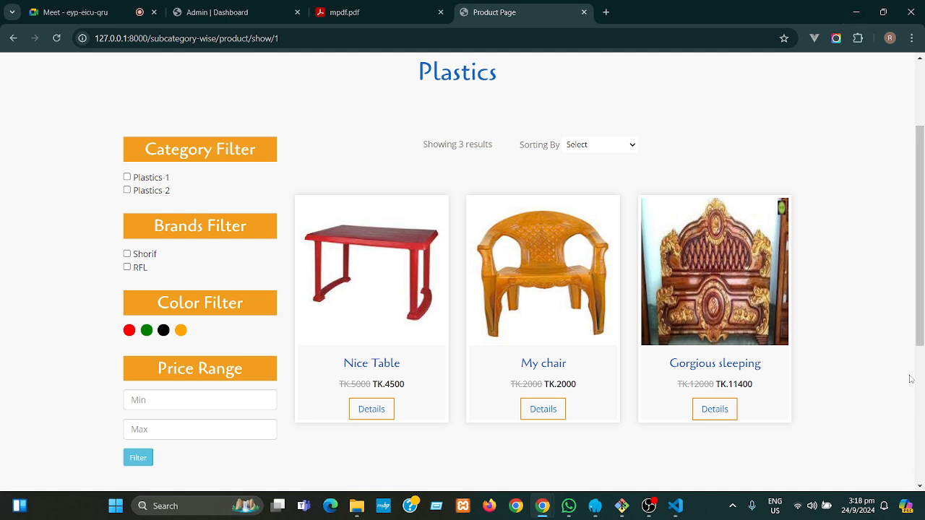
drag(922, 323, 921, 260)
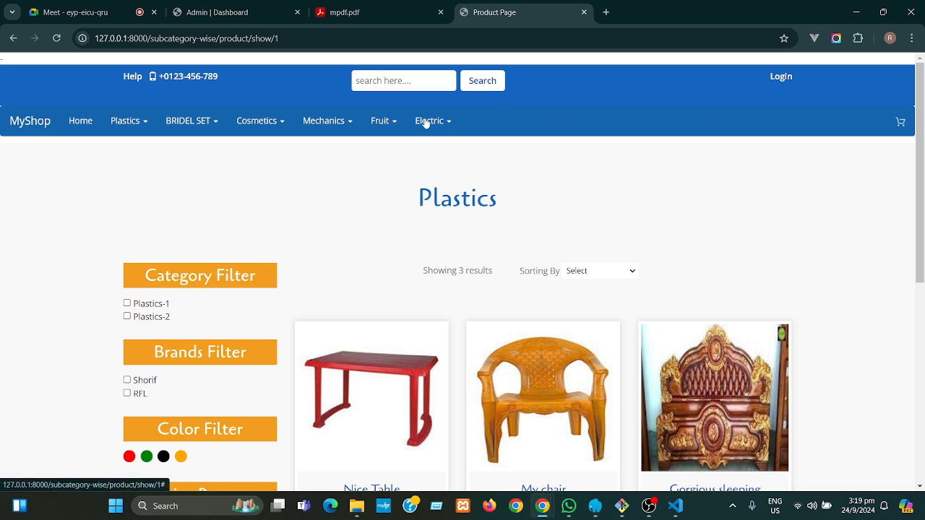
click(330, 123)
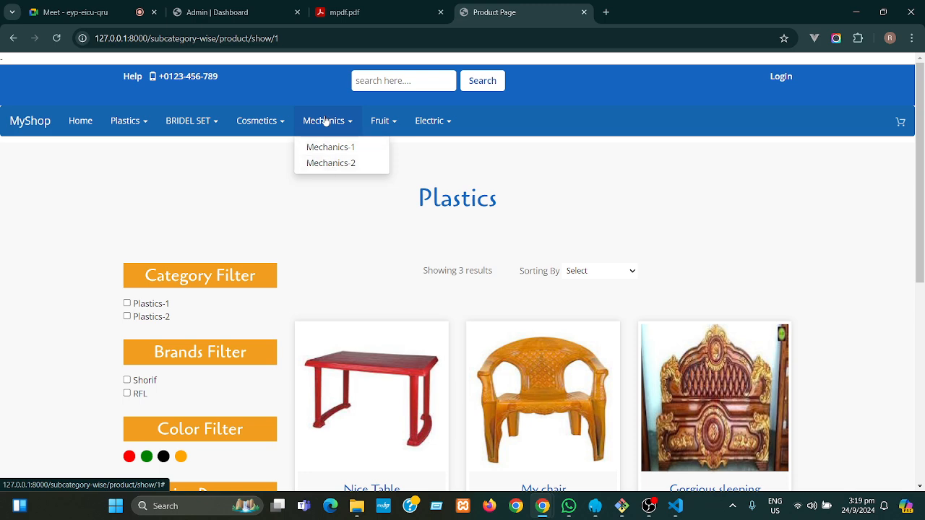
click(696, 218)
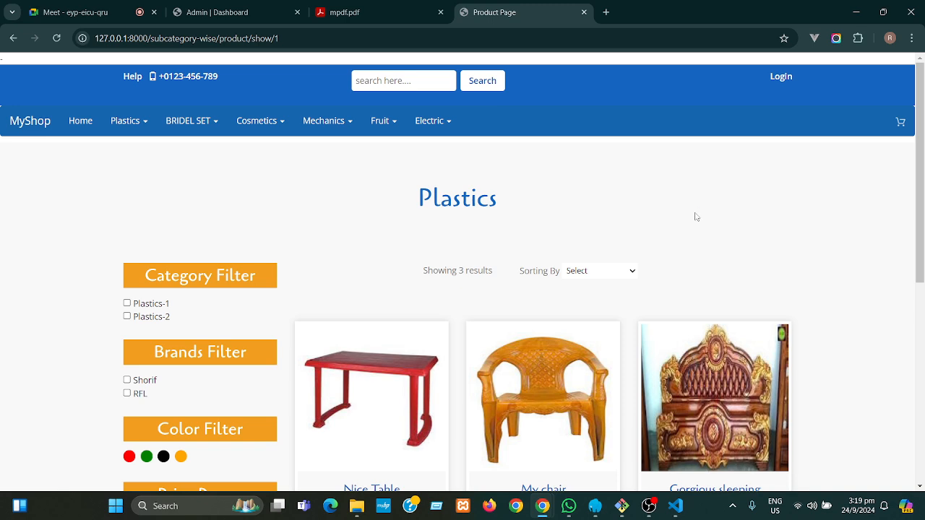
drag(921, 206, 923, 130)
click(214, 16)
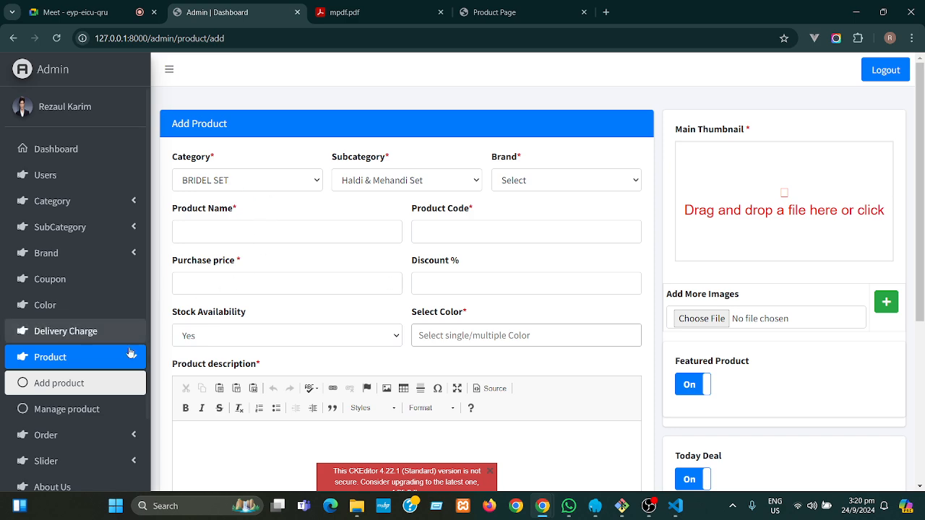
- Glance at the admin product list, then note the Nice Table title on the storefront Plastics page
click(67, 410)
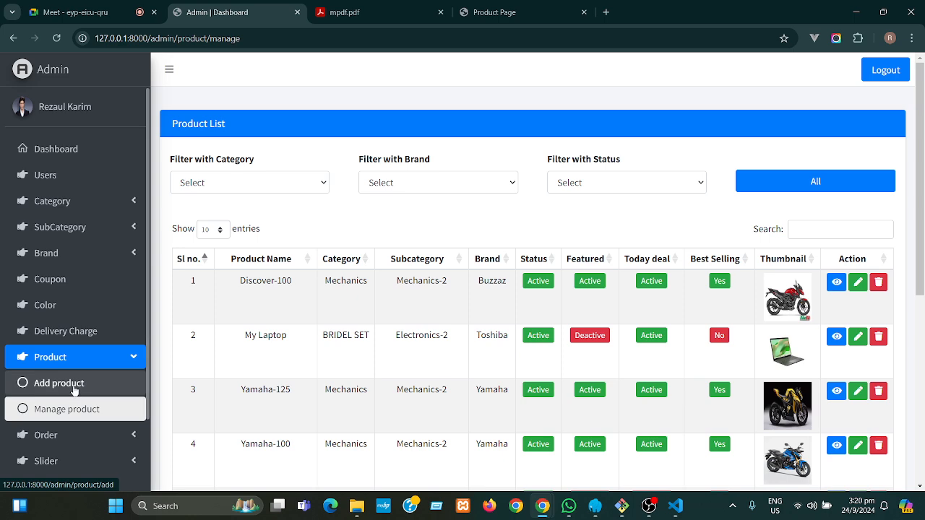
click(74, 389)
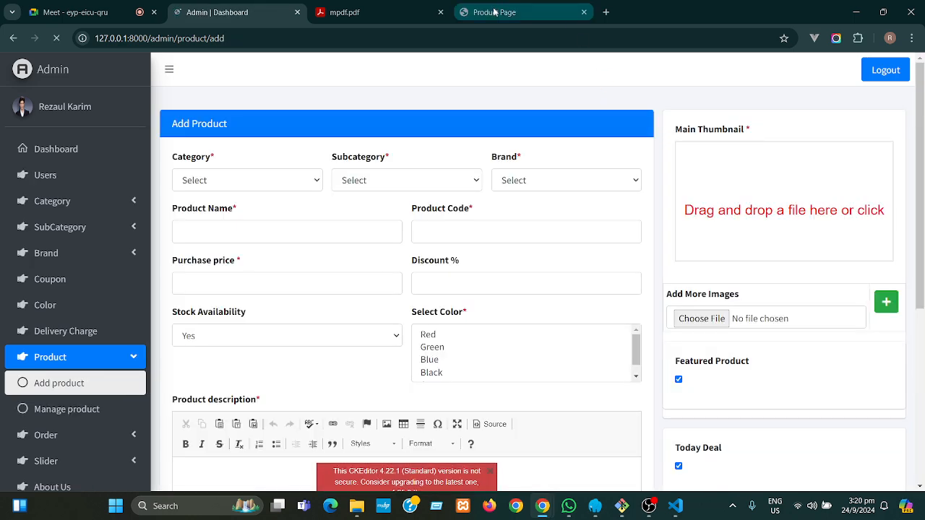
click(494, 11)
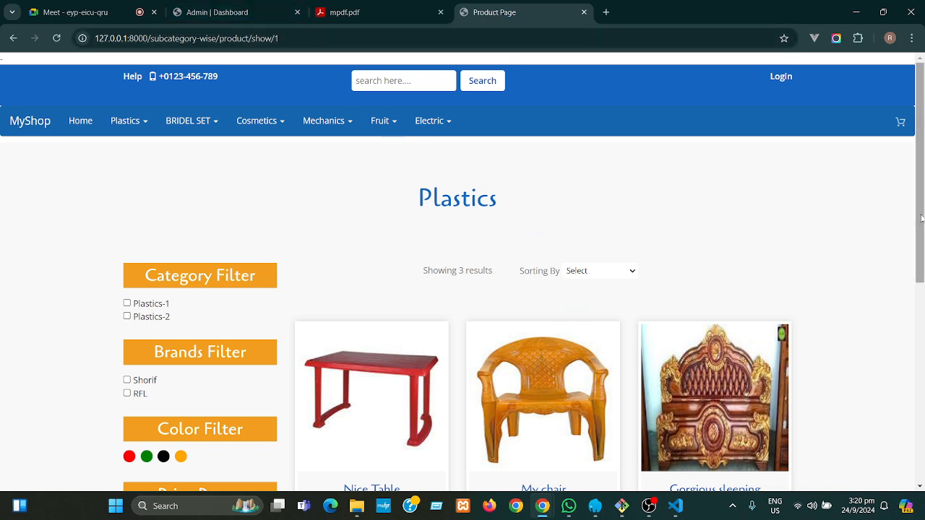
scroll(921, 217, down, 2)
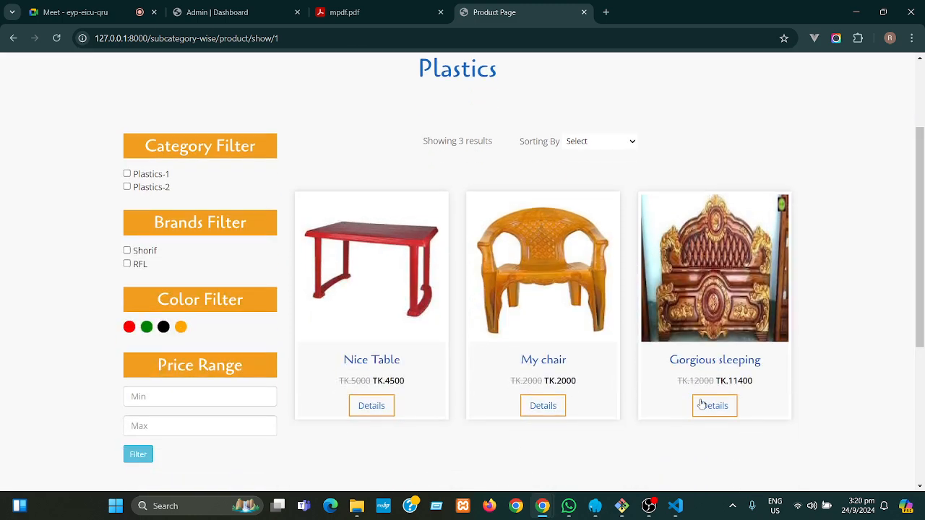
drag(403, 359, 339, 362)
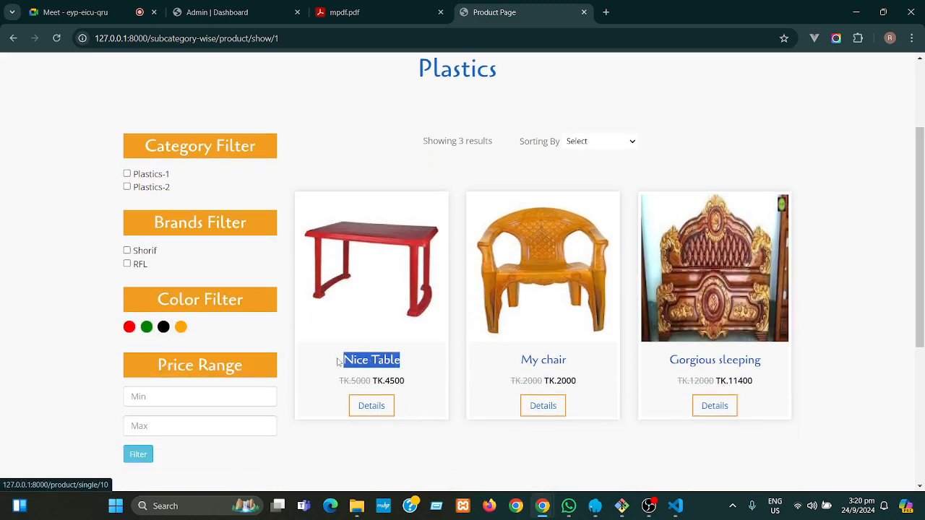
click(429, 363)
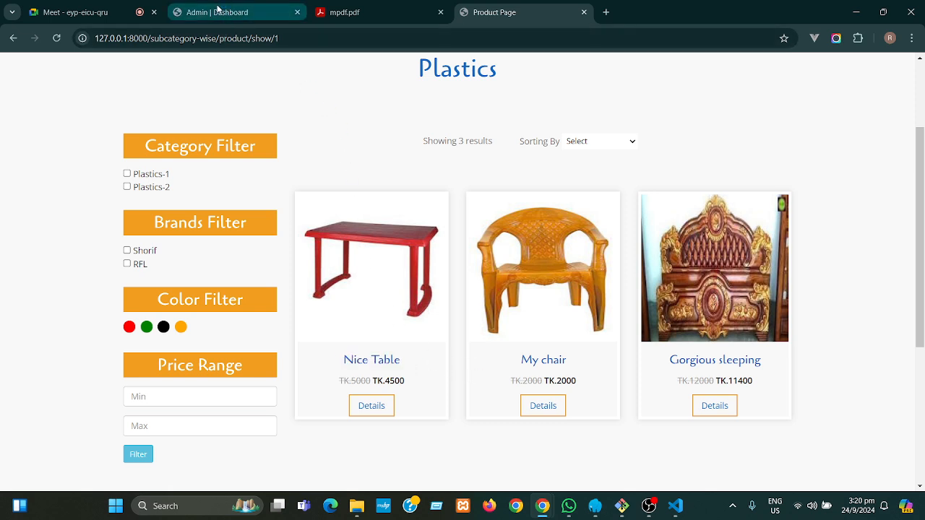
mouse_move(220, 7)
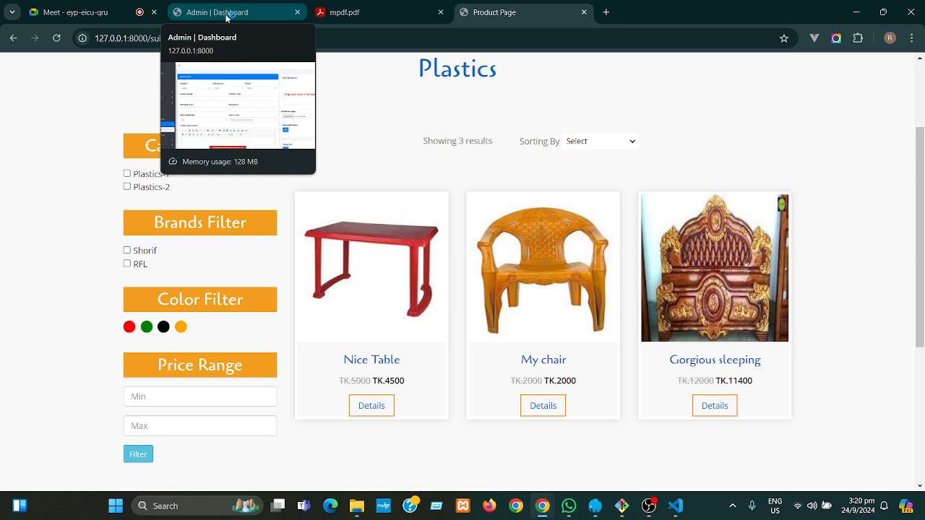
click(227, 14)
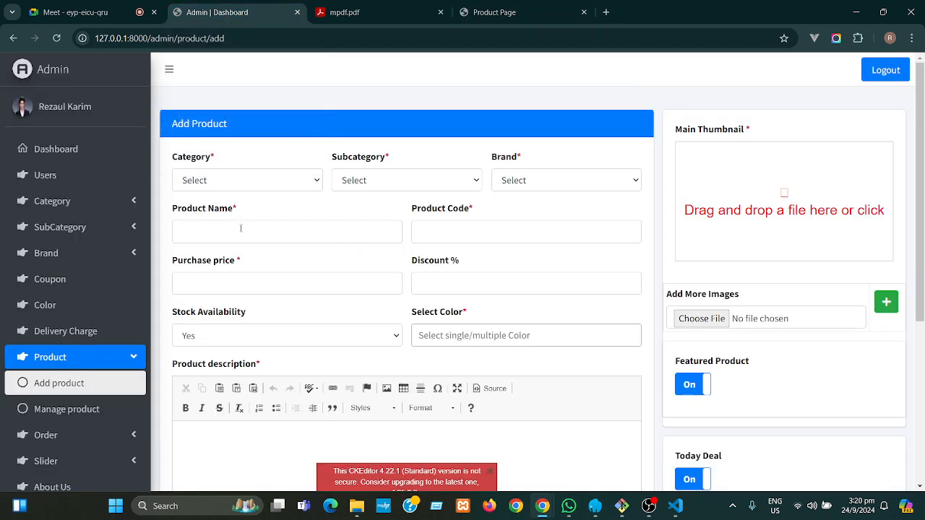
- Open Nice Table's details to read its product code nctable23, then return to Add Product
click(460, 230)
click(494, 12)
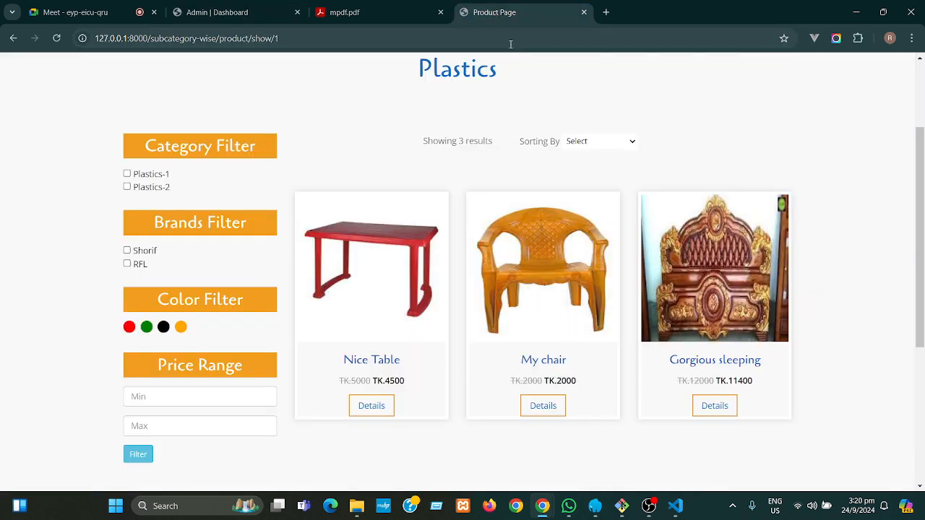
click(387, 409)
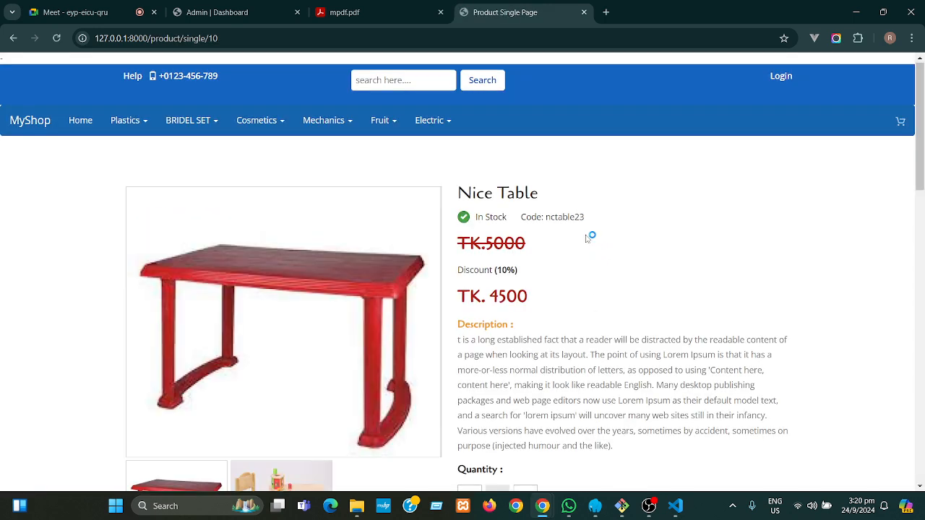
drag(585, 216, 521, 216)
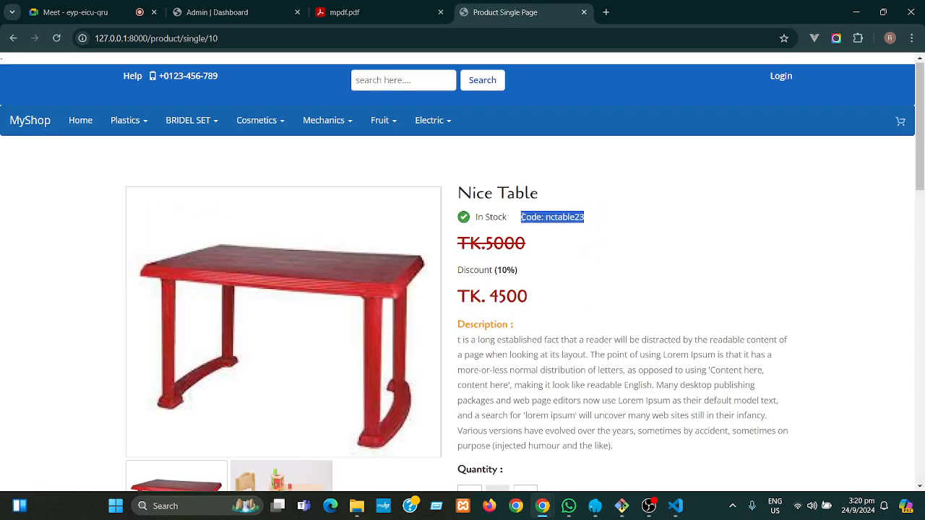
click(228, 15)
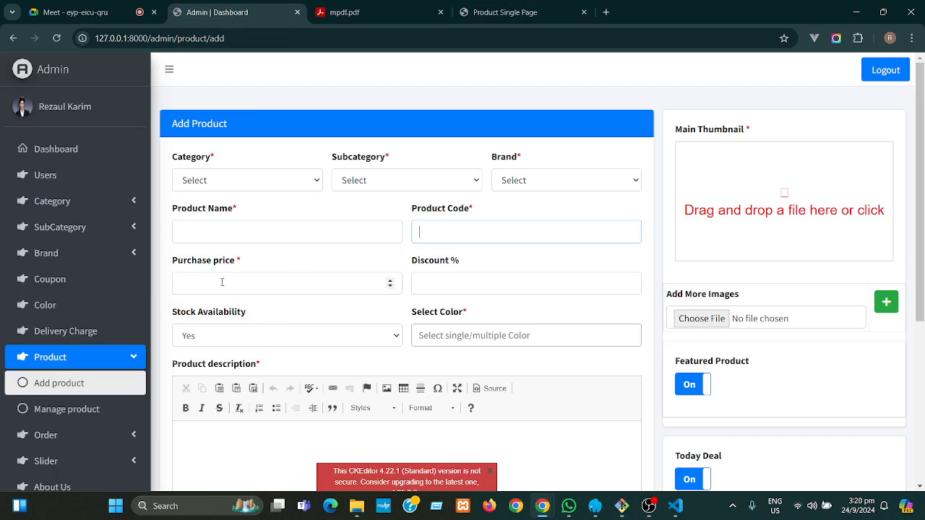
- Correct the purchase price to 100 and place the cursor in Discount % for 10 percent
click(222, 282)
text(67576)
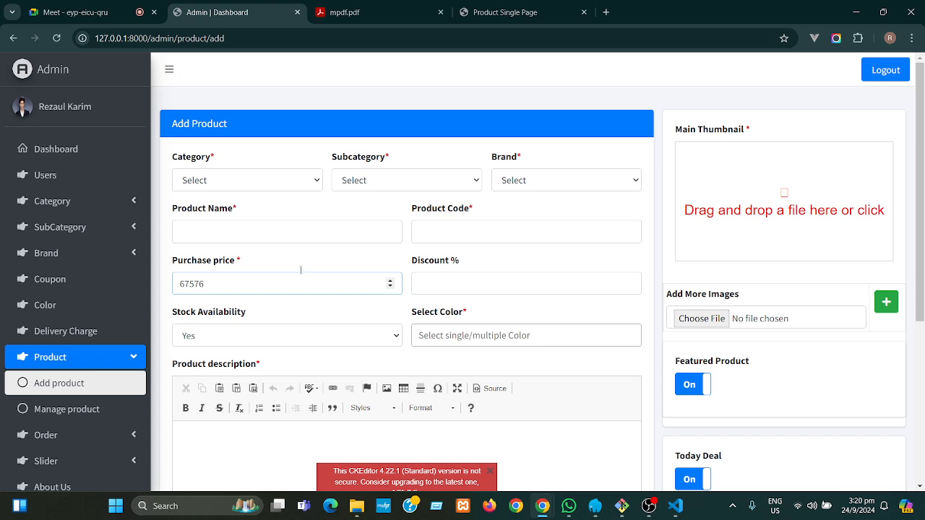
drag(250, 265, 174, 258)
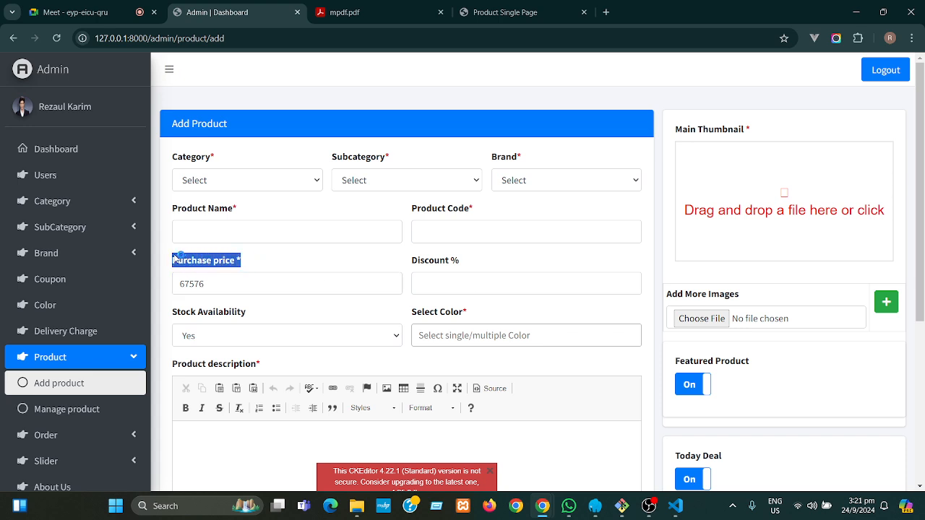
click(263, 263)
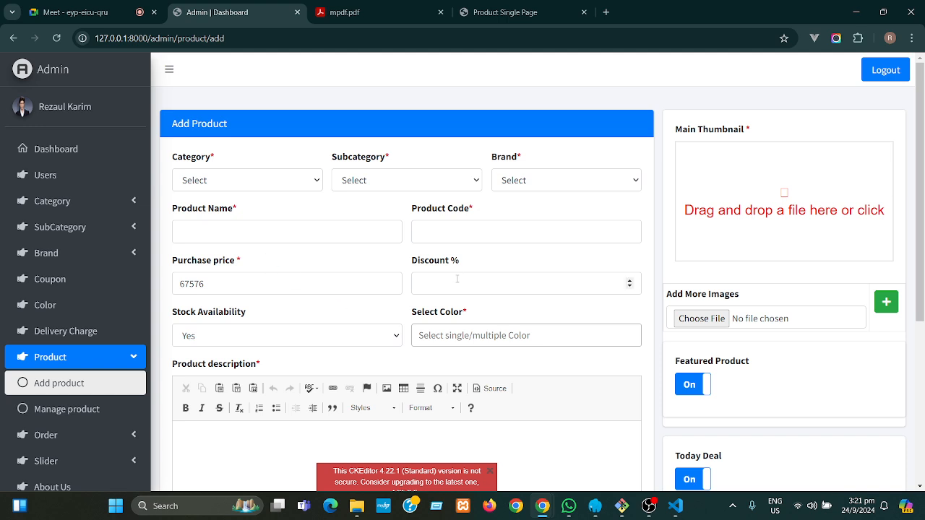
drag(208, 283, 174, 287)
text(100)
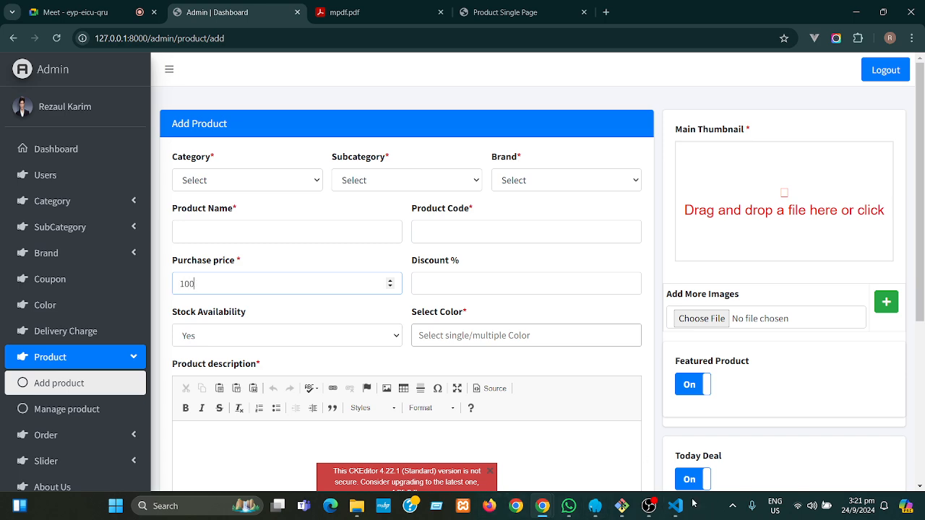
click(434, 281)
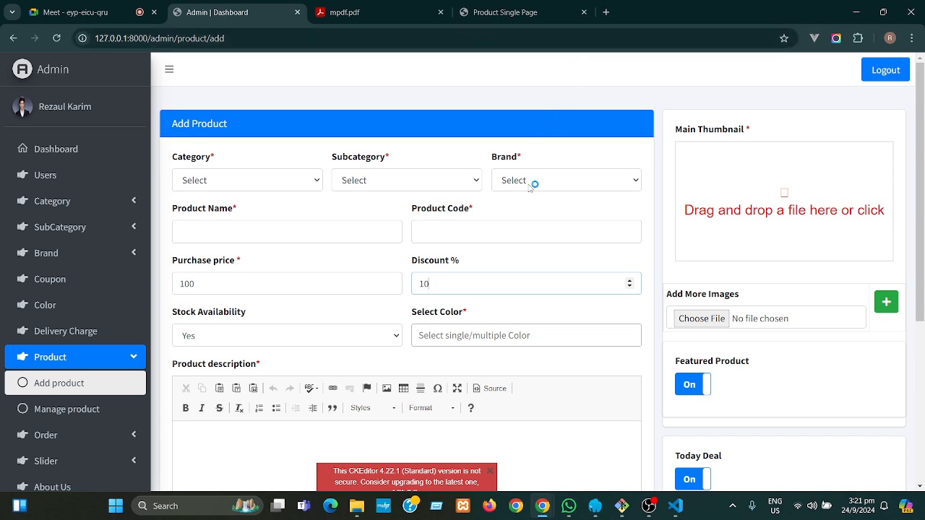
- In a new Product List tab, check Discover-100's prices: 150000 TK original, 127500 TK selling
right_click(65, 408)
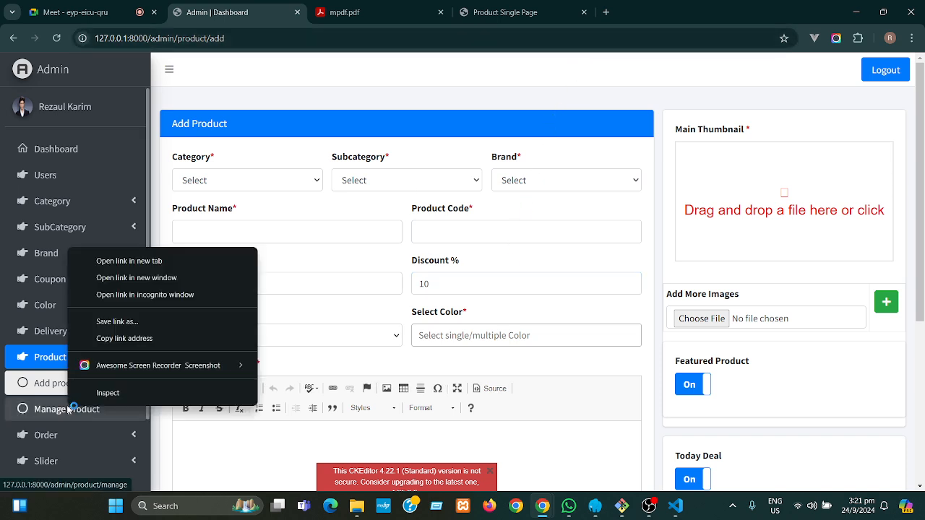
click(127, 261)
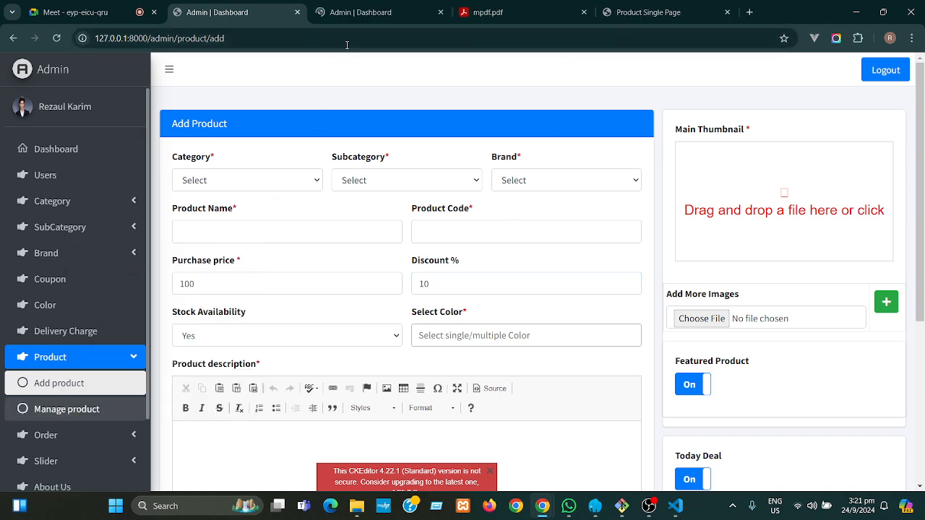
click(358, 13)
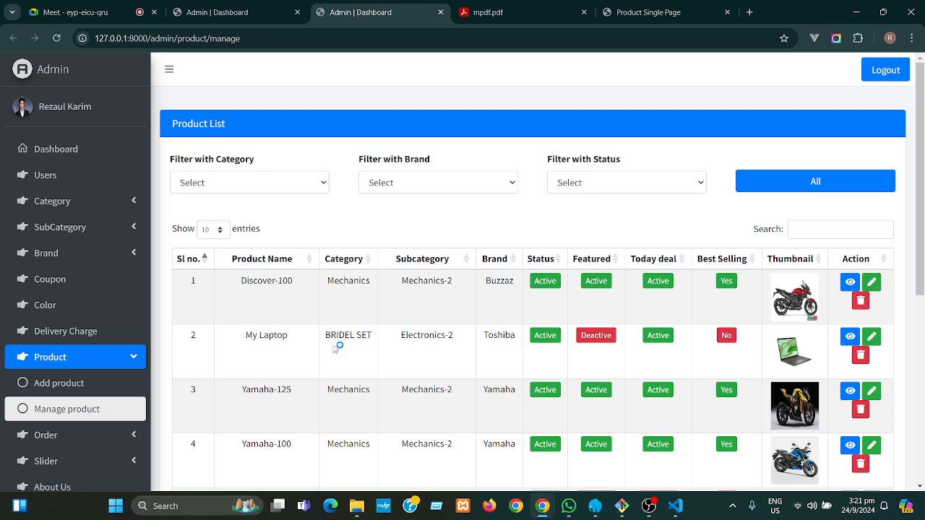
click(854, 283)
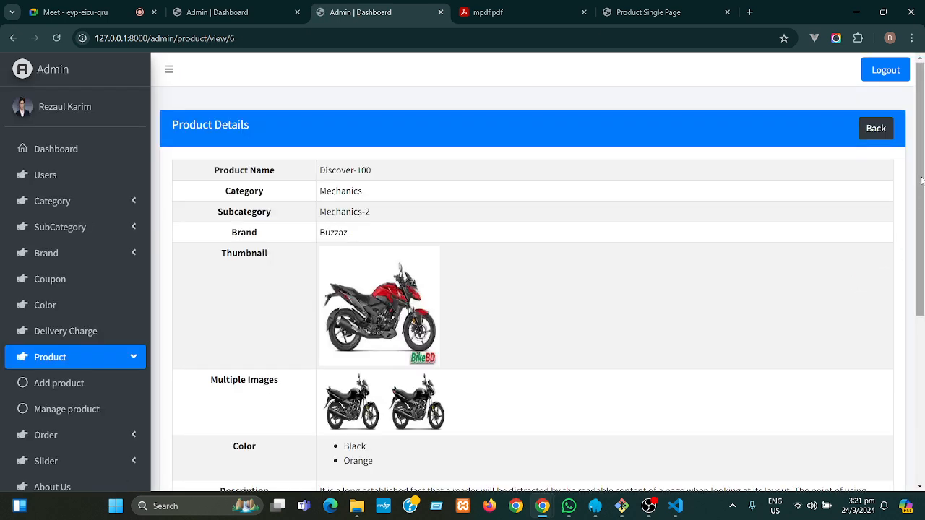
drag(923, 186, 905, 325)
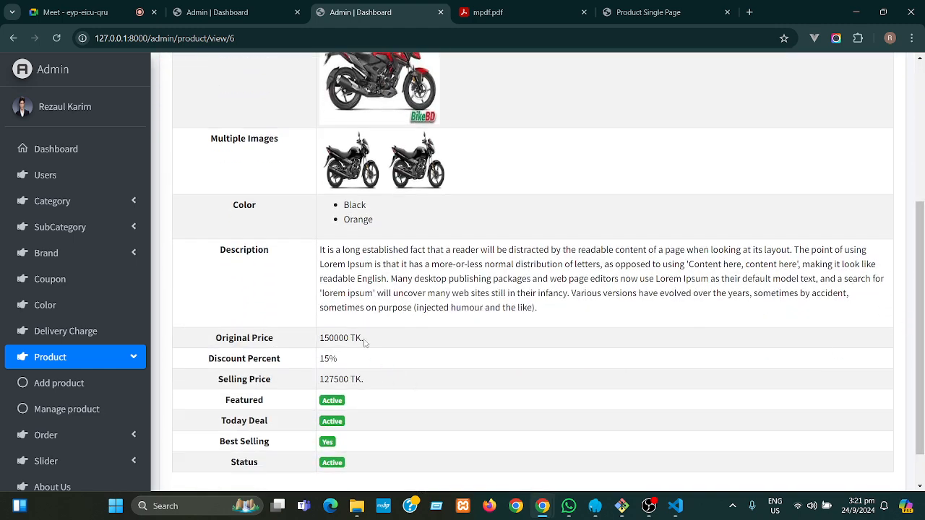
drag(370, 339, 319, 360)
drag(366, 379, 322, 381)
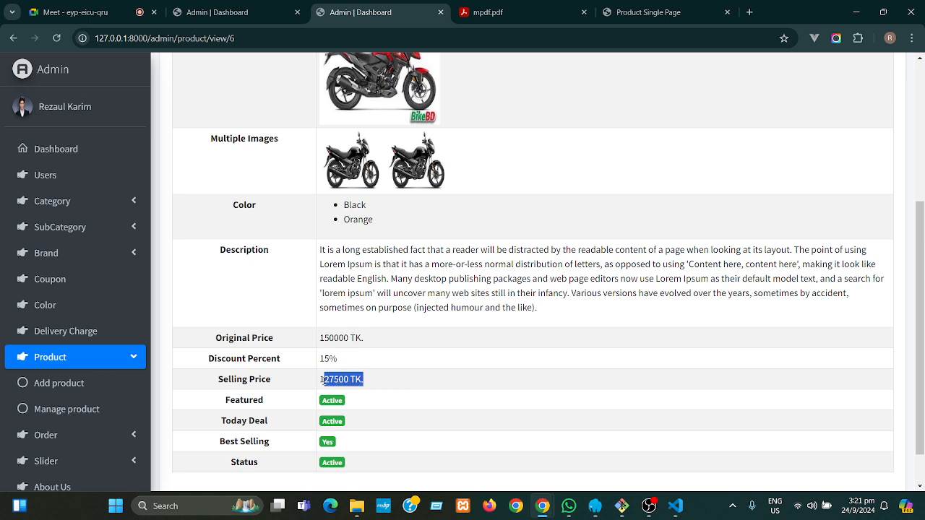
click(431, 385)
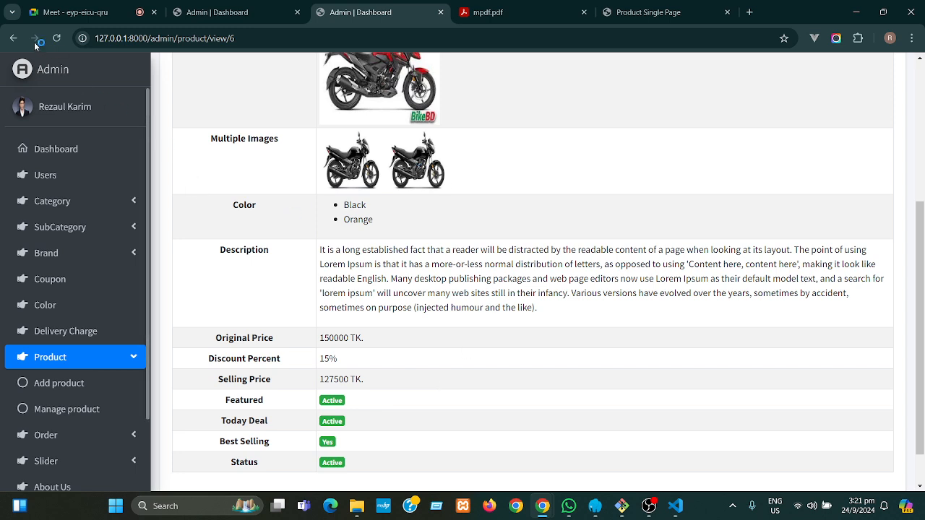
click(244, 12)
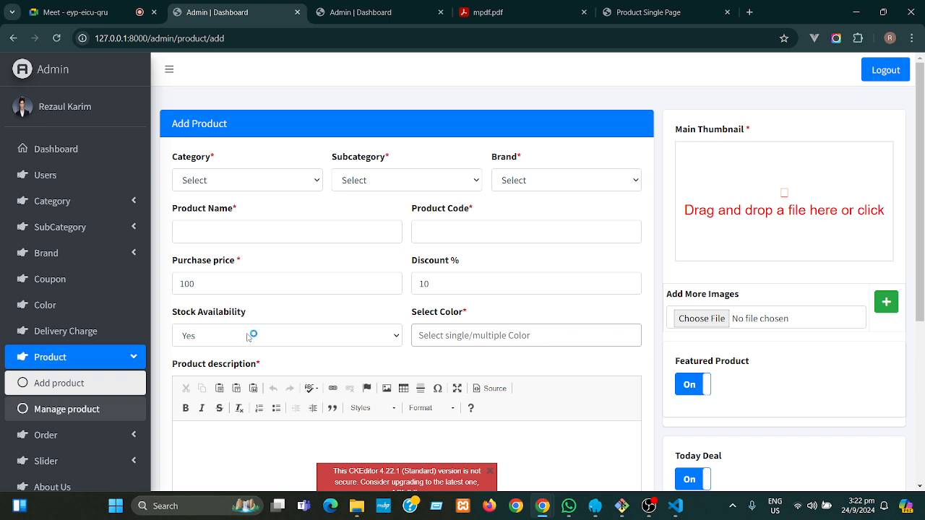
- Pick Green, Blue and Black as the product's colours
click(444, 335)
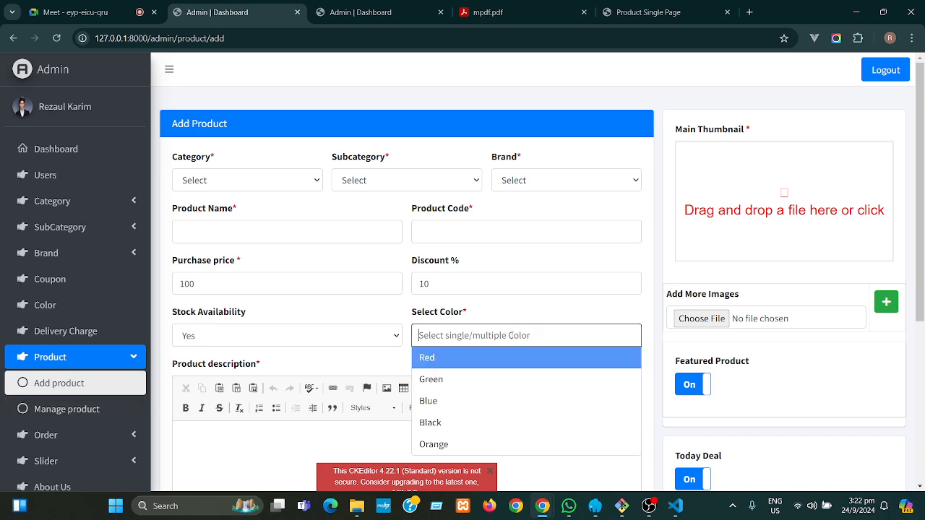
click(442, 383)
click(485, 335)
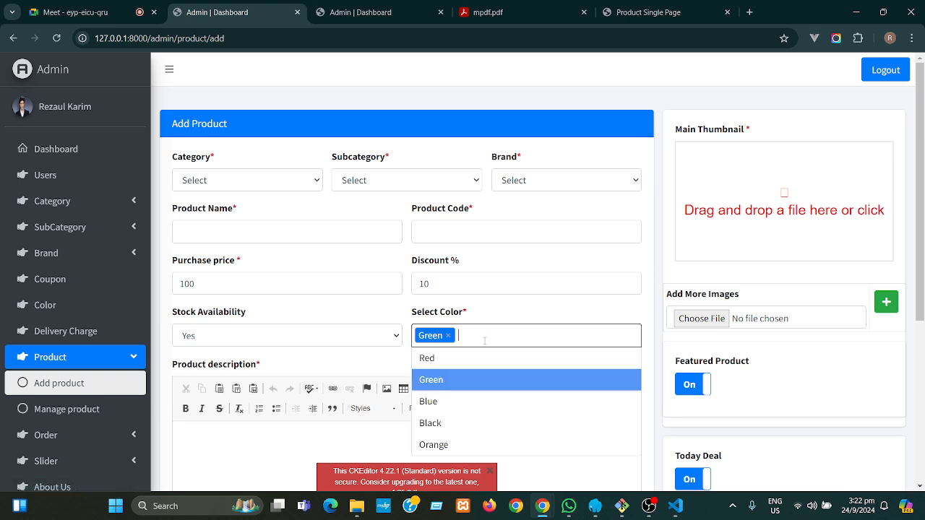
click(442, 403)
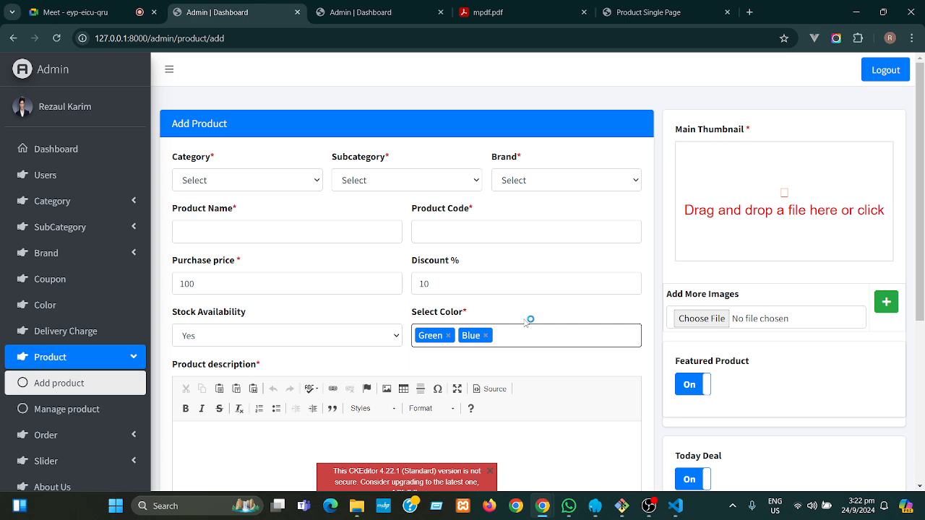
click(516, 339)
click(457, 425)
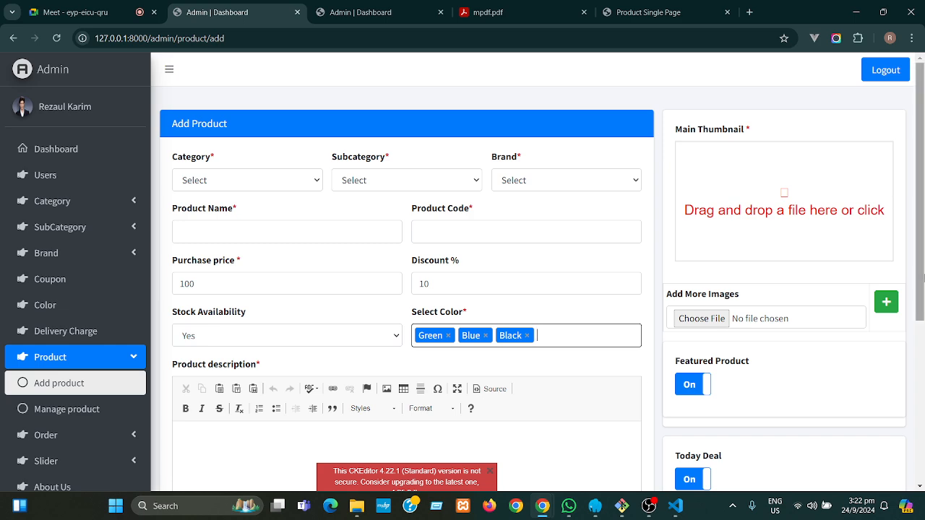
- Dismiss the CKEditor warning and type 'dhfjgkhk' into the product description
scroll(499, 376, down, 3)
click(490, 318)
click(451, 334)
text(dhfjgkhkh mbk)
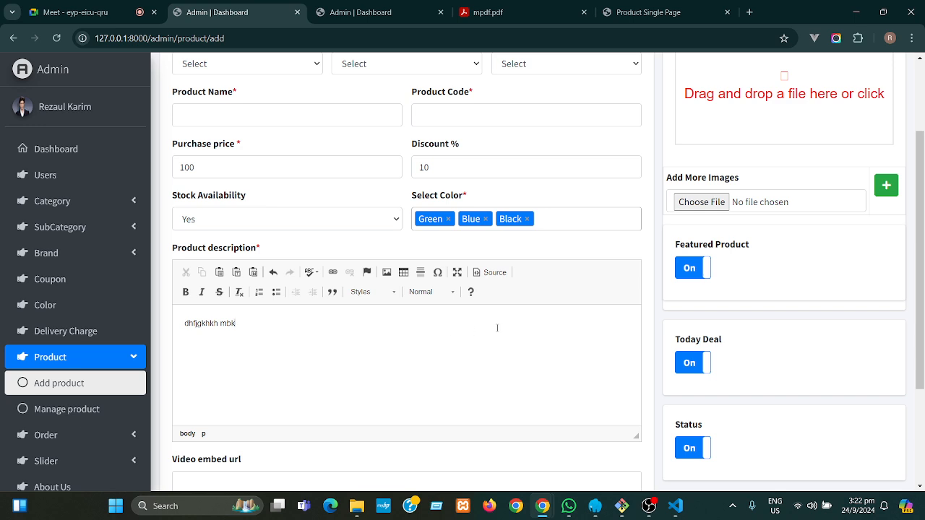
right_click(63, 307)
- Open the Color List in a new tab, peek at the Add Color form, and review colours like Orange
click(102, 316)
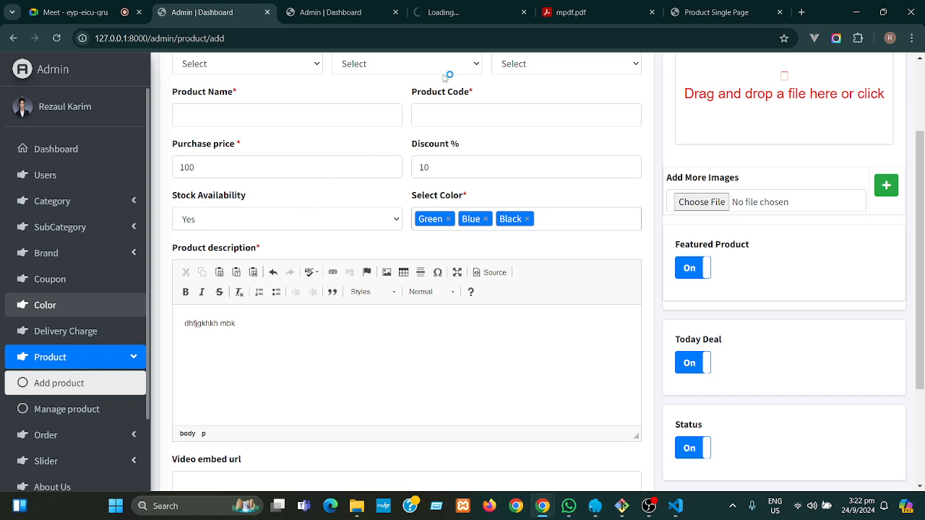
click(457, 15)
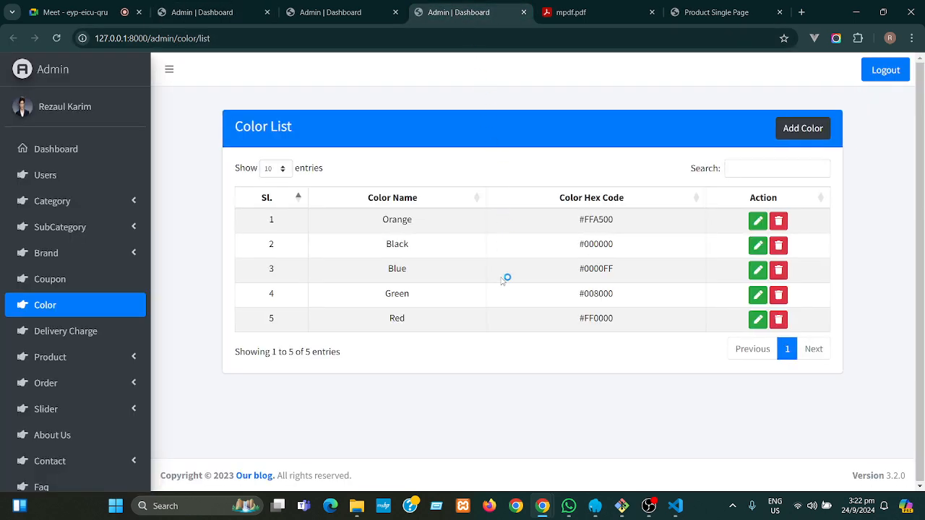
click(794, 136)
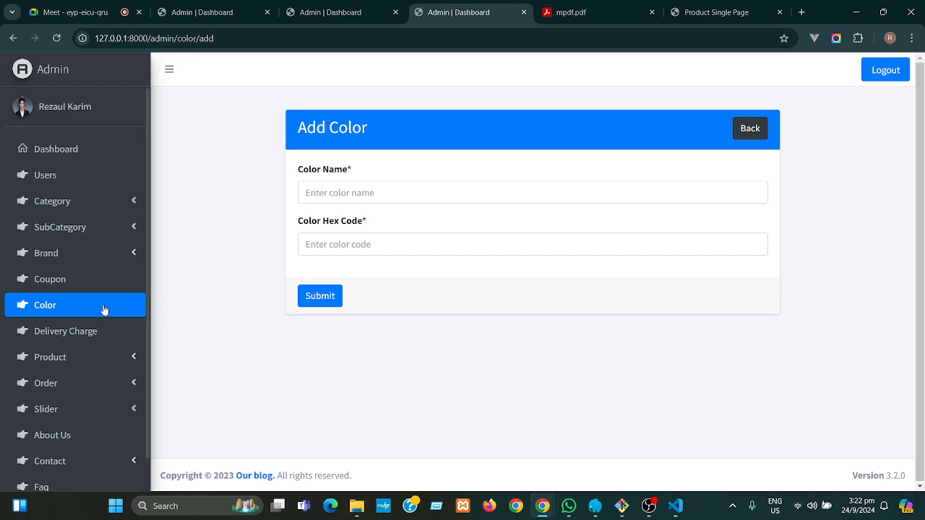
click(61, 311)
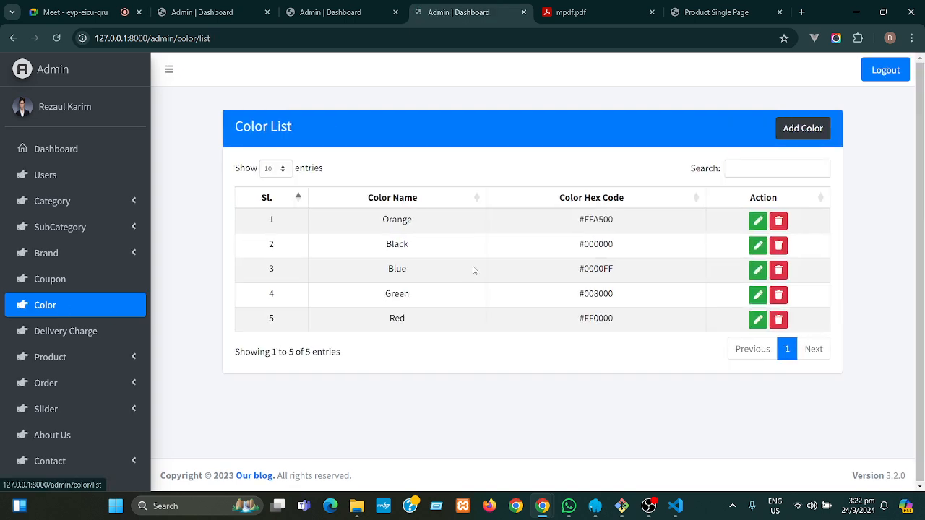
drag(440, 222, 402, 220)
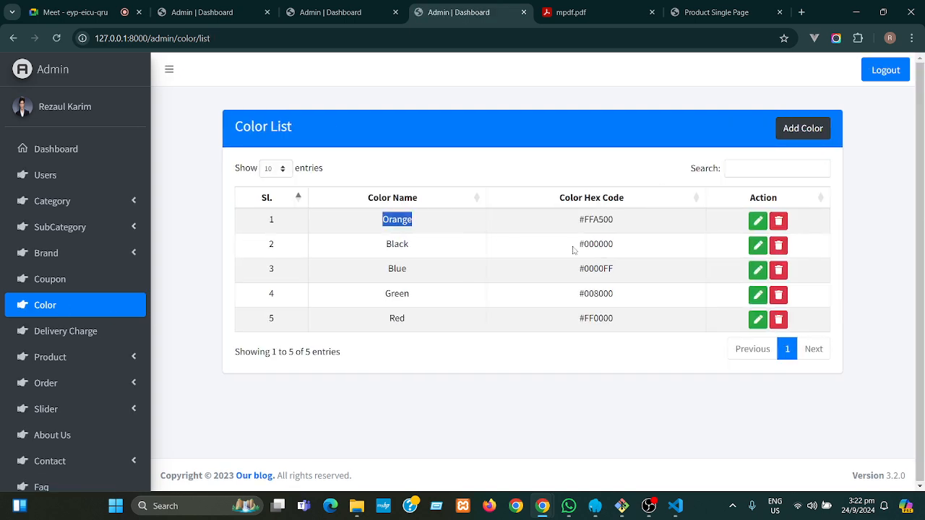
click(491, 260)
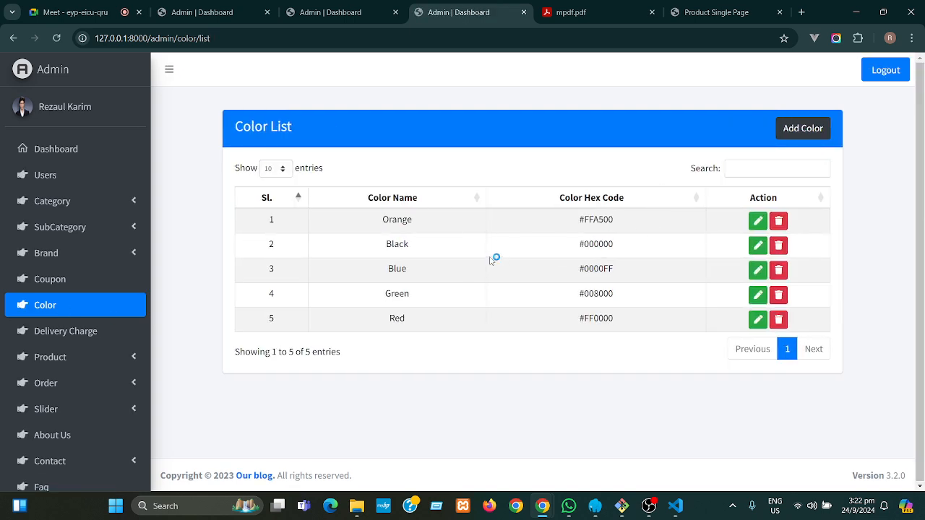
- Close the product details tab and return to the Add Product form
click(332, 17)
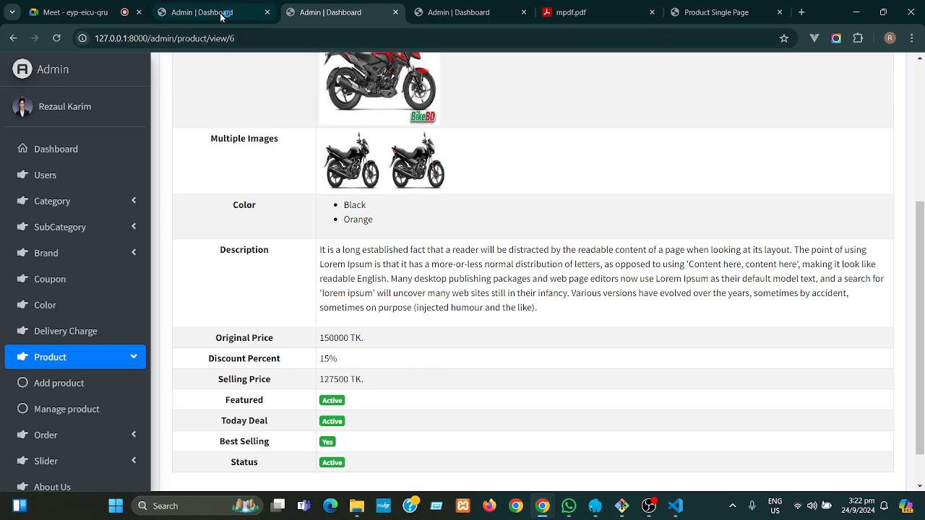
click(395, 12)
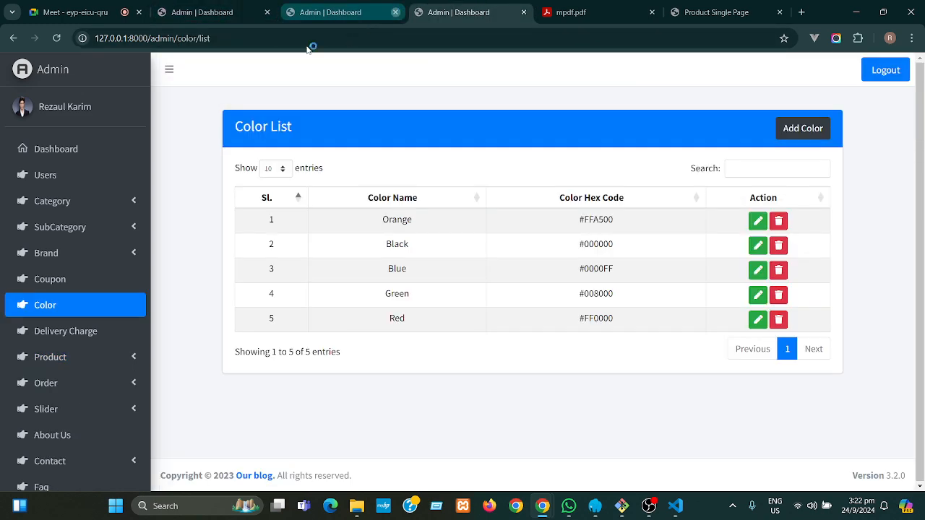
click(230, 17)
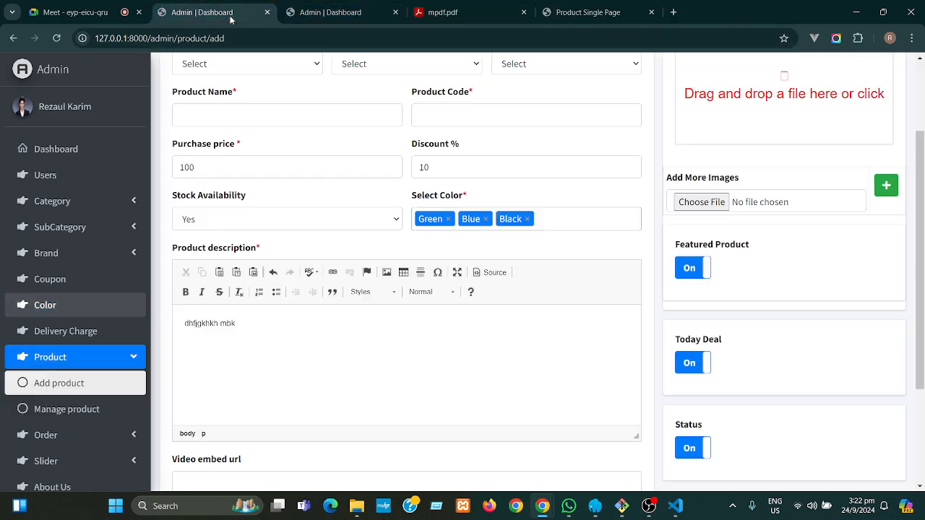
- Check the colour list and the Video embed url field, leaving the Add Product form unchanged
click(548, 215)
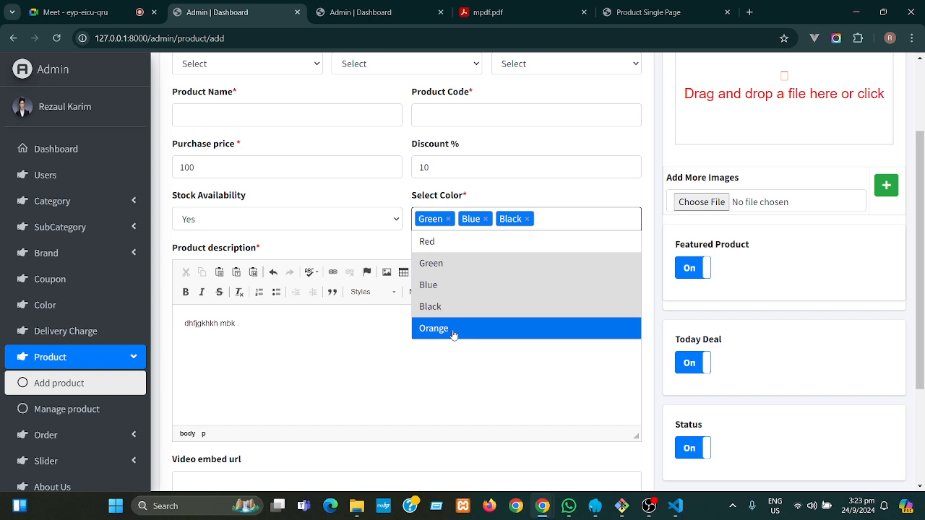
click(384, 190)
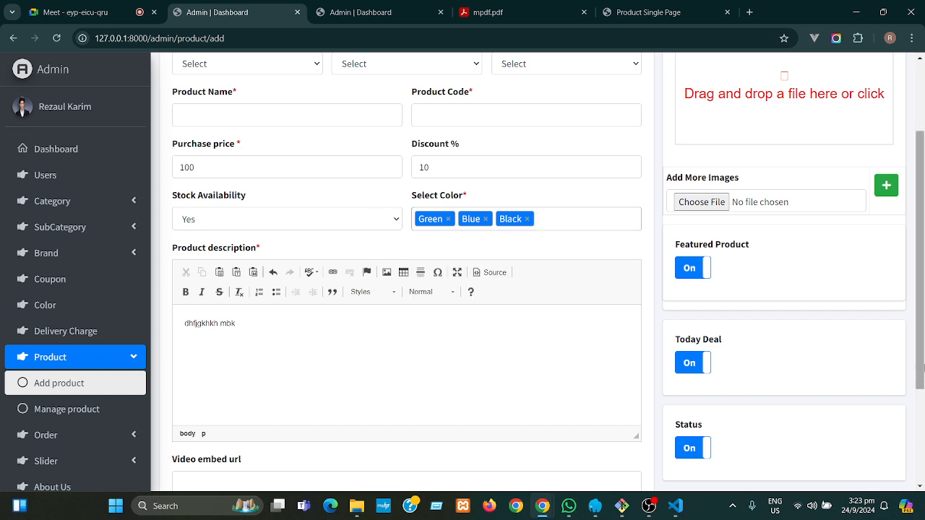
scroll(922, 340, down, 2)
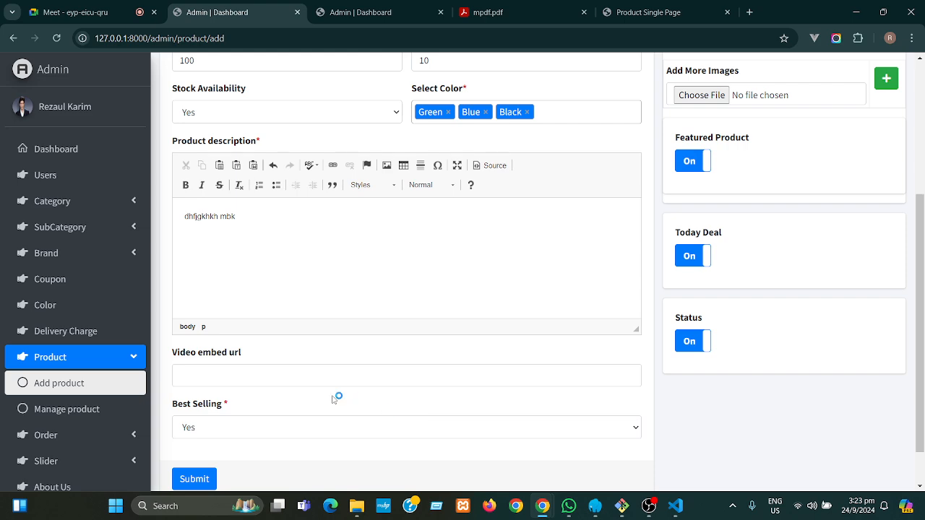
click(257, 373)
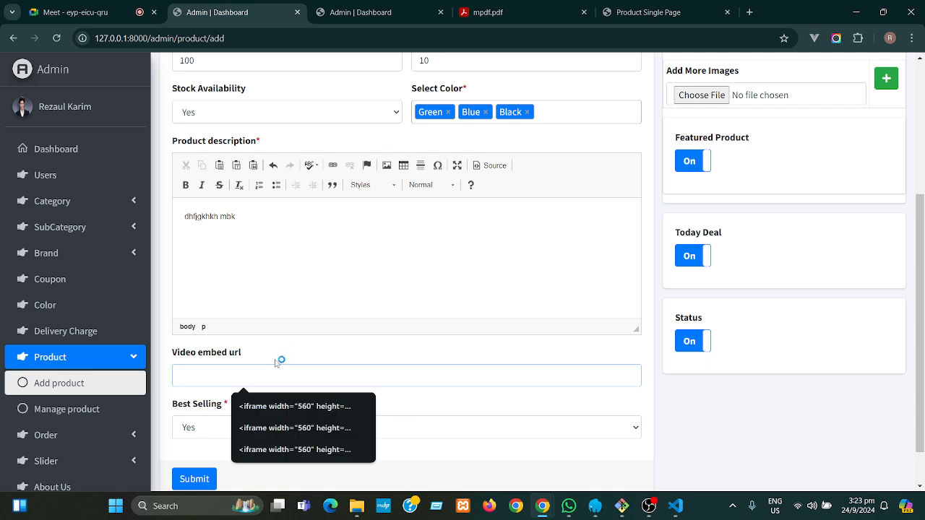
click(288, 354)
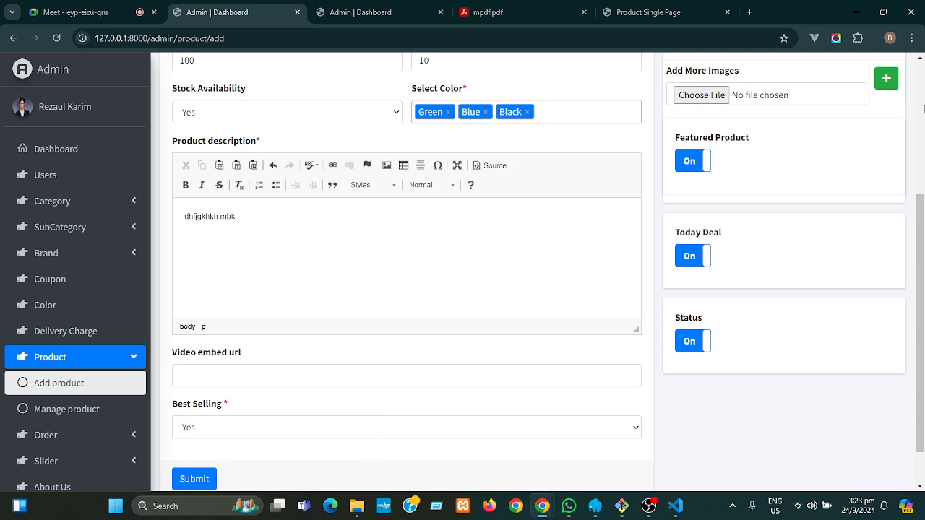
- Load youtube.com in a new tab and open the Jonom Jonom music video
click(750, 12)
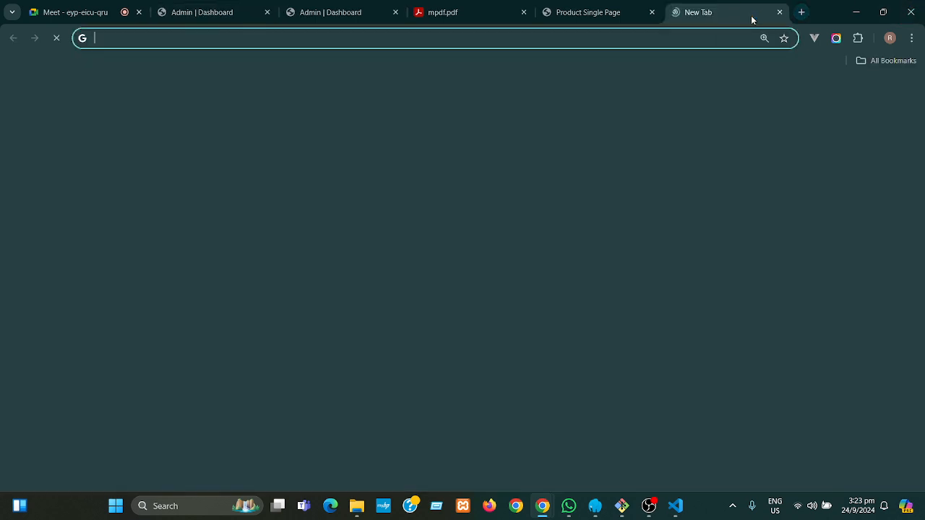
text(y)
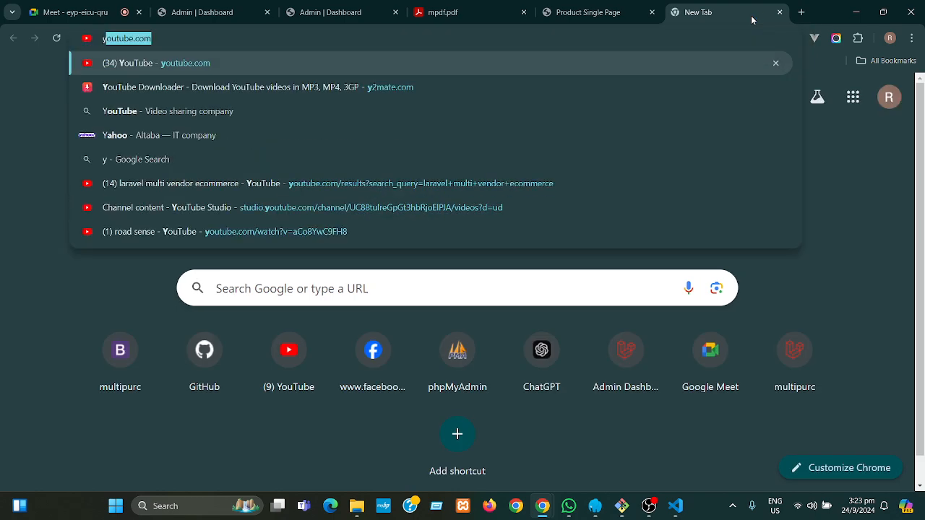
key(Return)
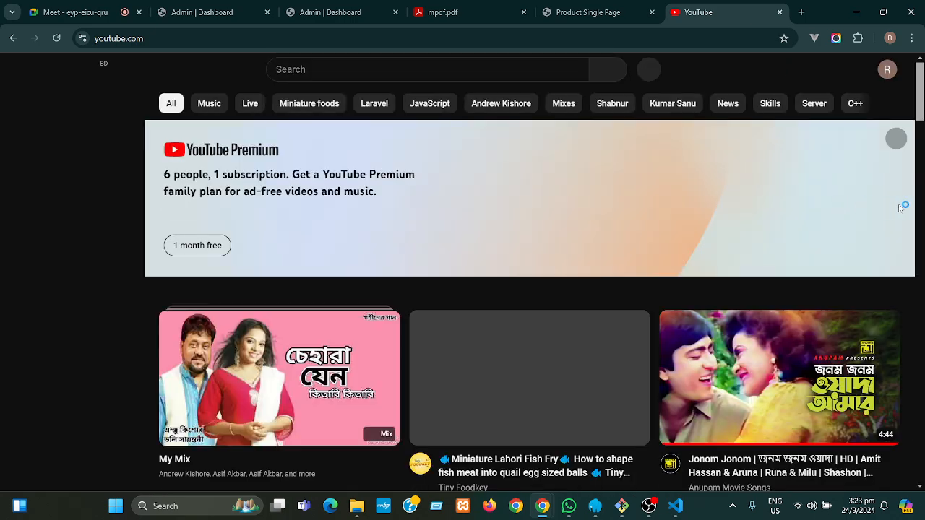
mouse_move(922, 115)
mouse_down()
mouse_move(922, 144)
mouse_move(923, 125)
mouse_up()
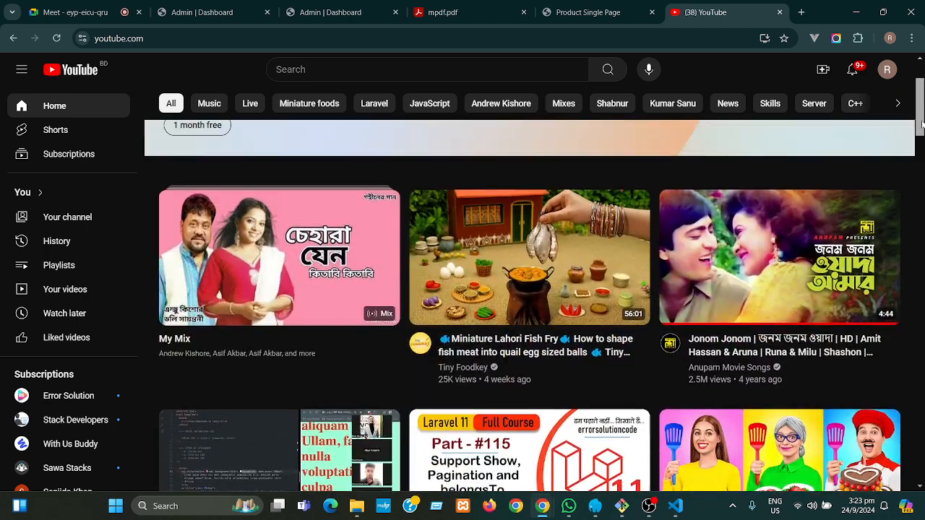
click(780, 257)
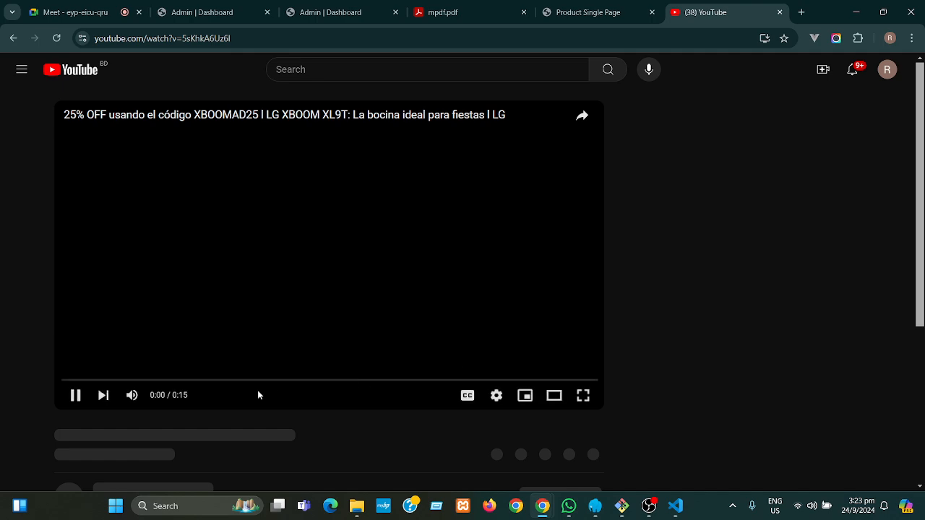
- Pause the ad and copy the video's 560×315 iframe embed code from Share > Embed
click(76, 395)
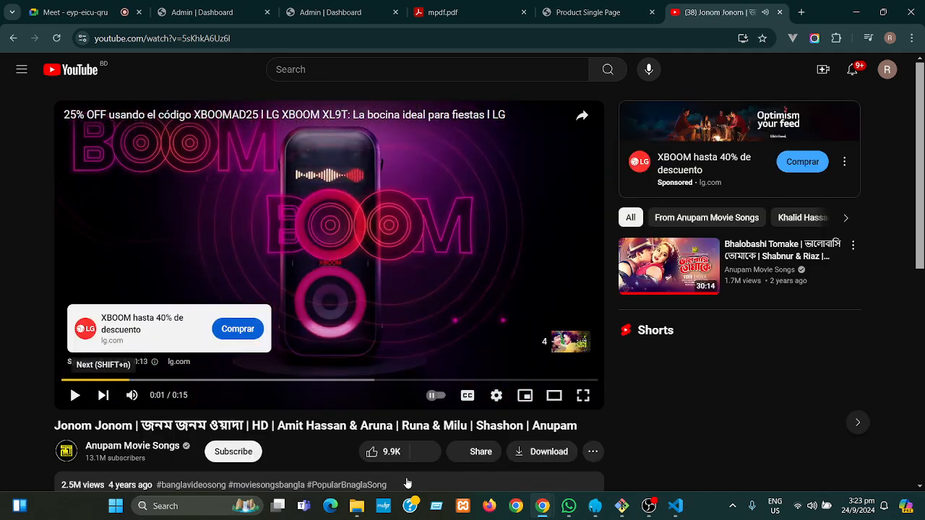
click(479, 452)
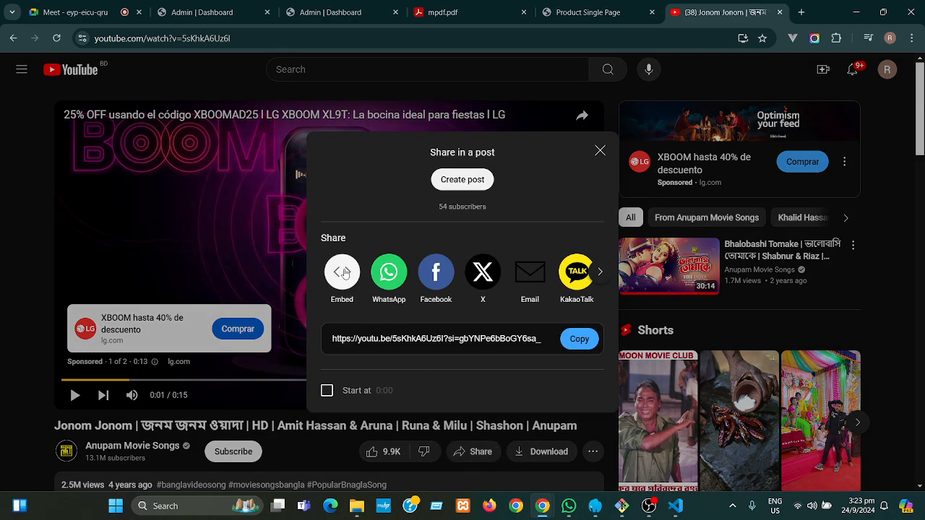
click(345, 273)
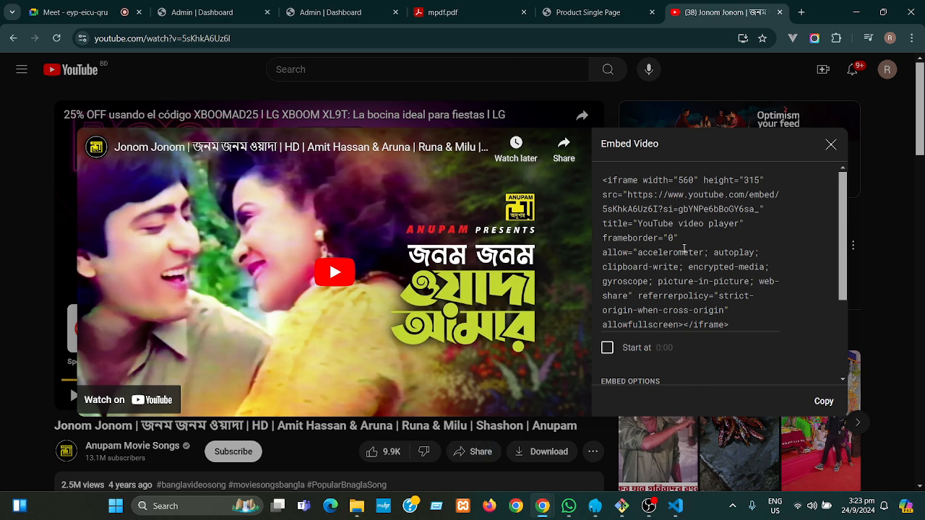
click(823, 402)
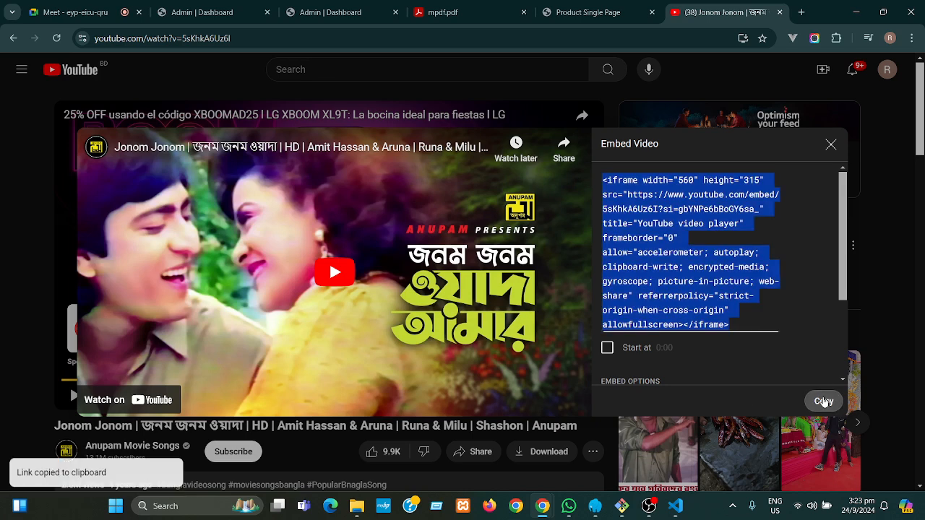
click(232, 12)
- Paste the YouTube iframe code into Video embed url and switch Best Selling to No
click(304, 370)
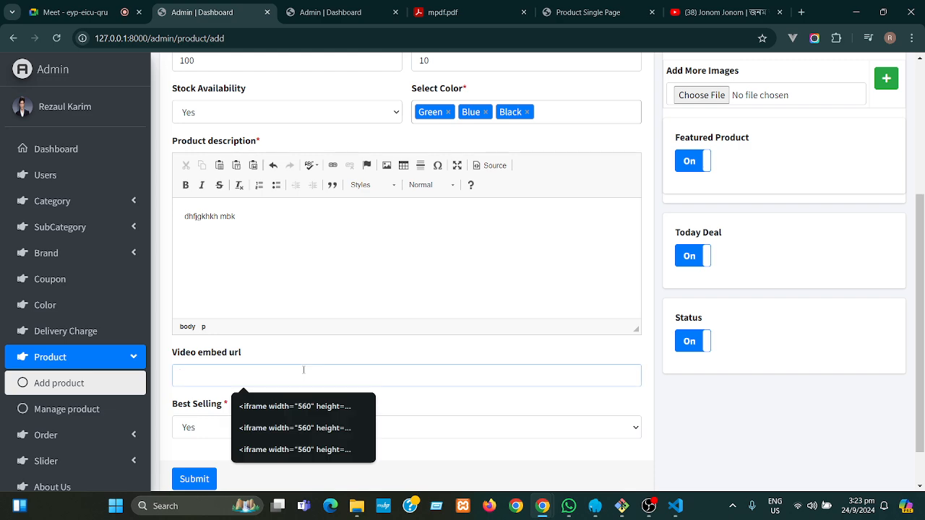
key(ctrl+v)
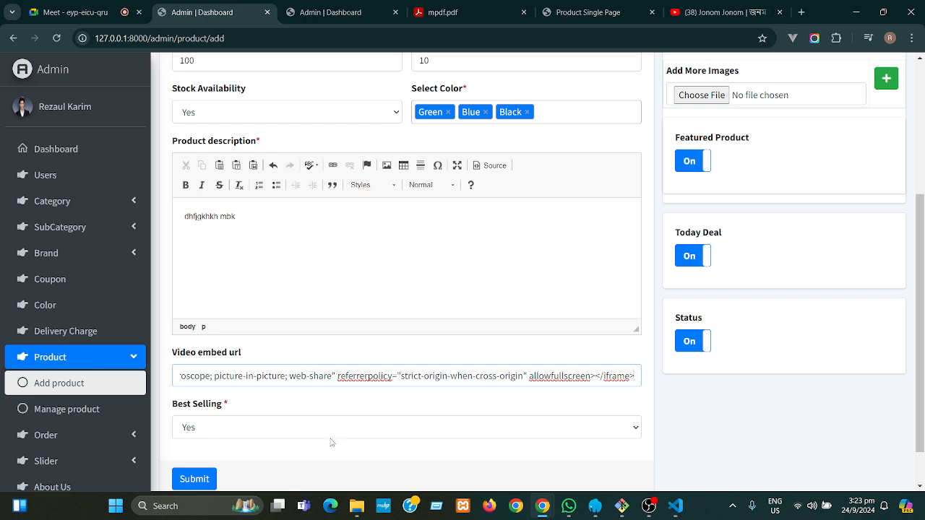
scroll(921, 375, down, 2)
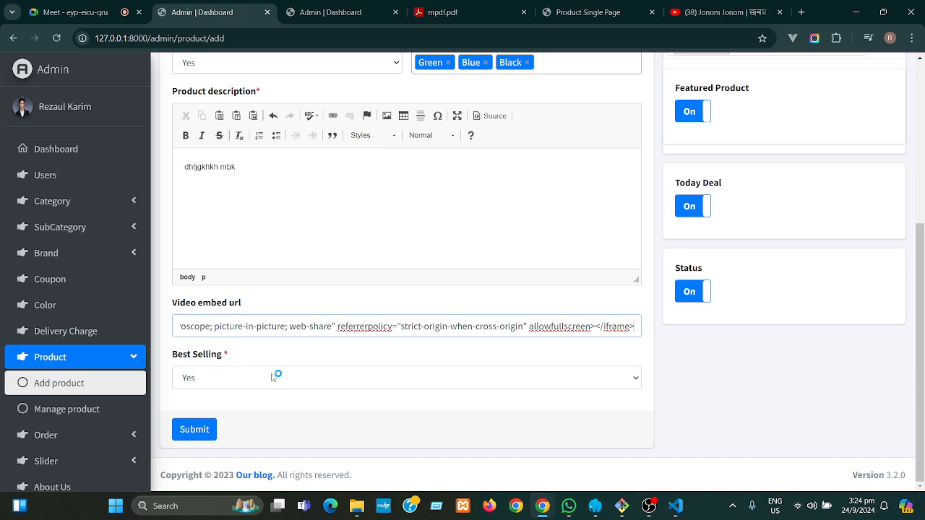
click(273, 377)
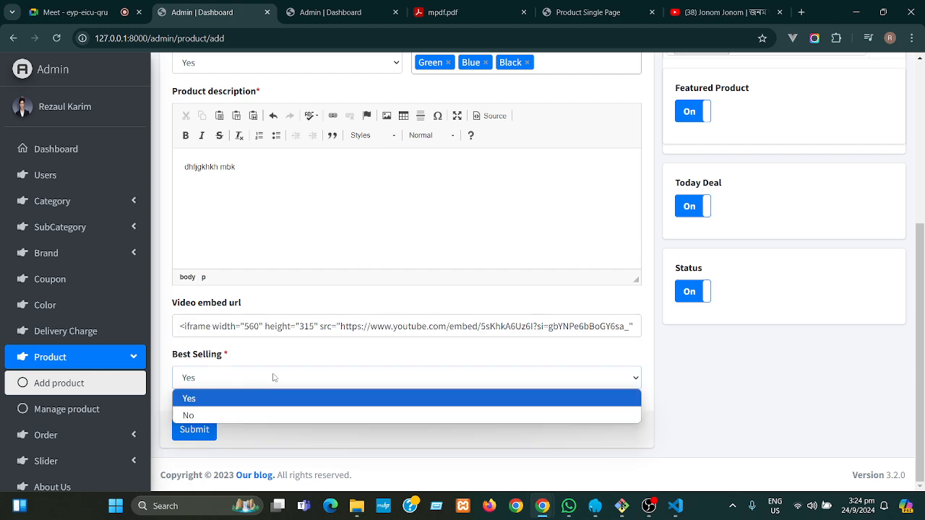
click(259, 415)
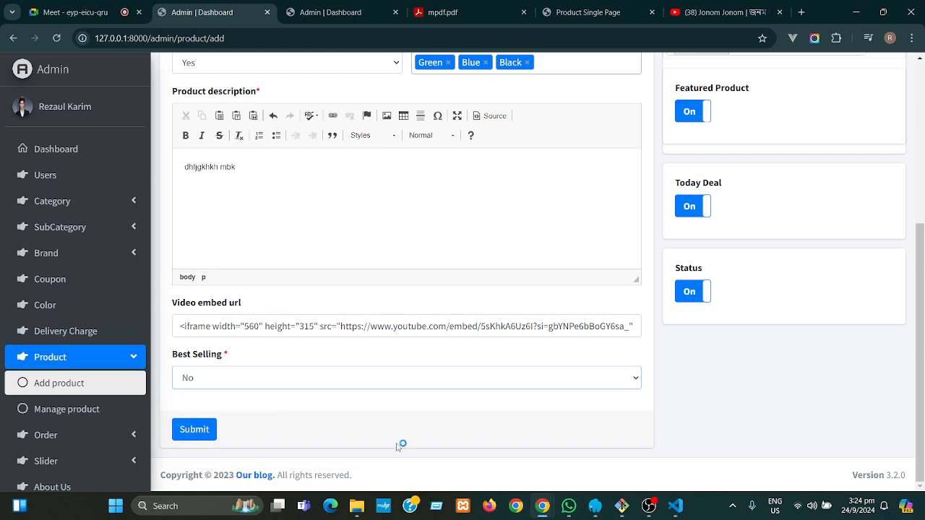
drag(924, 399, 923, 225)
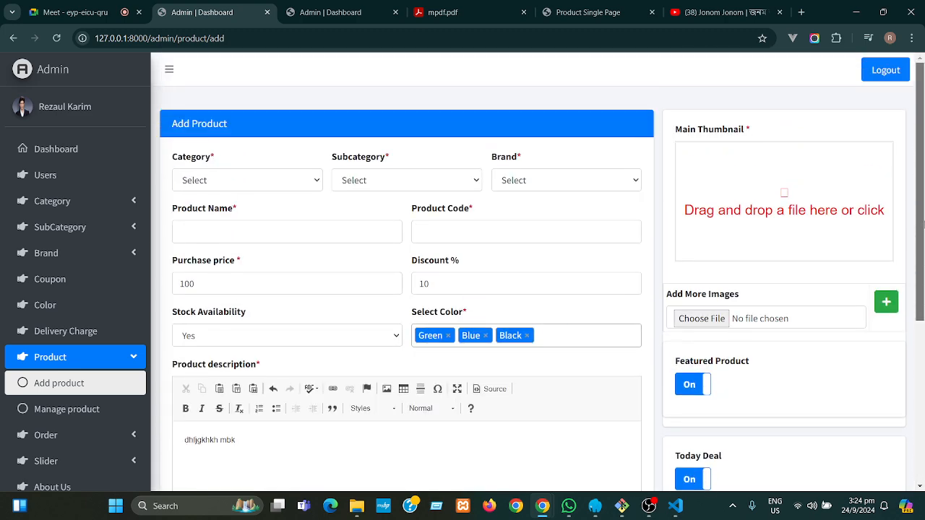
- Set the main thumbnail to 'computer1 - Copy' from Desktop\images-\product-image
click(791, 193)
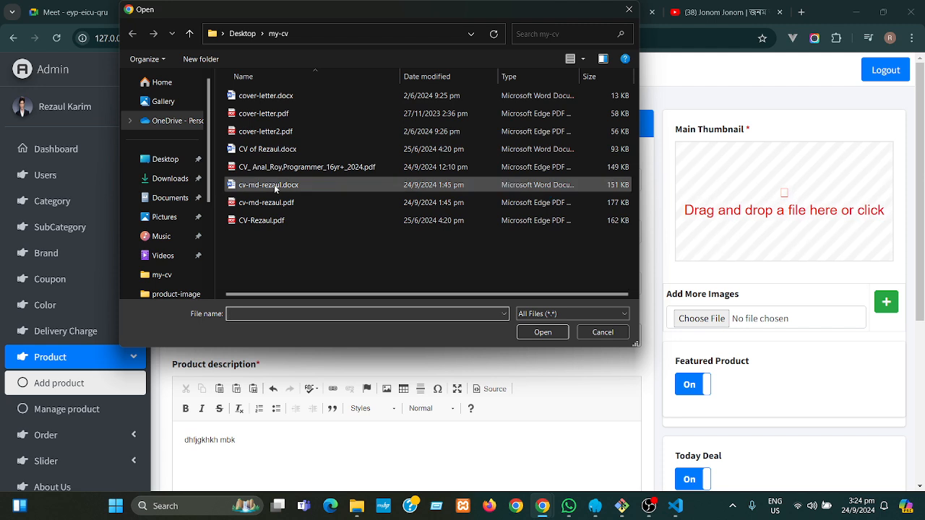
click(173, 159)
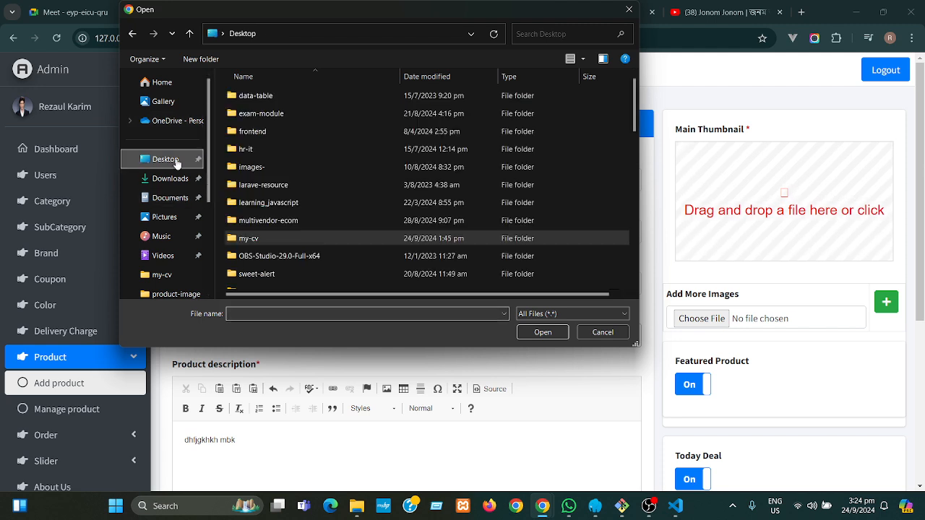
double_click(256, 171)
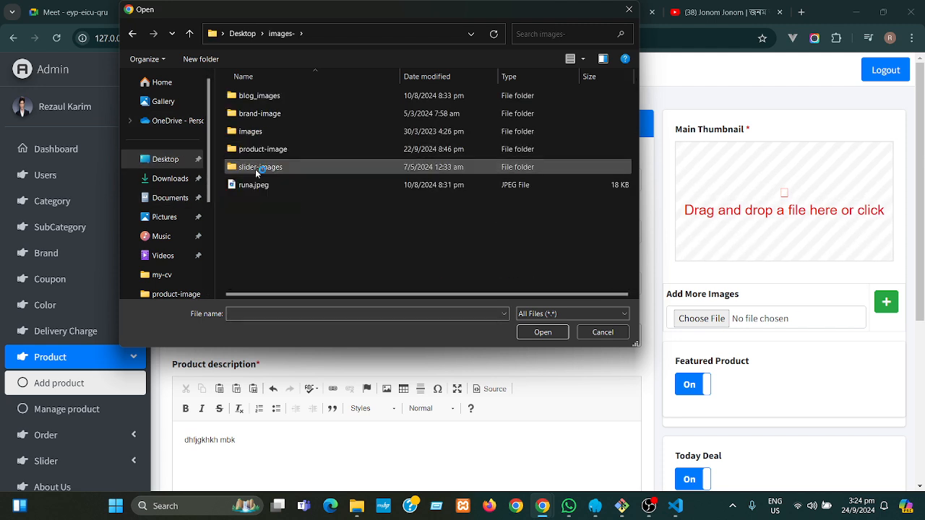
click(255, 150)
double_click(255, 150)
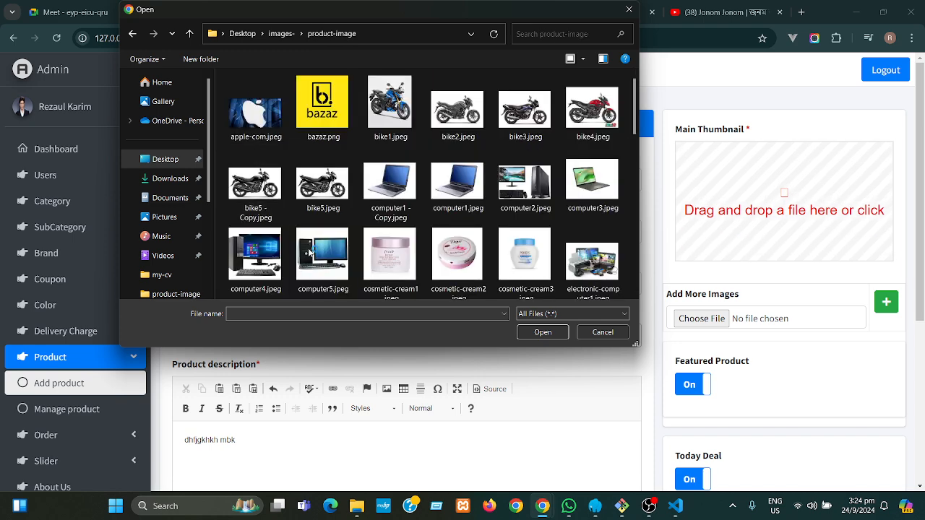
double_click(398, 186)
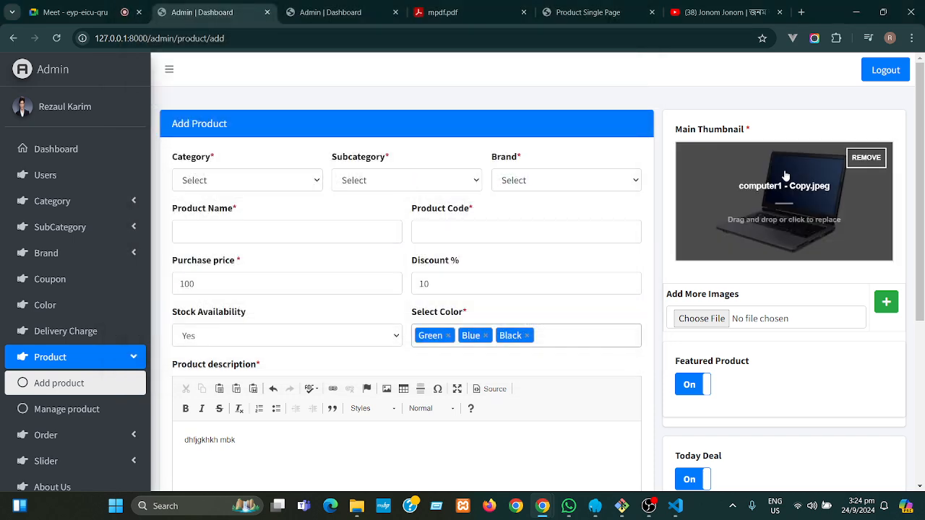
- Start picking additional product images, then bring up the Nice Table storefront page
click(717, 324)
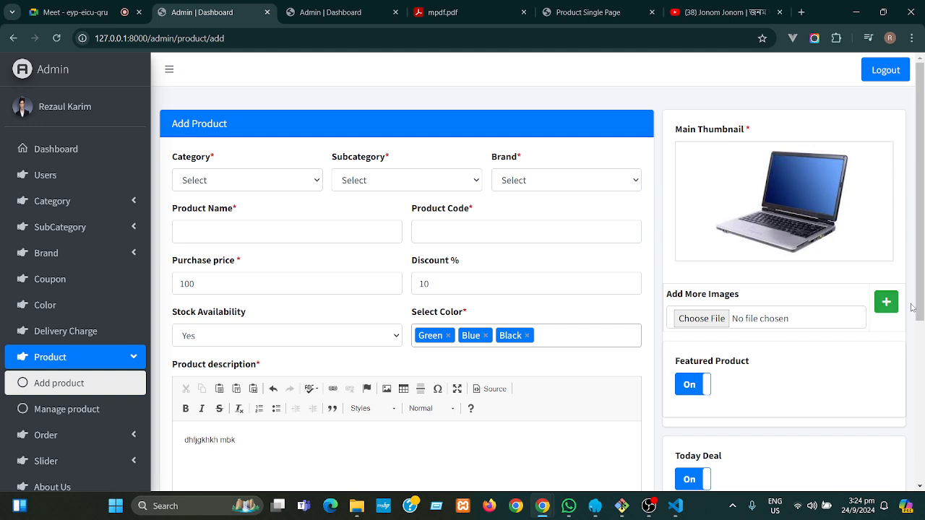
drag(922, 282, 922, 309)
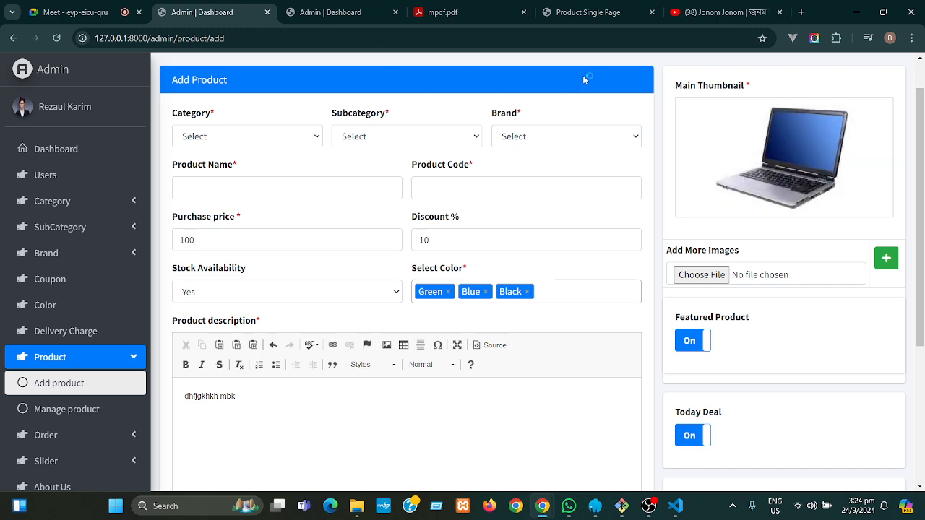
click(588, 14)
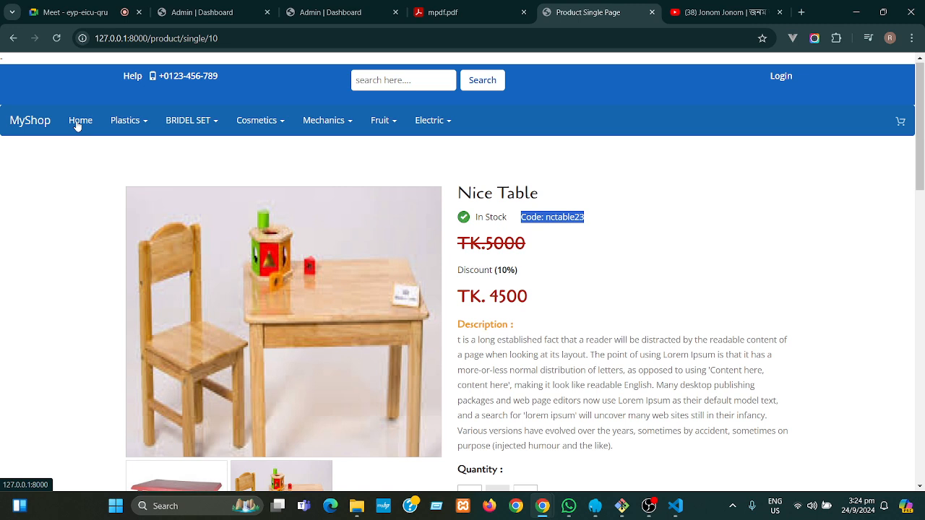
click(683, 201)
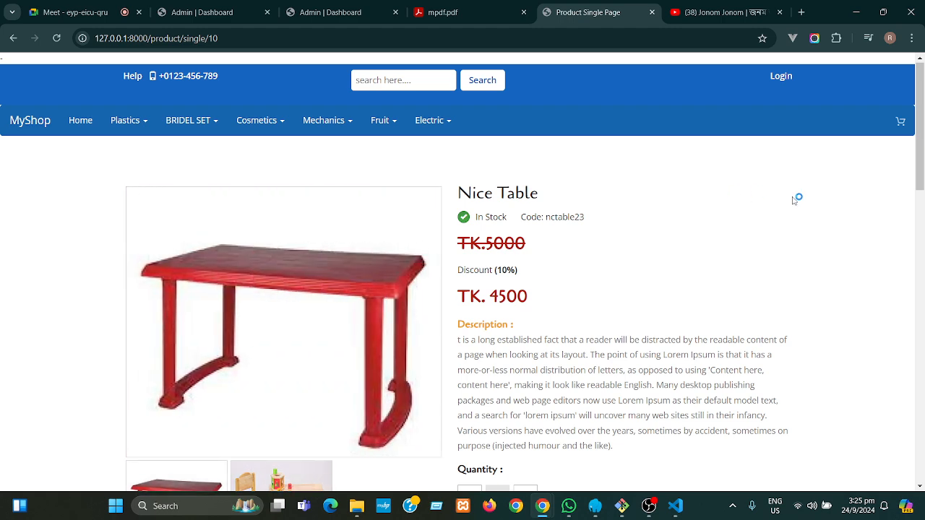
drag(922, 174, 923, 168)
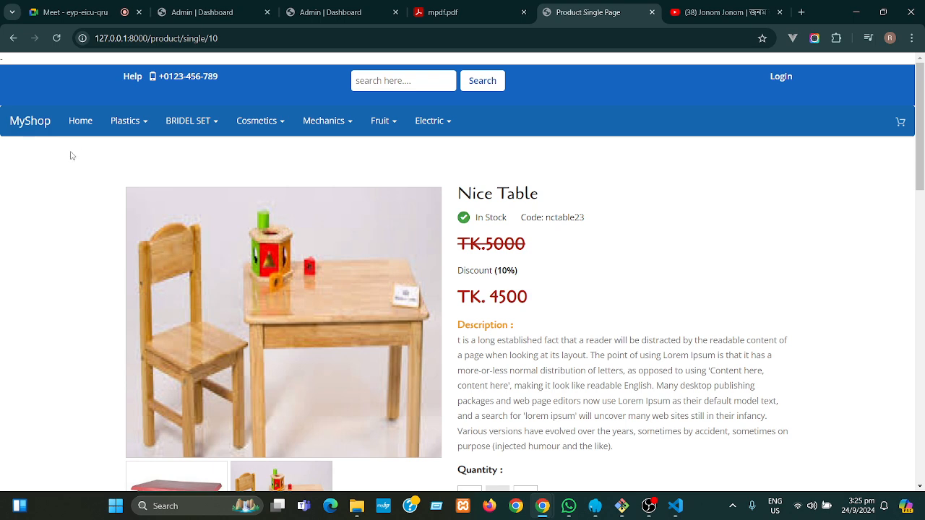
- In VS Code, close the Review.php tab and both index.blade.php tabs
click(678, 506)
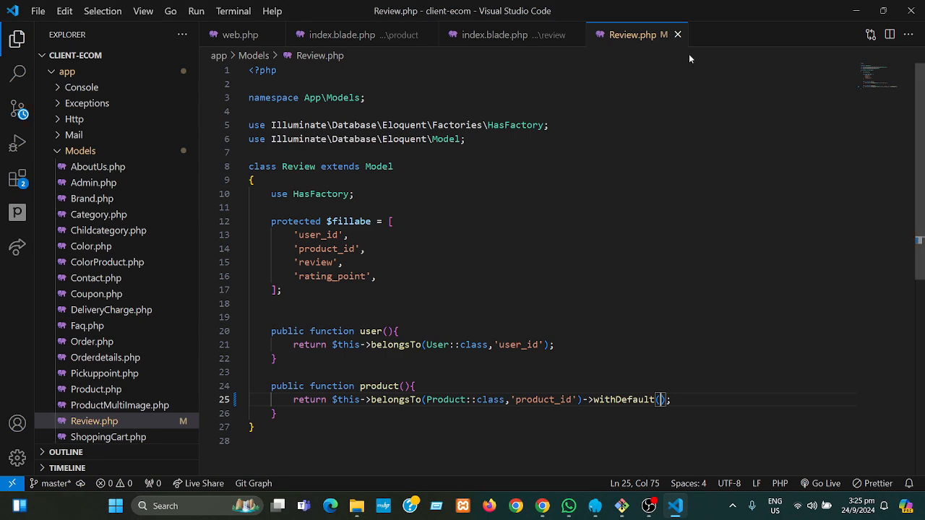
click(580, 36)
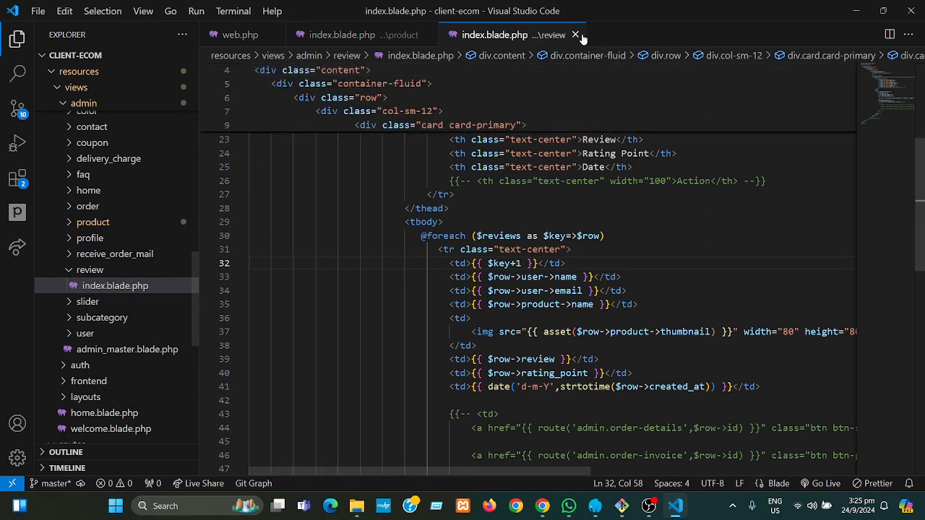
click(577, 35)
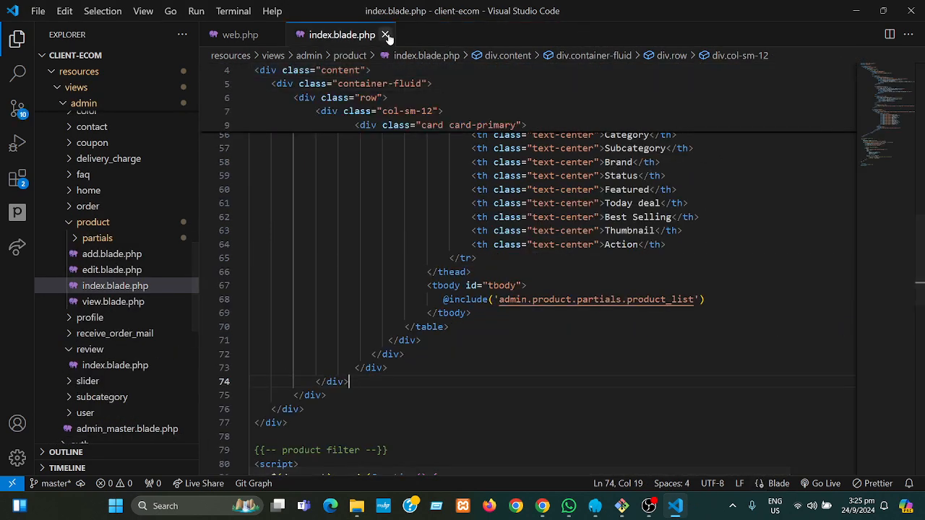
click(385, 34)
- Open ProductController.php from app/Http/Controllers/Admin and scroll to the store() validation
drag(193, 349, 193, 92)
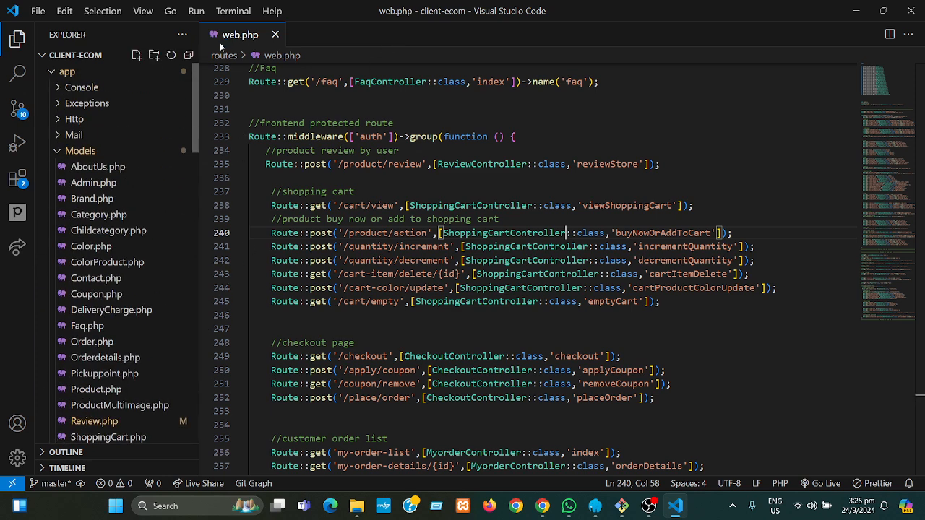
click(85, 152)
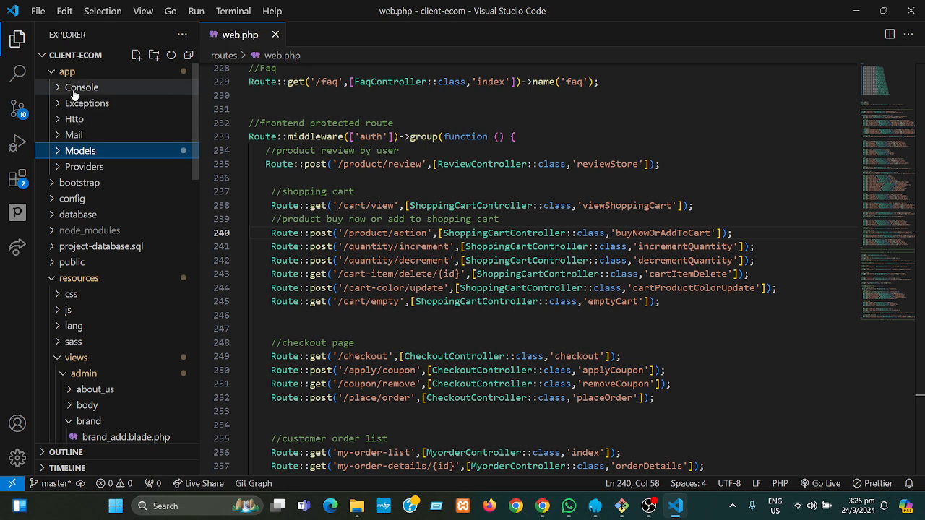
click(77, 121)
click(83, 138)
click(88, 150)
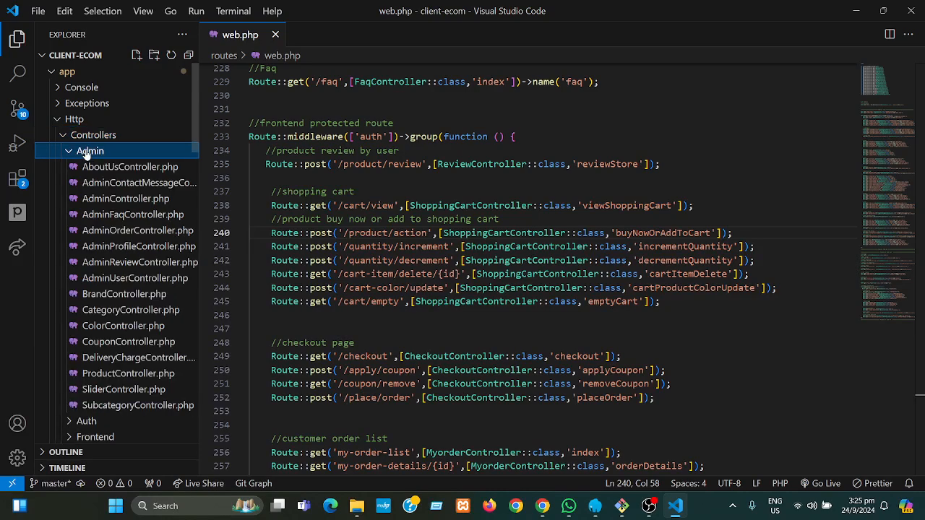
click(110, 374)
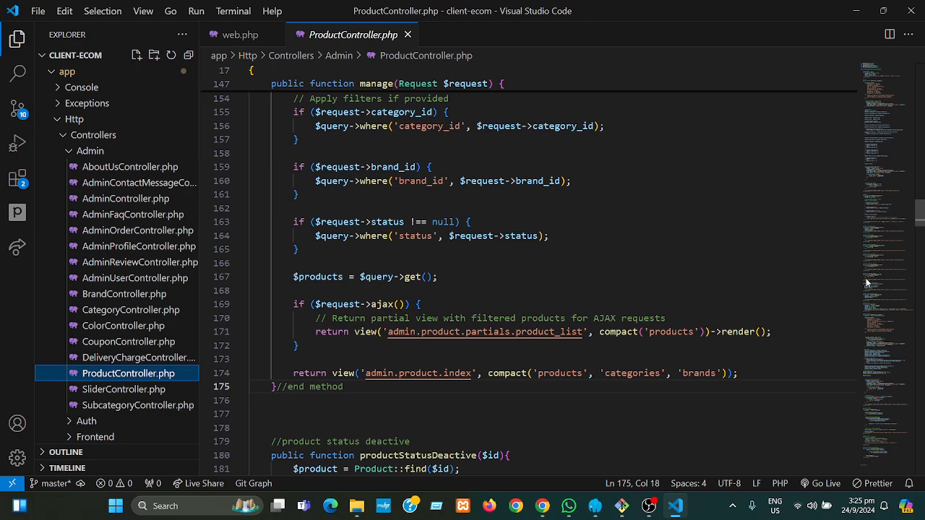
drag(920, 214, 922, 107)
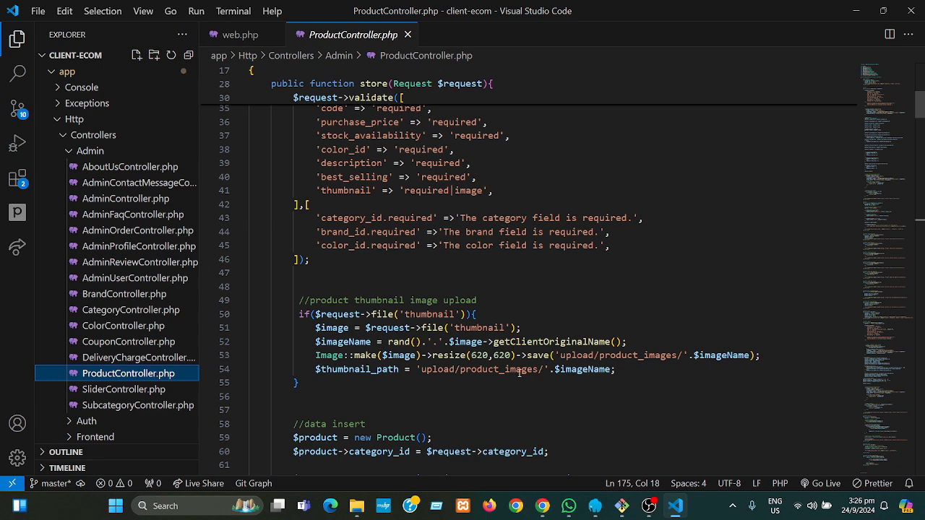
- Minimize VS Code and show the admin Color List with its five colours
click(858, 12)
mouse_move(683, 510)
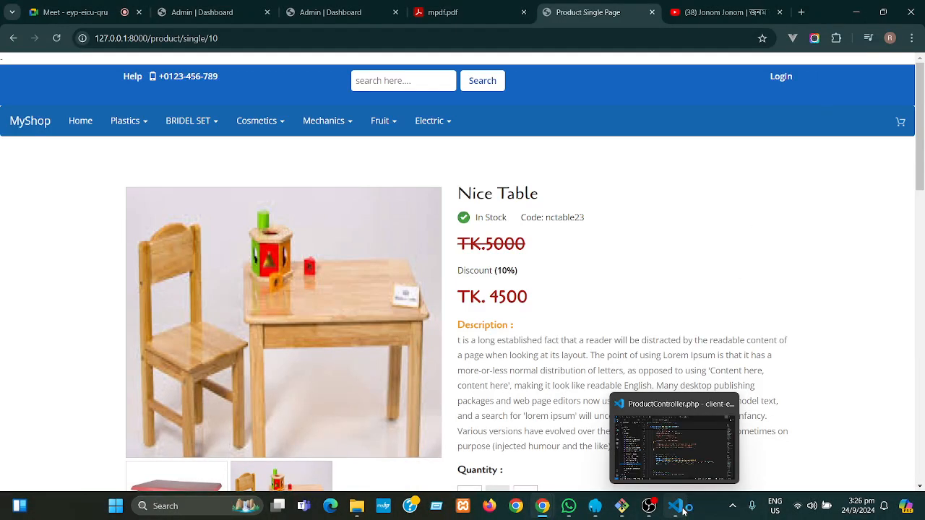
click(680, 509)
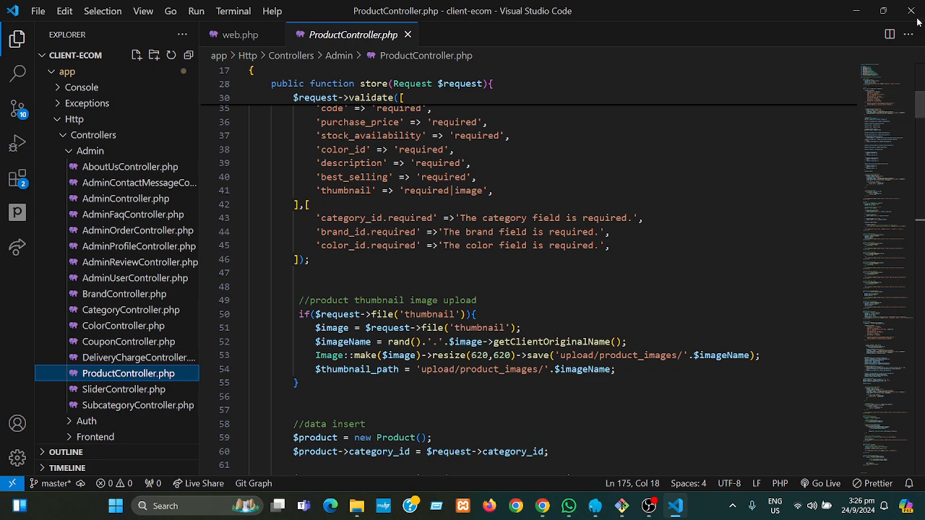
click(859, 10)
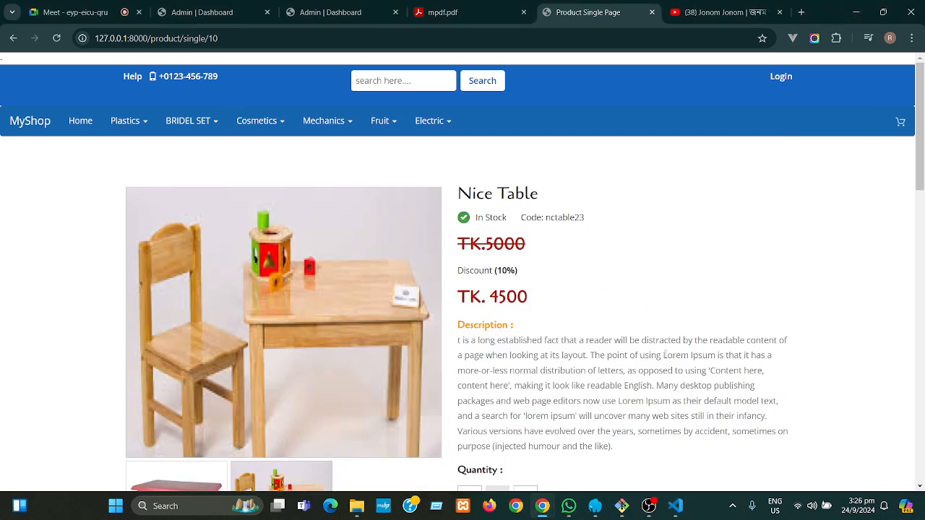
click(680, 508)
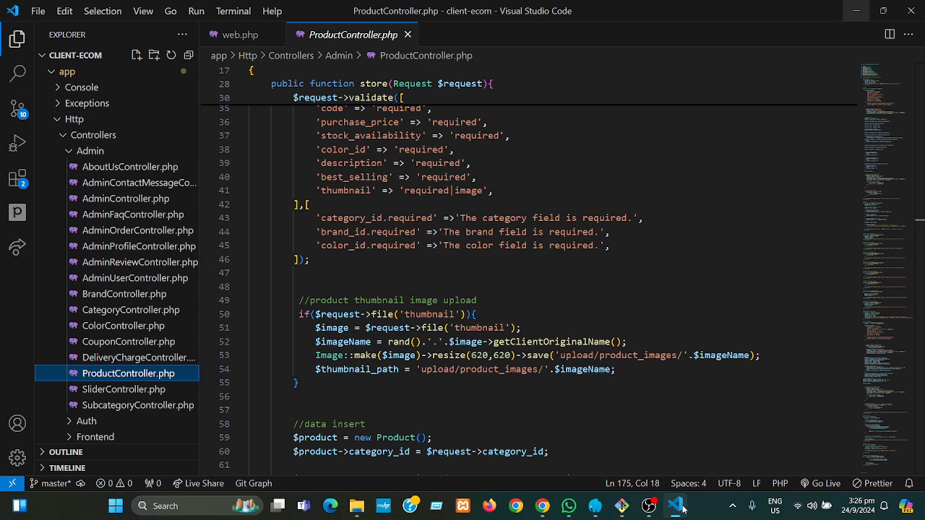
click(863, 11)
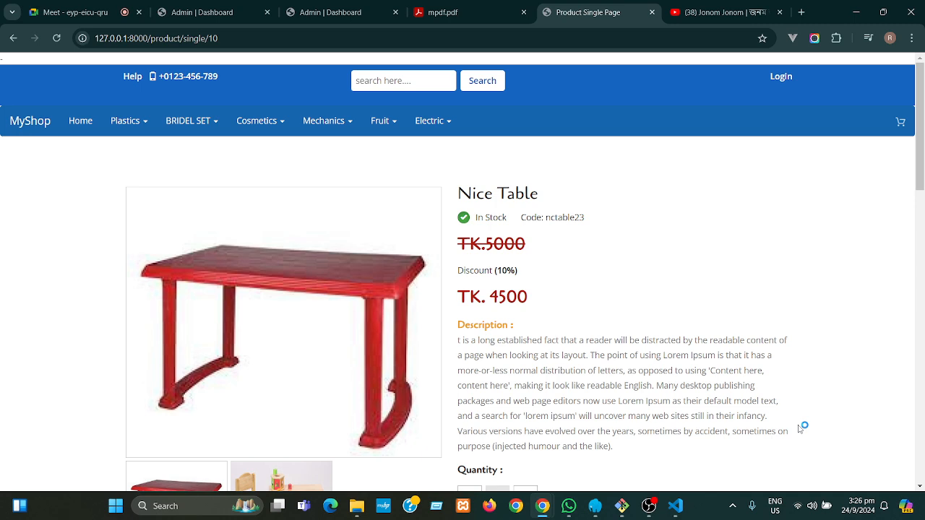
click(342, 13)
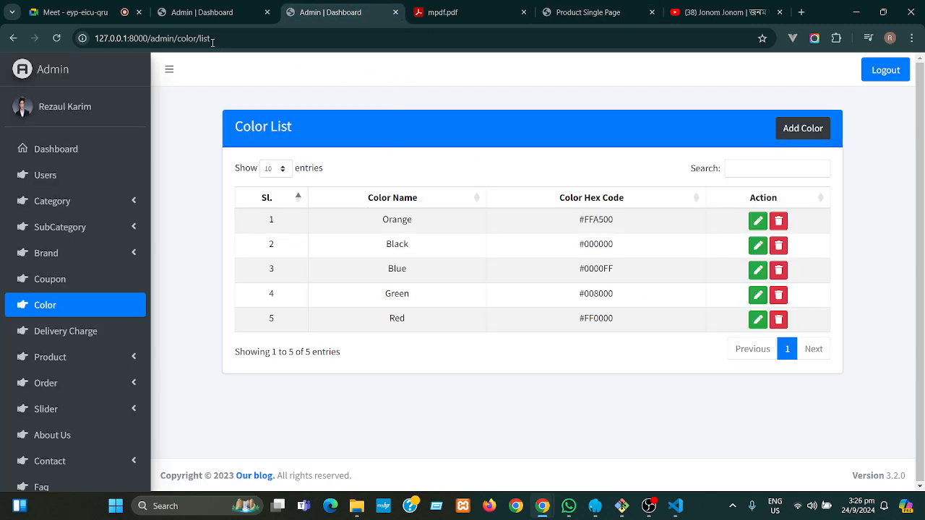
- Switch to the admin Add Product tab, then minimize the browser to the desktop
click(216, 13)
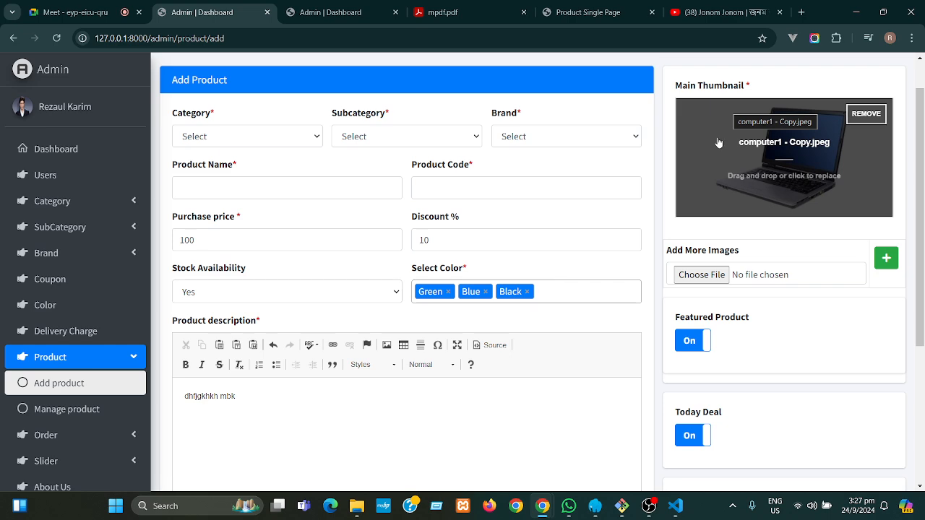
mouse_move(674, 515)
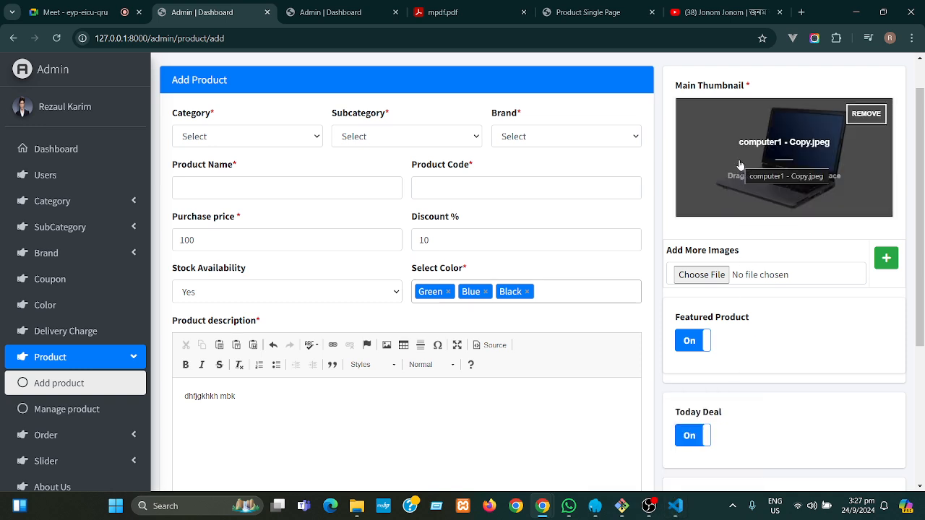
click(856, 13)
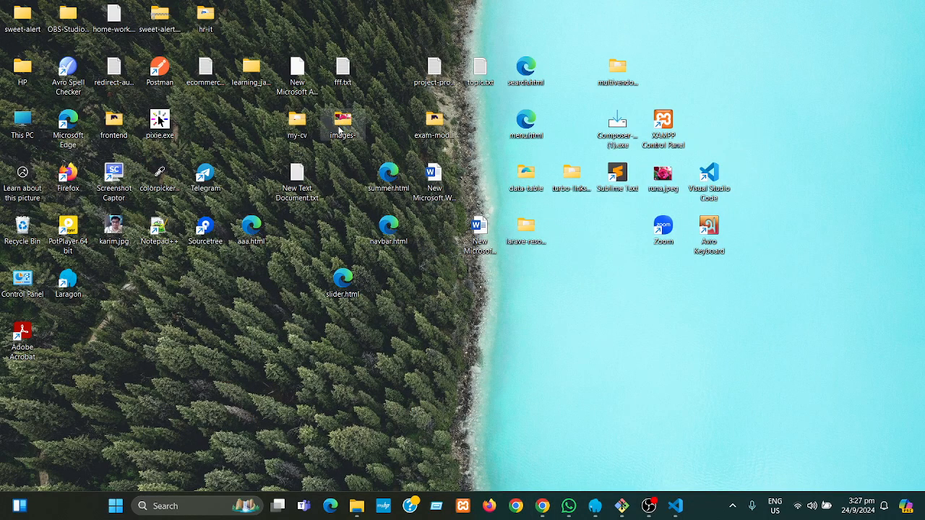
double_click(343, 131)
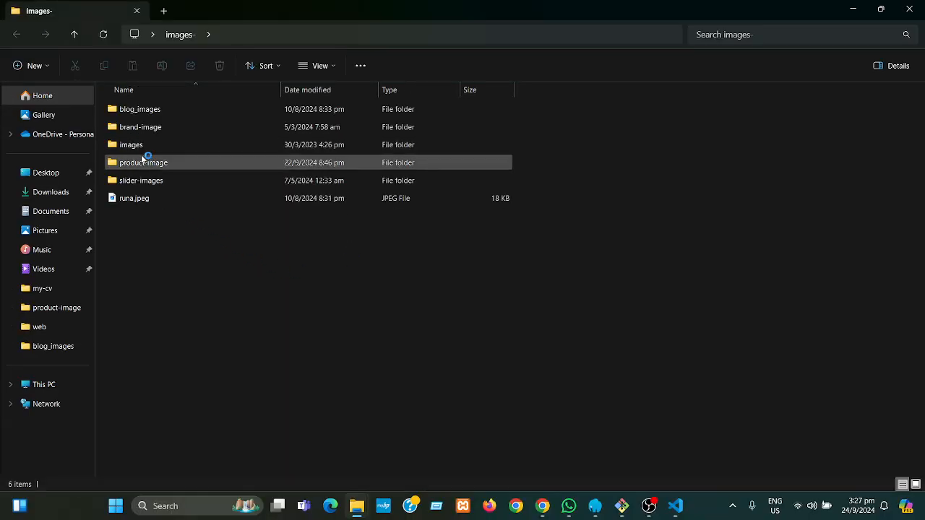
click(910, 12)
mouse_move(548, 511)
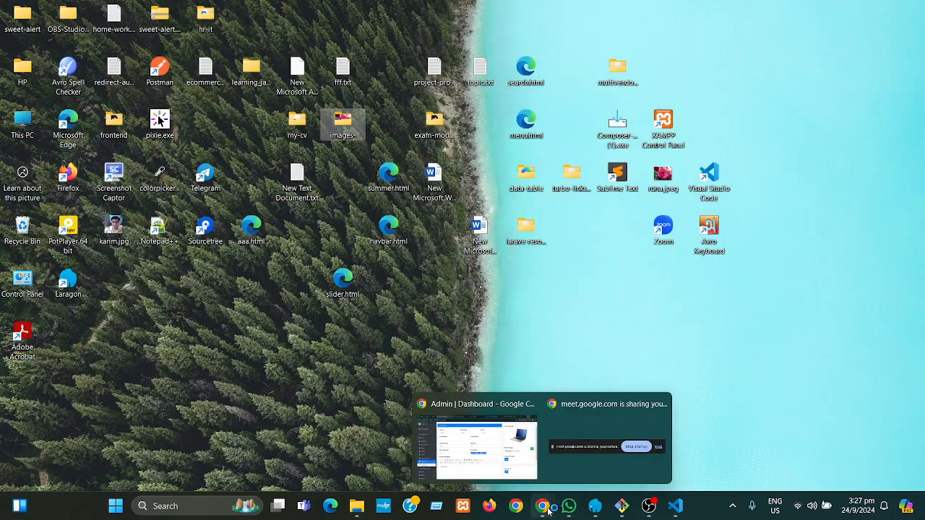
click(491, 454)
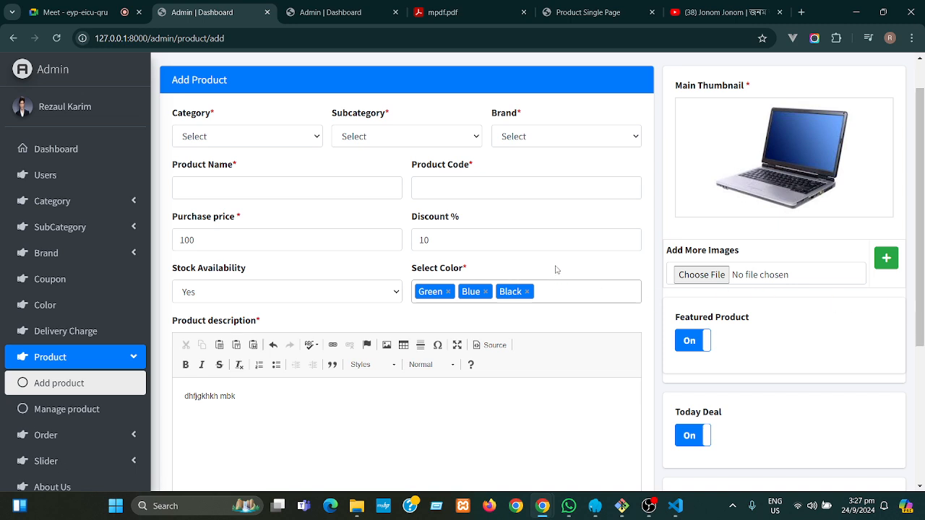
- Scroll the Add Product form, then bring back VS Code showing ProductController.php's store method
scroll(923, 272, up, 1)
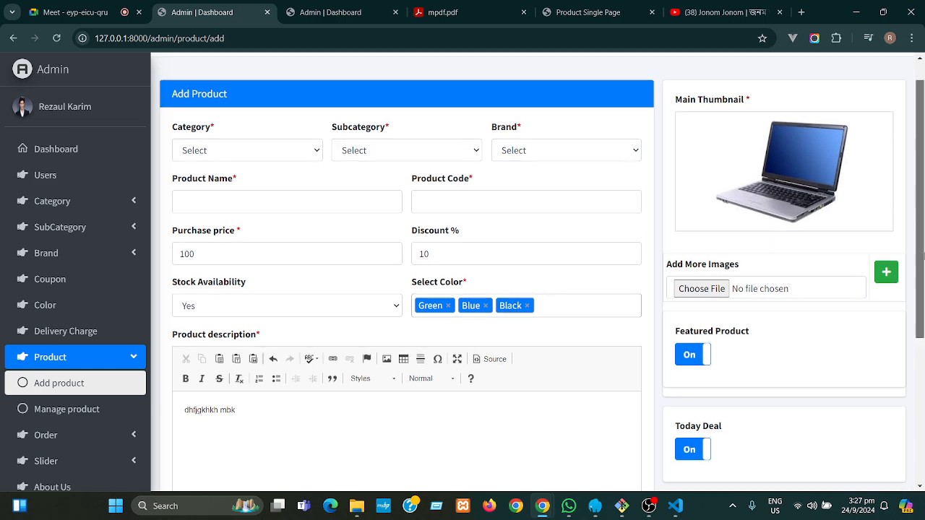
scroll(923, 240, down, 1)
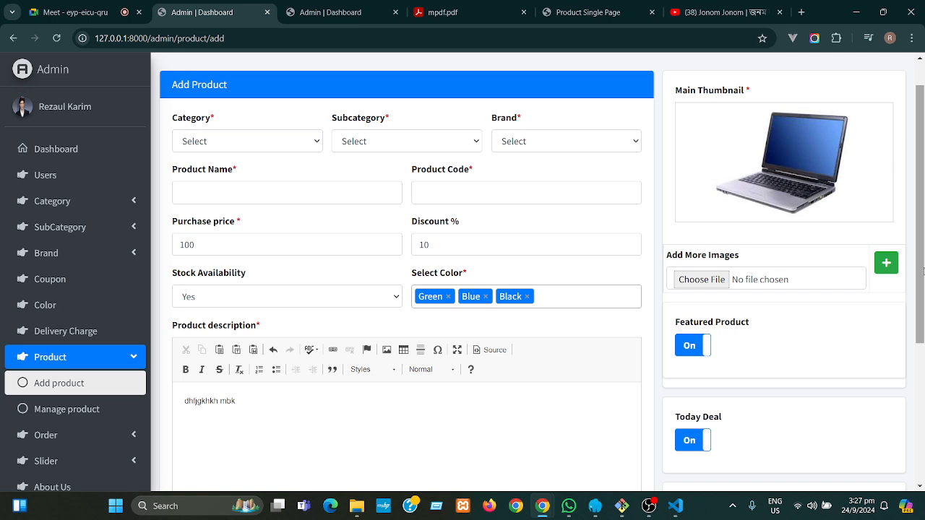
drag(924, 273, 921, 226)
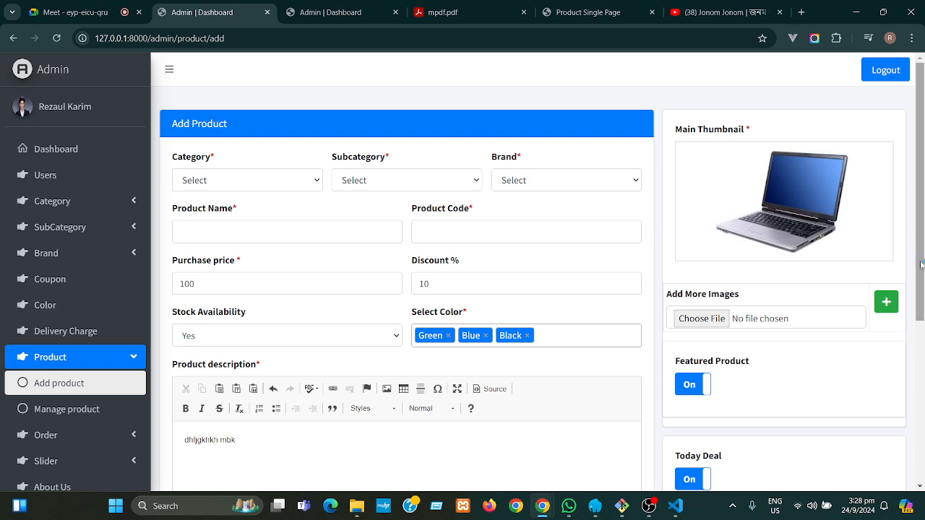
click(680, 509)
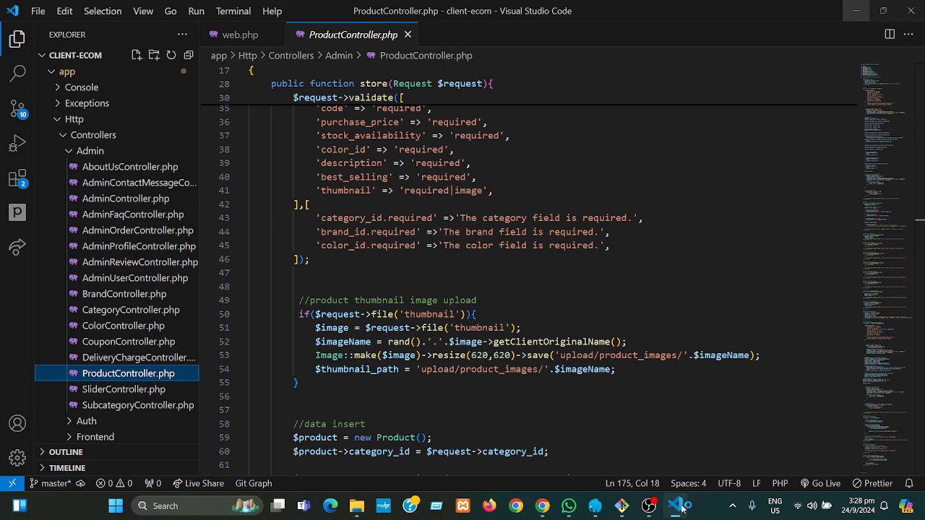
- Close the ProductController.php tab and minimize VS Code to reveal the Add Product form
click(408, 34)
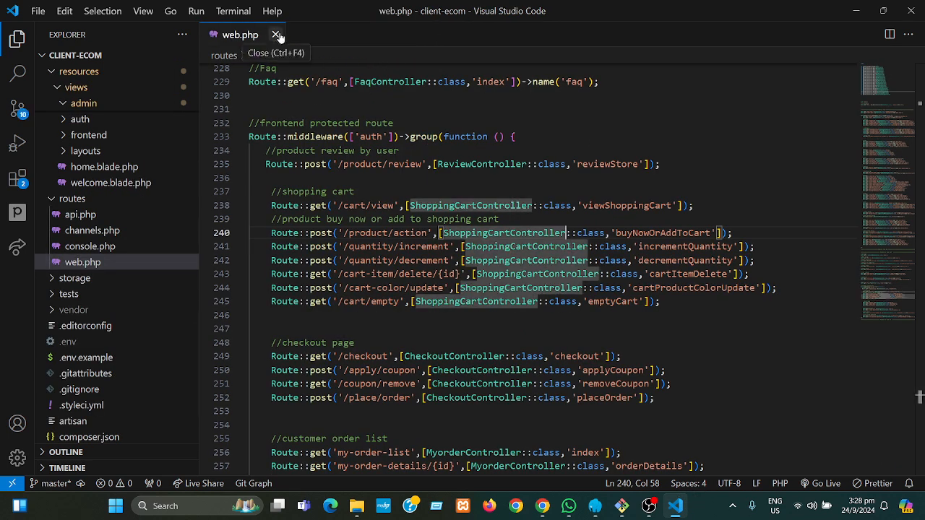
click(862, 12)
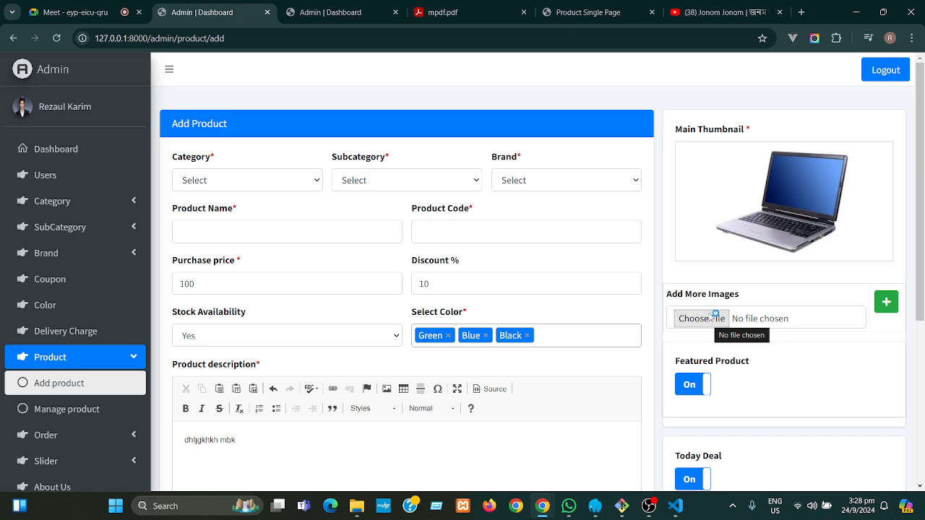
- Add four more image upload rows, giving the product five in total
click(889, 305)
click(889, 305)
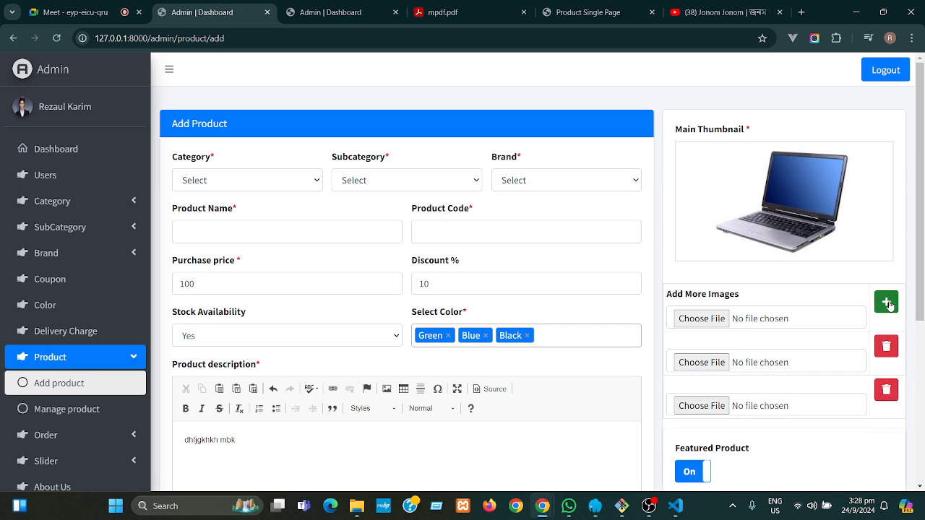
click(889, 305)
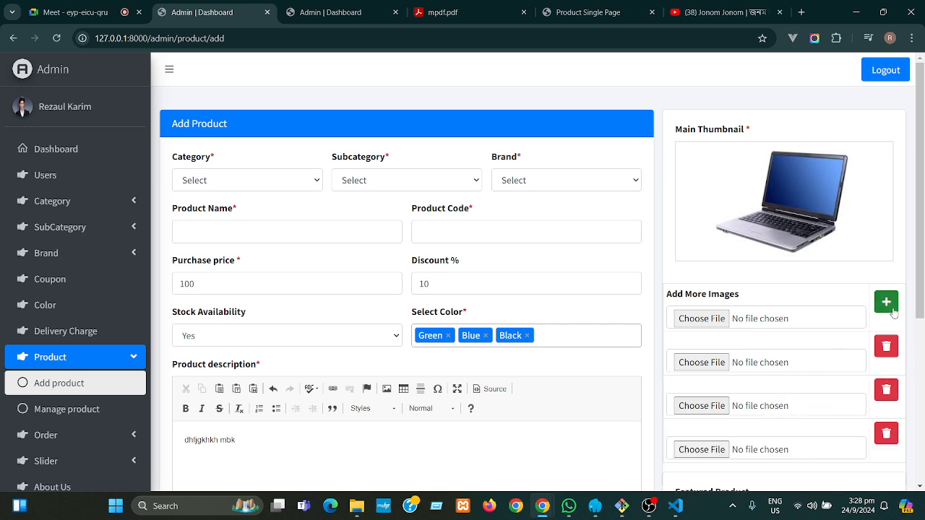
click(893, 310)
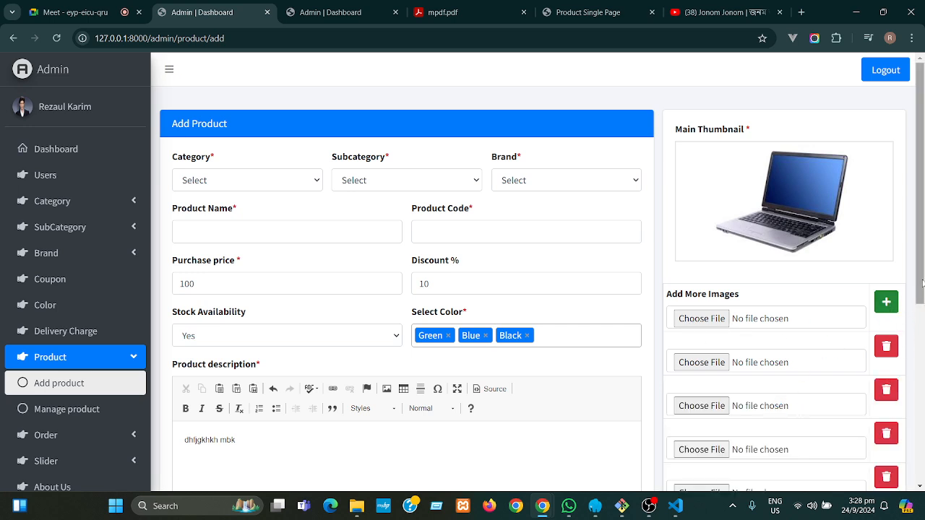
- Turn Featured Product and Today Deal off, leaving Status on
drag(922, 282, 922, 396)
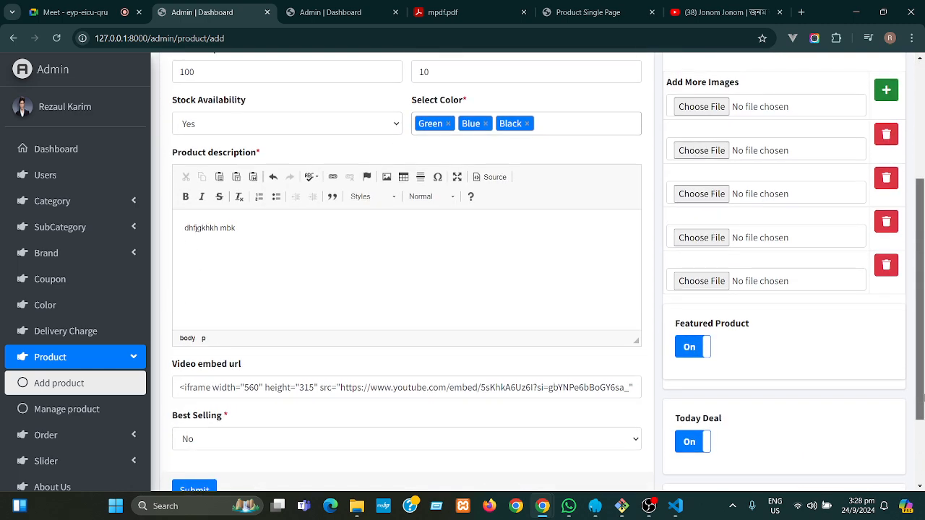
click(693, 348)
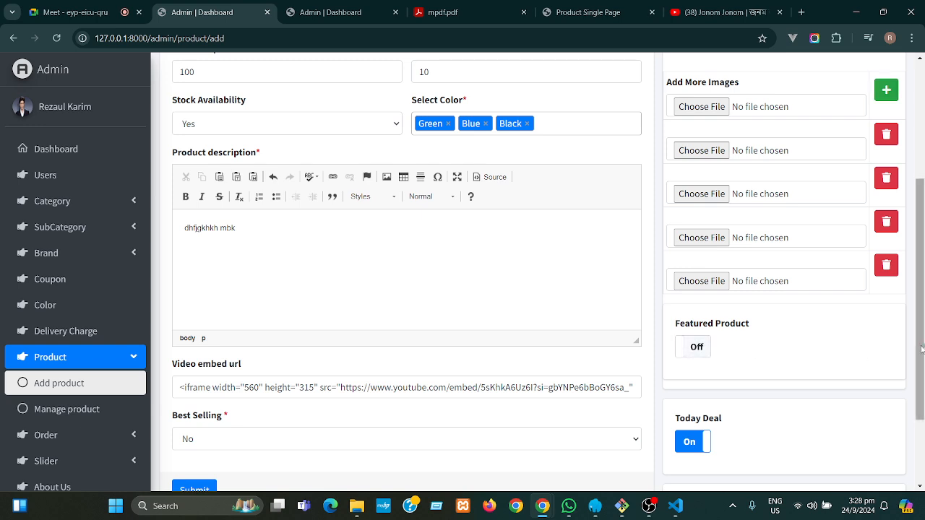
scroll(922, 350, down, 2)
click(700, 333)
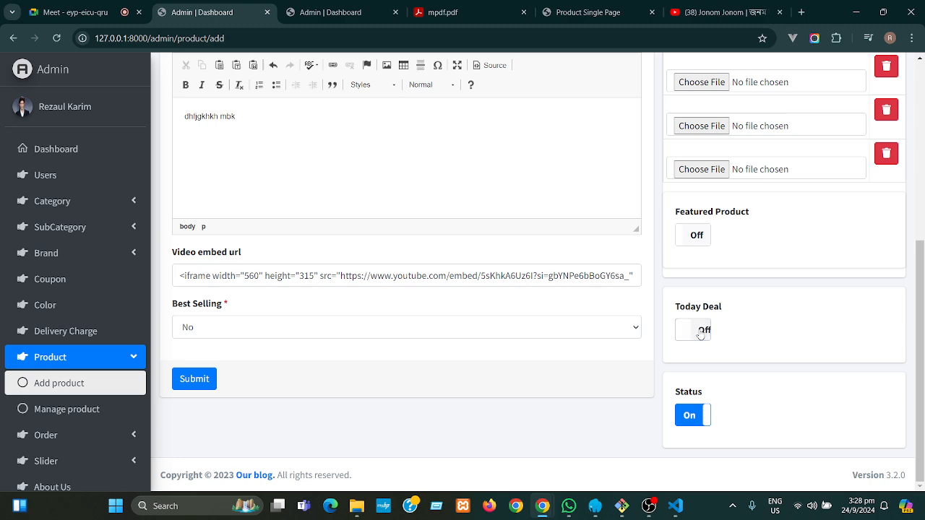
click(692, 417)
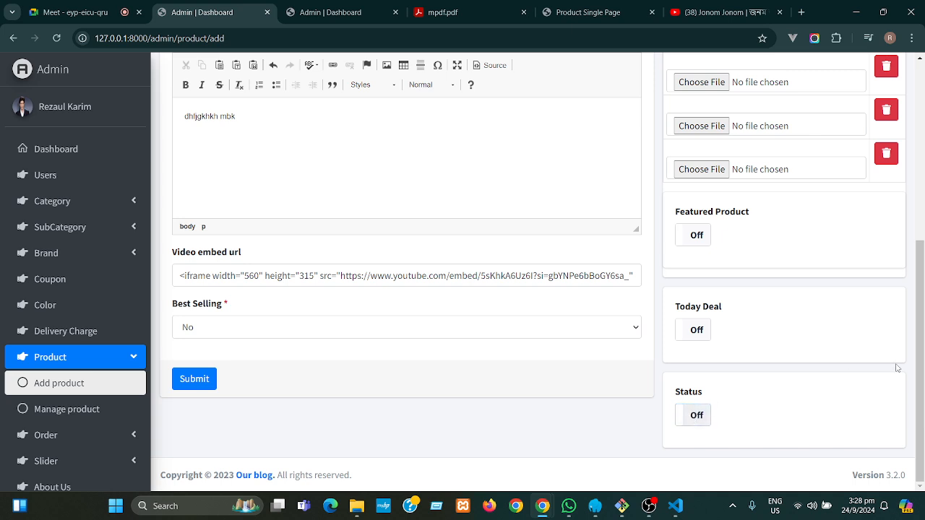
click(702, 417)
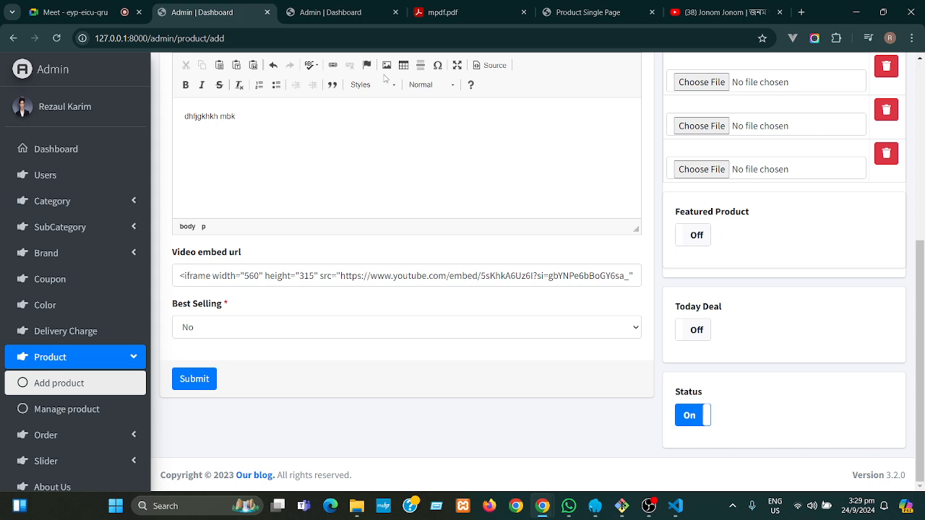
click(568, 12)
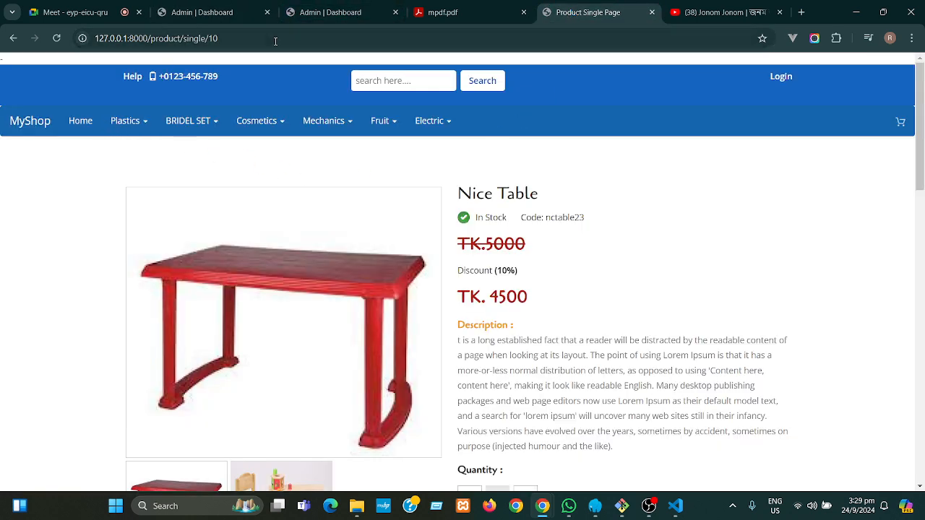
- Switch back to the unfinished admin Add product form tab
click(206, 18)
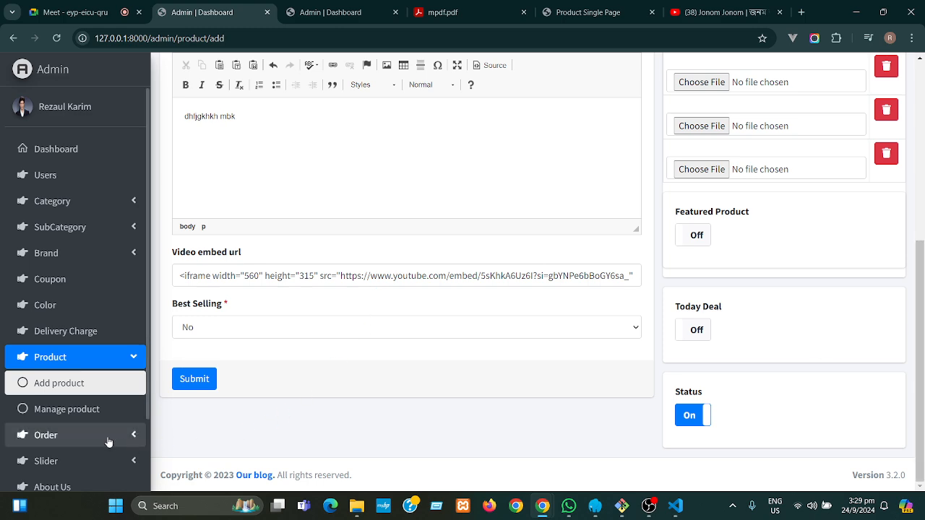
- Review the nine-product Product List, then go to the Coupon List
click(86, 412)
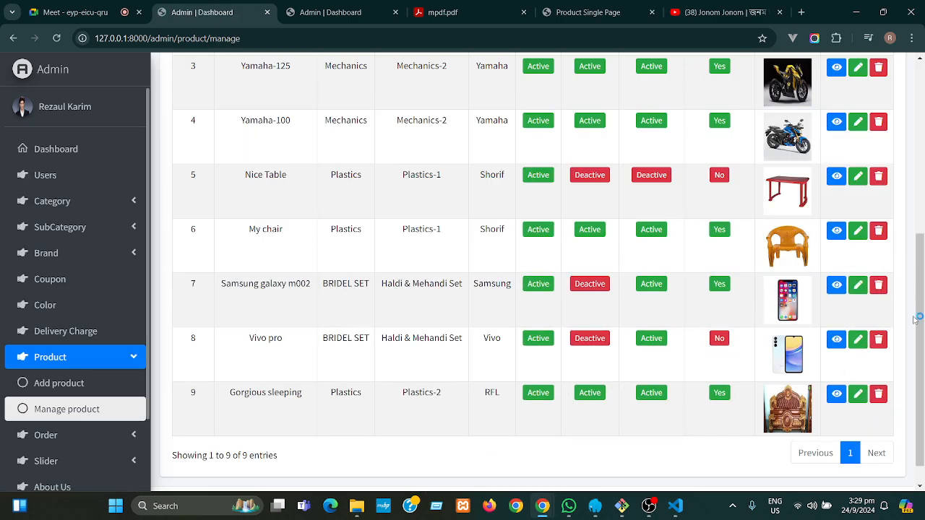
drag(920, 232, 920, 149)
scroll(846, 213, up, 2)
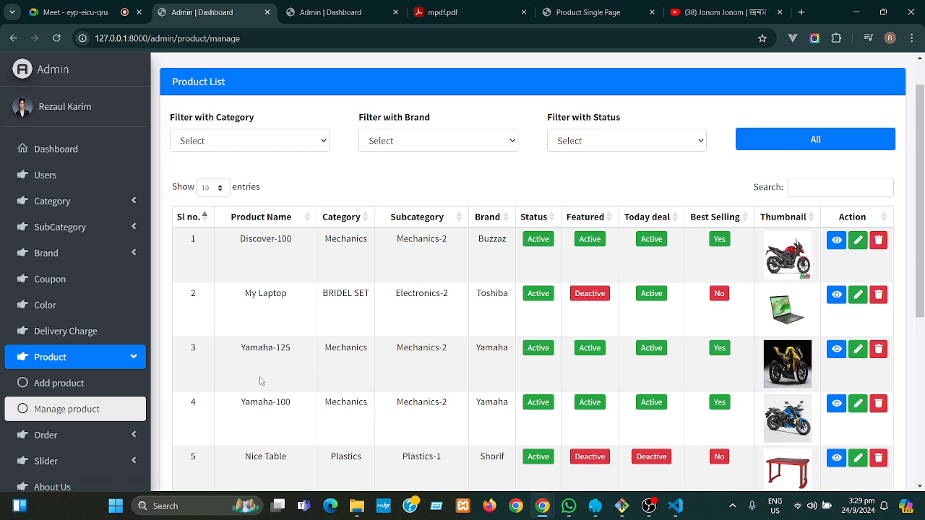
click(124, 360)
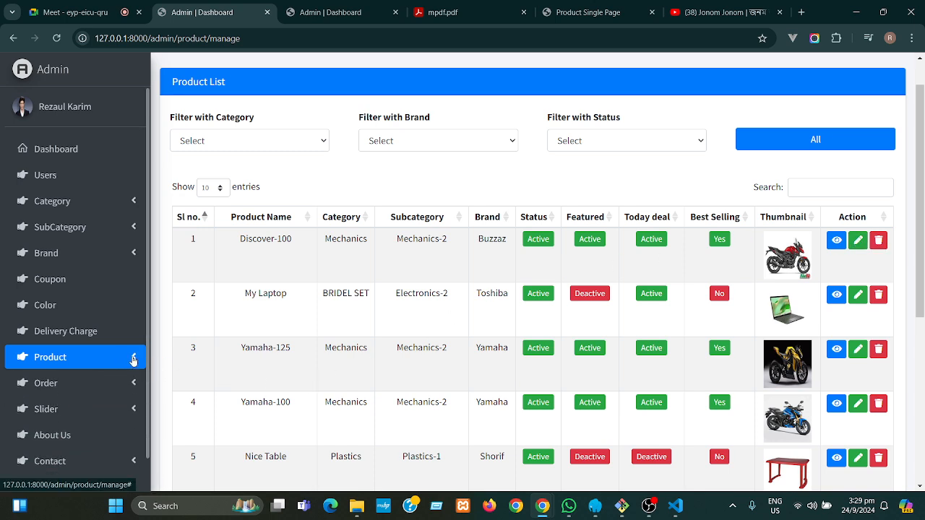
click(85, 282)
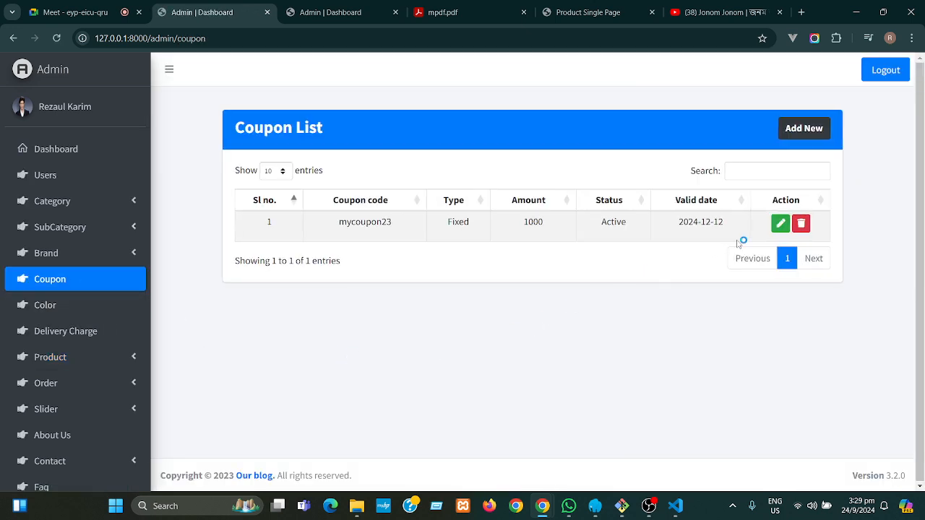
- Start a new coupon and look over the coupon type choices without picking one
click(804, 130)
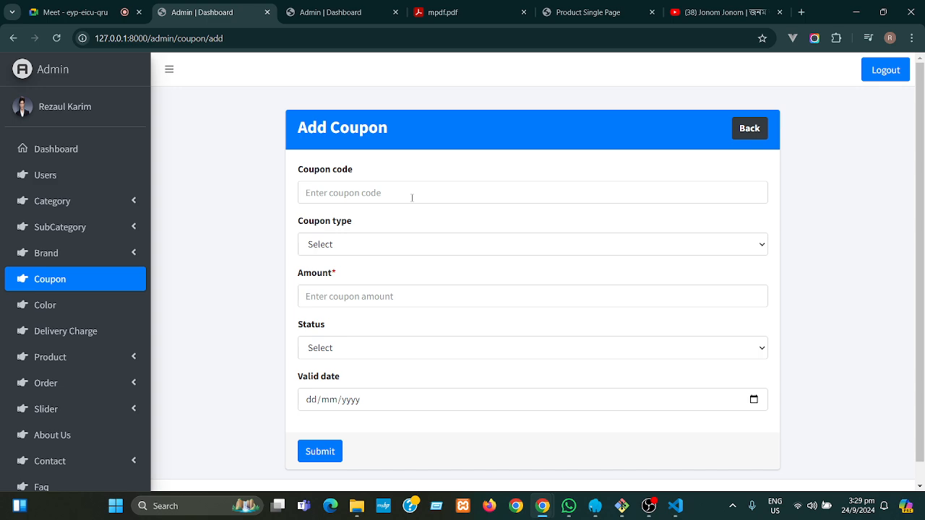
click(394, 246)
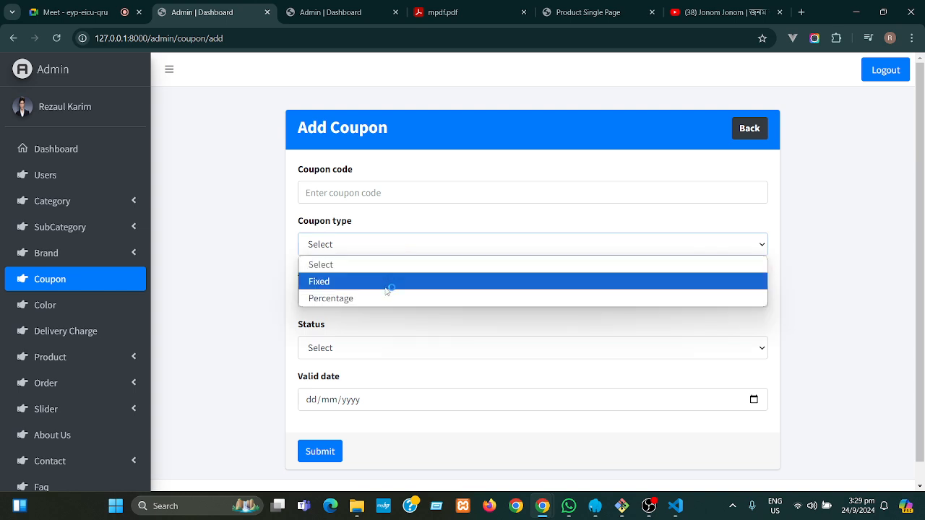
click(208, 256)
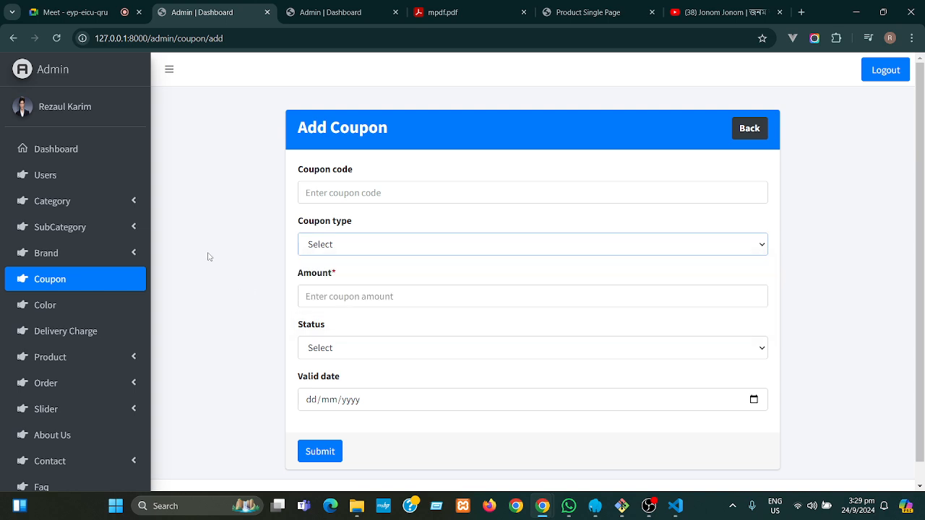
click(355, 245)
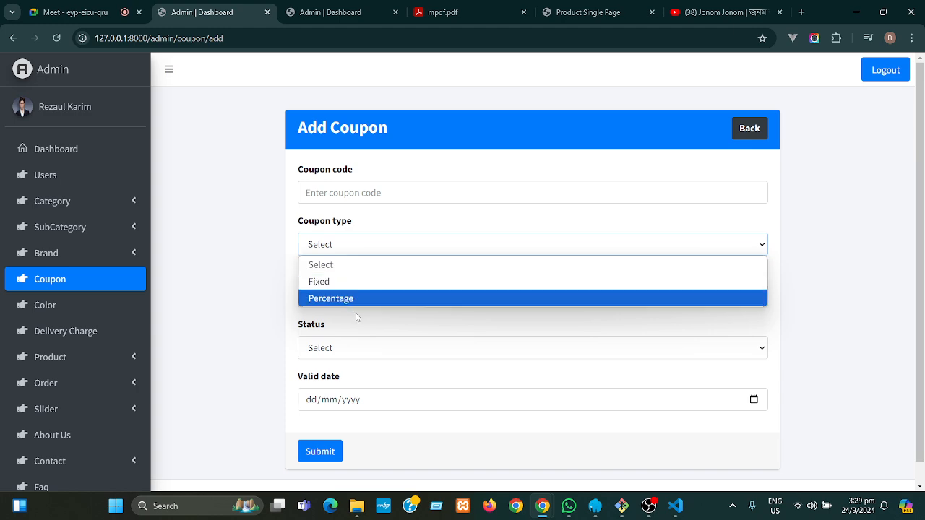
click(253, 240)
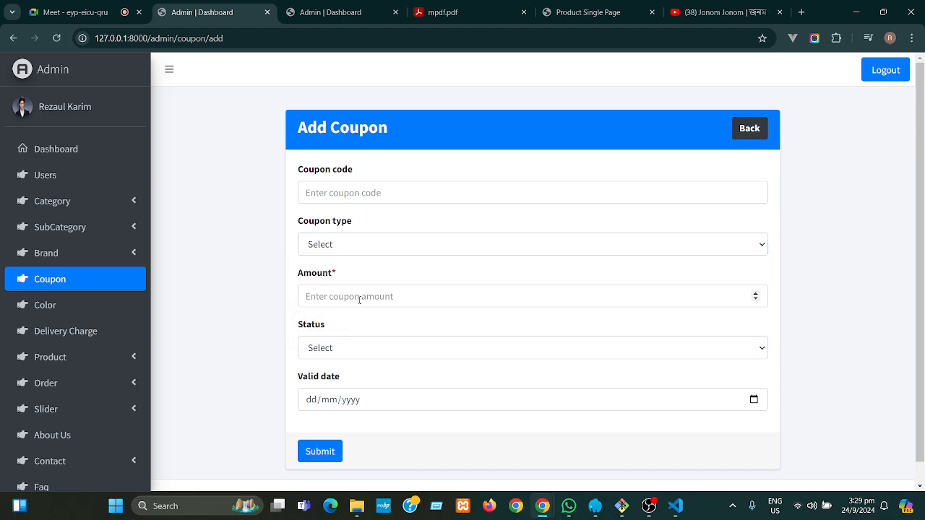
- Click into the Amount field and view the Status choices, leaving them unset
click(405, 298)
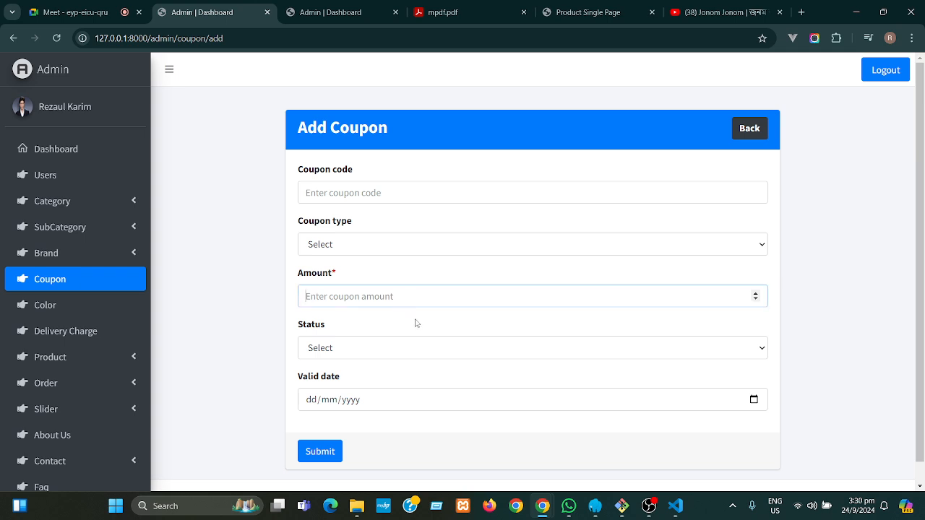
click(369, 352)
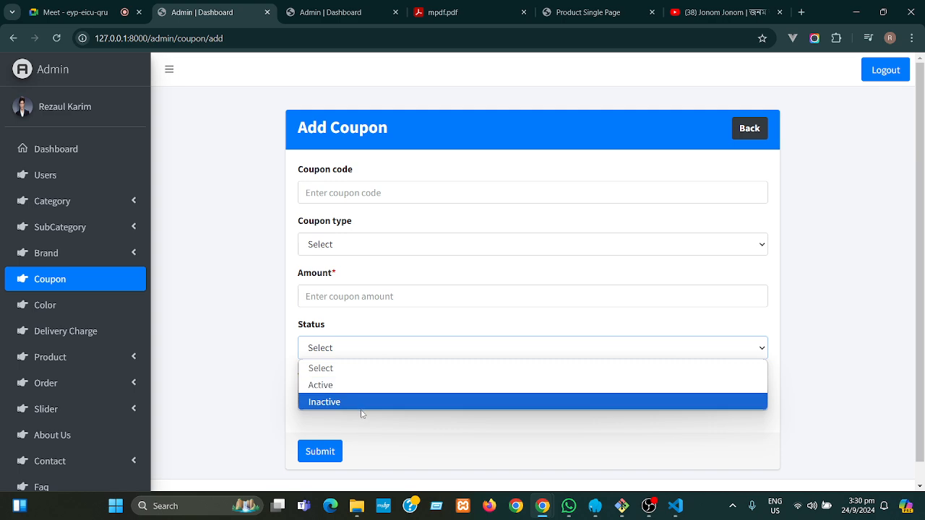
click(238, 376)
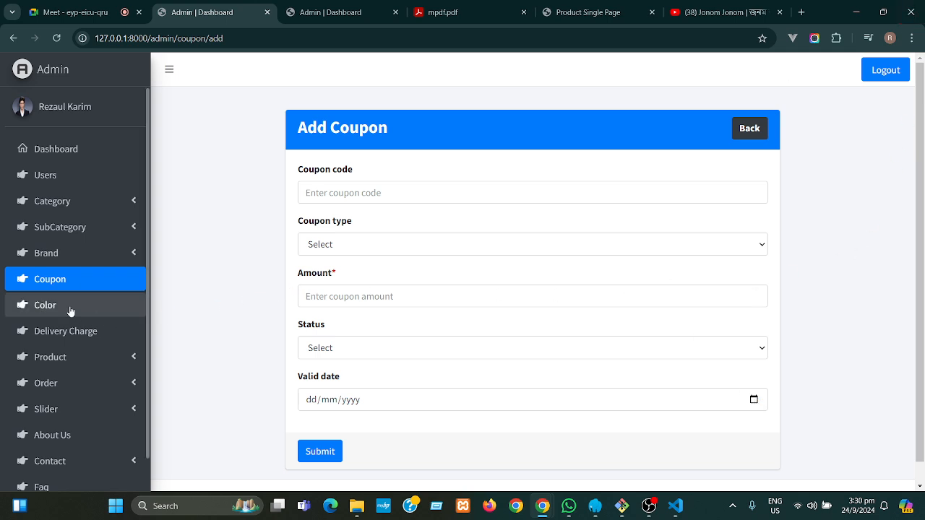
- View the 300 delivery charge, then open the empty Add Slider form under Slider
click(86, 334)
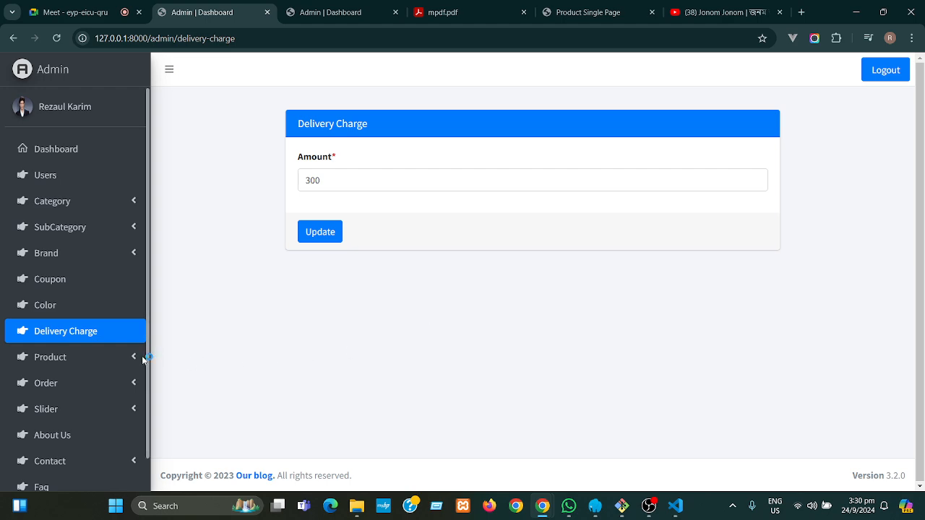
click(132, 383)
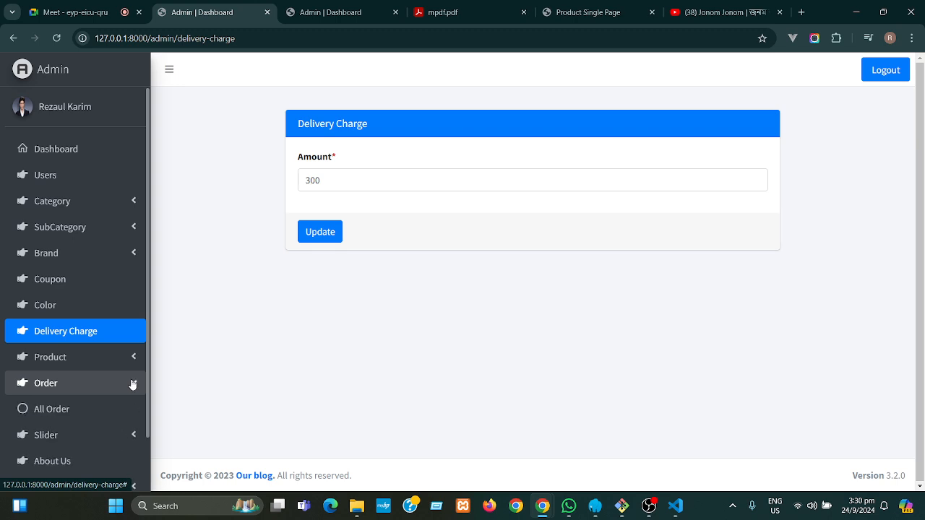
click(133, 383)
scroll(152, 391, down, 1)
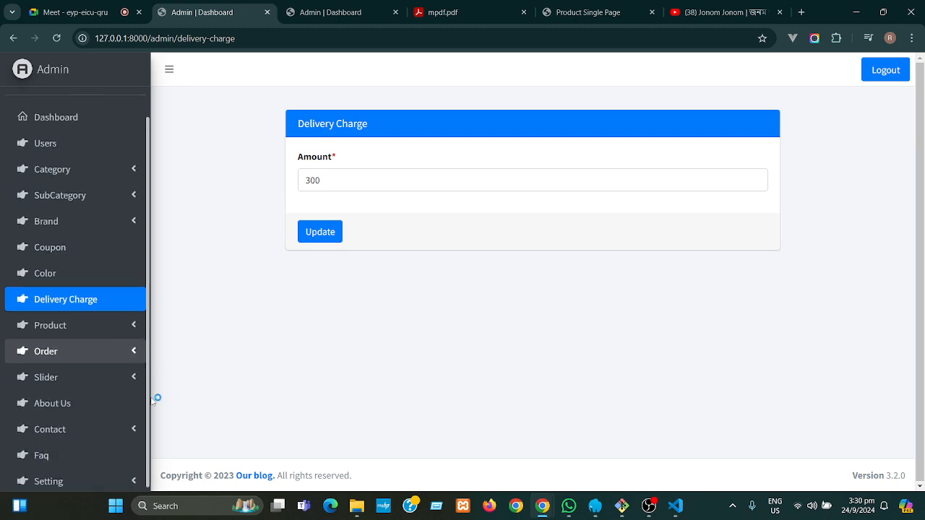
click(128, 379)
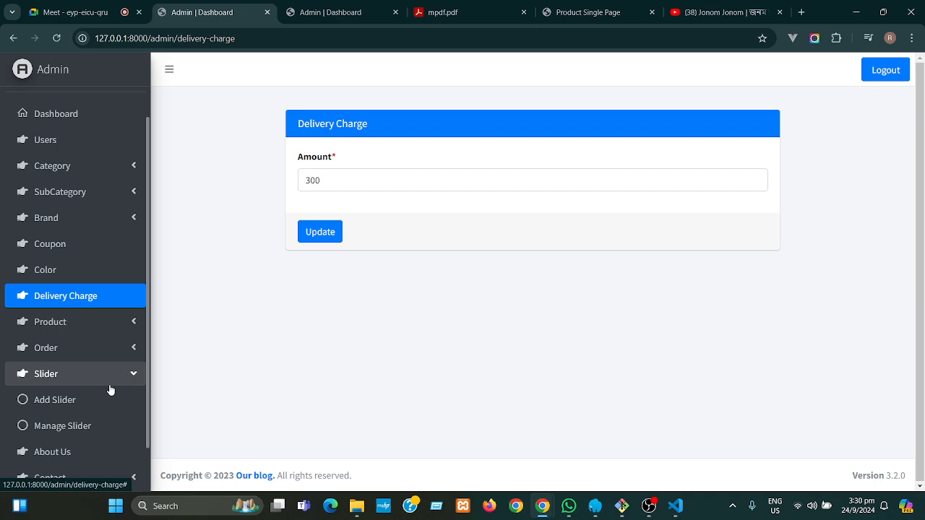
click(75, 402)
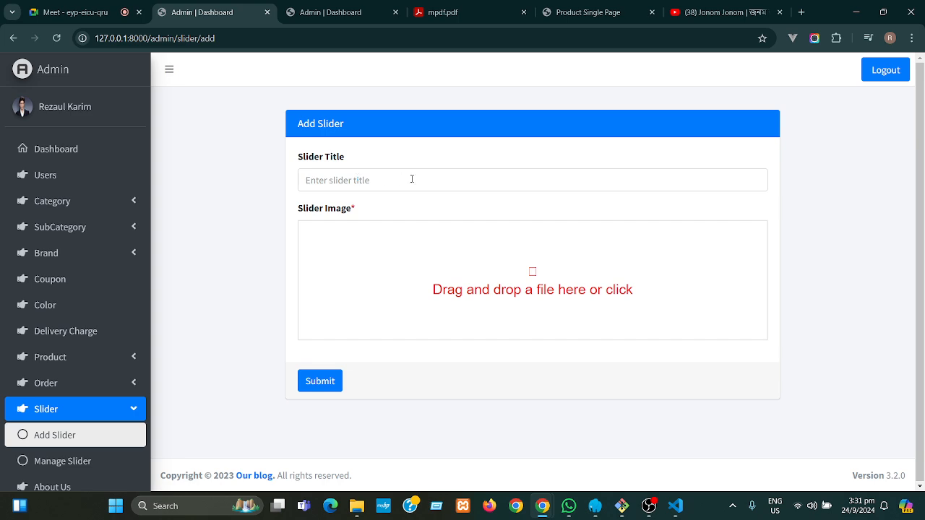
- Go to the storefront home page and advance the banner carousel to the next slide
click(597, 16)
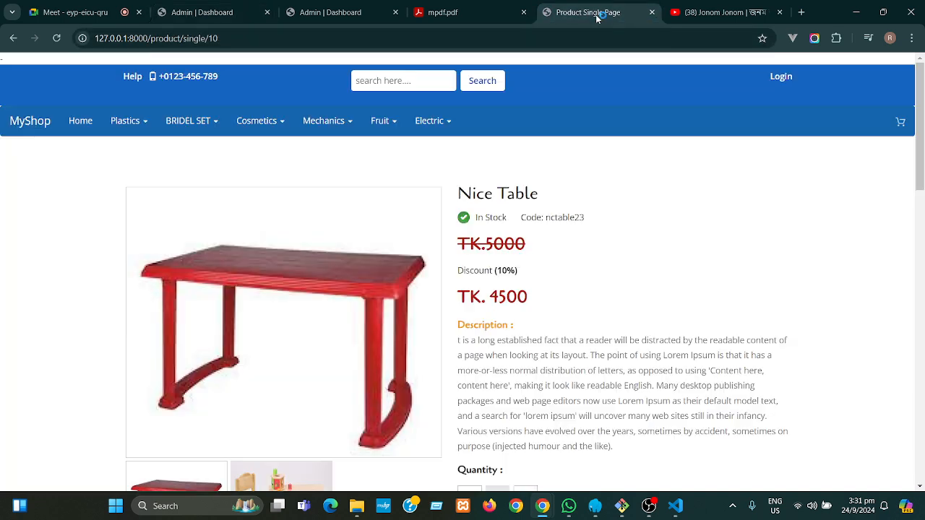
click(75, 122)
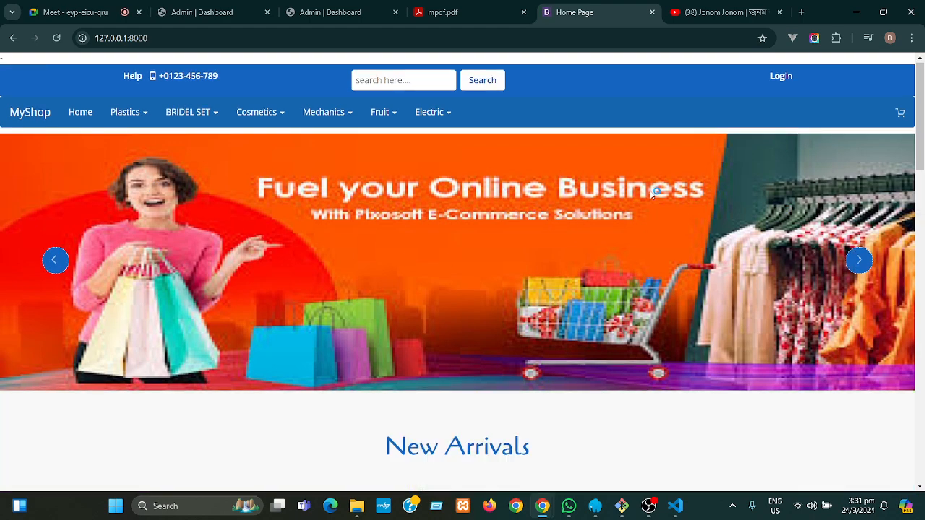
click(860, 263)
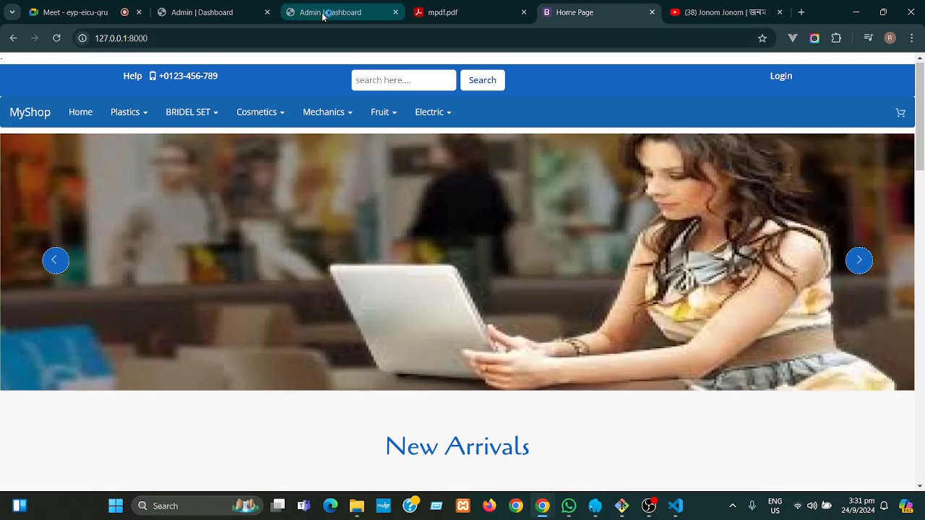
- Return to the admin Add Slider form and scroll down it
click(238, 14)
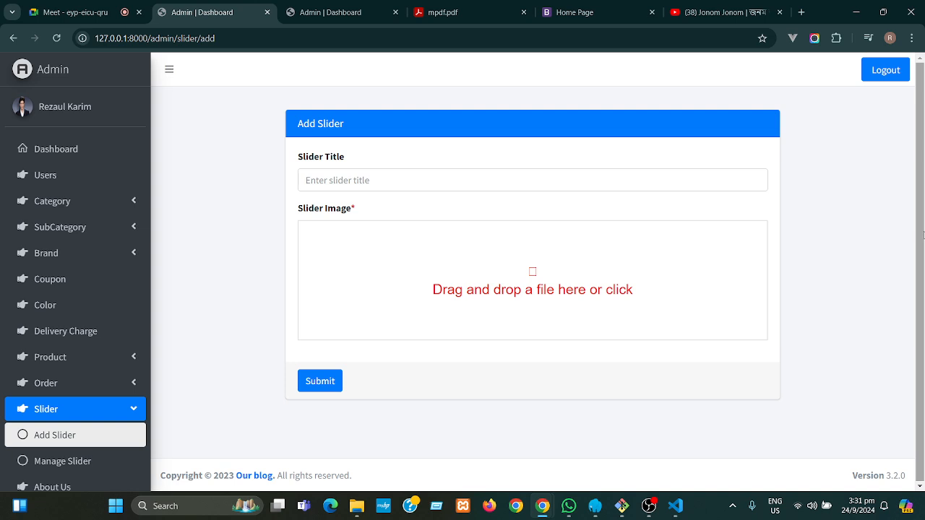
drag(924, 235, 924, 237)
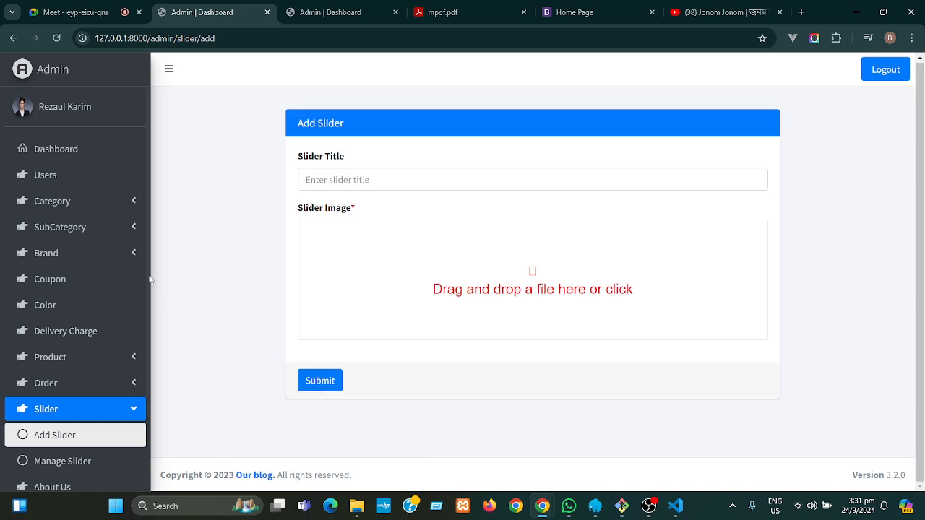
scroll(149, 268, down, 1)
scroll(149, 266, down, 1)
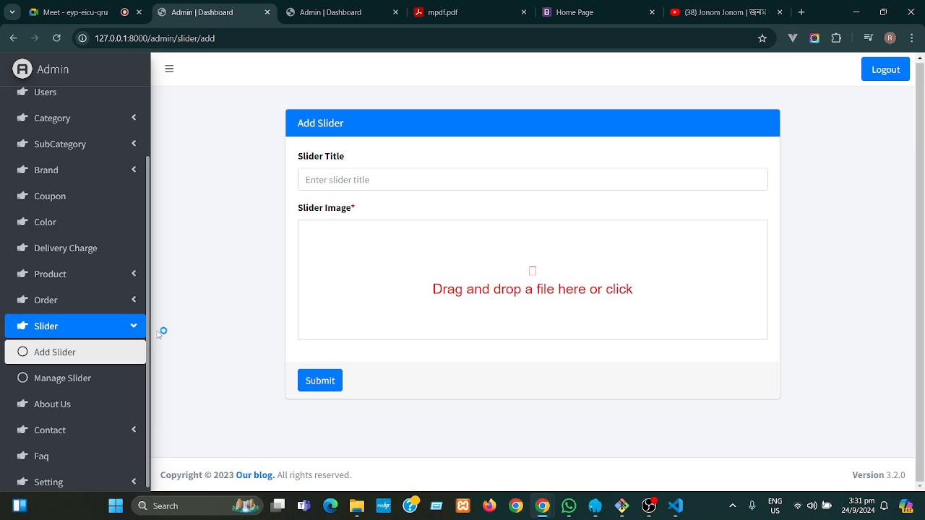
- Look over the four-entry Slider List, then open the admin About Us page
click(88, 381)
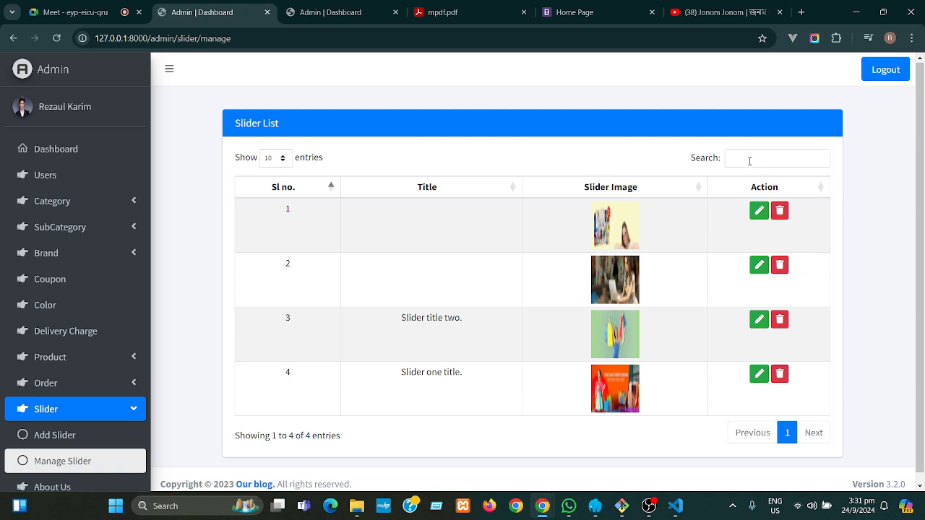
click(750, 161)
click(427, 223)
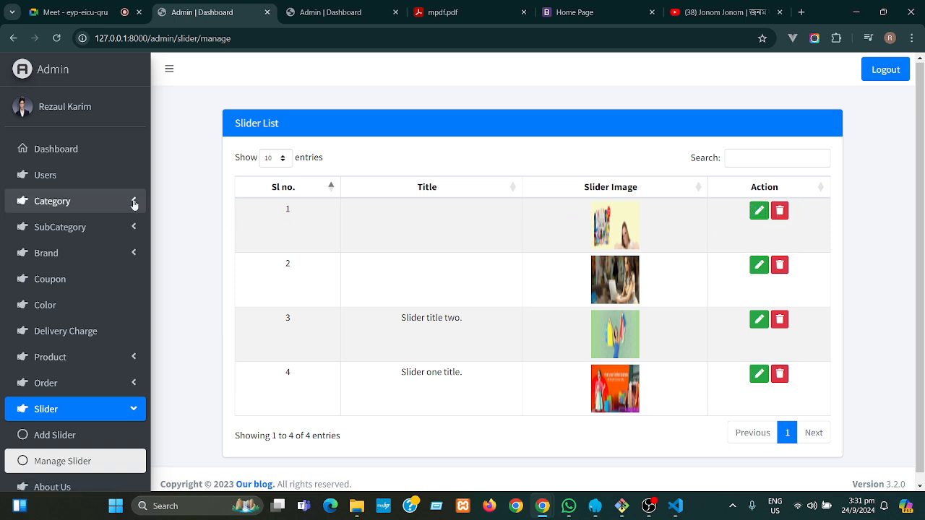
scroll(149, 203, down, 1)
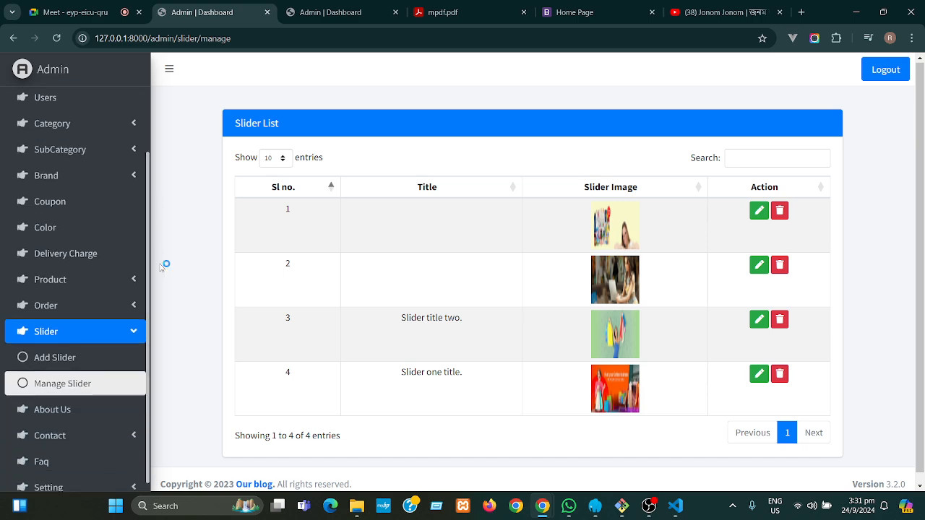
click(134, 326)
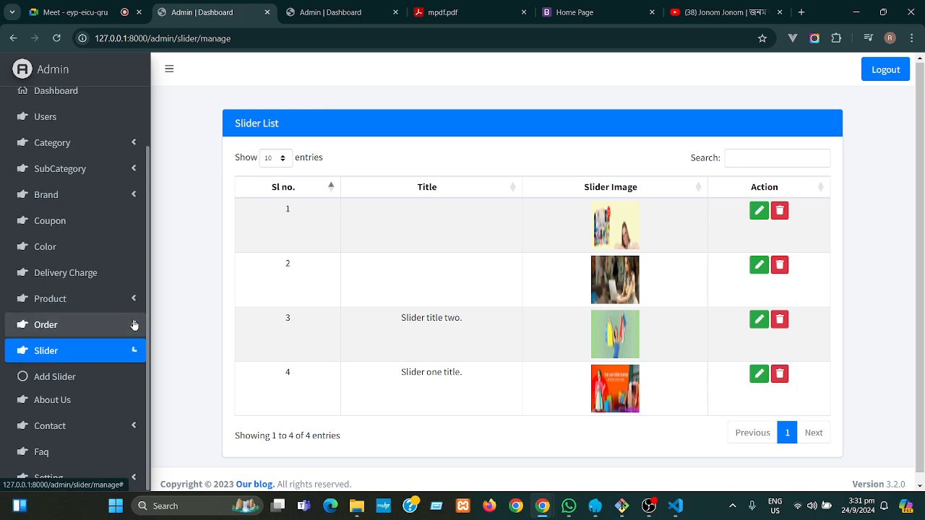
click(89, 407)
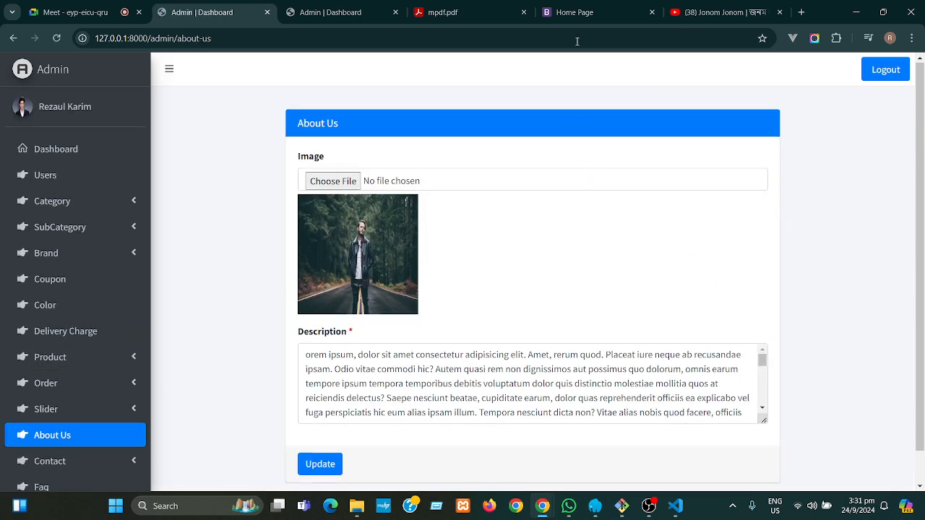
- Open the storefront About Us page from the home page footer
click(574, 16)
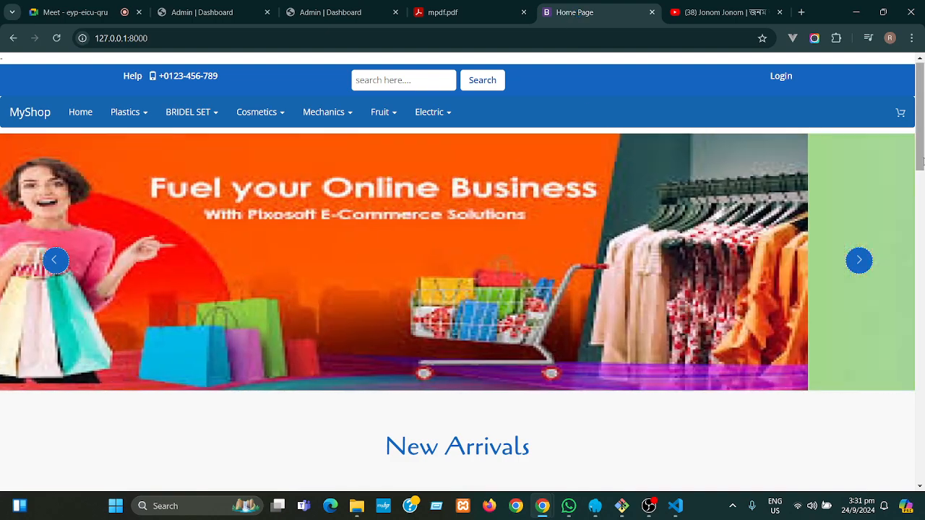
drag(921, 156, 920, 469)
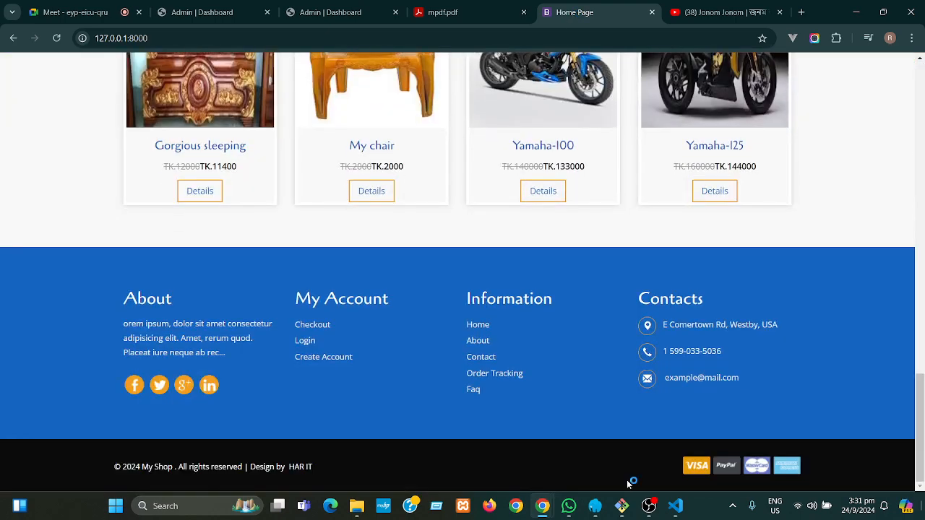
click(484, 342)
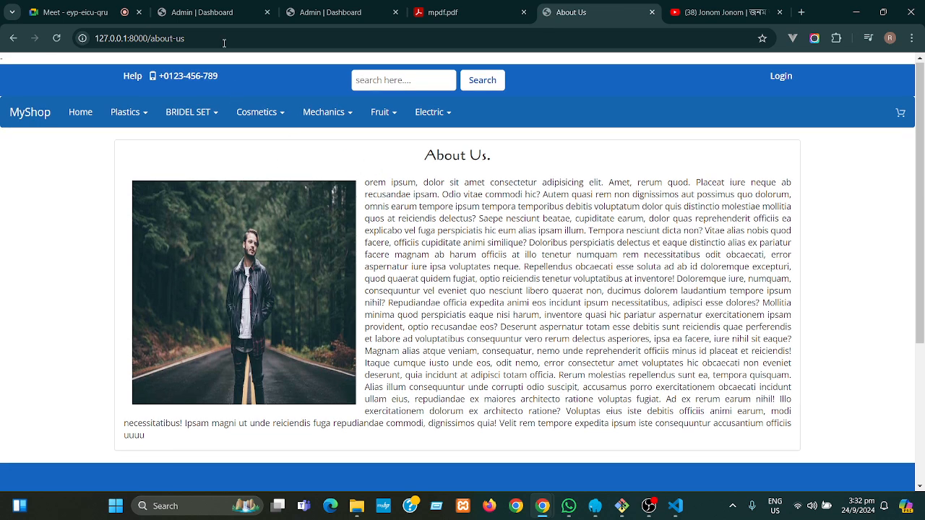
- In the admin About Us editor, select the description, cancel the image picker, and expand Contact
click(217, 13)
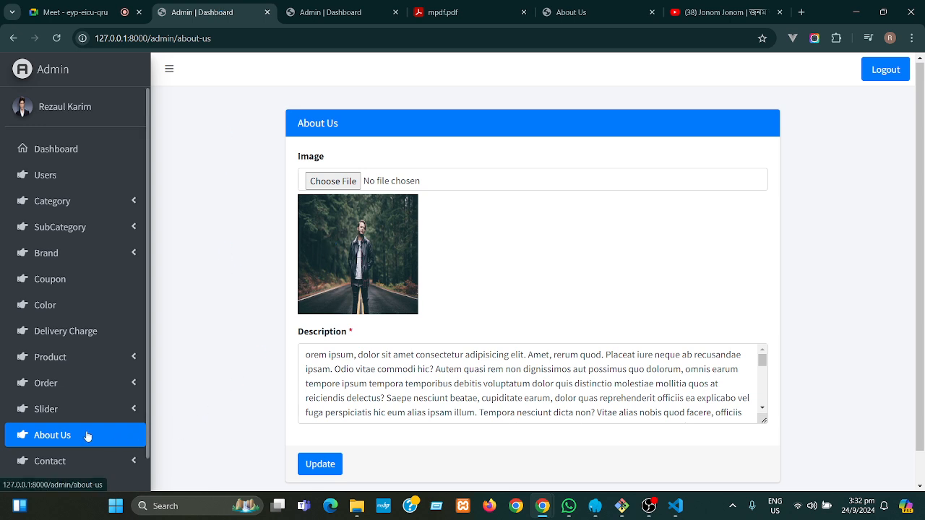
click(737, 412)
drag(737, 413, 309, 355)
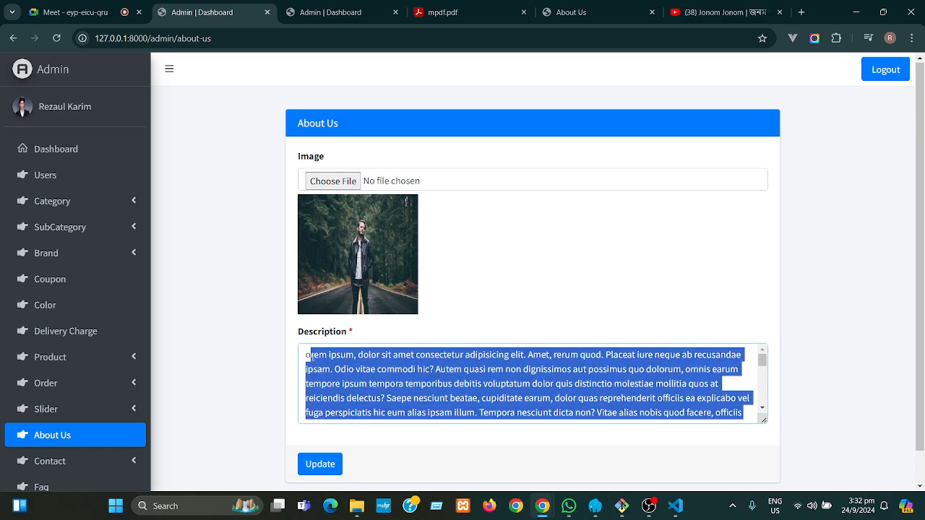
click(336, 182)
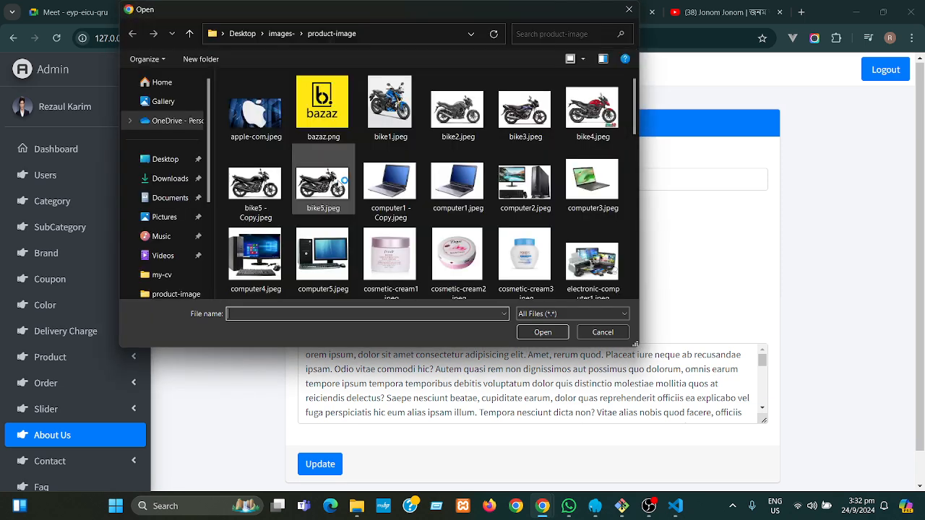
click(630, 10)
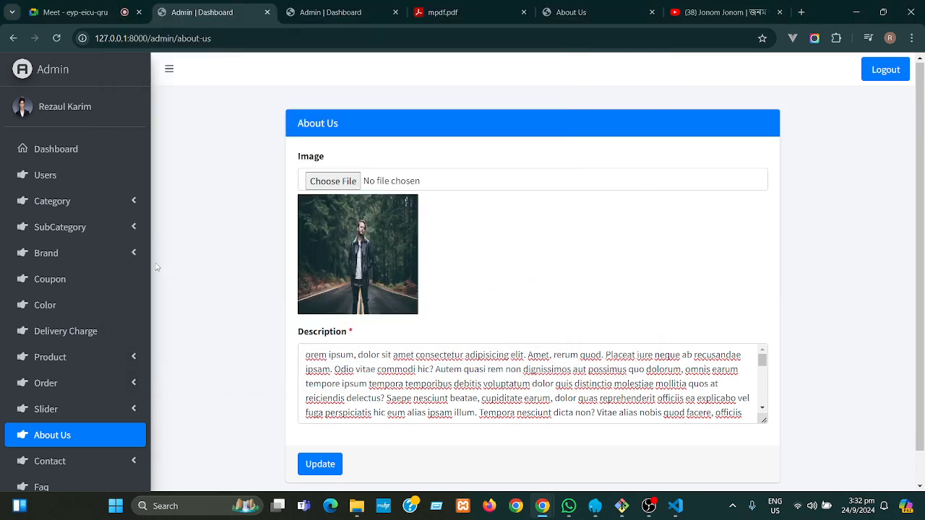
scroll(149, 261, down, 1)
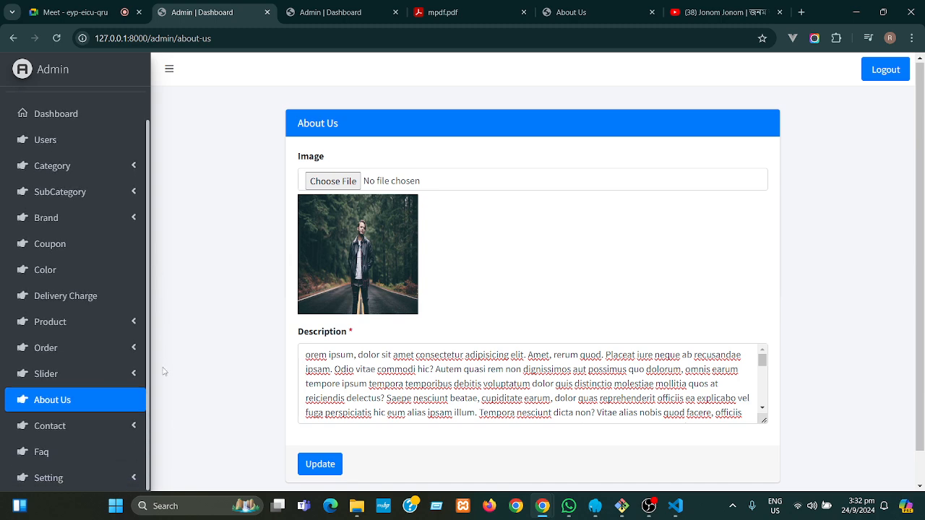
click(136, 427)
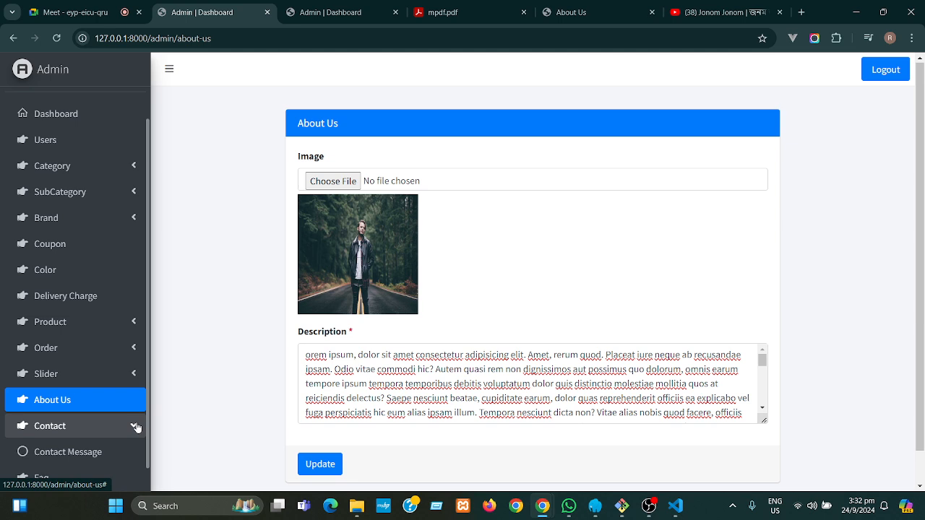
- Check the empty Contact Message List, then open the storefront Contact Us page
click(90, 453)
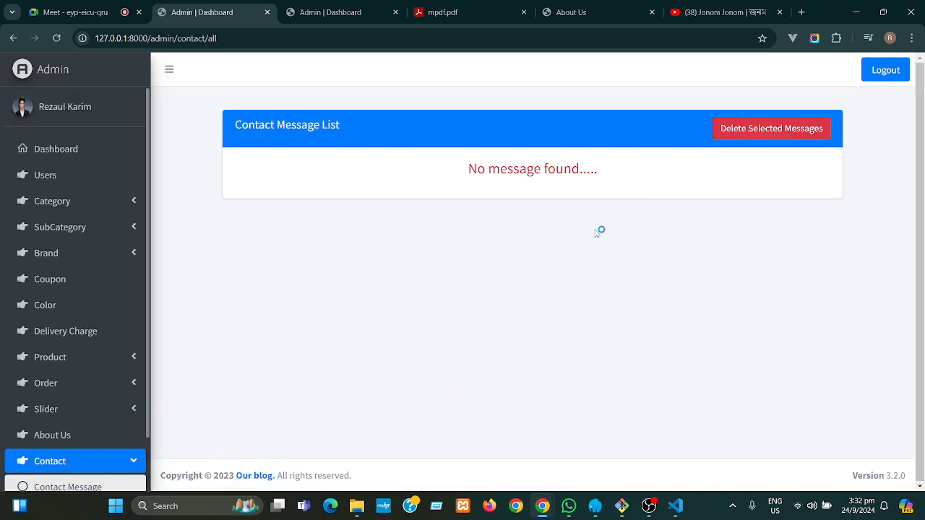
click(570, 12)
scroll(462, 325, down, 3)
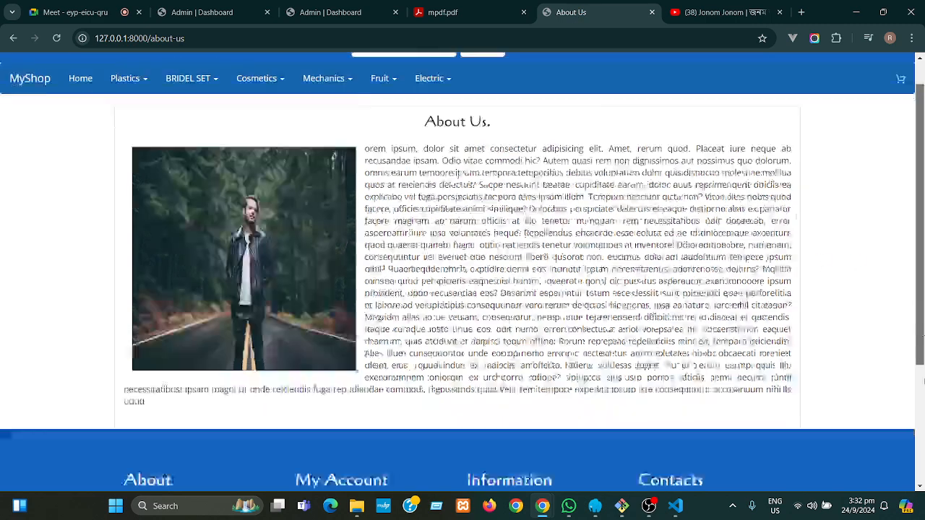
click(477, 359)
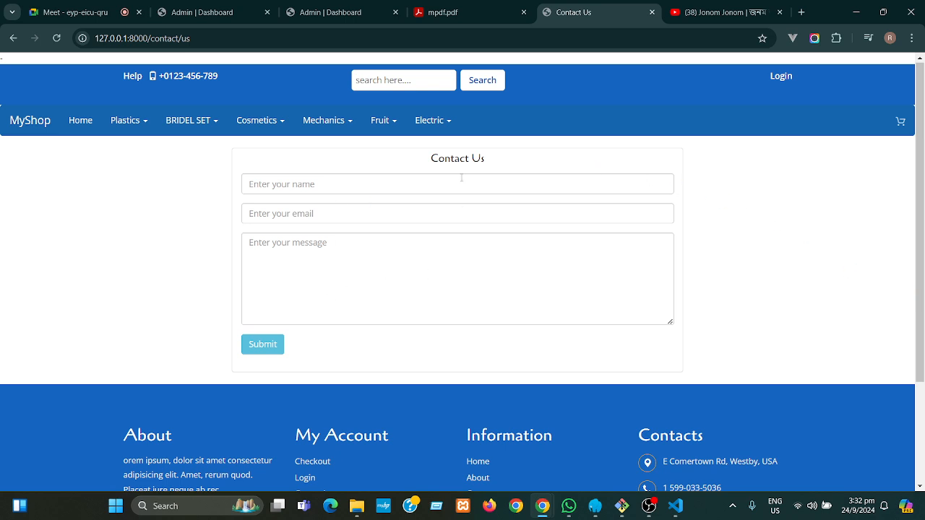
- Close the admin Color List tab and the invoice PDF tab
click(361, 14)
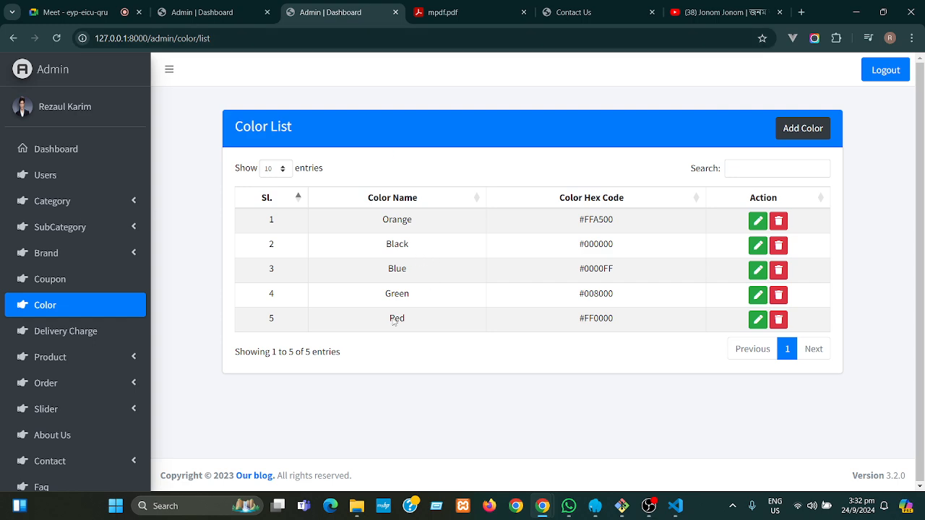
click(396, 12)
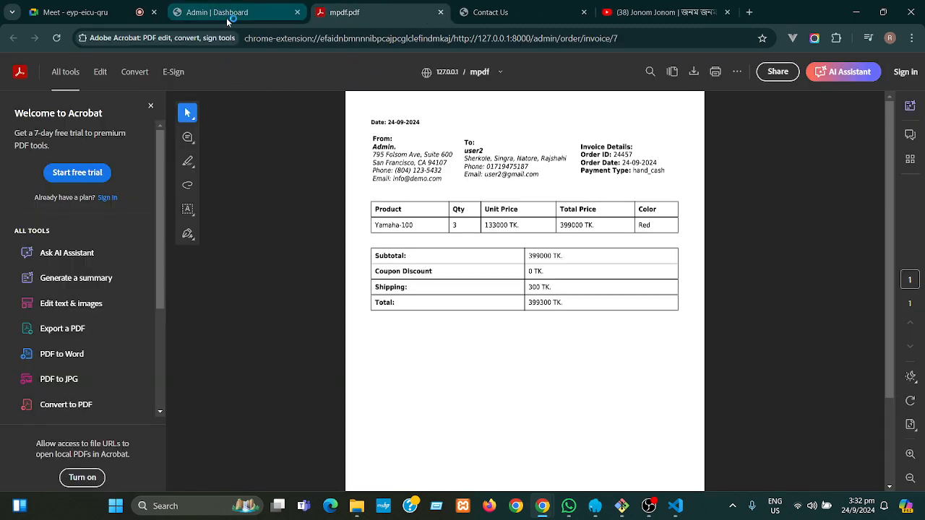
click(441, 12)
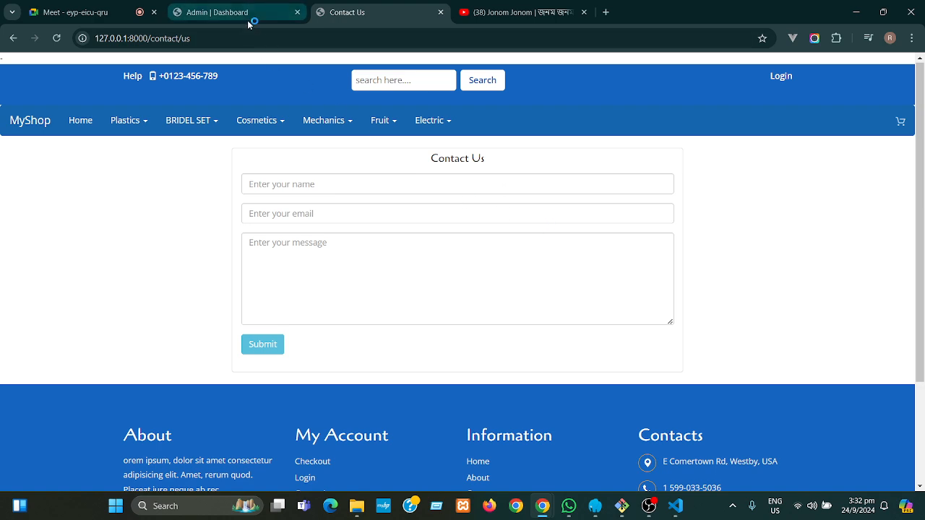
- Launch Microsoft Edge and load the local shop at 127.0.0.1:8000
click(338, 511)
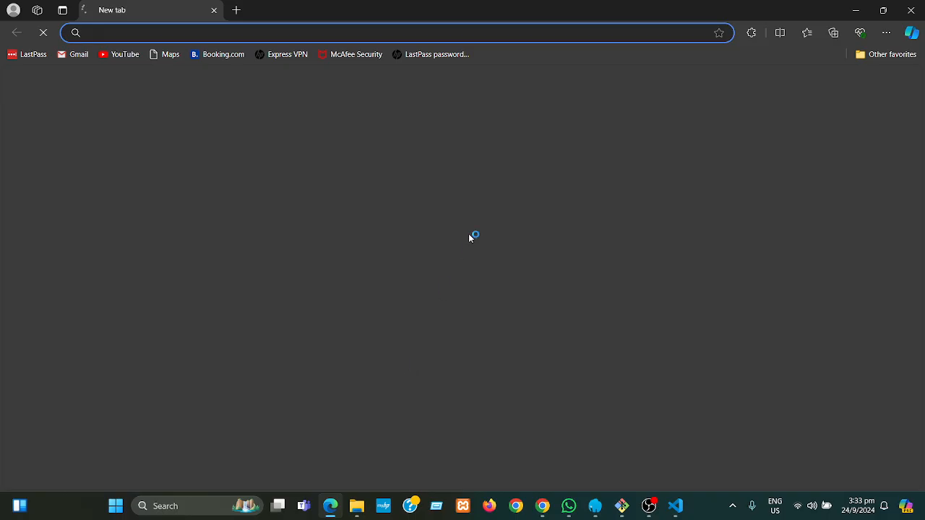
text(1)
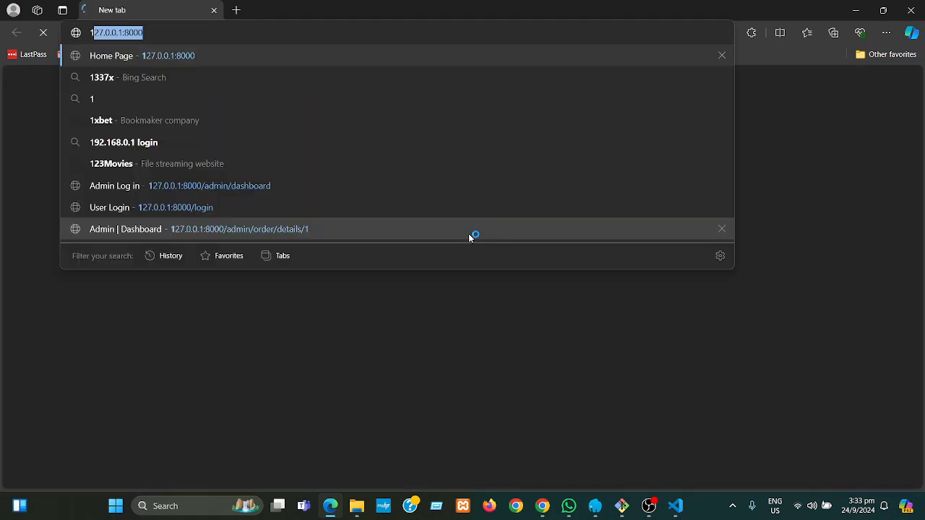
key(Return)
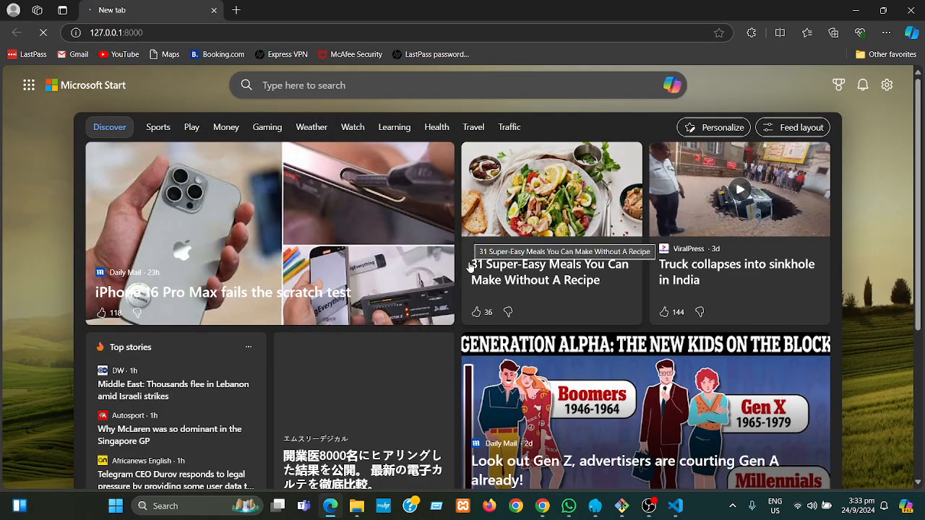
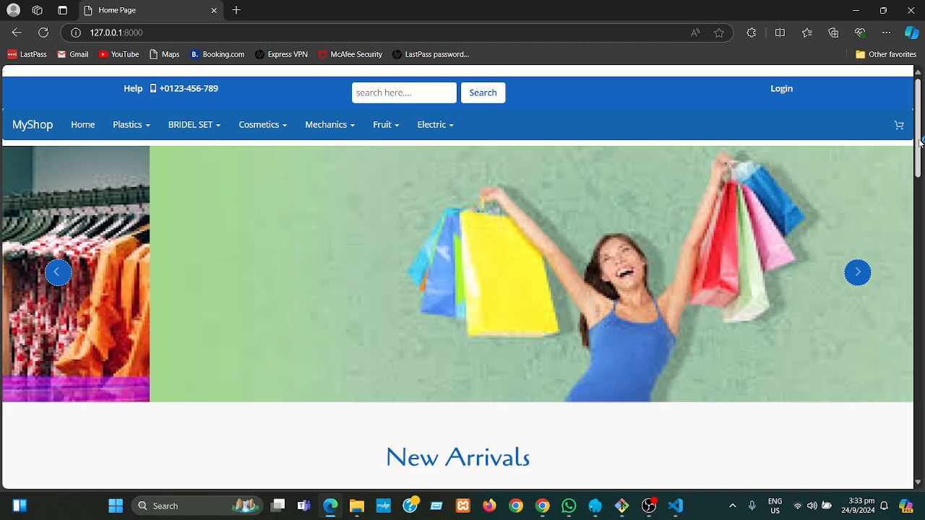
- Scroll to the home page footer and open Contact under Information
drag(922, 145, 922, 121)
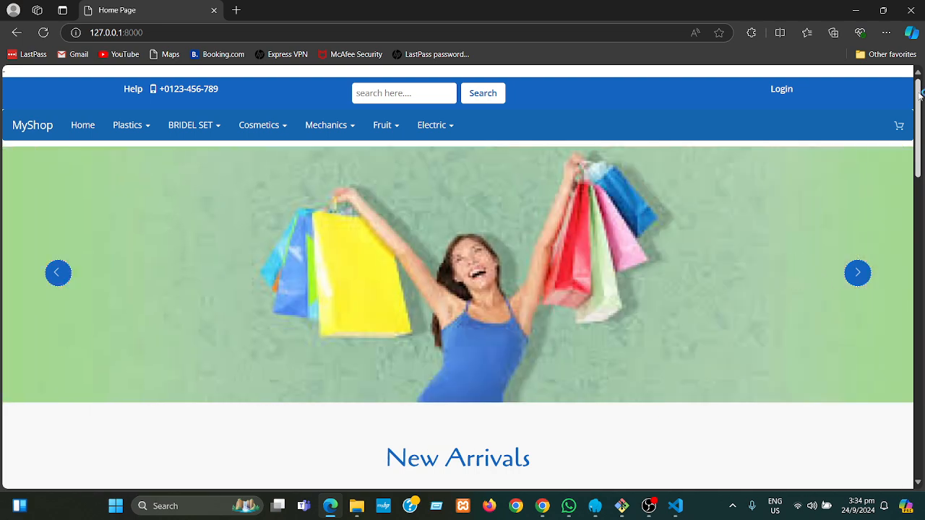
mouse_move(919, 96)
mouse_down()
mouse_move(922, 118)
mouse_move(924, 95)
mouse_up()
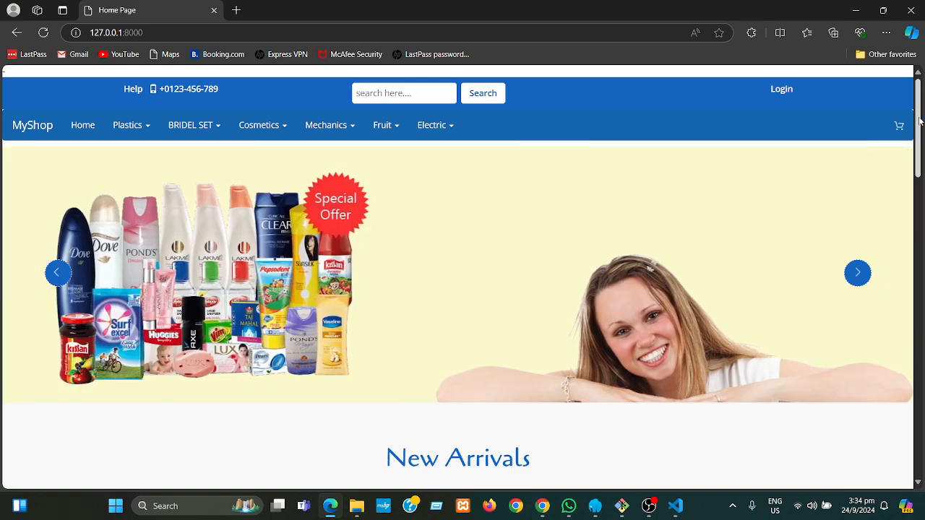
drag(921, 122, 920, 423)
click(480, 354)
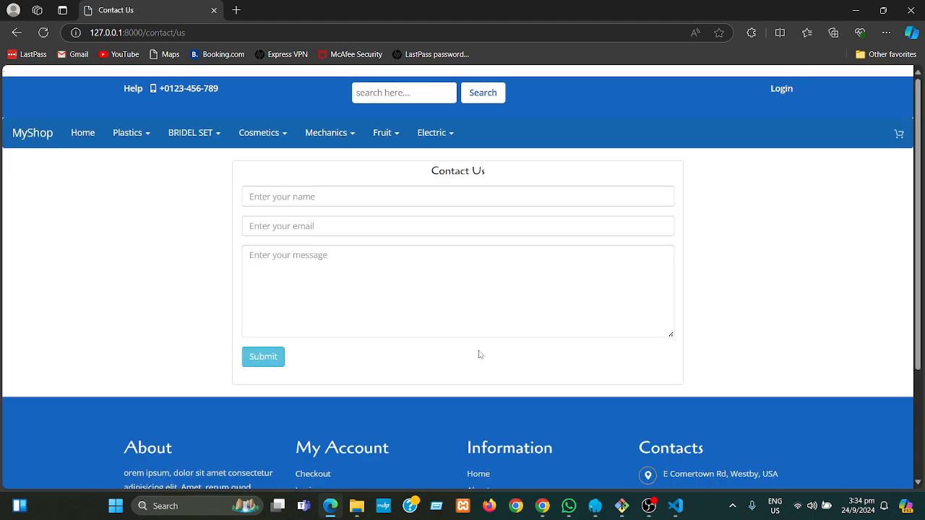
- Enter the sender's name and e-mail address in the Contact Us form
click(346, 197)
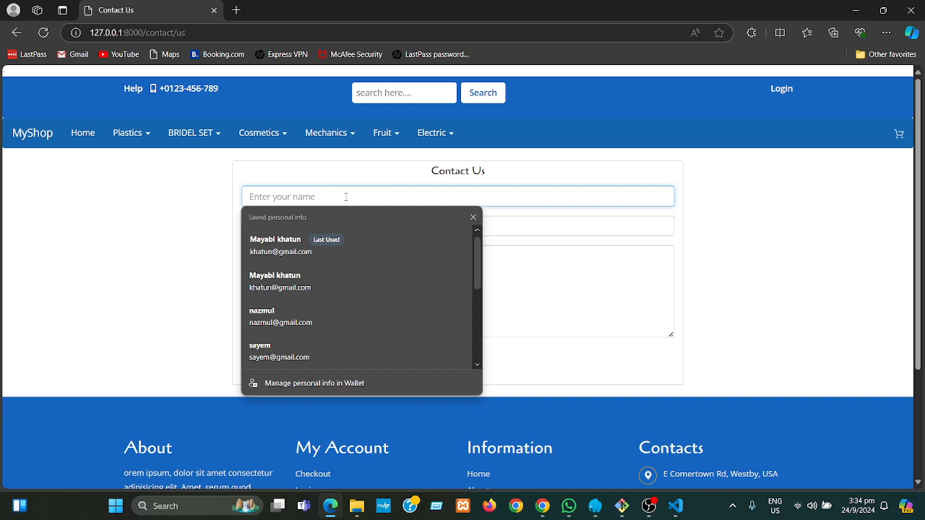
text(Rana)
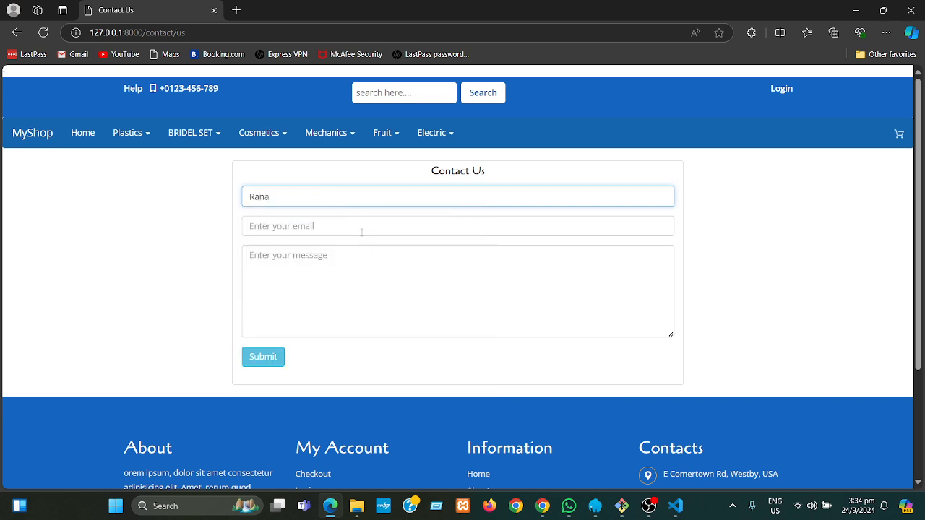
click(364, 225)
text(rna)
key(BackSpace)
key(BackSpace)
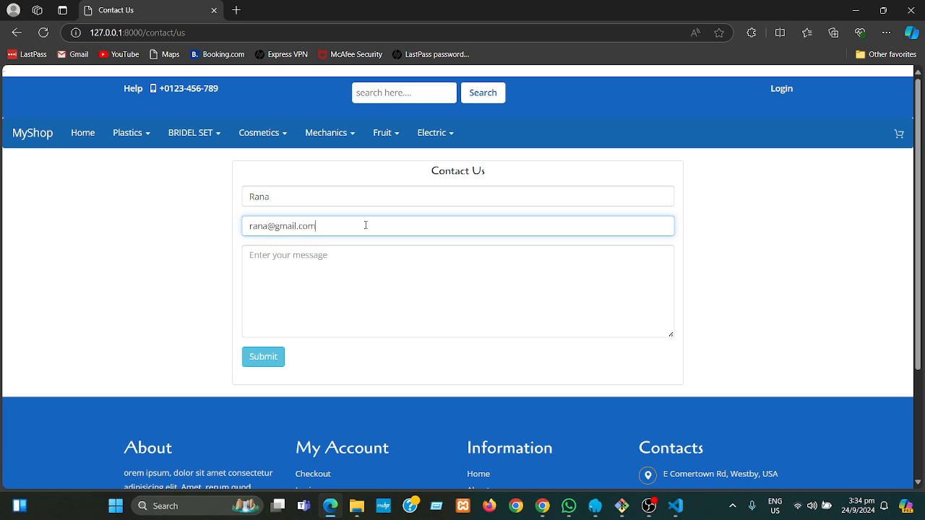
- Write a message asking about the suzuki gixar bike, submit it, and minimize Edge
click(347, 269)
scroll(347, 269, down, 1)
text(Hello)
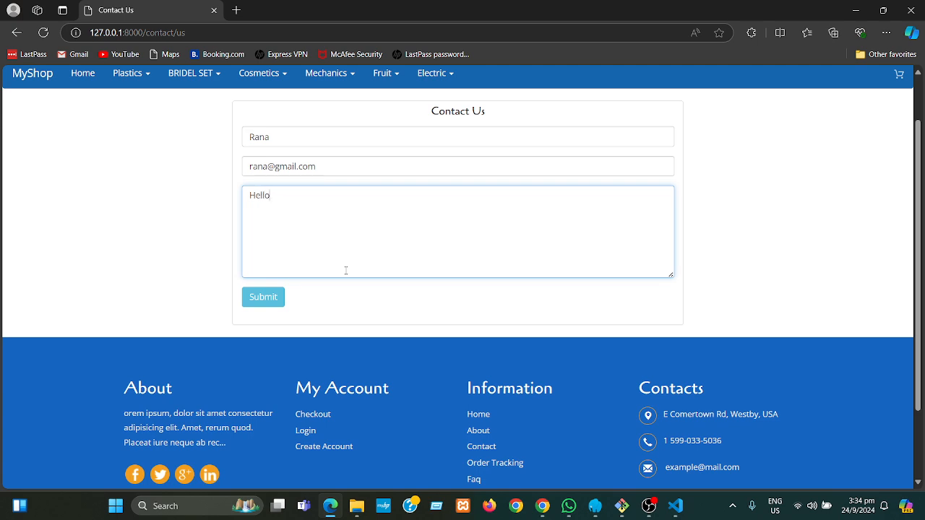
text(, i want to know about your suzuki gixar)
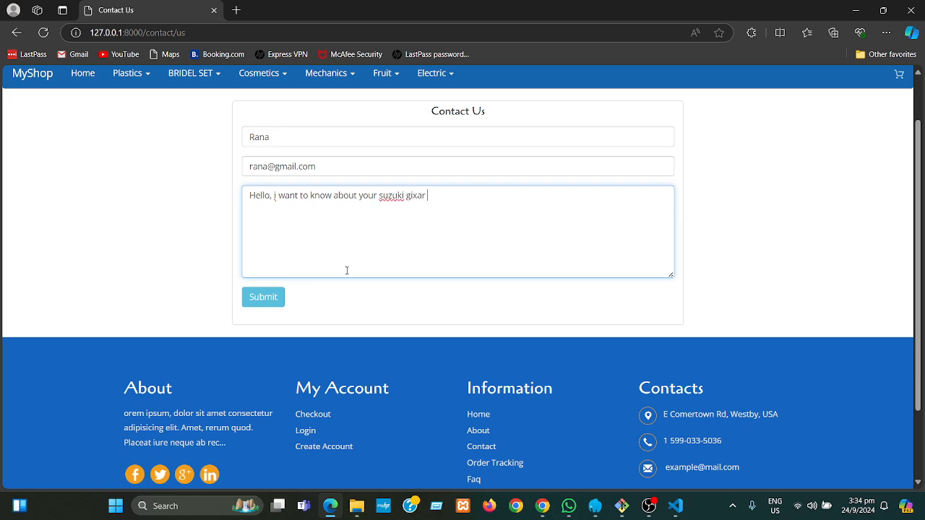
text(ike.)
click(274, 302)
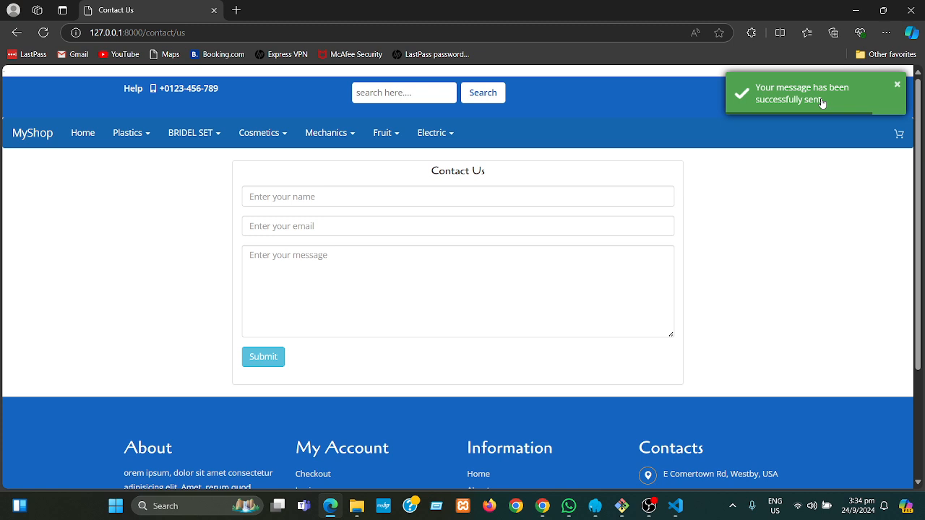
click(858, 13)
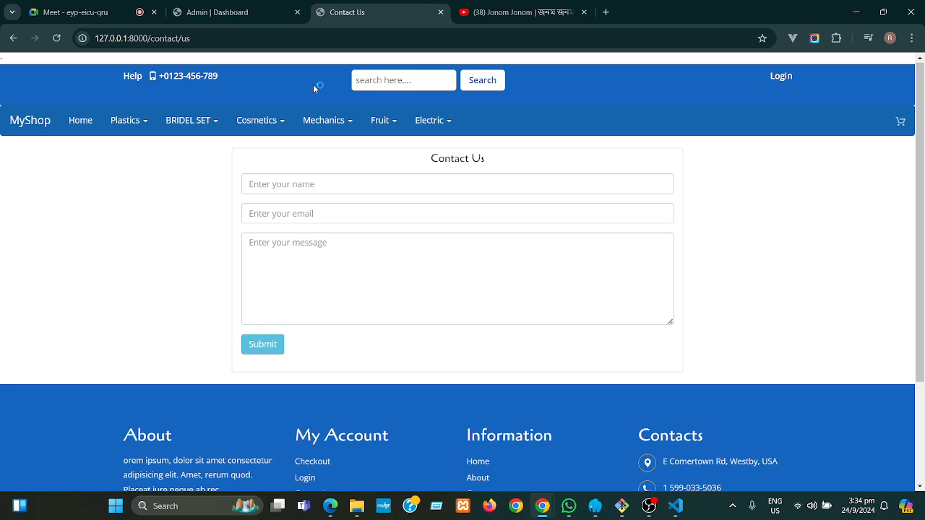
- Go to Contact > Contact Message in the Chrome admin dashboard
click(241, 12)
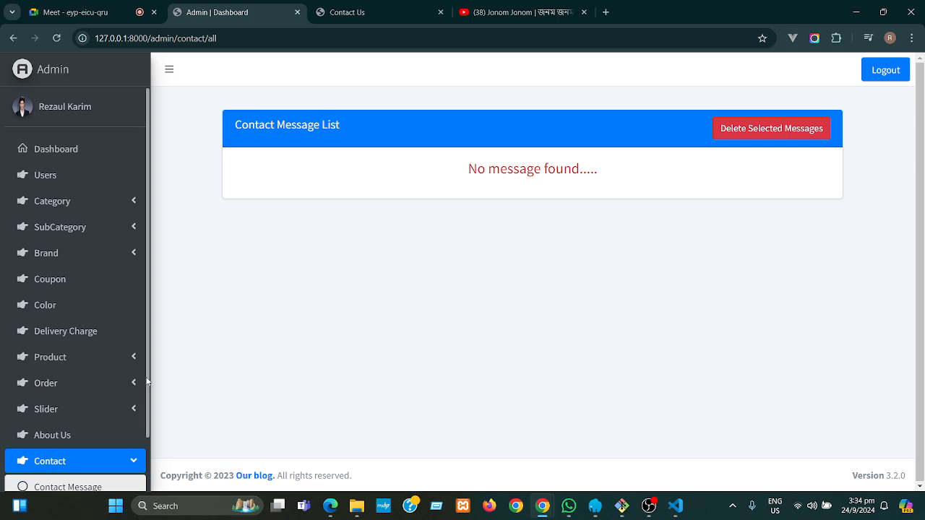
scroll(147, 382, down, 2)
click(101, 444)
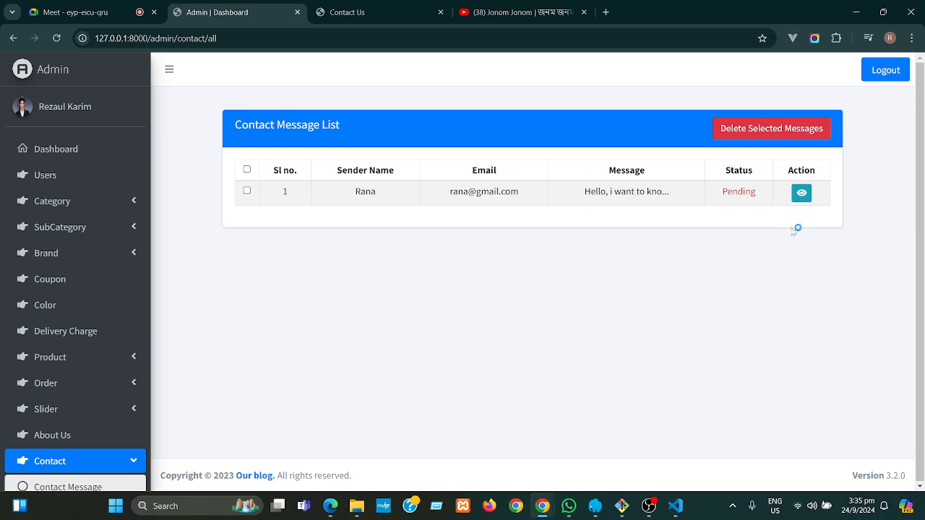
- View the bike enquiry, then return to the list now showing it as Already Seen
click(802, 194)
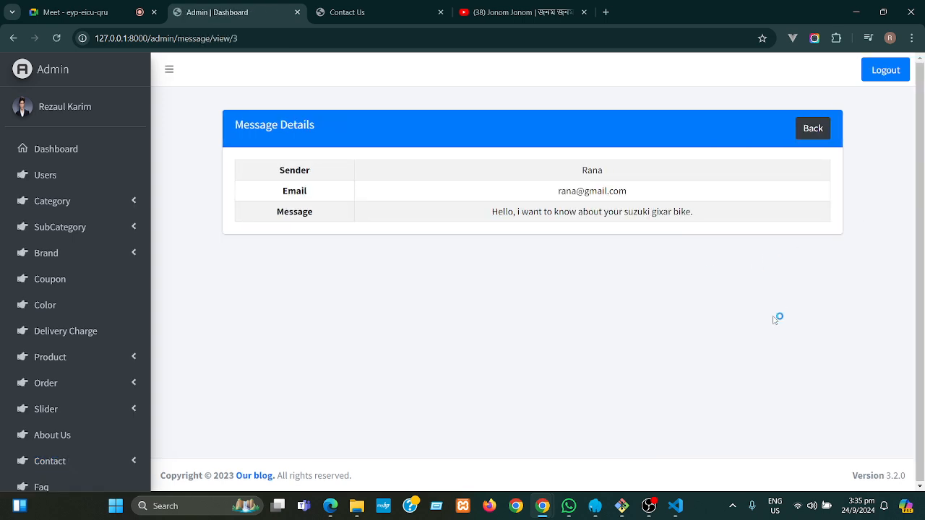
drag(636, 192, 557, 192)
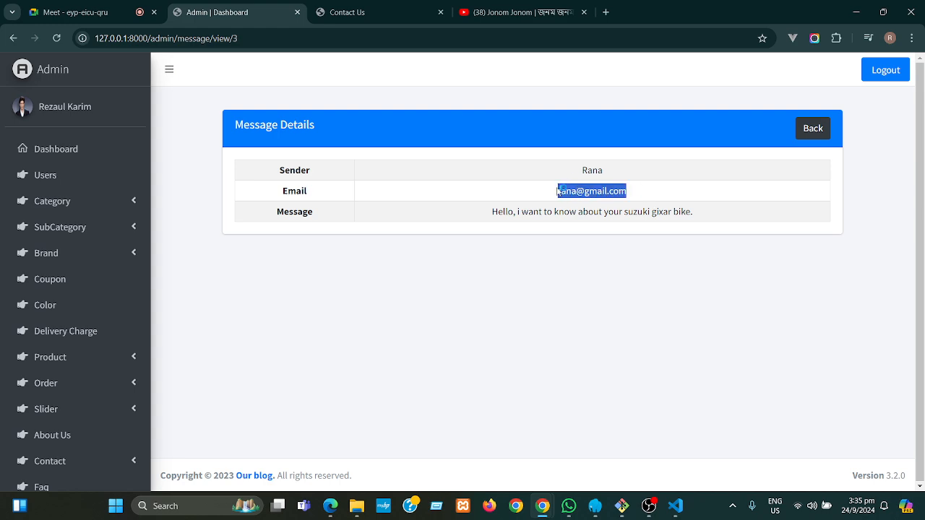
click(569, 284)
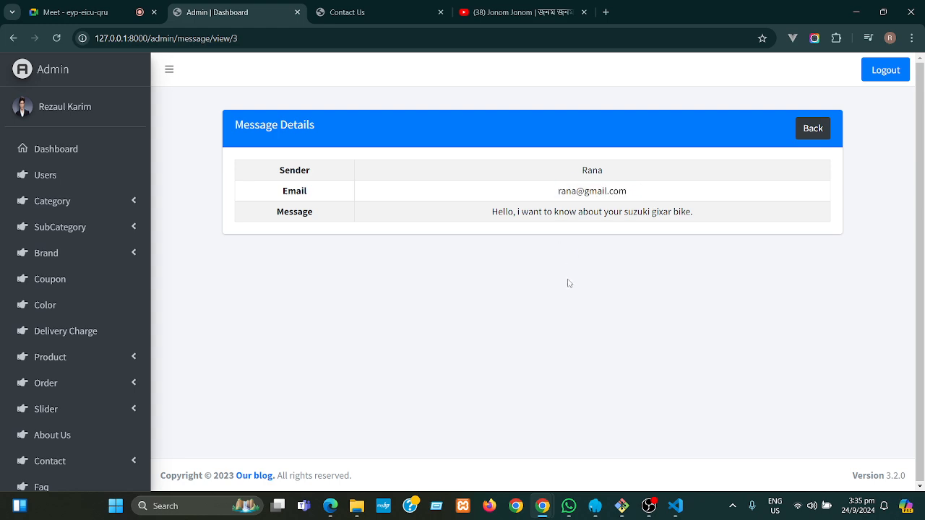
click(812, 136)
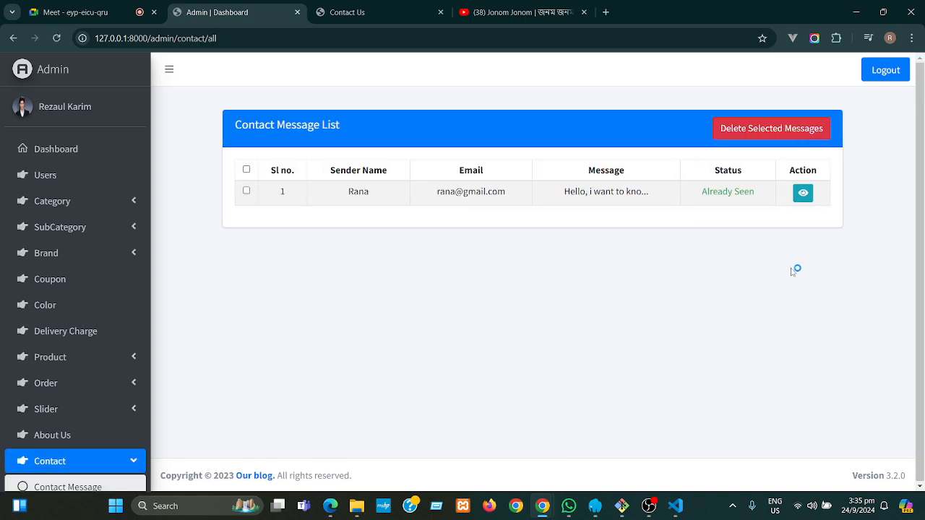
drag(760, 197, 699, 192)
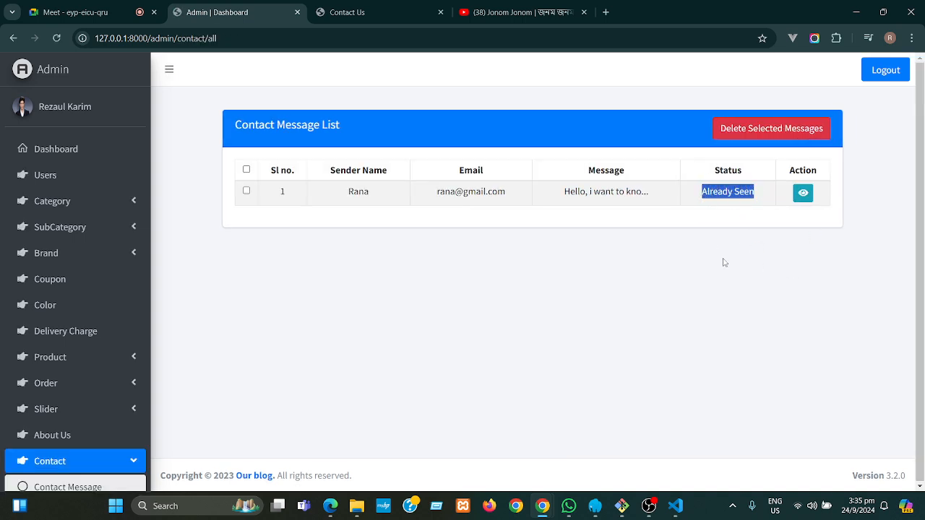
click(726, 261)
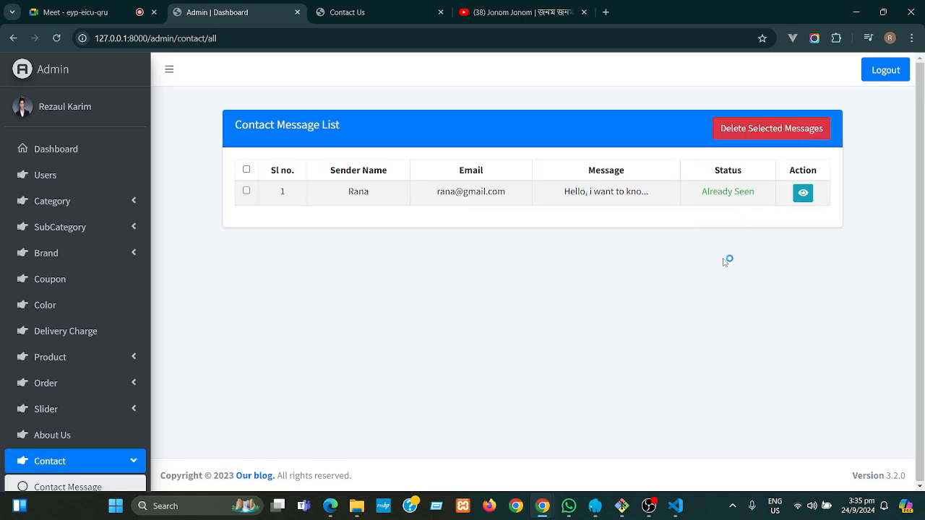
- Select and delete the bike enquiry, getting the 'Successfully deleted.' notice
click(247, 191)
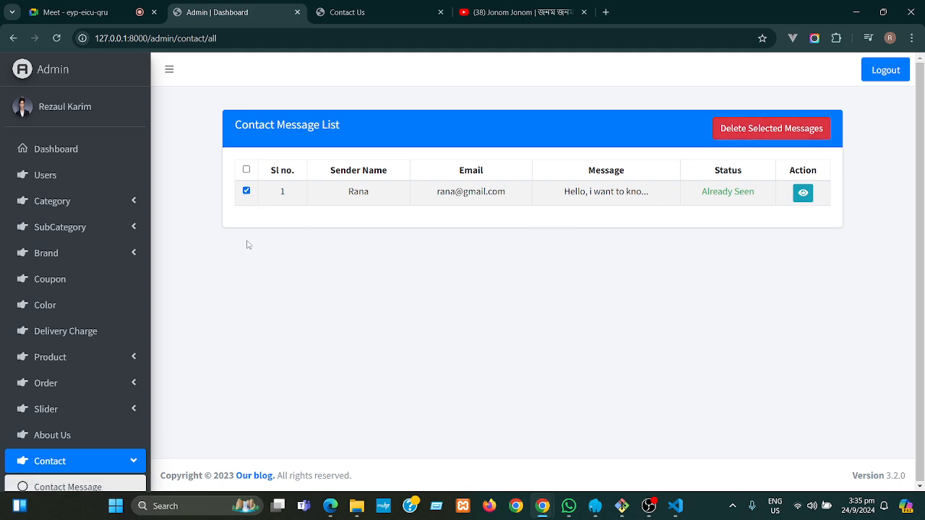
click(778, 133)
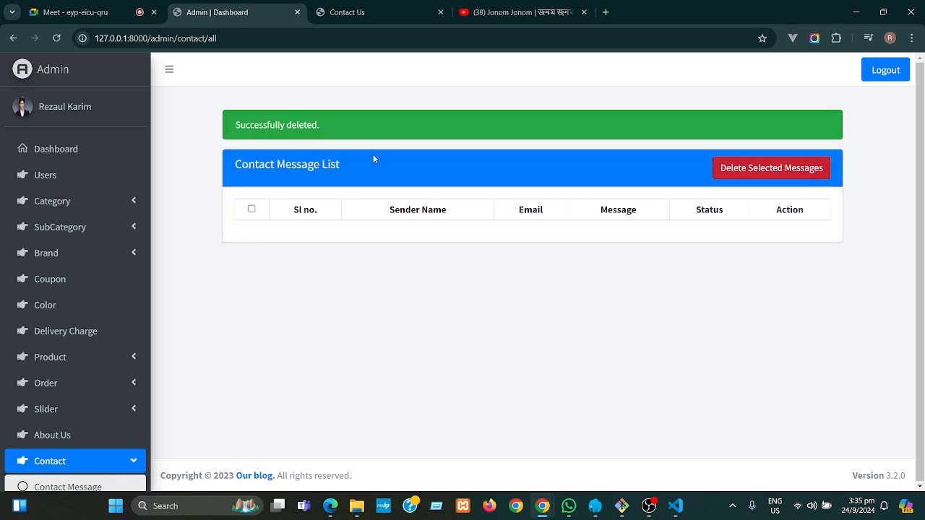
drag(332, 127, 234, 125)
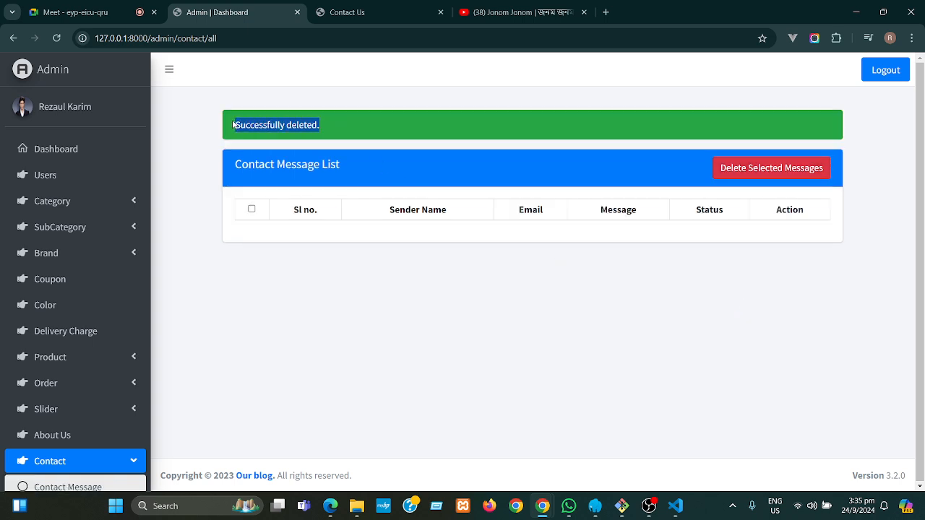
click(400, 332)
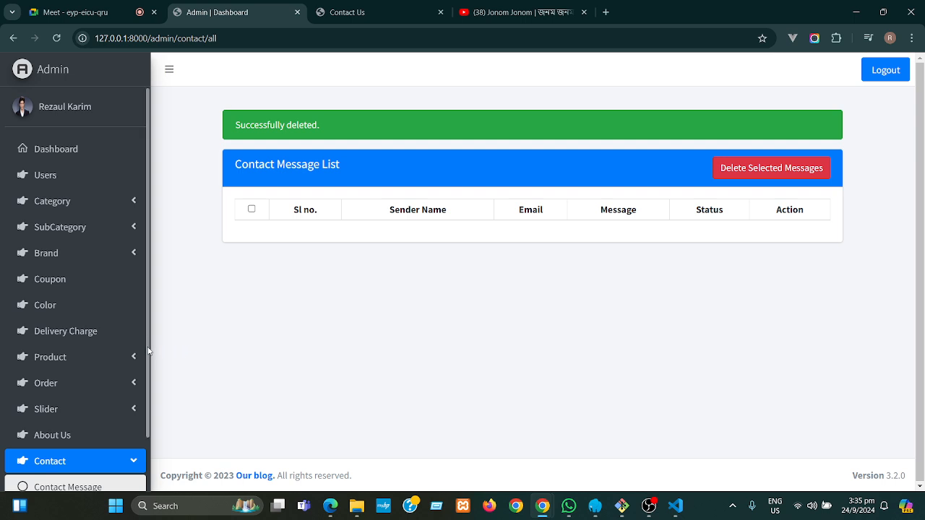
- Collapse the Contact menu and open the admin FAQ list
scroll(149, 349, down, 1)
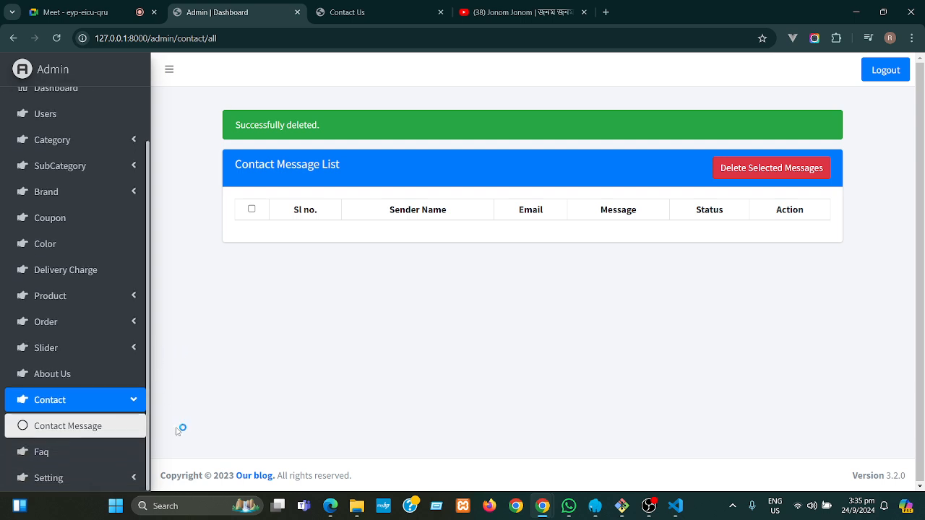
click(134, 403)
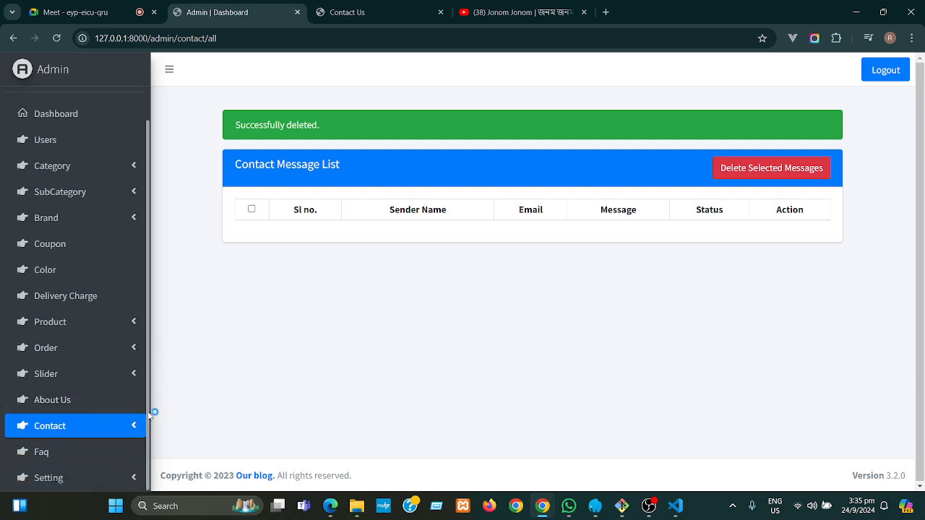
click(83, 452)
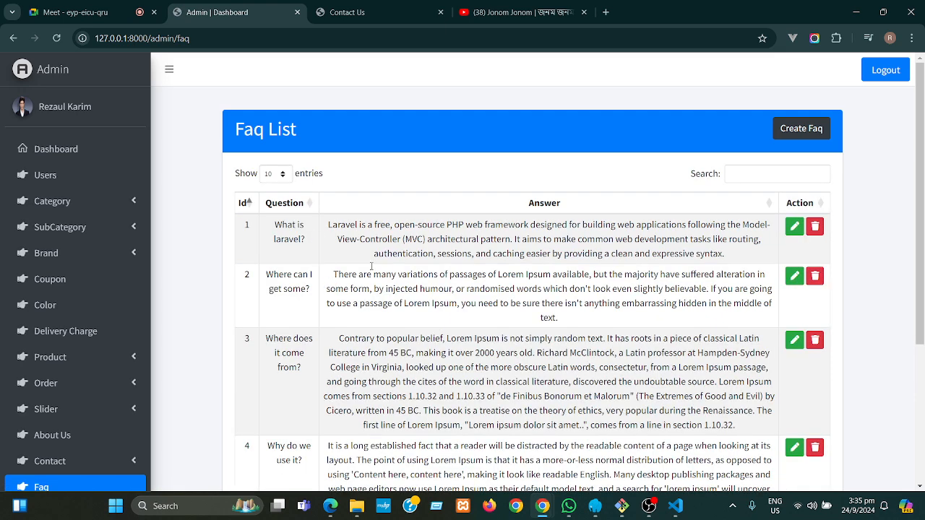
- Open the storefront FAQ via the footer link, expand 'What is laravel?', then return to admin
click(371, 15)
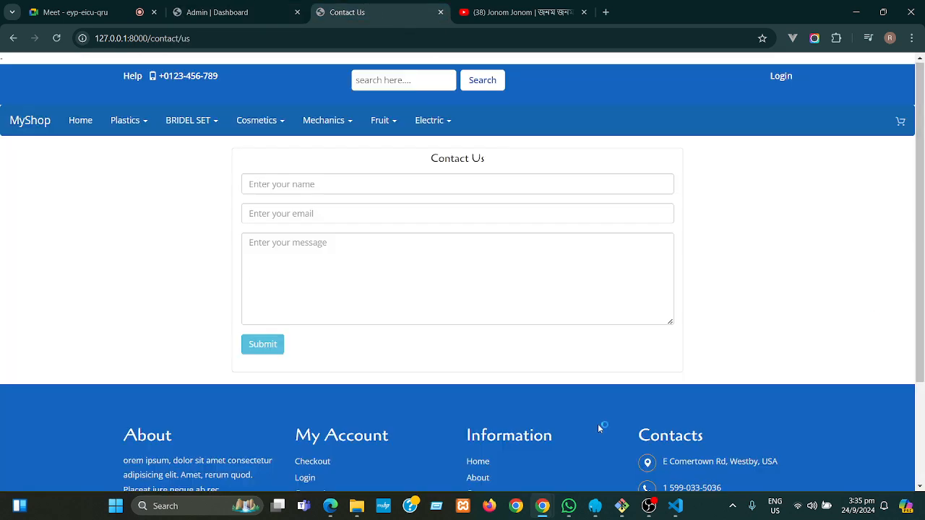
scroll(921, 309, down, 3)
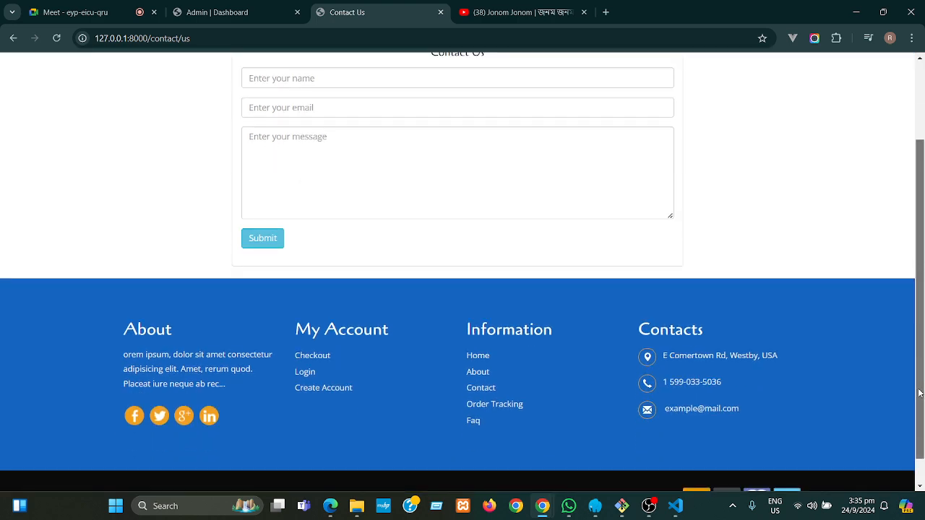
click(478, 412)
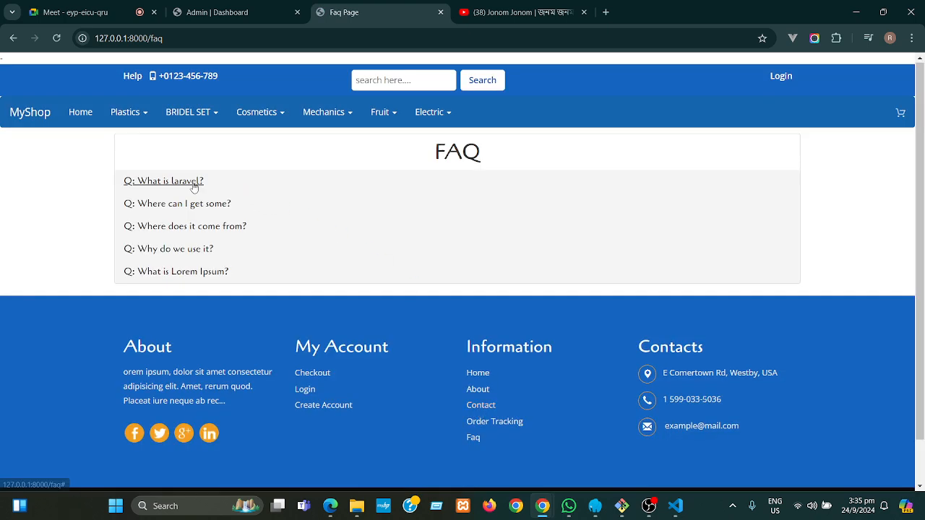
click(194, 185)
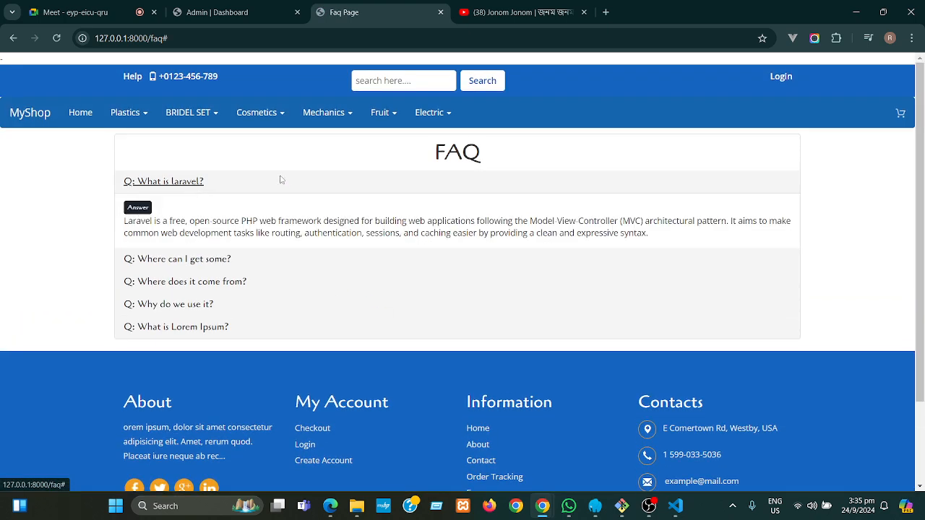
click(238, 16)
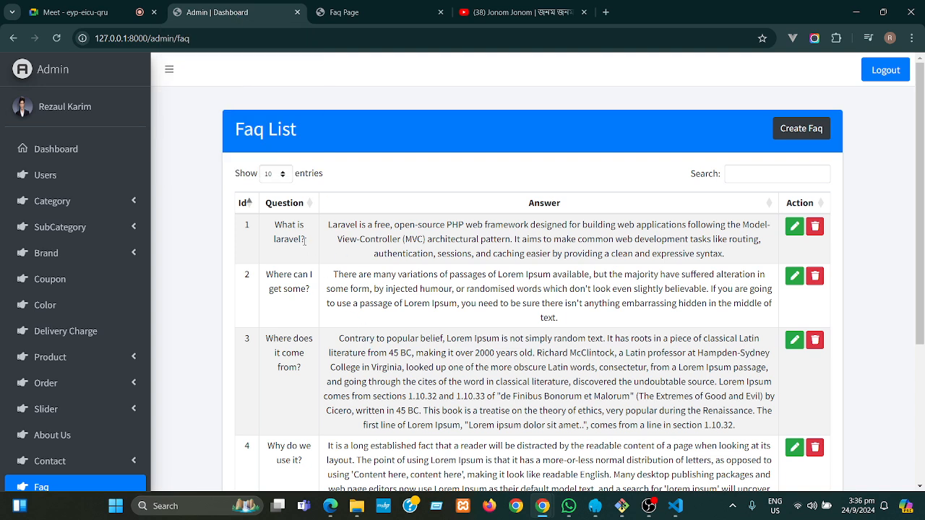
- Change the first FAQ question to 'What is laravel update?' and save it
click(794, 227)
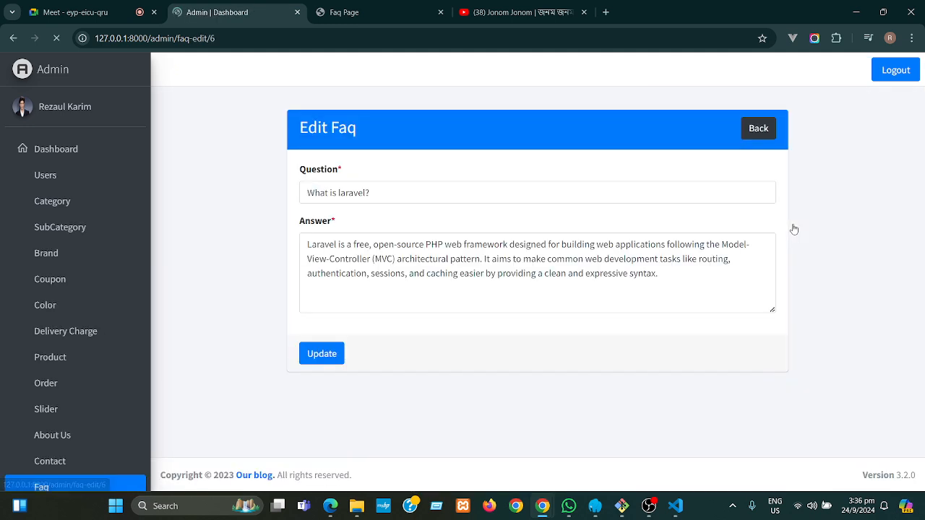
click(365, 192)
text(update)
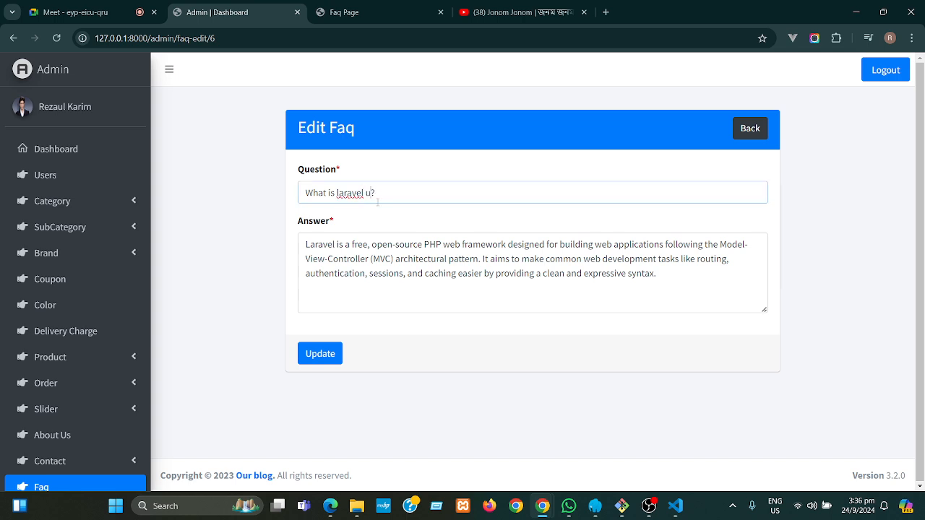
click(332, 355)
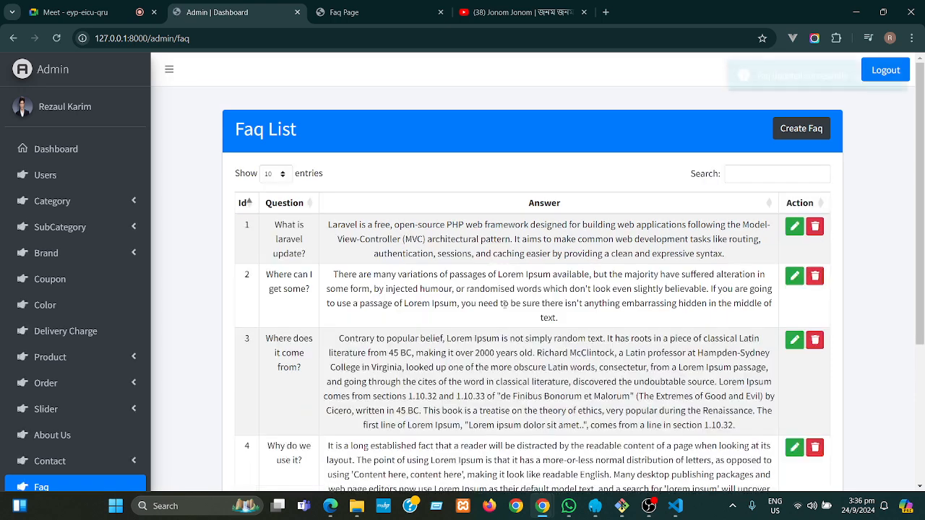
- Reload the storefront FAQ page to confirm the new wording, then return to admin
click(345, 13)
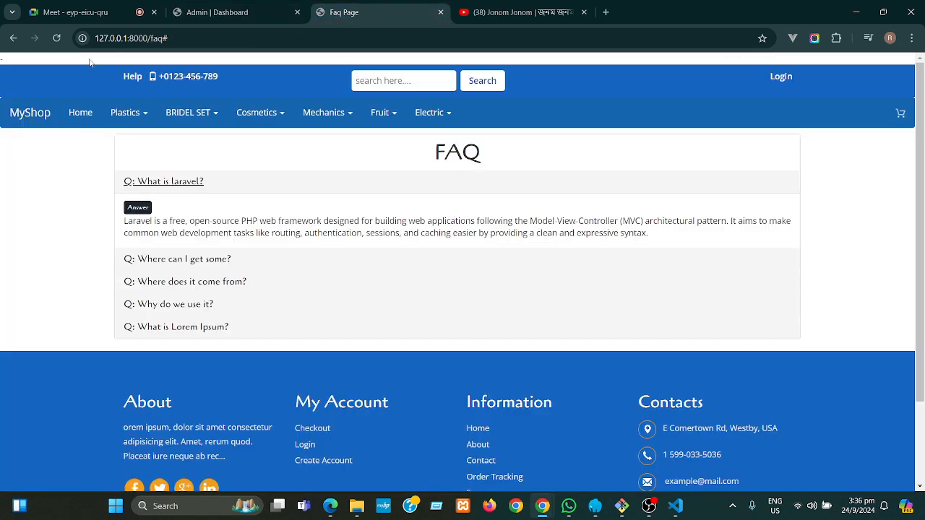
click(56, 37)
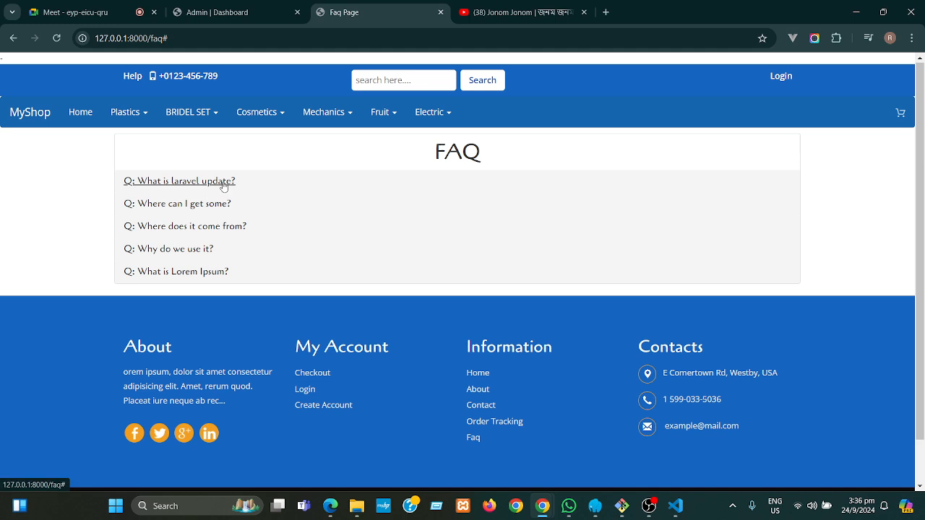
click(223, 184)
click(225, 182)
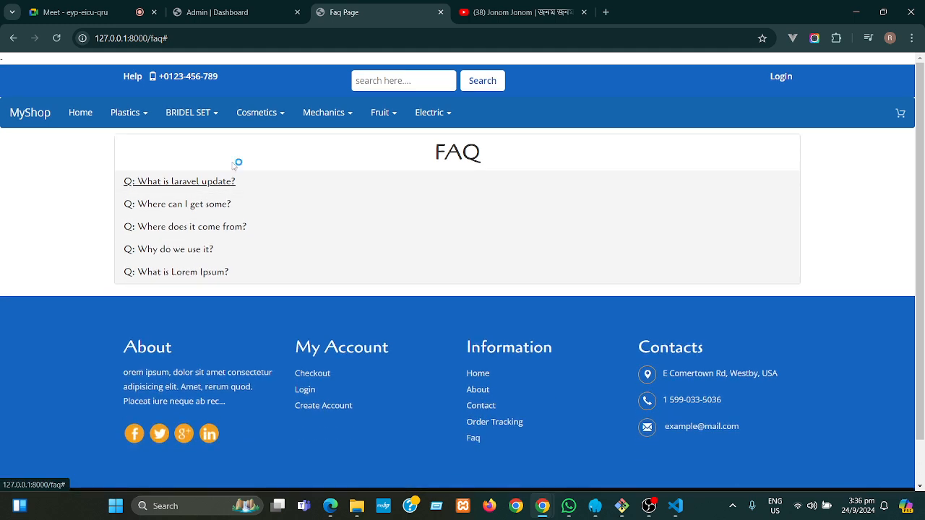
click(246, 13)
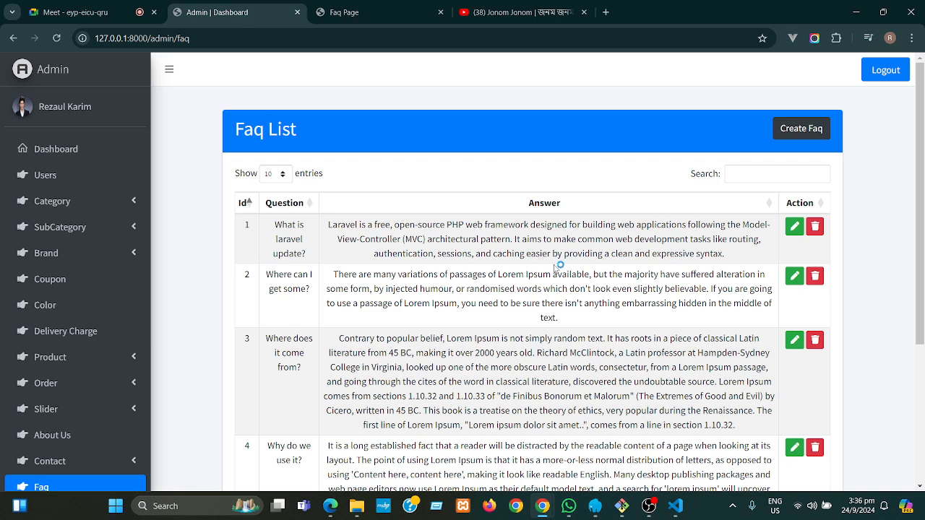
- Reopen the first FAQ's edit form, then switch to the storefront Faq Page tab
click(795, 227)
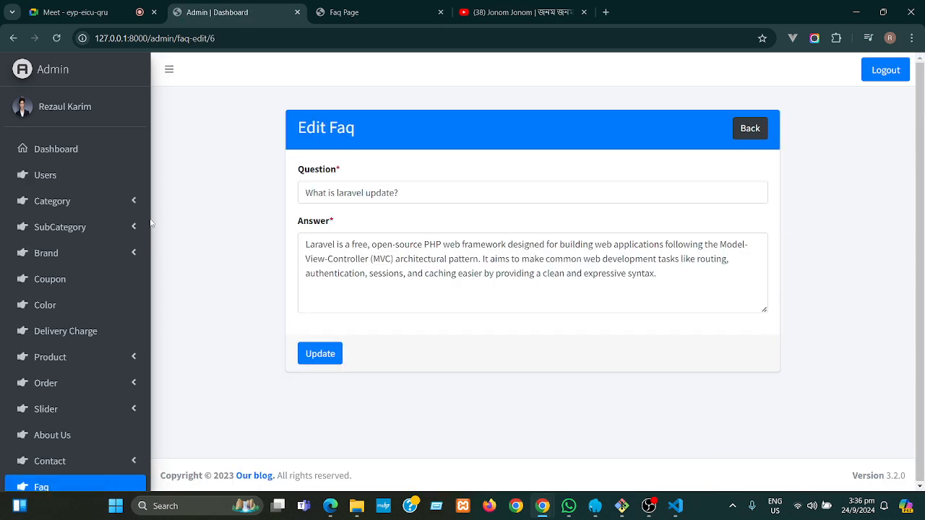
scroll(150, 216, down, 1)
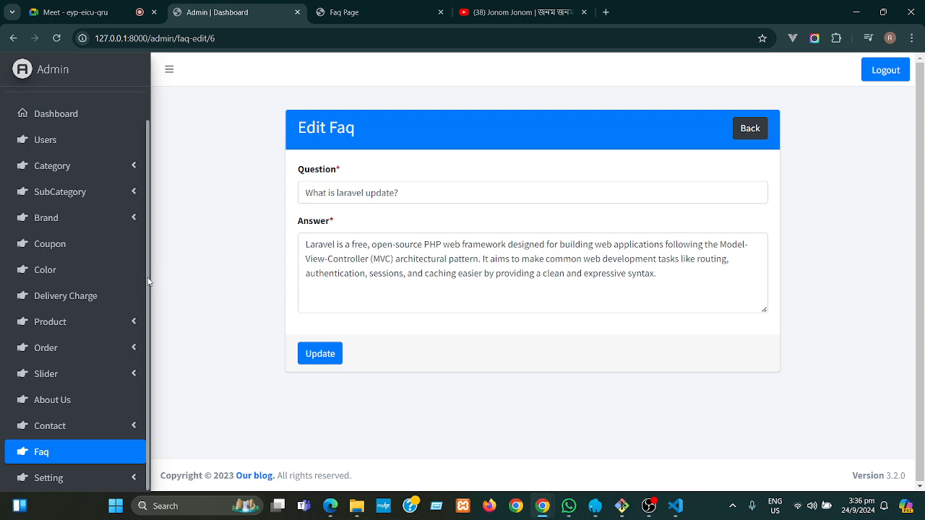
drag(149, 280, 151, 313)
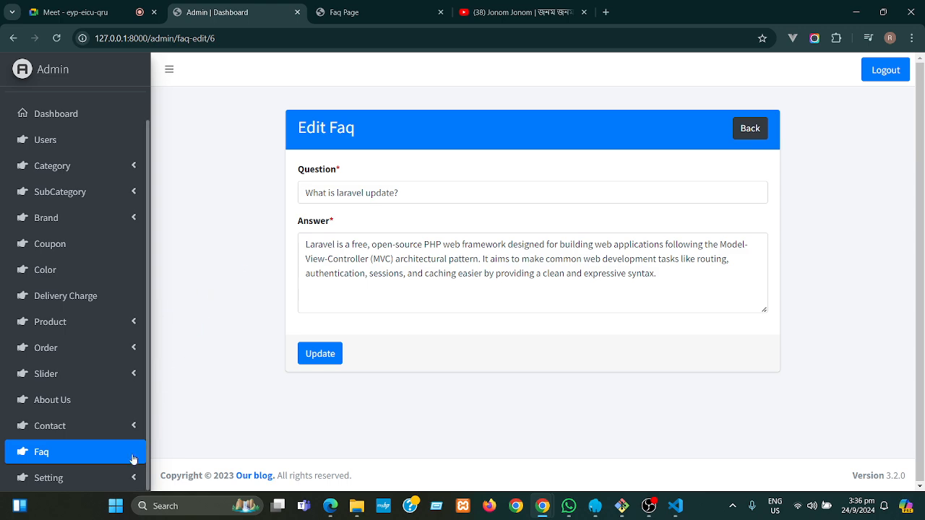
click(353, 12)
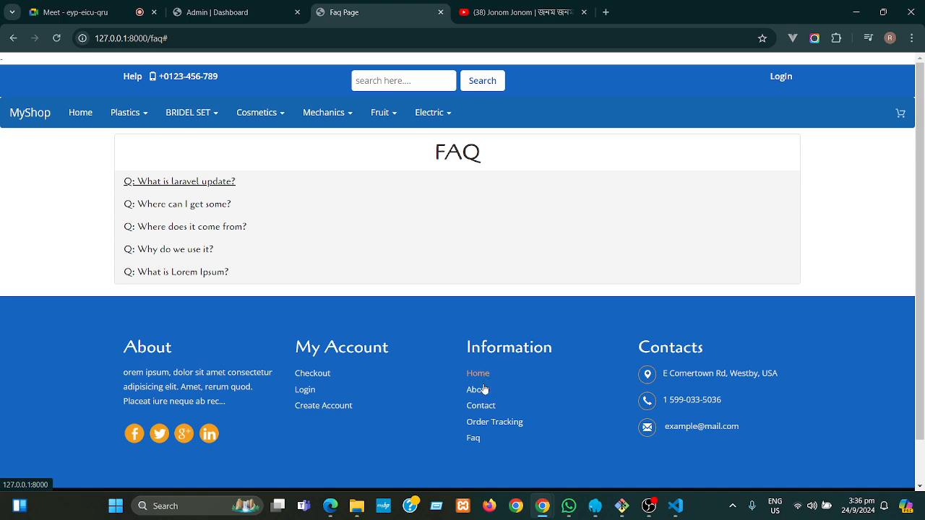
click(475, 446)
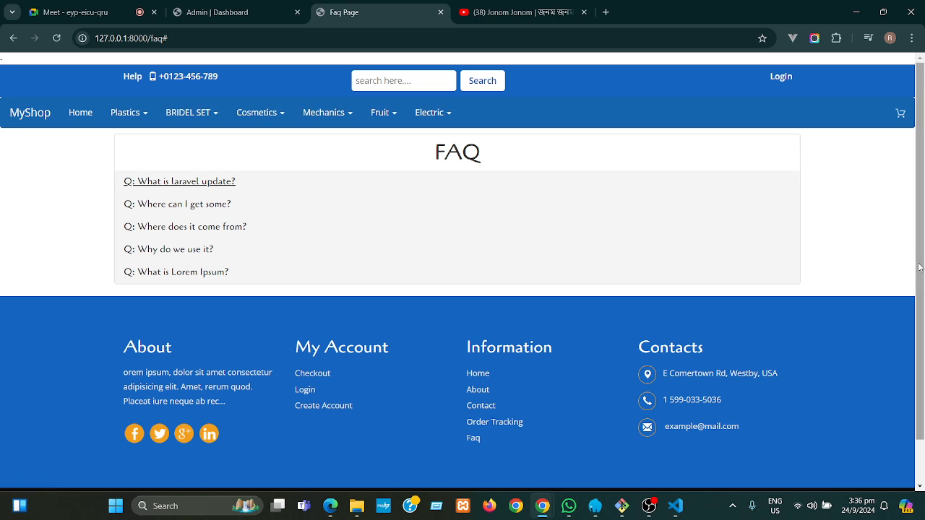
scroll(920, 268, down, 1)
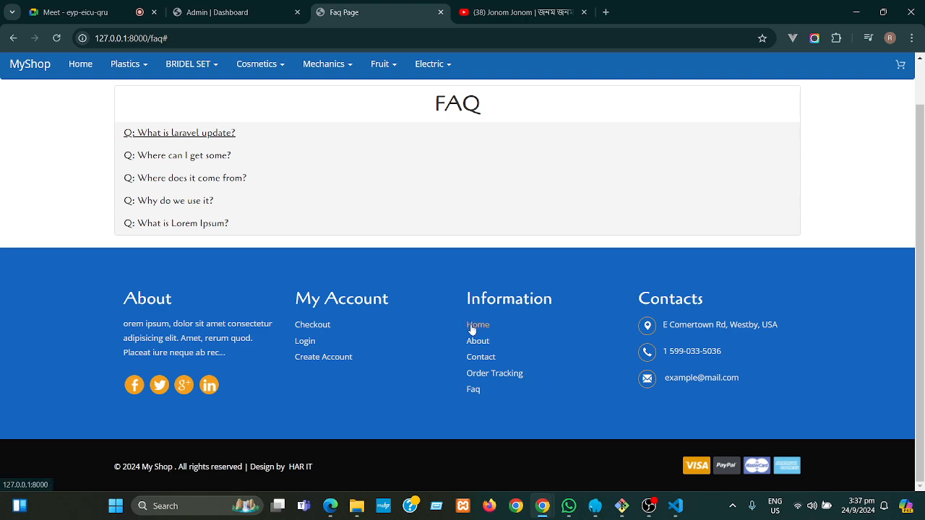
drag(454, 330, 492, 318)
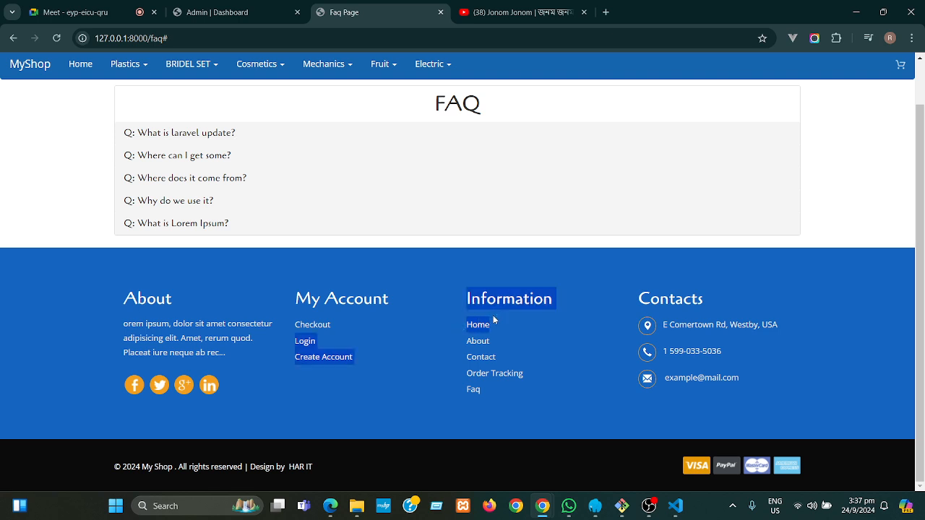
click(538, 338)
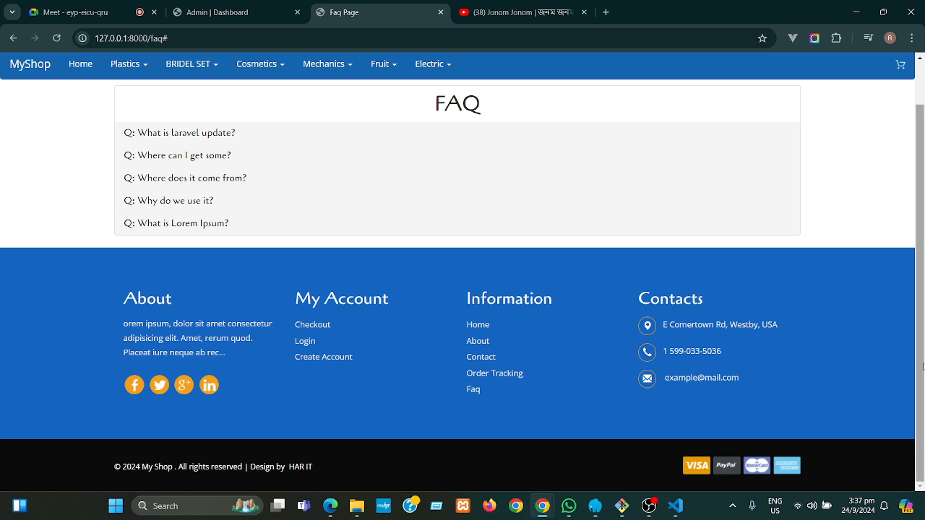
scroll(923, 365, up, 1)
scroll(923, 390, down, 1)
drag(923, 253, 924, 199)
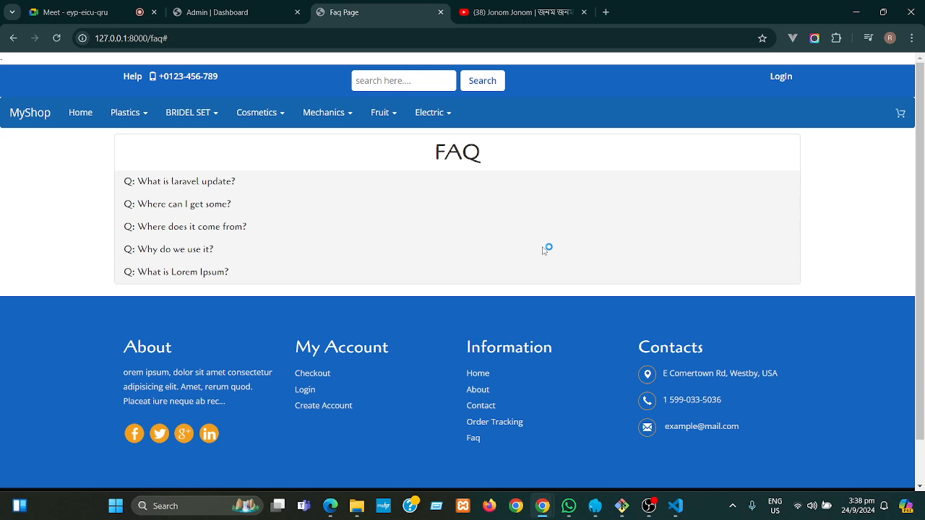
- Reload the storefront FAQ page, check the admin edit form, then return to the FAQ tab
click(477, 438)
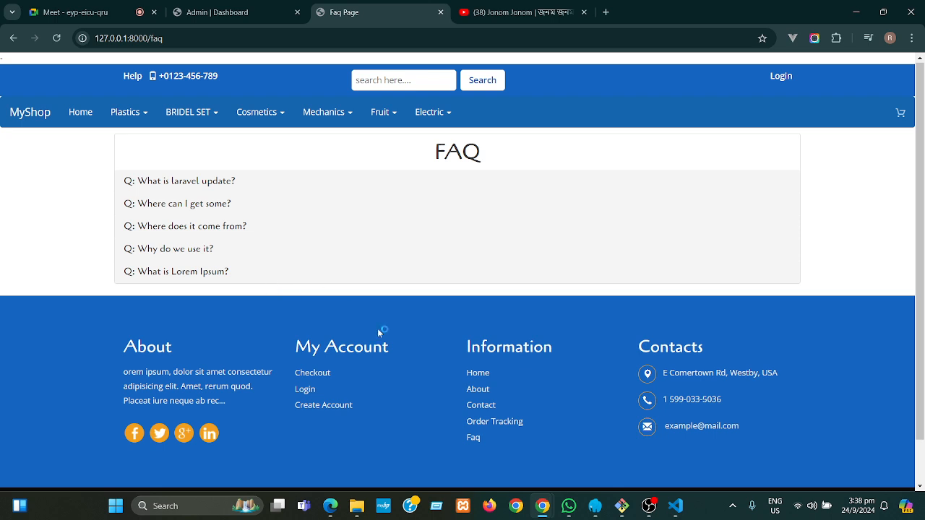
click(250, 11)
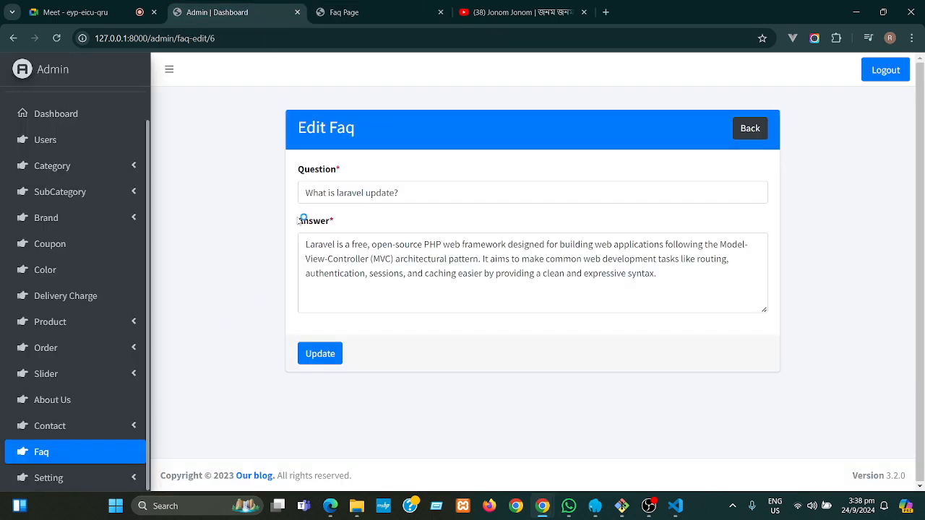
click(359, 22)
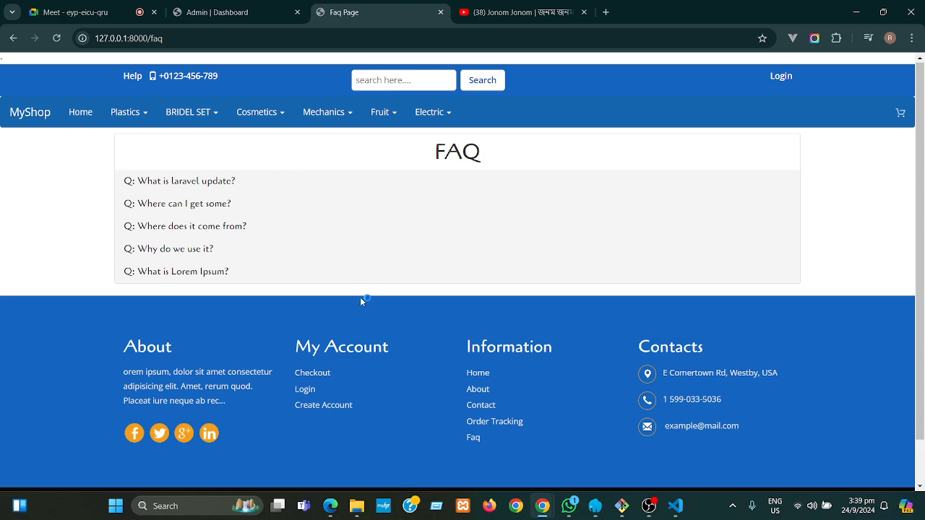
mouse_move(360, 510)
click(577, 515)
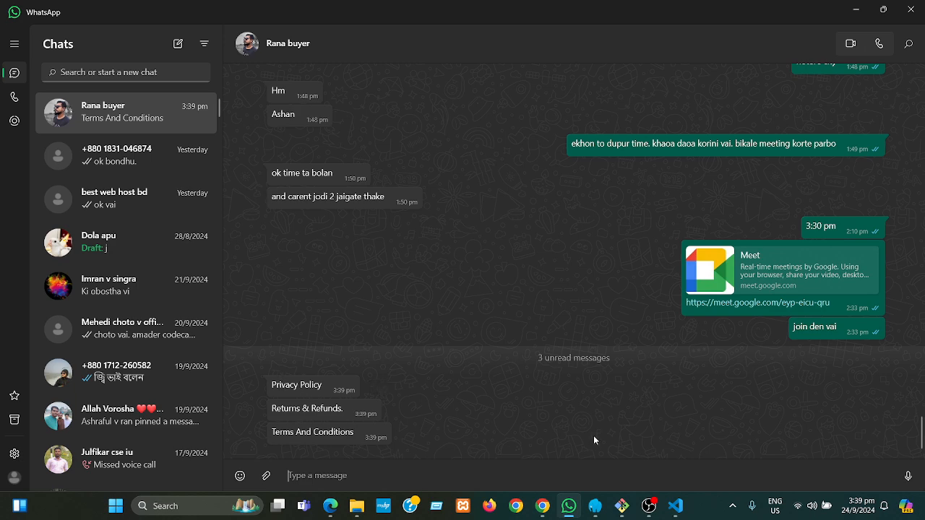
click(857, 12)
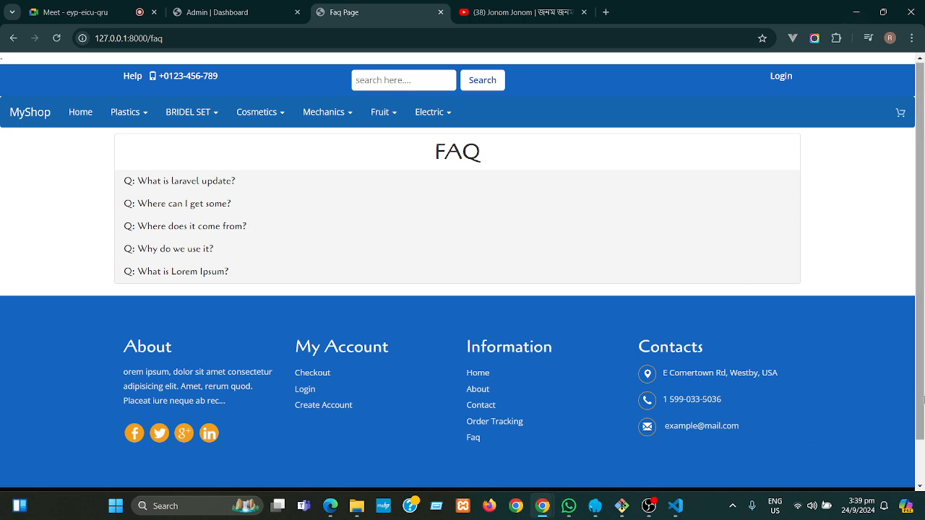
- Scroll the FAQ page down to the footer copyright bar and payment logos
click(920, 487)
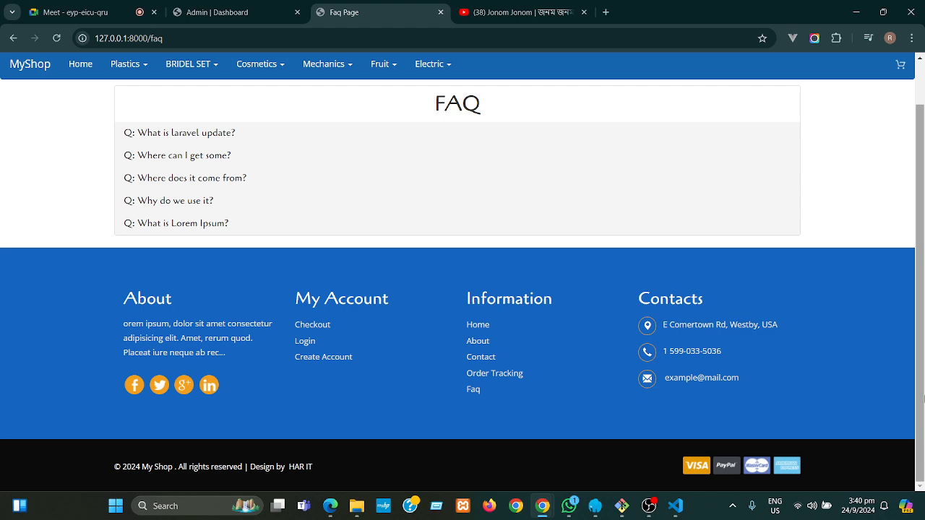
click(572, 509)
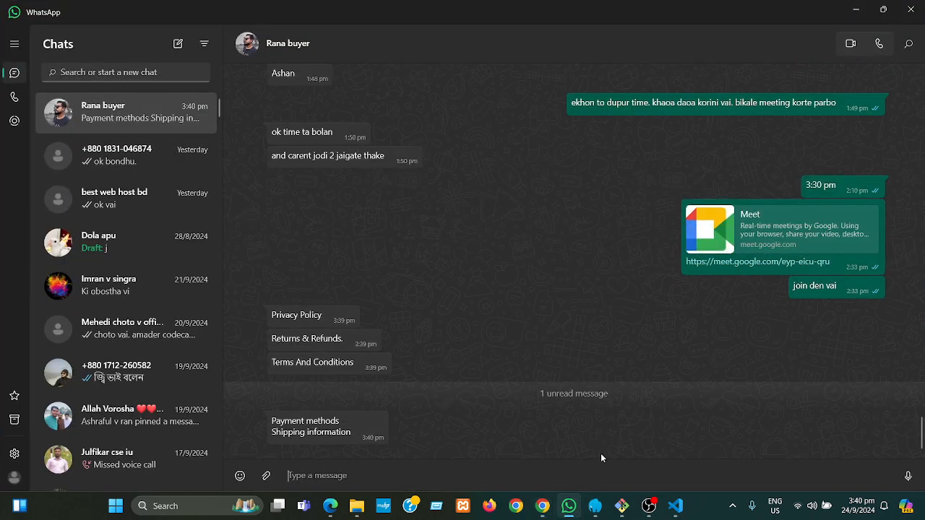
click(857, 11)
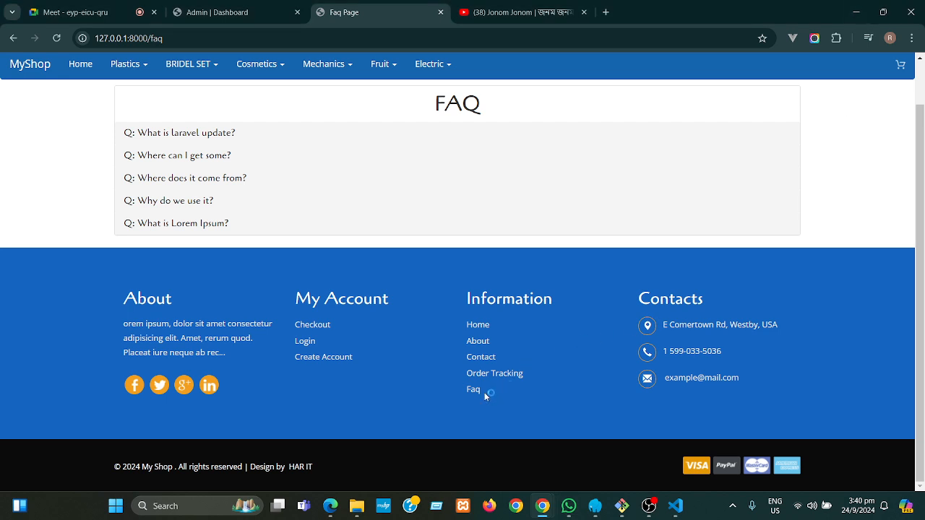
click(569, 509)
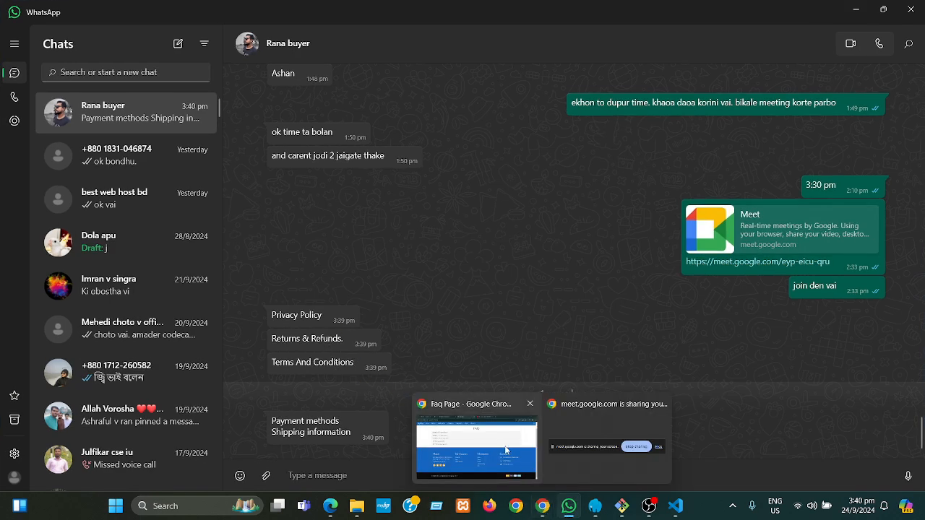
click(506, 448)
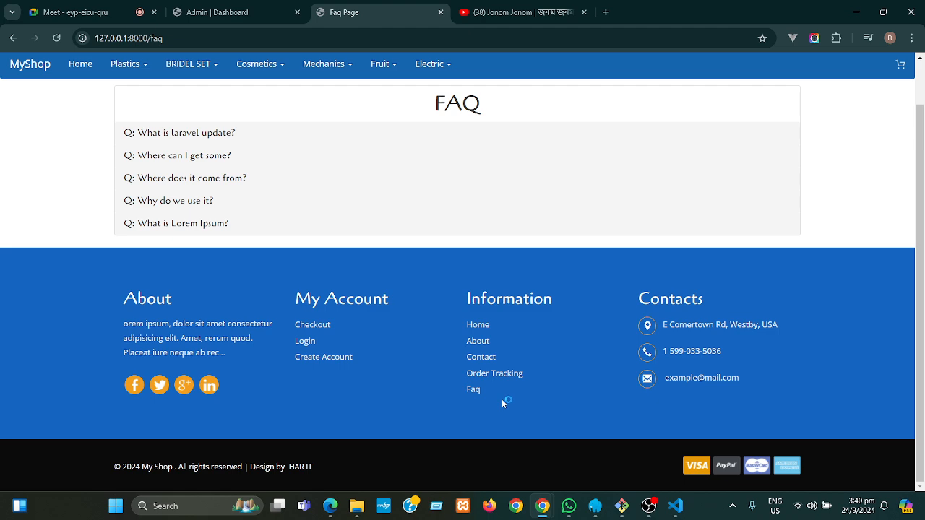
mouse_move(570, 513)
drag(347, 468, 112, 467)
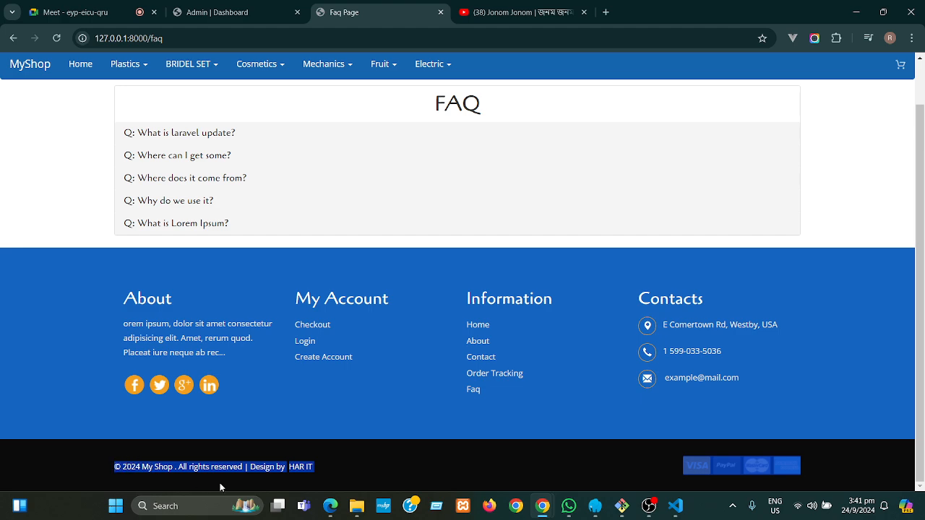
click(403, 464)
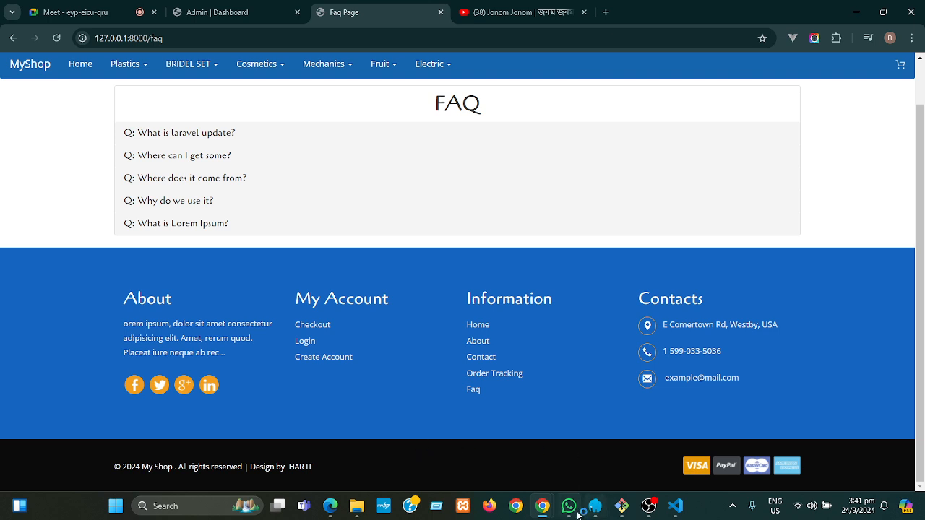
mouse_move(570, 506)
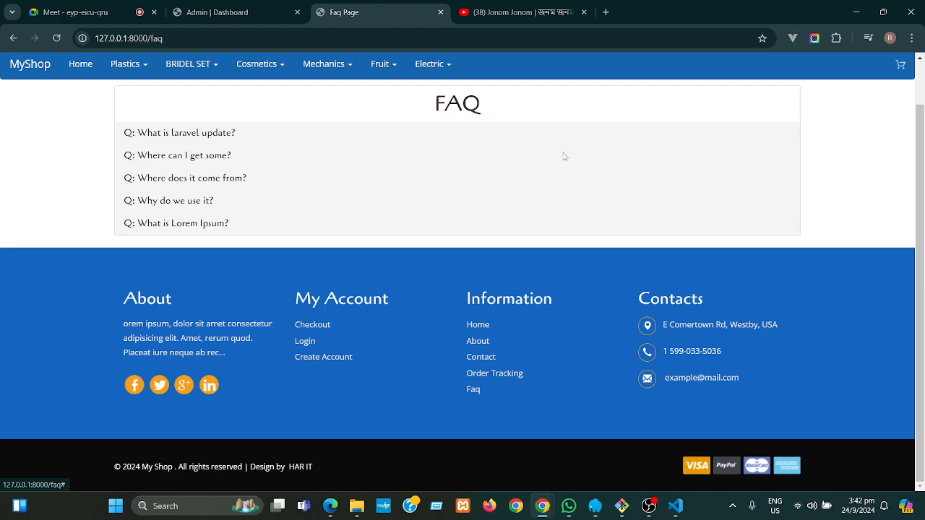
scroll(909, 166, up, 1)
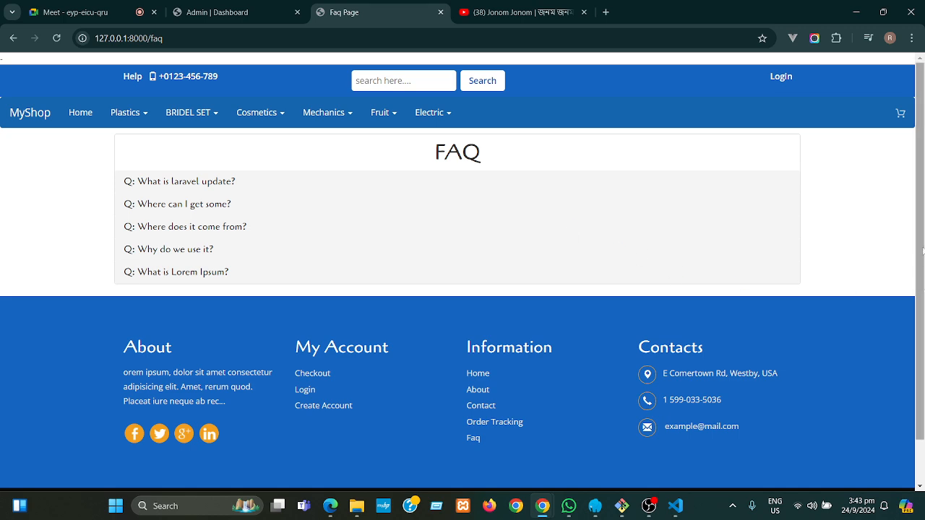
drag(922, 250, 923, 309)
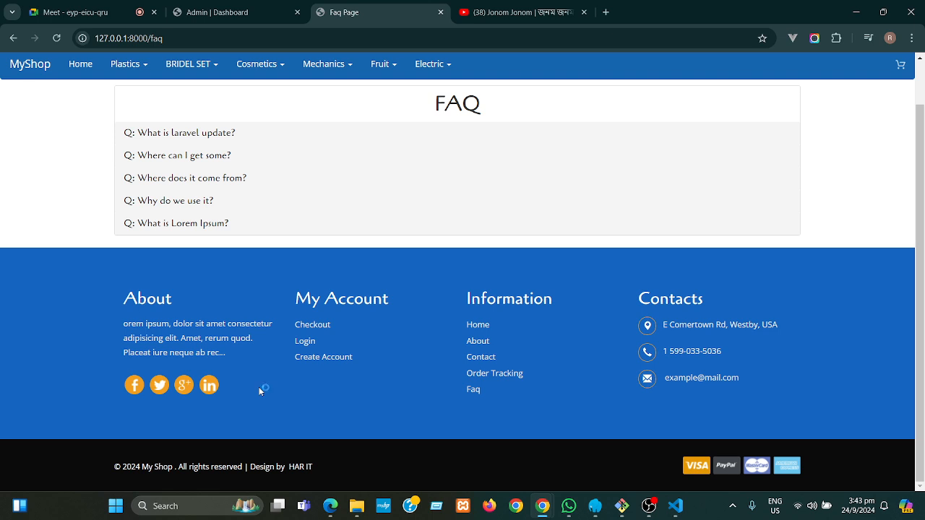
- Bring up VS Code, close web.php, and collapse all folders in the project tree
click(677, 513)
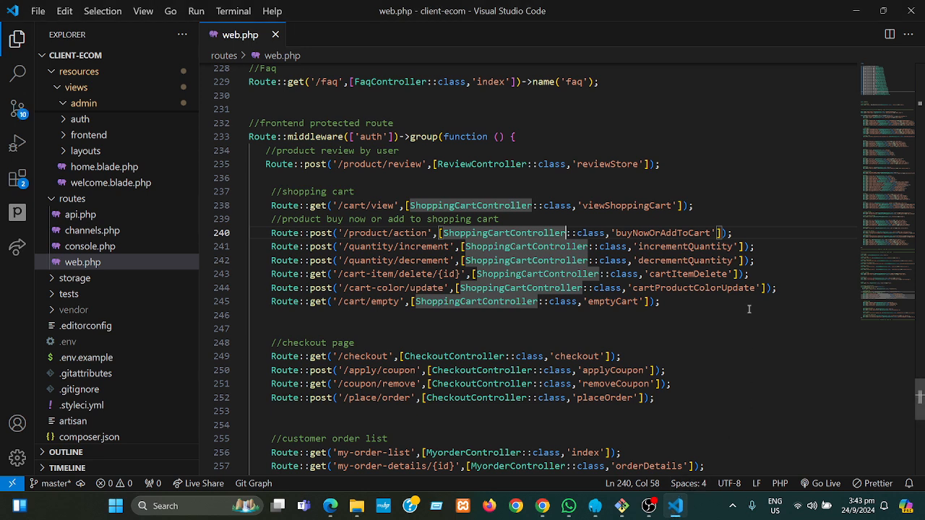
click(275, 35)
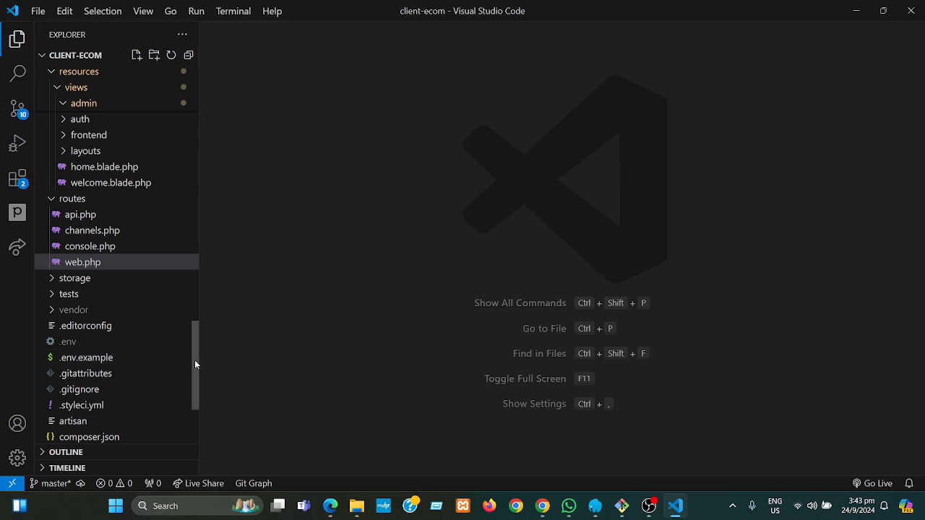
scroll(192, 344, up, 1)
drag(192, 345, 215, 85)
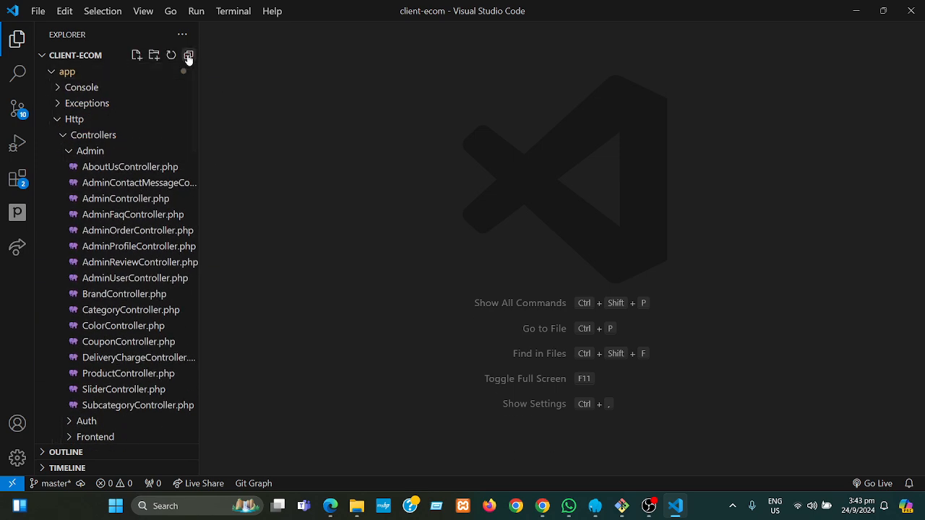
click(188, 55)
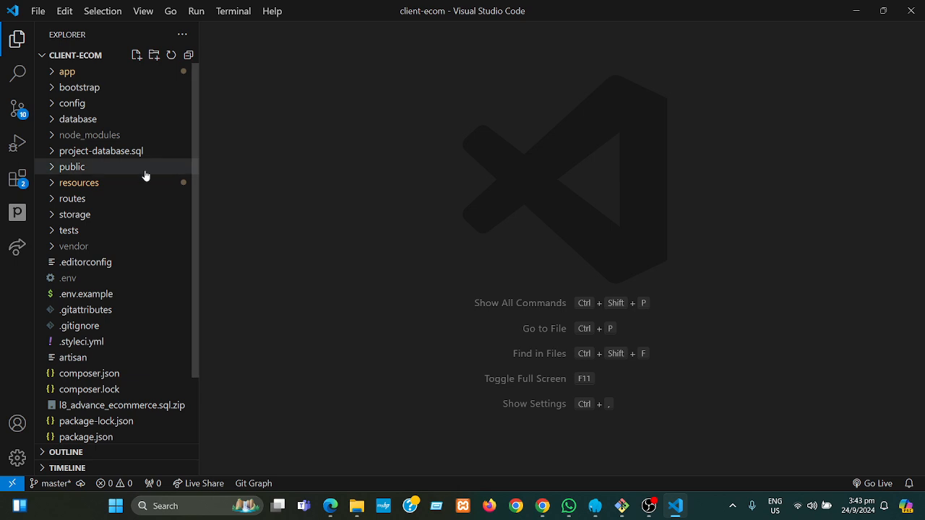
- Expand resources > views > frontend > partials and open footer.blade.php
click(94, 183)
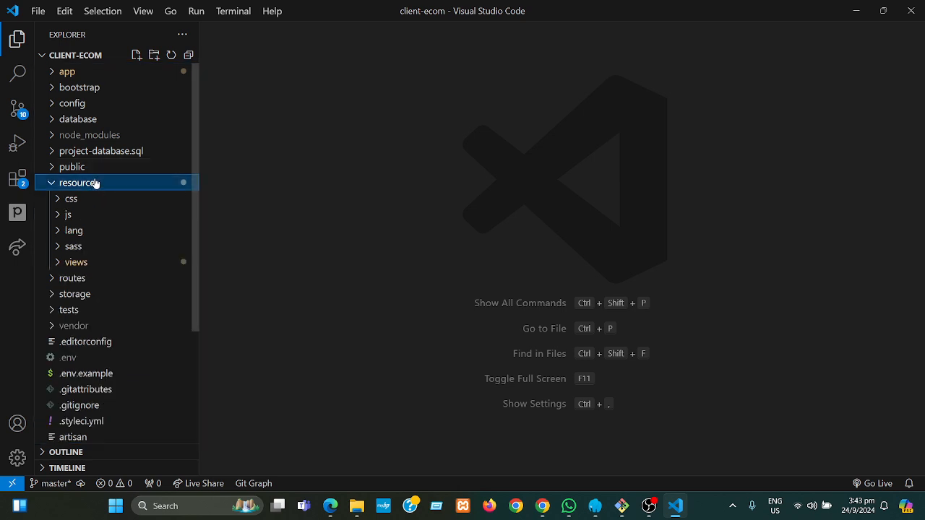
click(85, 264)
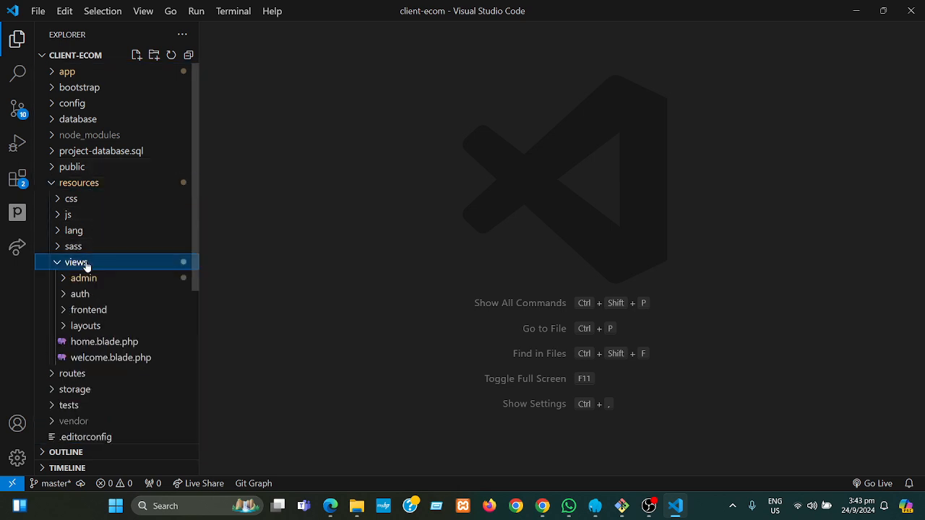
click(97, 311)
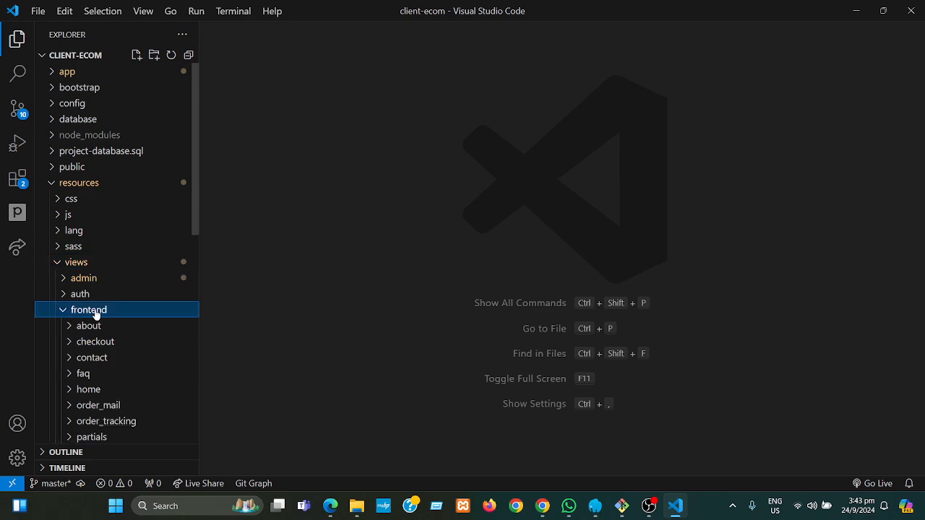
drag(195, 216, 202, 243)
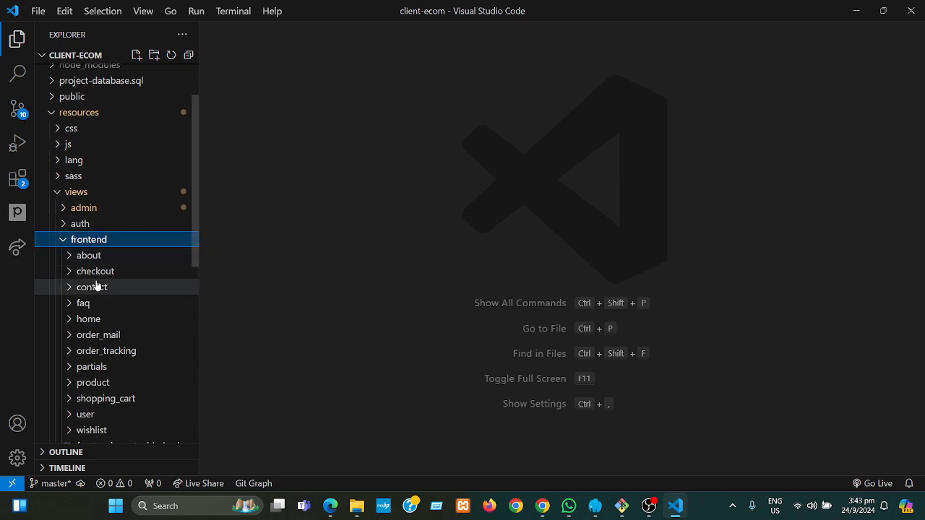
click(96, 368)
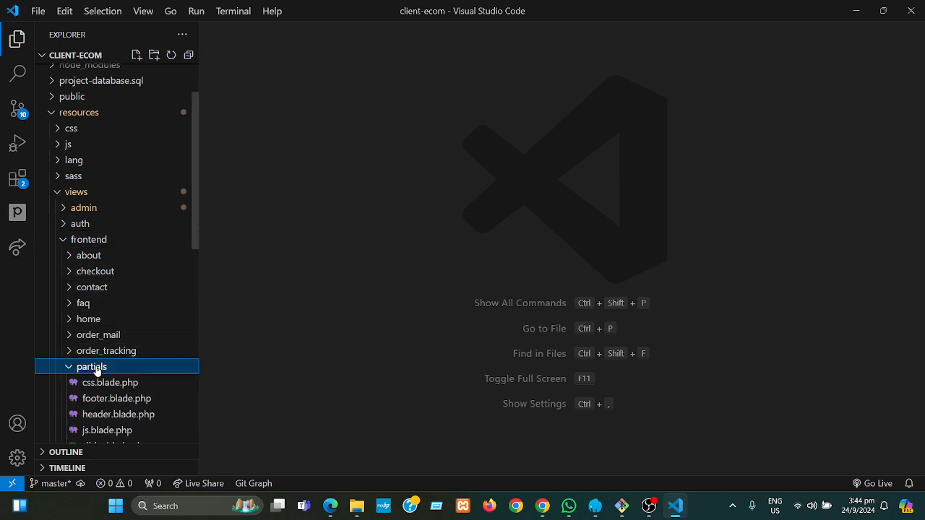
drag(194, 230, 203, 270)
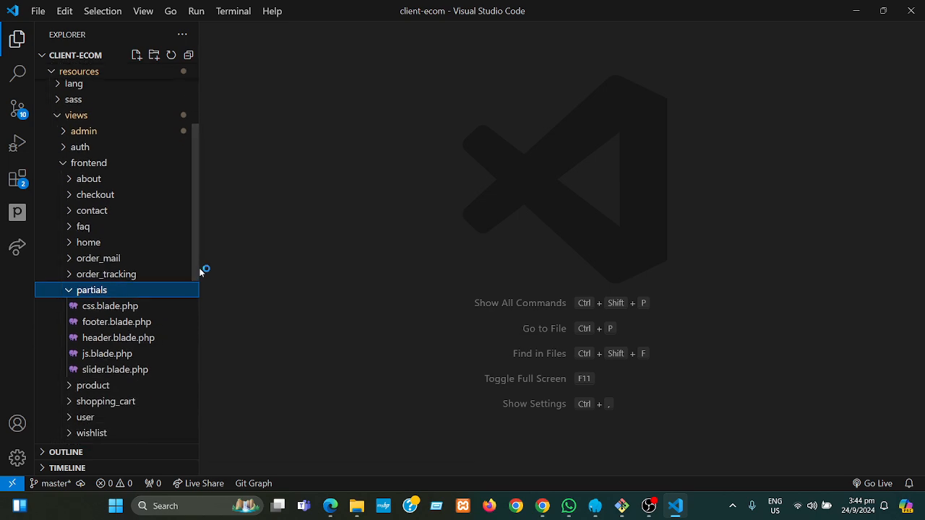
click(126, 328)
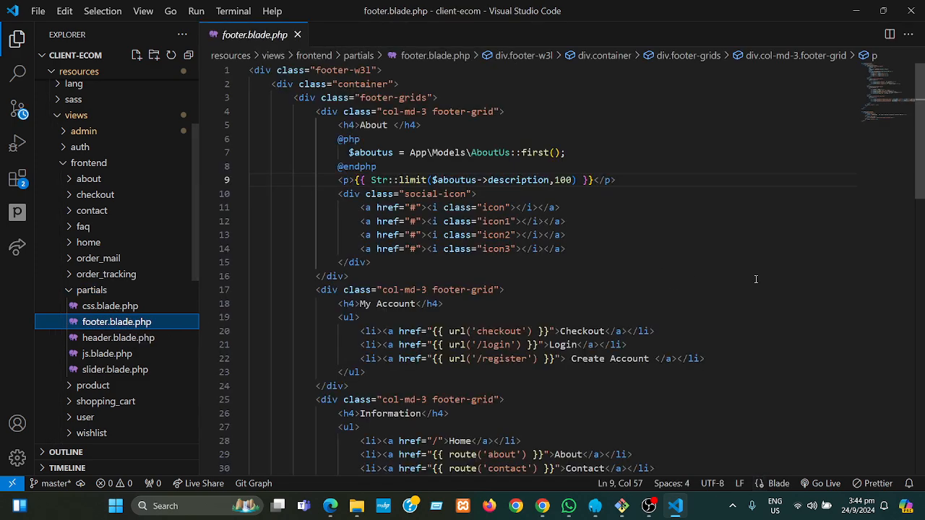
- Scroll footer.blade.php down to the copy-section and select the copyright line
drag(921, 181, 924, 362)
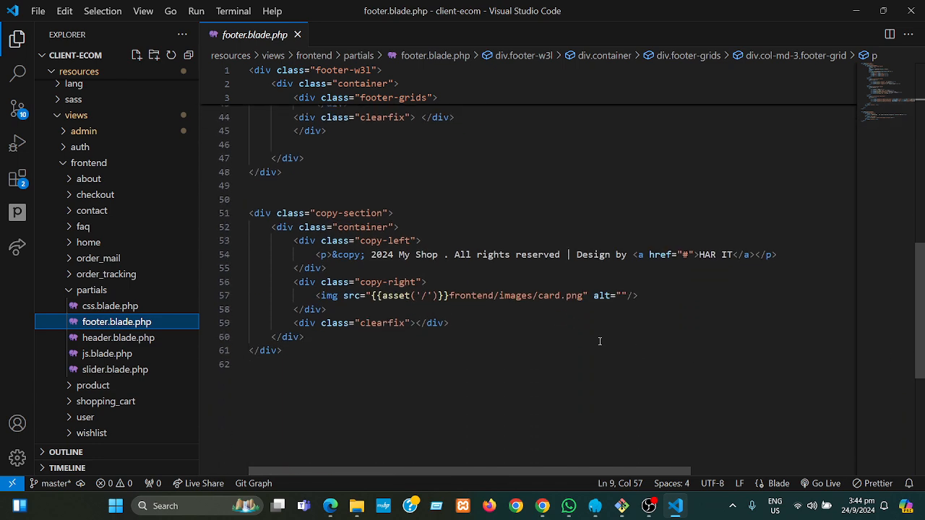
drag(371, 255, 327, 268)
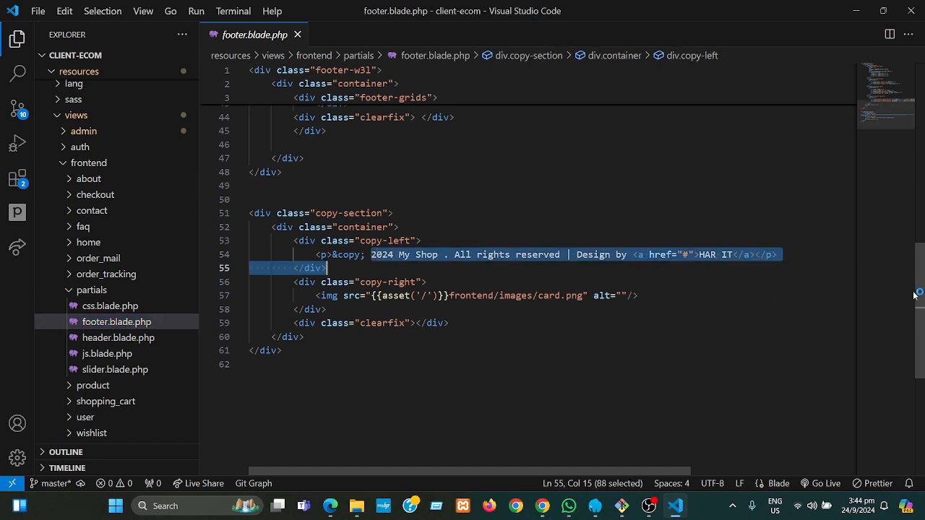
drag(917, 293, 910, 110)
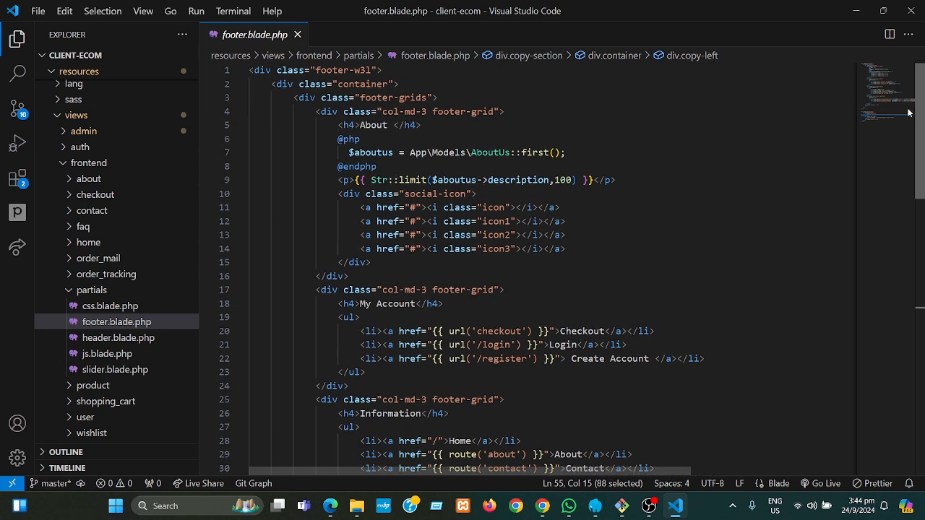
- Select the social-icon link block and check the first social link's '#' href
drag(333, 194, 374, 262)
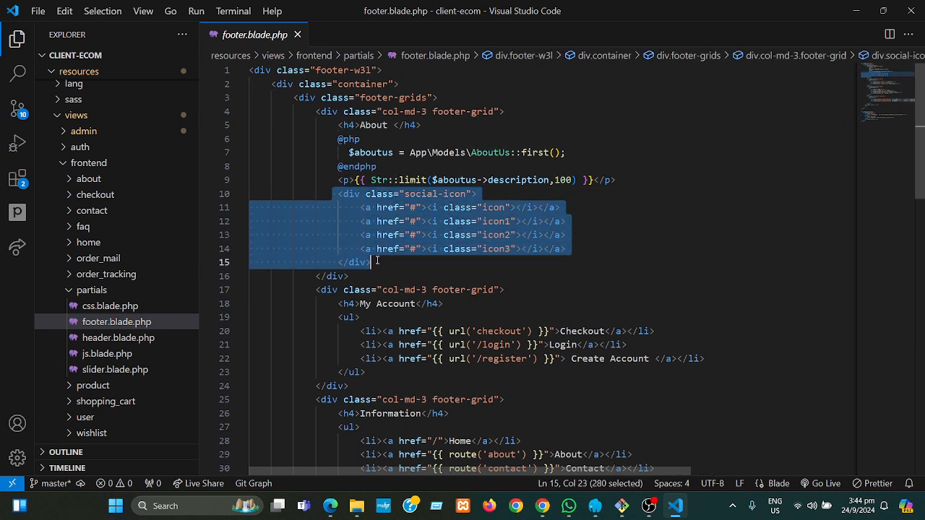
click(608, 252)
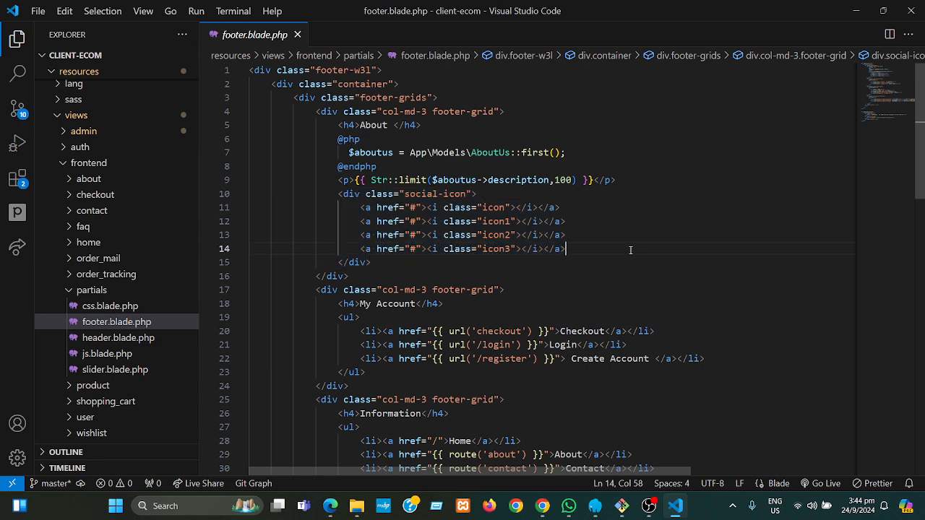
click(417, 208)
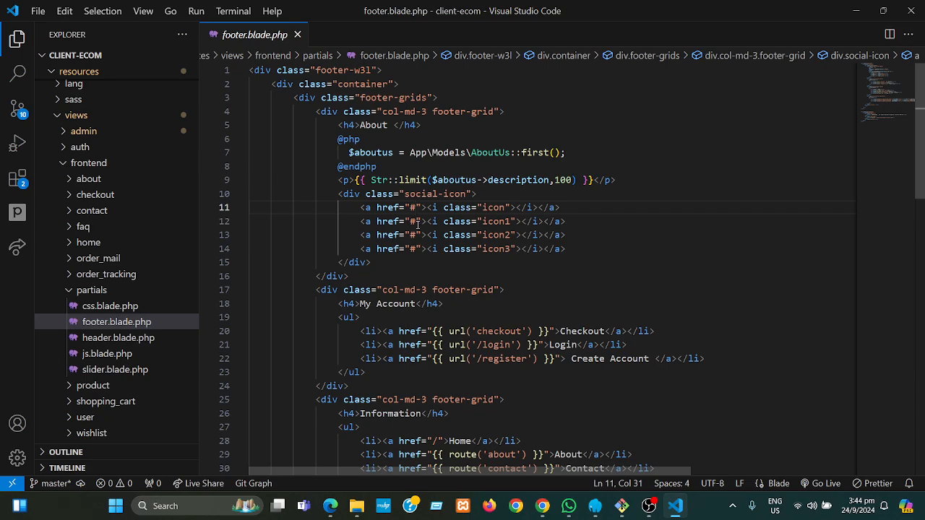
mouse_move(543, 506)
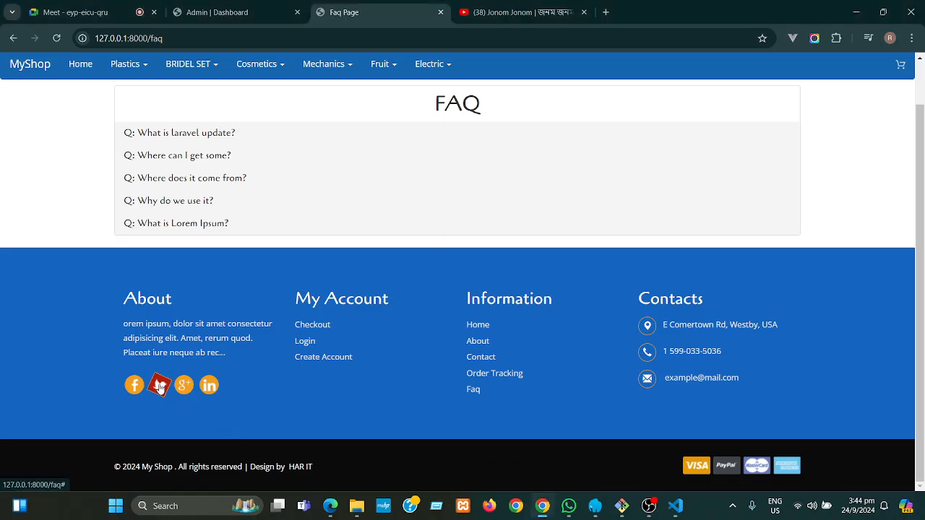
click(676, 512)
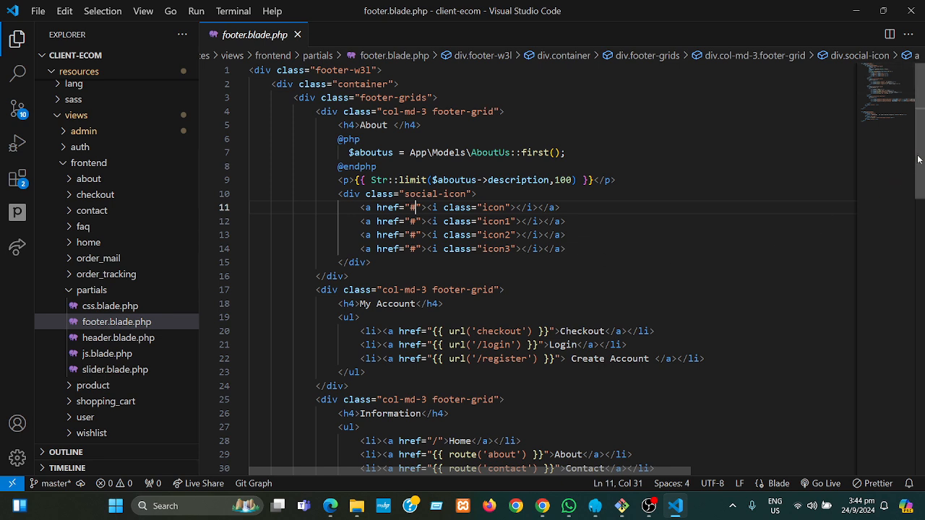
click(756, 192)
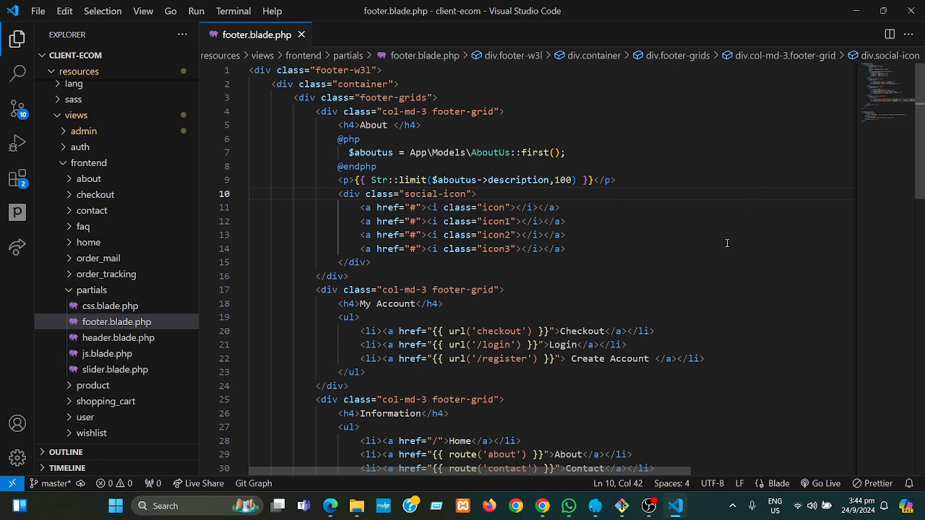
mouse_move(542, 508)
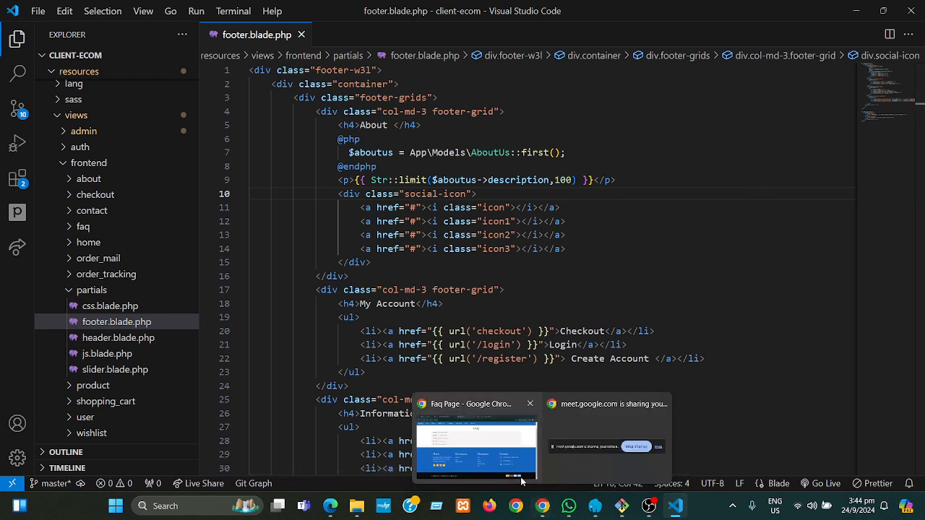
click(495, 450)
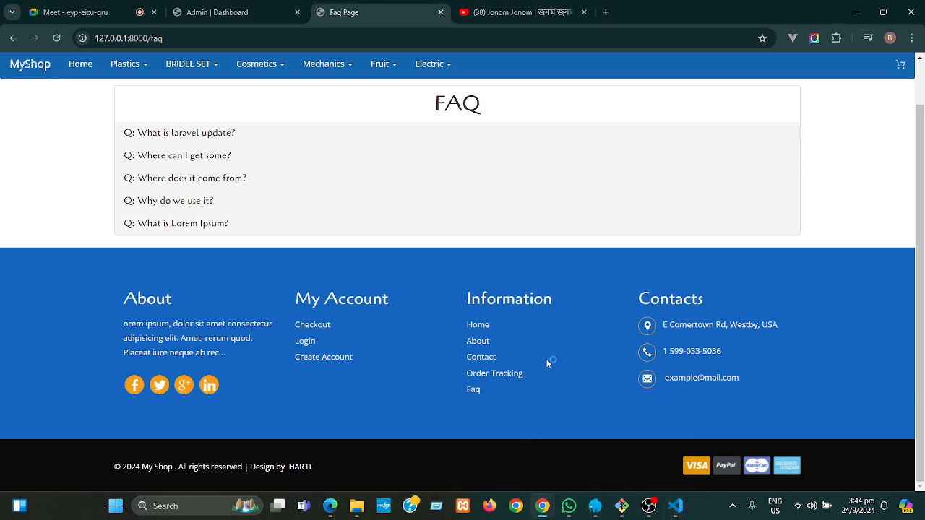
mouse_move(568, 515)
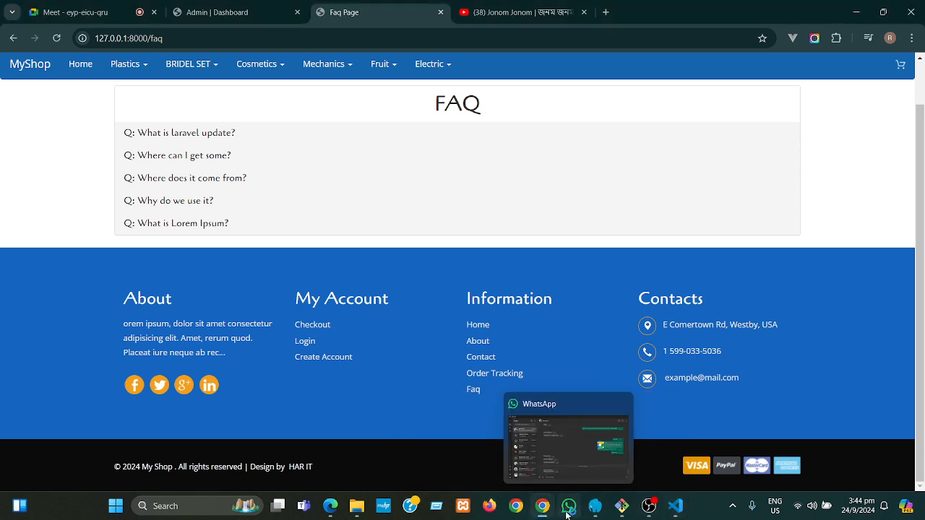
- In the WhatsApp chat, select the Privacy Policy, Returns & Refunds. and Terms And Conditions messages
click(568, 510)
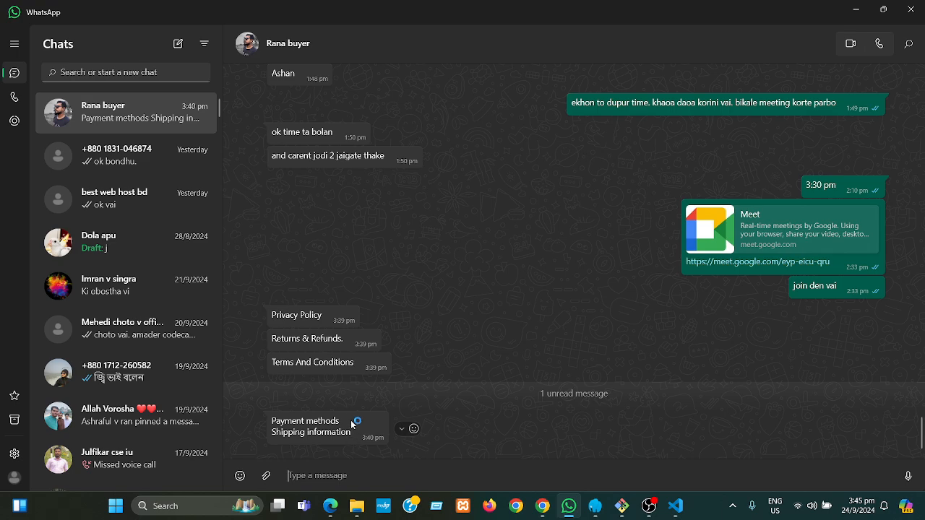
drag(276, 314, 321, 316)
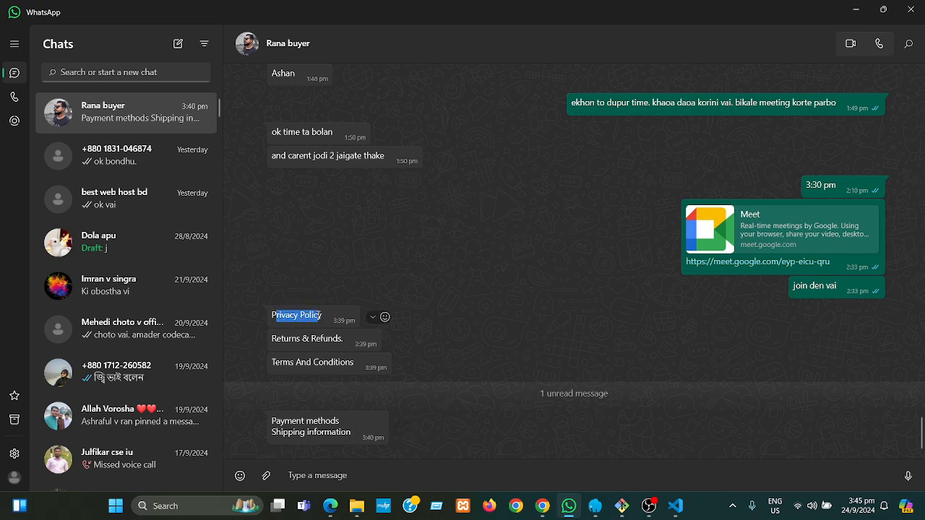
drag(271, 338, 343, 342)
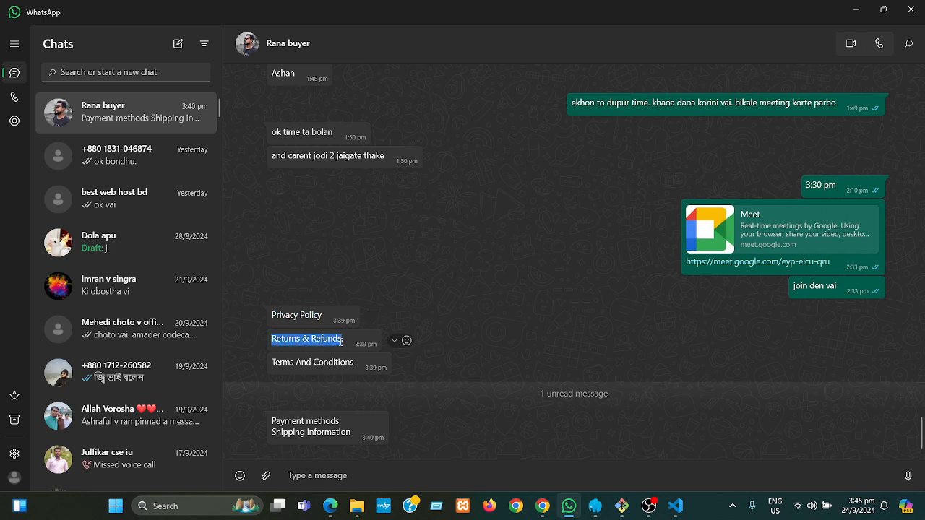
drag(274, 363, 355, 363)
click(537, 290)
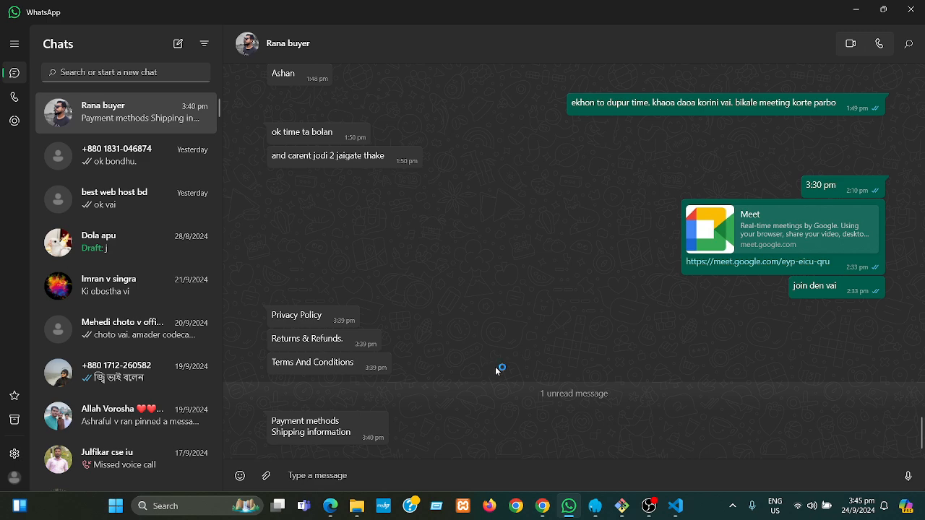
mouse_move(547, 515)
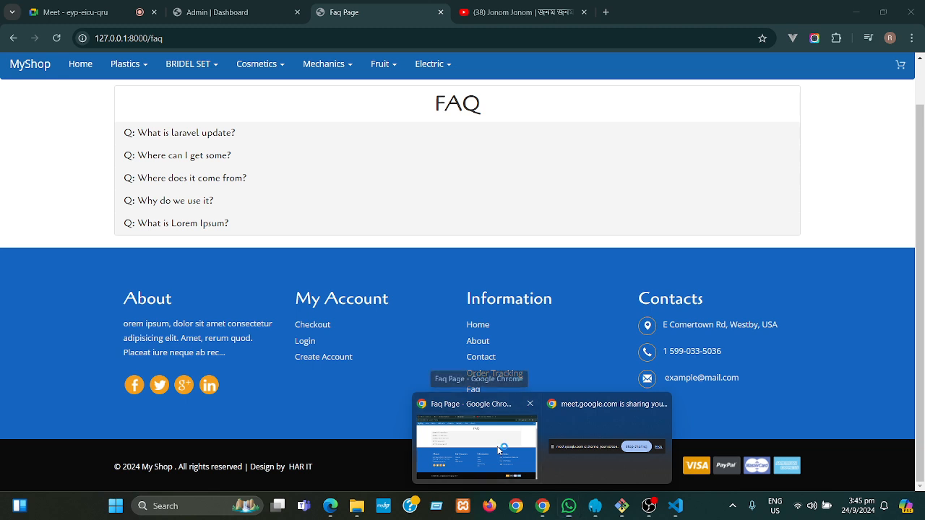
- Return to the storefront FAQ page scrolled to the top, then bring up OBS
click(499, 449)
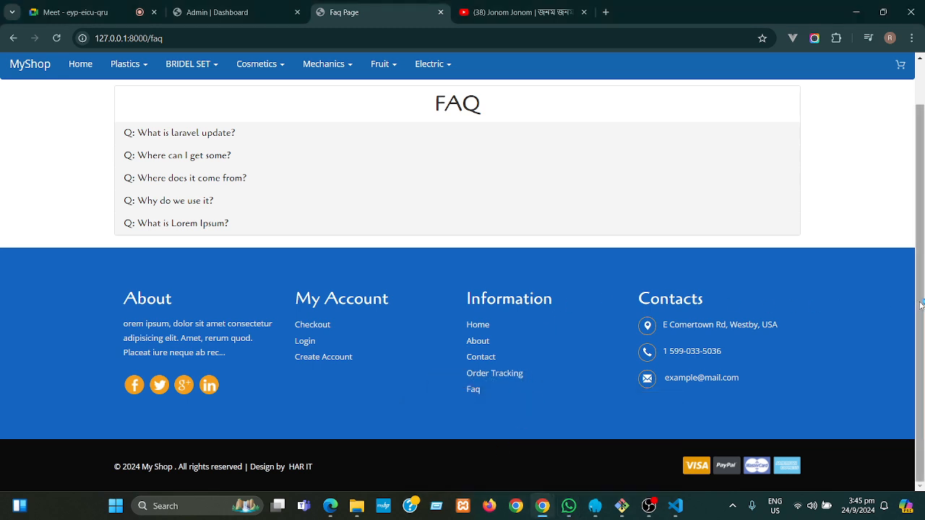
scroll(915, 300, up, 1)
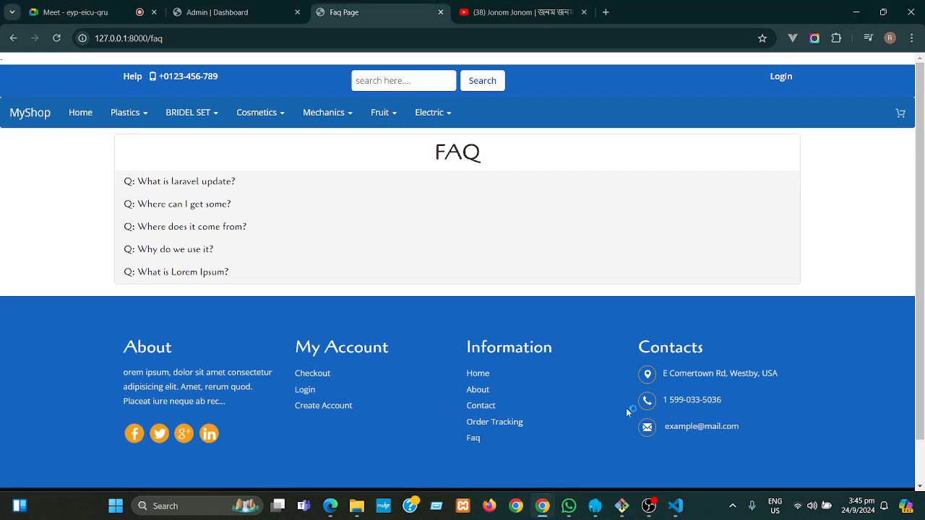
mouse_move(650, 506)
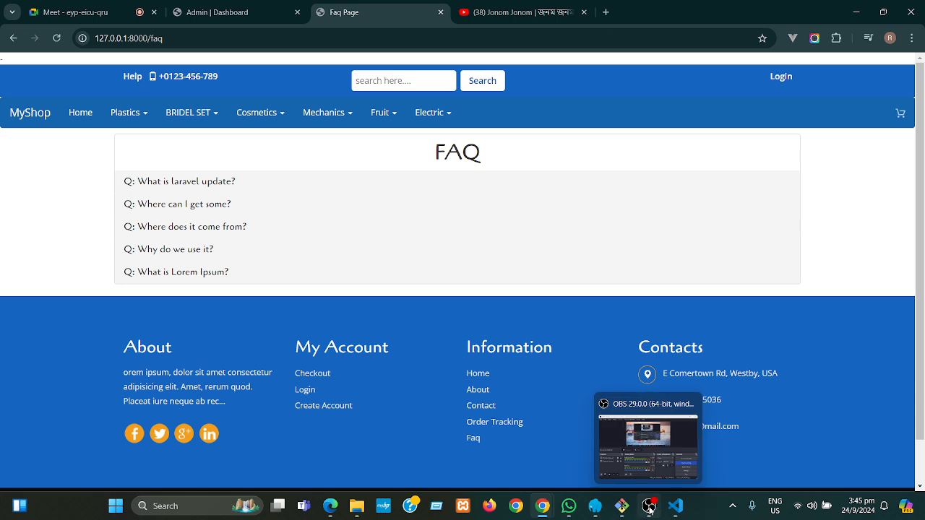
click(650, 508)
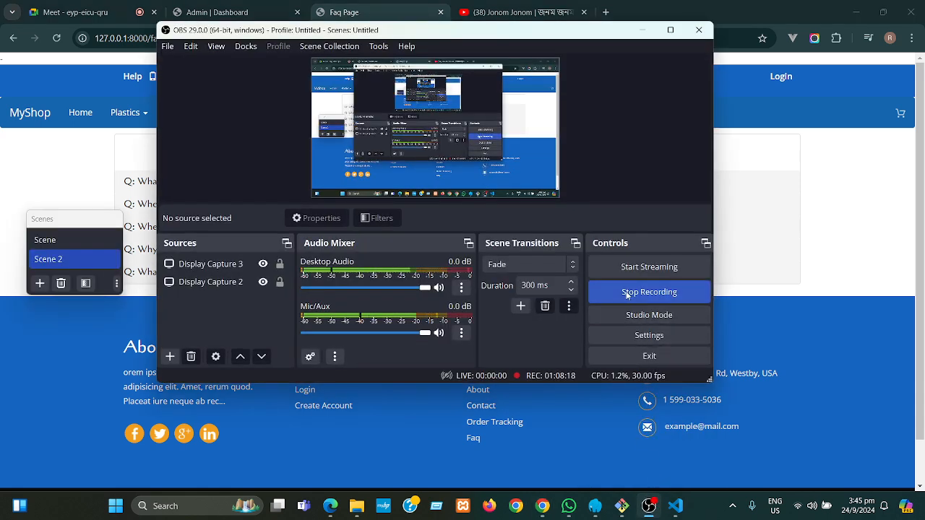